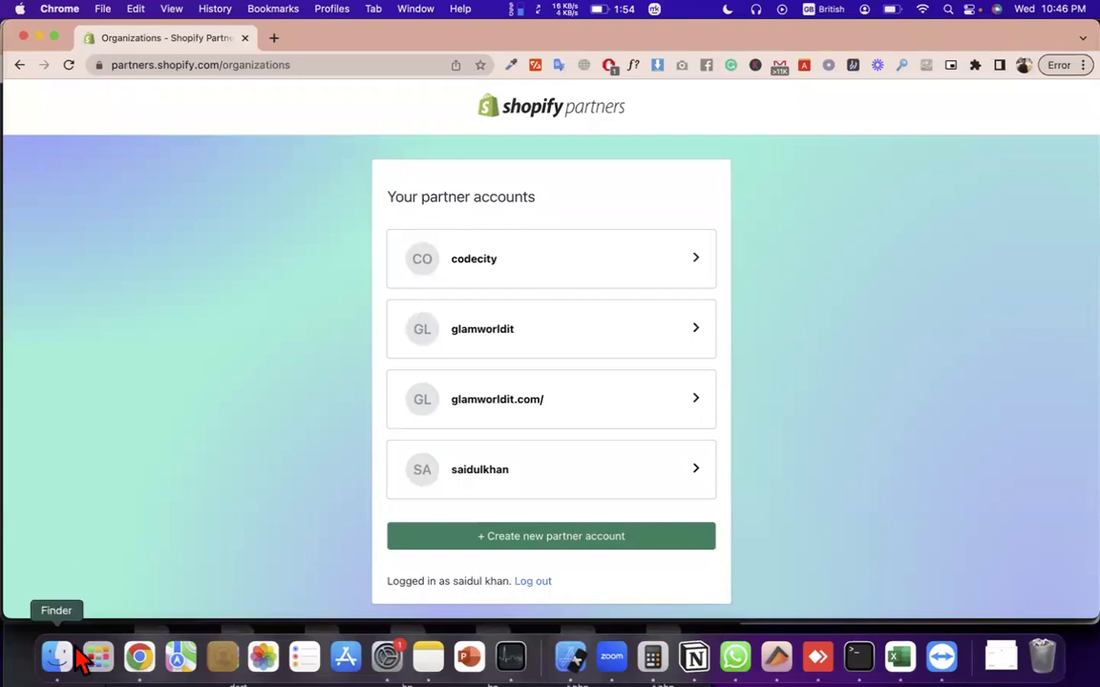
# Log into the cmbd174 development store's admin from the partner account's Stores list.
pyautogui.click(578, 460)
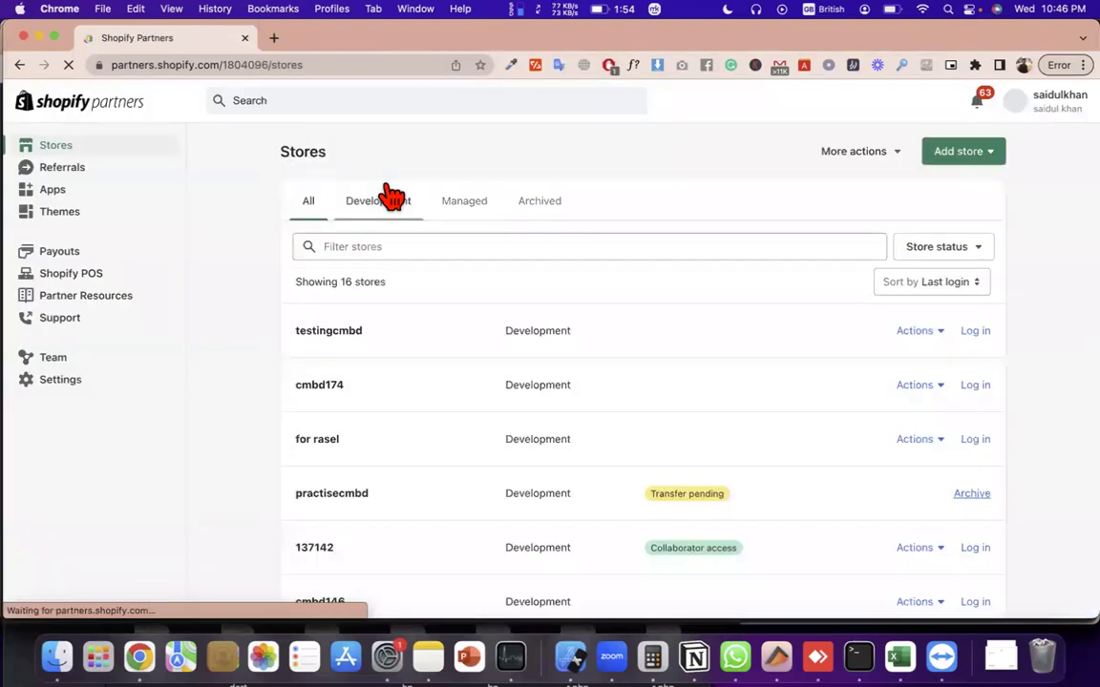
pyautogui.scroll(-1, 619, 376)
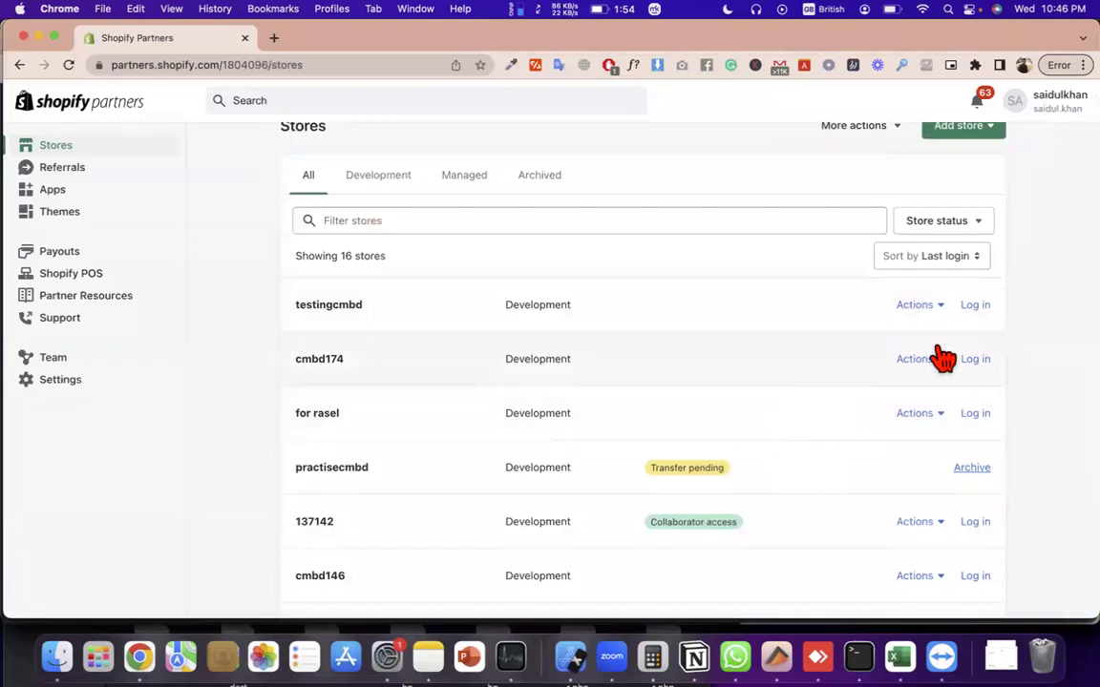
pyautogui.click(976, 359)
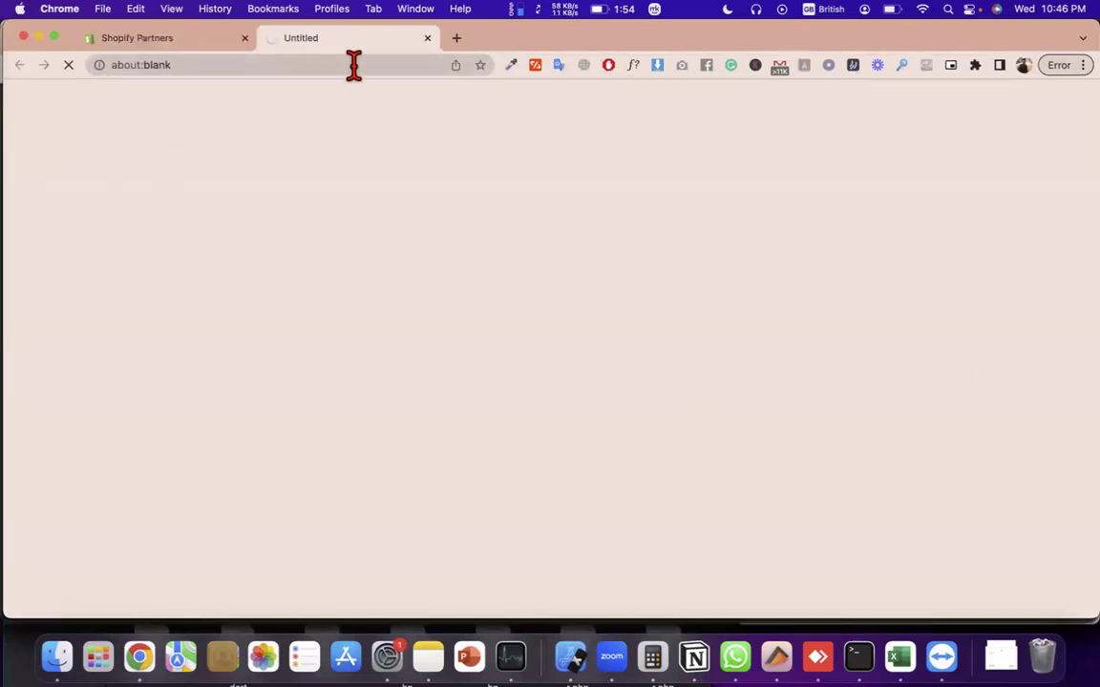
pyautogui.click(229, 67)
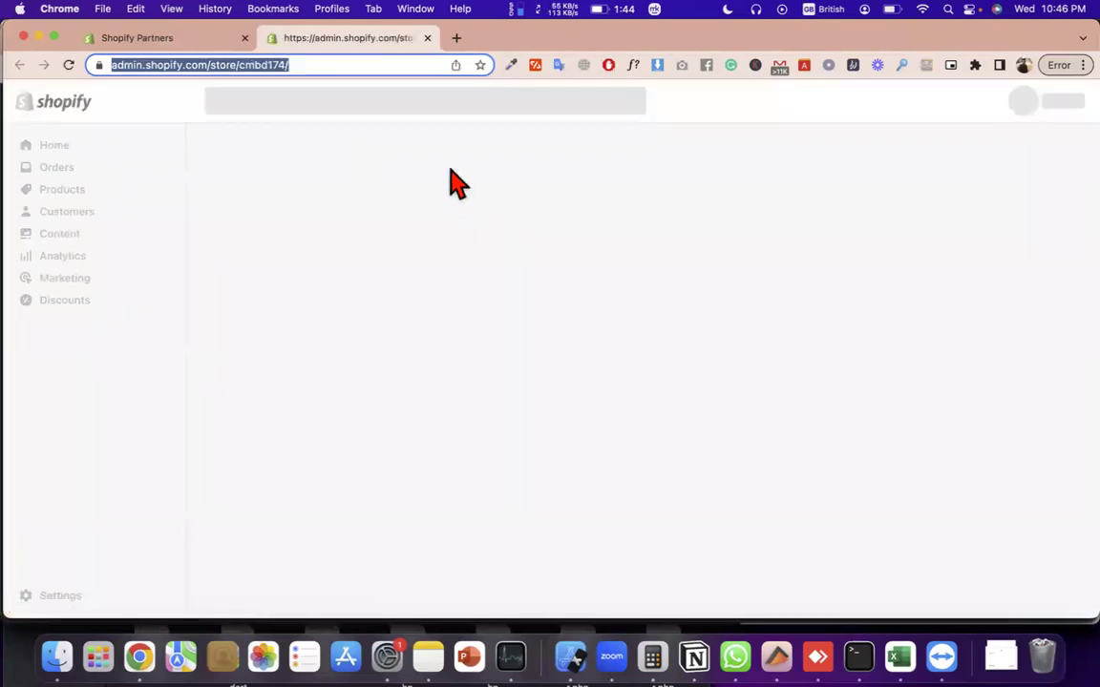
# Highlight the store name and the word 'store' in the admin web address.
pyautogui.click(262, 68)
pyautogui.doubleClick(277, 69)
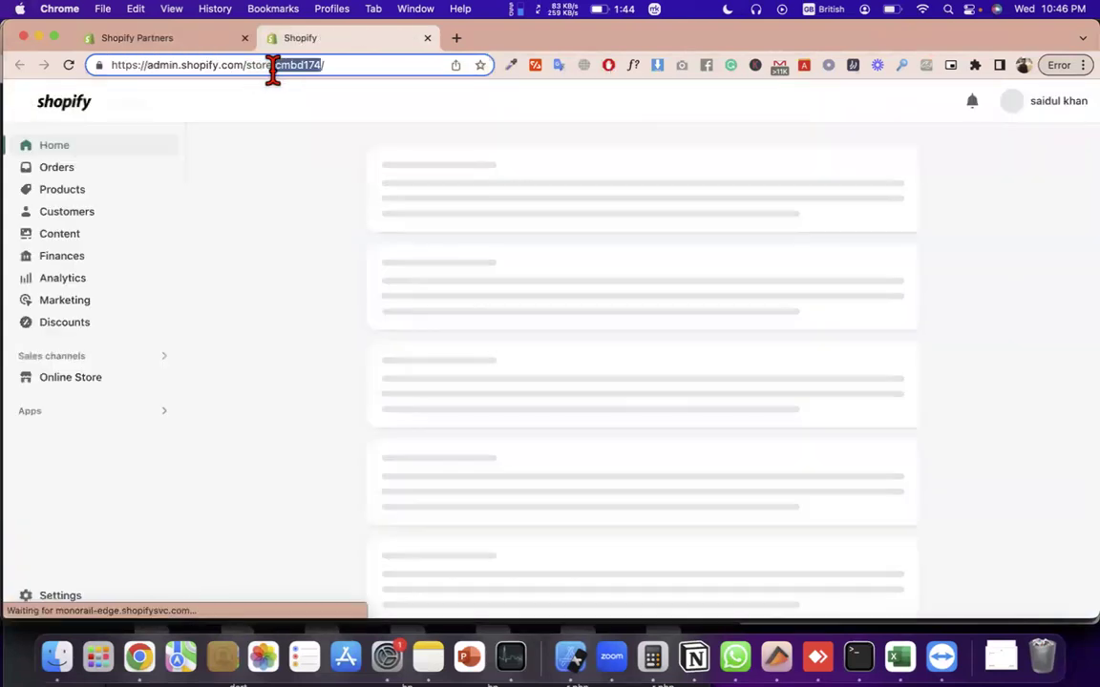
pyautogui.doubleClick(258, 69)
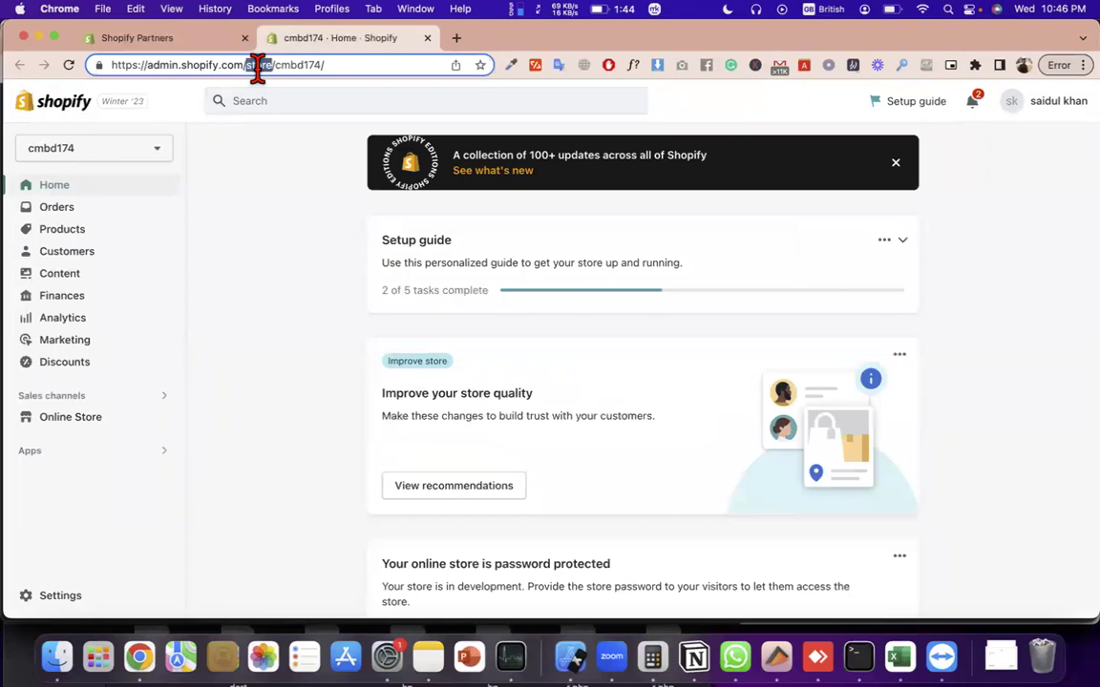
# Check the Apps and sales channels settings, then list installed and recommended sales channels.
pyautogui.click(69, 398)
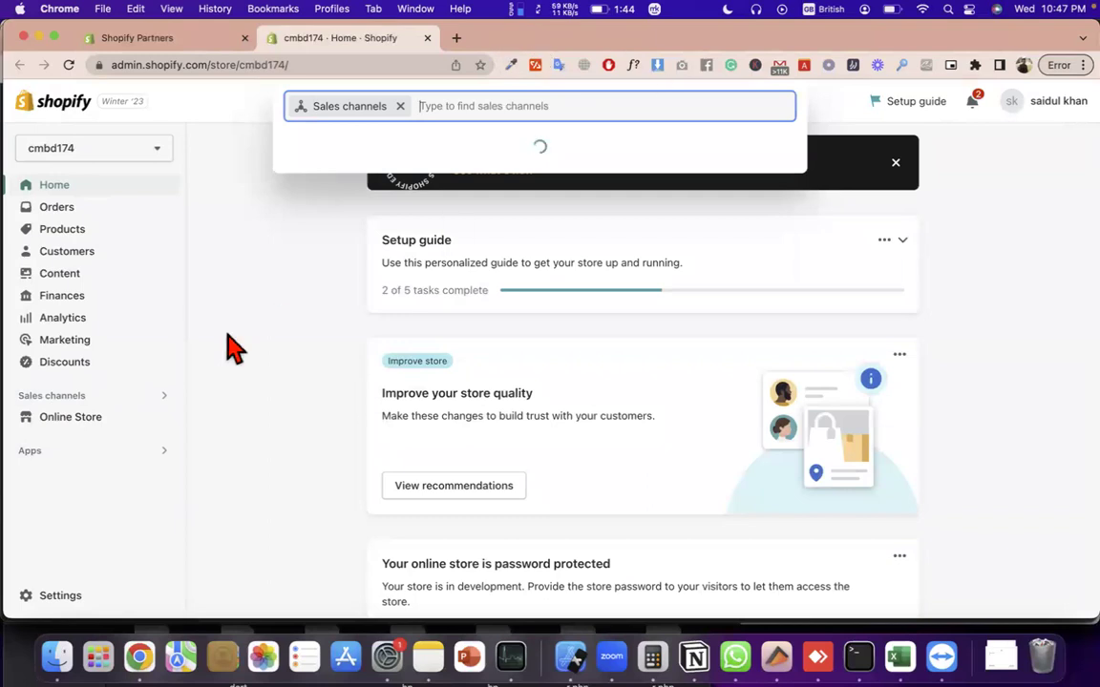
pyautogui.moveTo(9, 392)
pyautogui.mouseDown()
pyautogui.moveTo(89, 390)
pyautogui.moveTo(90, 400)
pyautogui.moveTo(58, 415)
pyautogui.moveTo(8, 403)
pyautogui.moveTo(14, 385)
pyautogui.mouseUp()
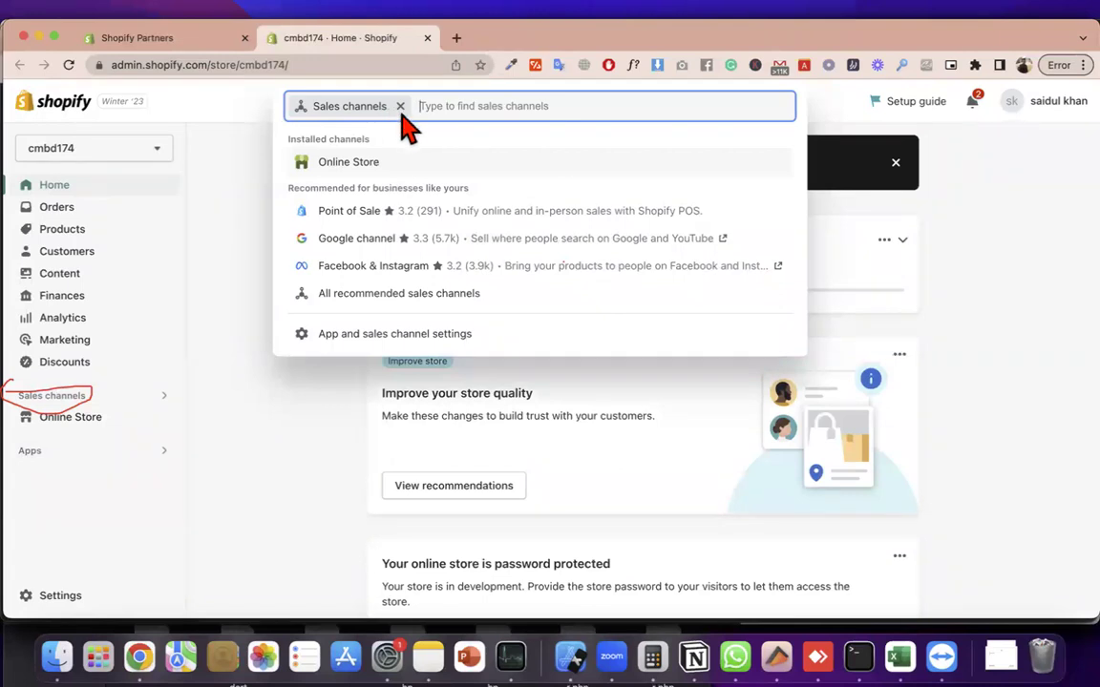
pyautogui.click(381, 347)
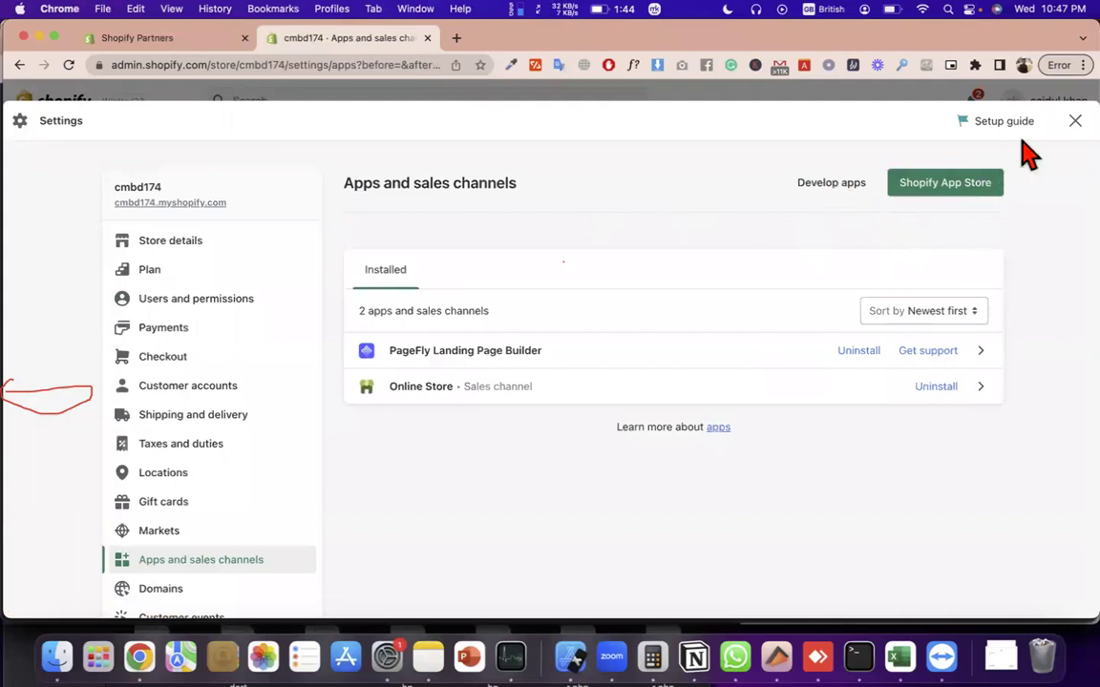
pyautogui.click(1074, 122)
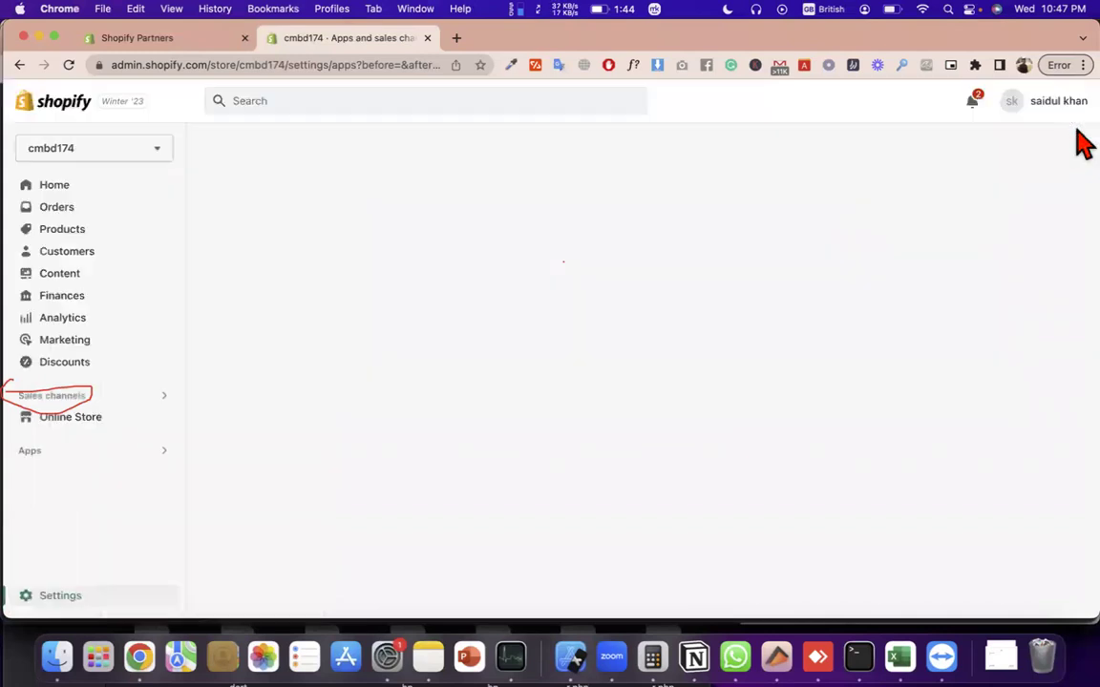
pyautogui.click(86, 397)
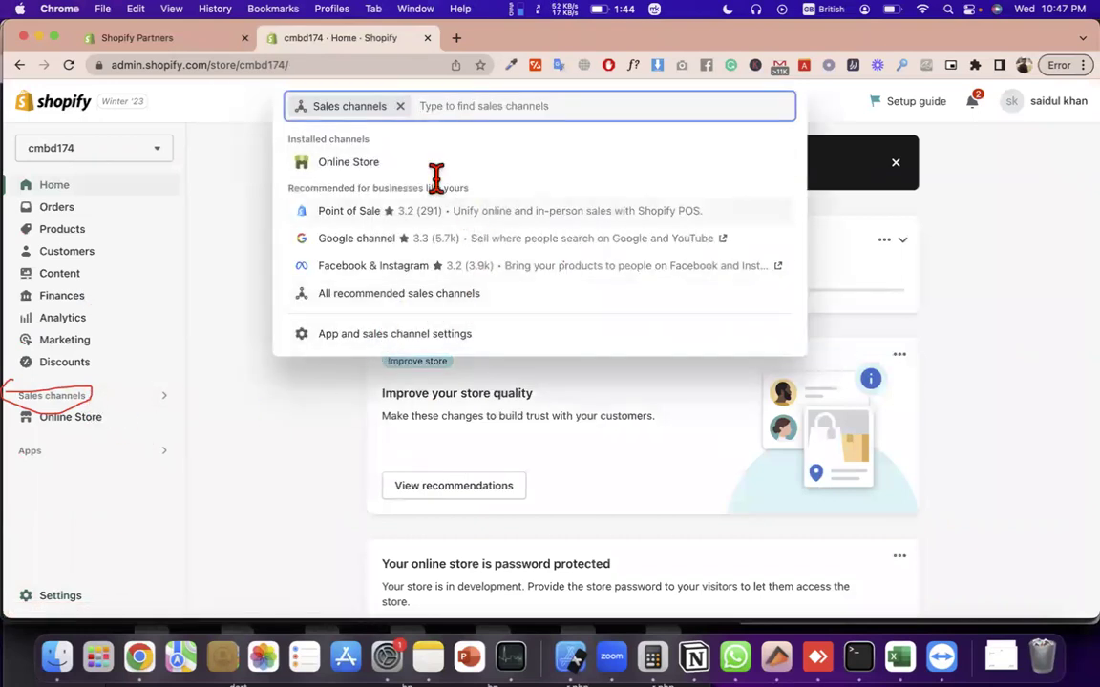
# Open the Shopify App Store's Sales channels collection and browse its 21 apps.
pyautogui.click(355, 296)
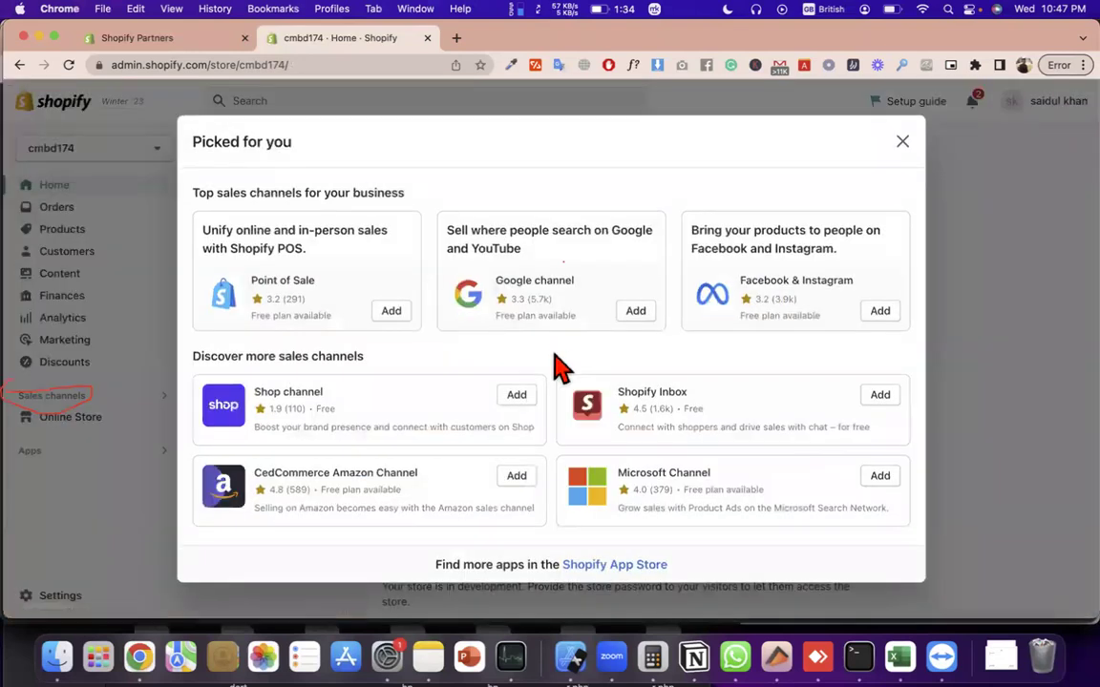
pyautogui.click(659, 567)
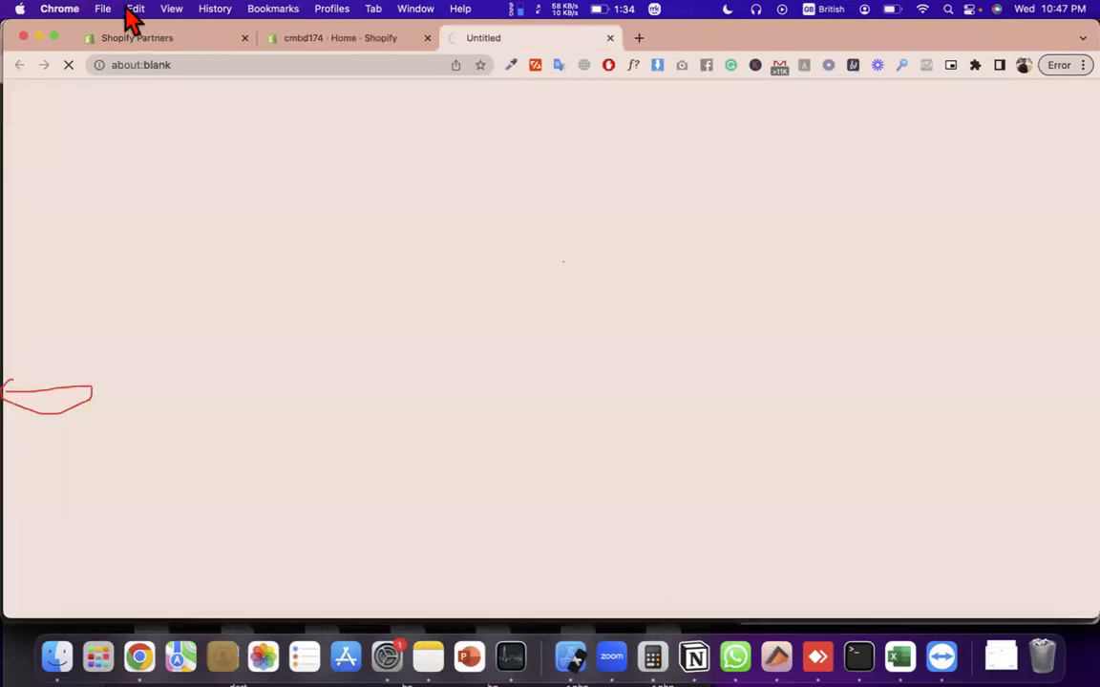
pyautogui.click(358, 64)
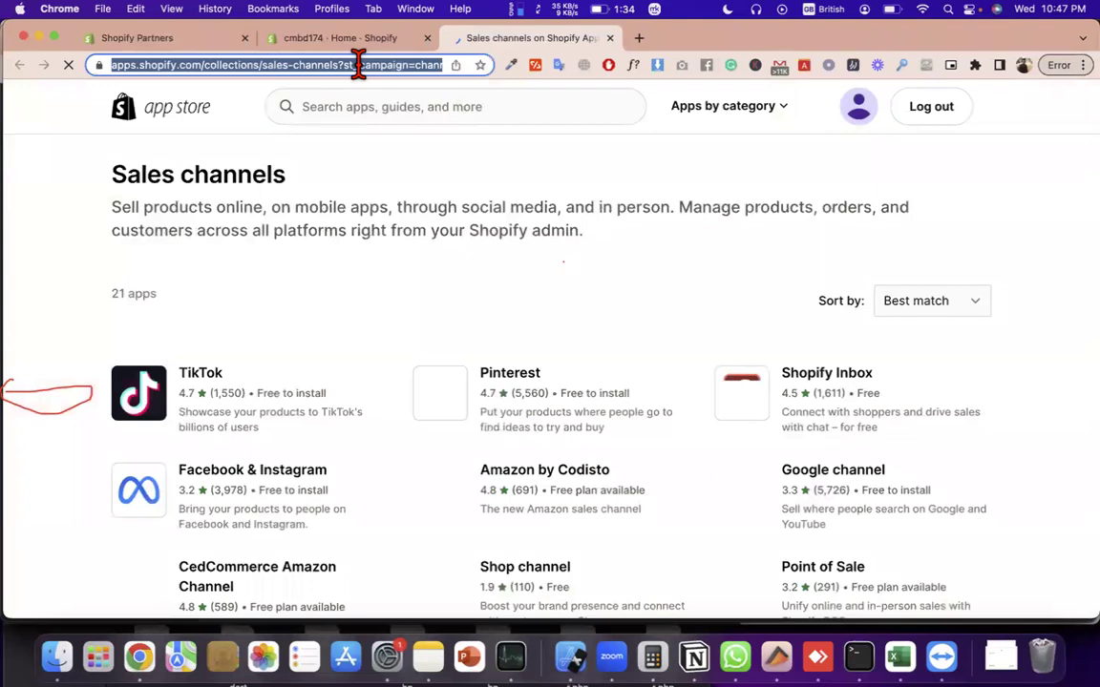
pyautogui.doubleClick(126, 294)
pyautogui.click(126, 296)
pyautogui.doubleClick(134, 294)
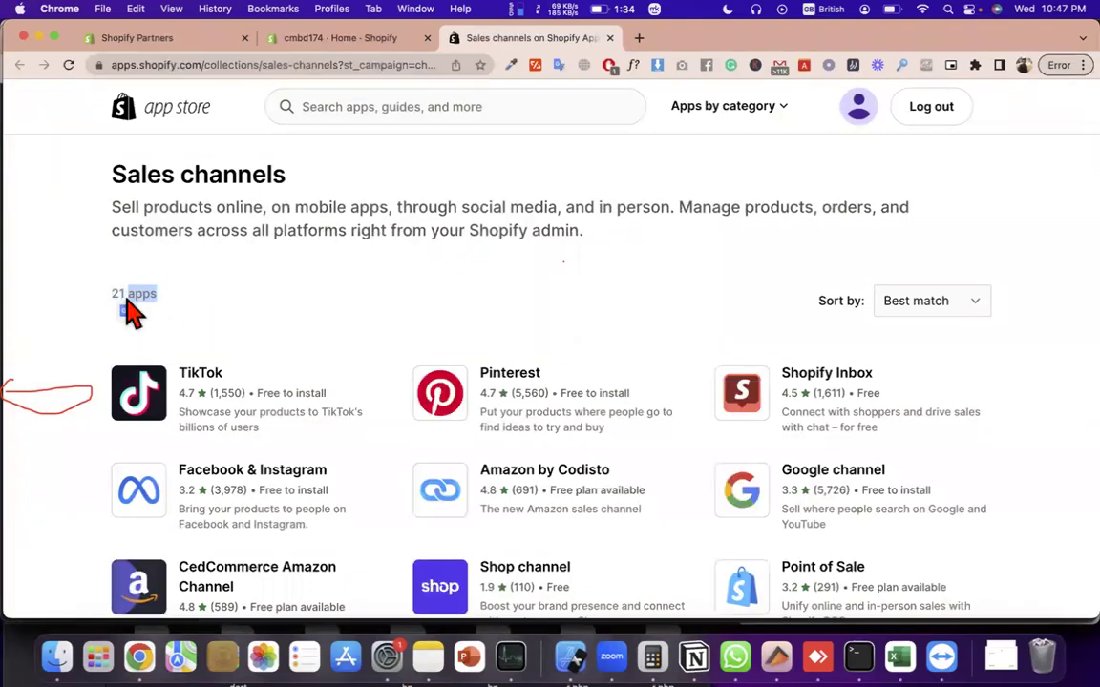
pyautogui.scroll(-2, 311, 336)
pyautogui.scroll(-8, 311, 336)
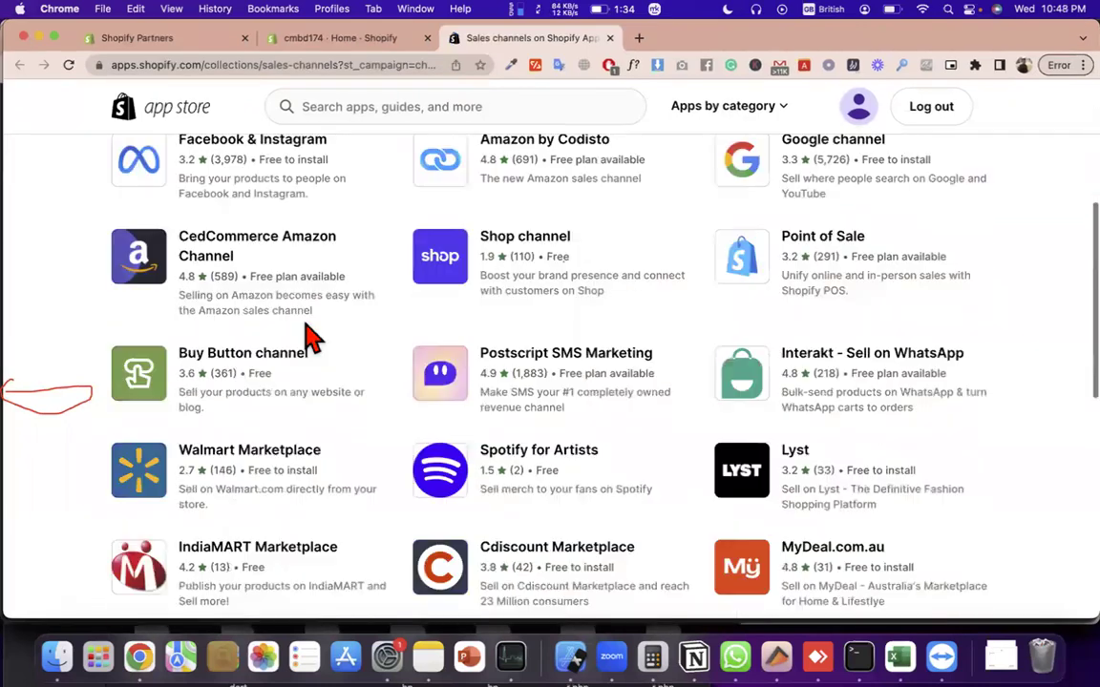
pyautogui.scroll(10, 311, 336)
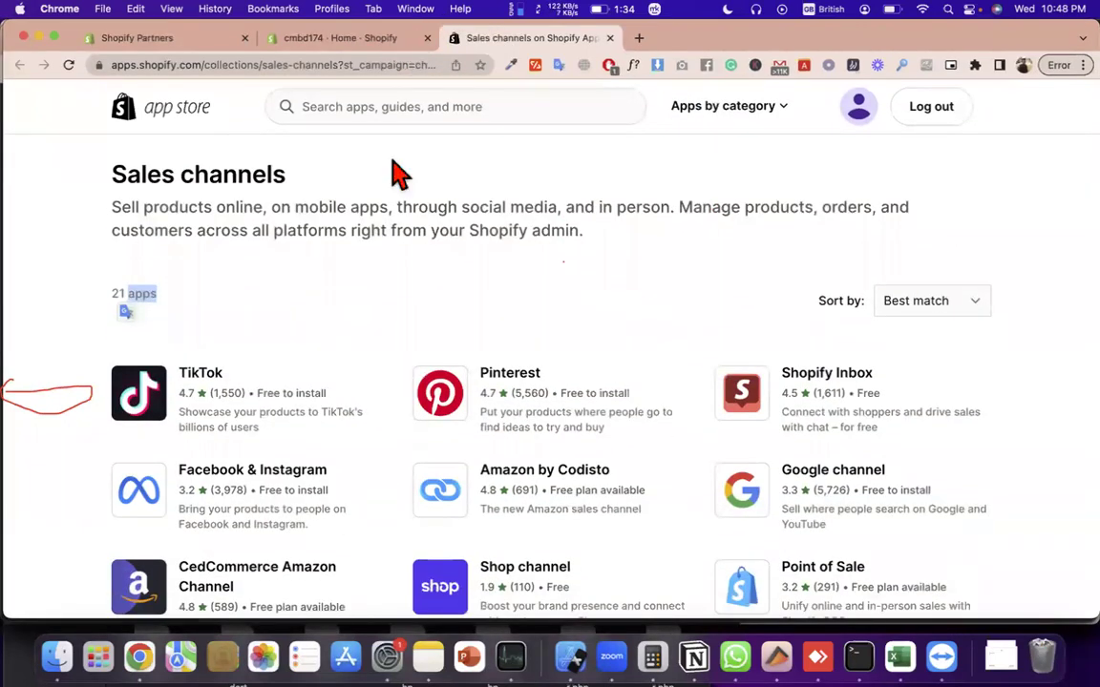
# Back in the admin, dismiss the recommended sales channels dialog and view the online store.
pyautogui.click(363, 40)
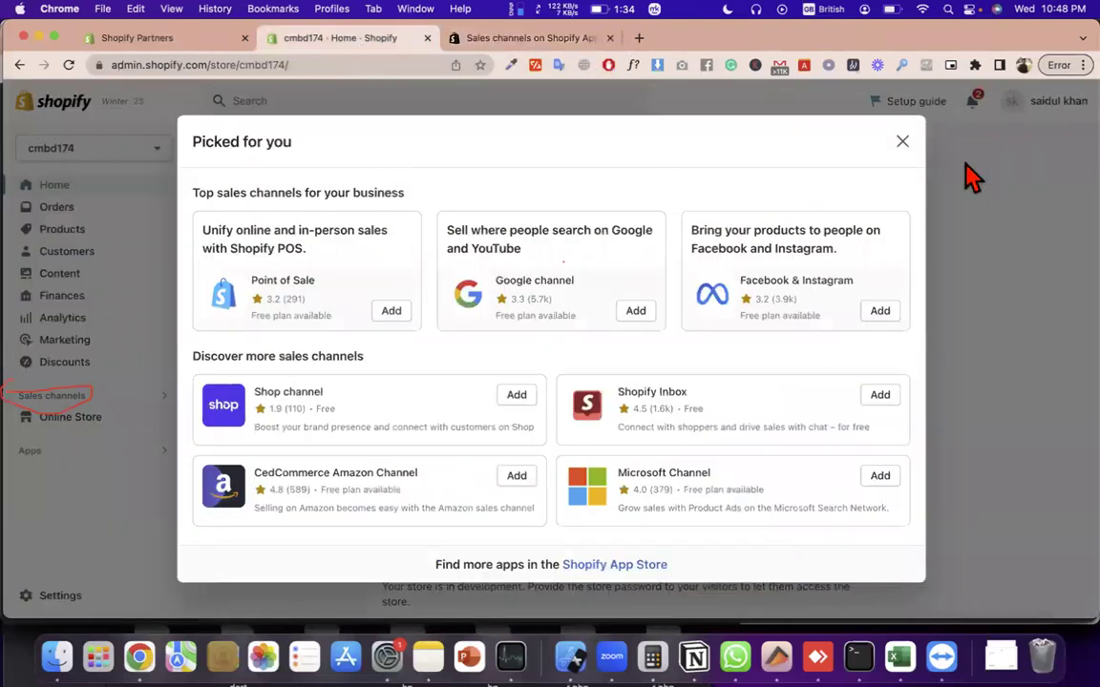
pyautogui.click(901, 143)
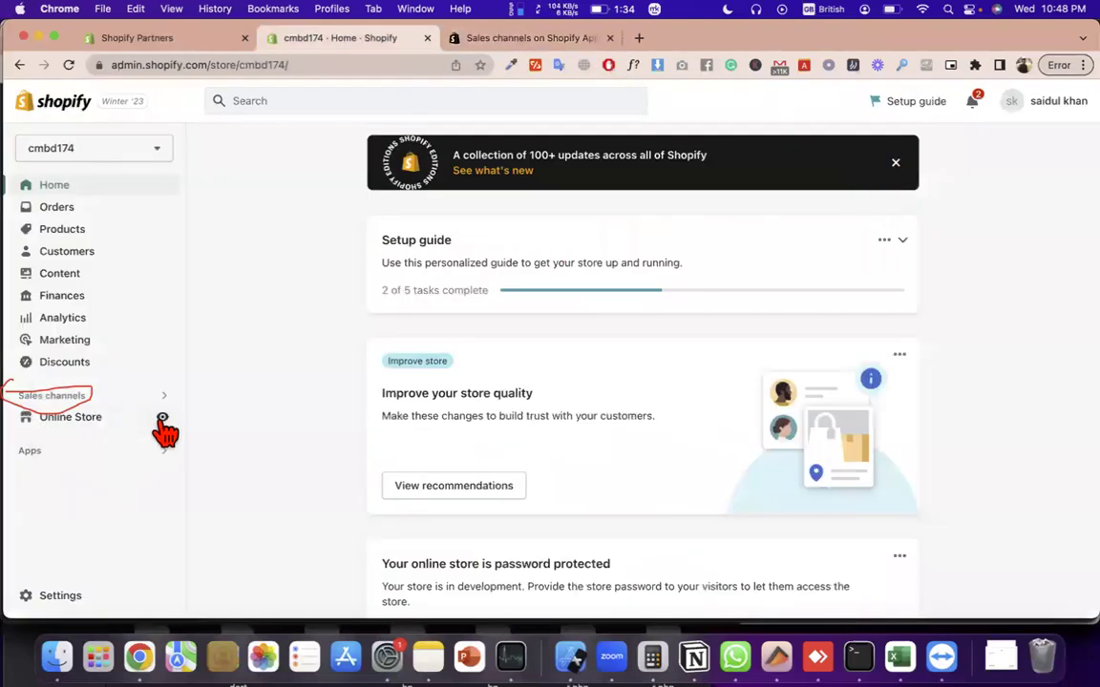
pyautogui.click(163, 420)
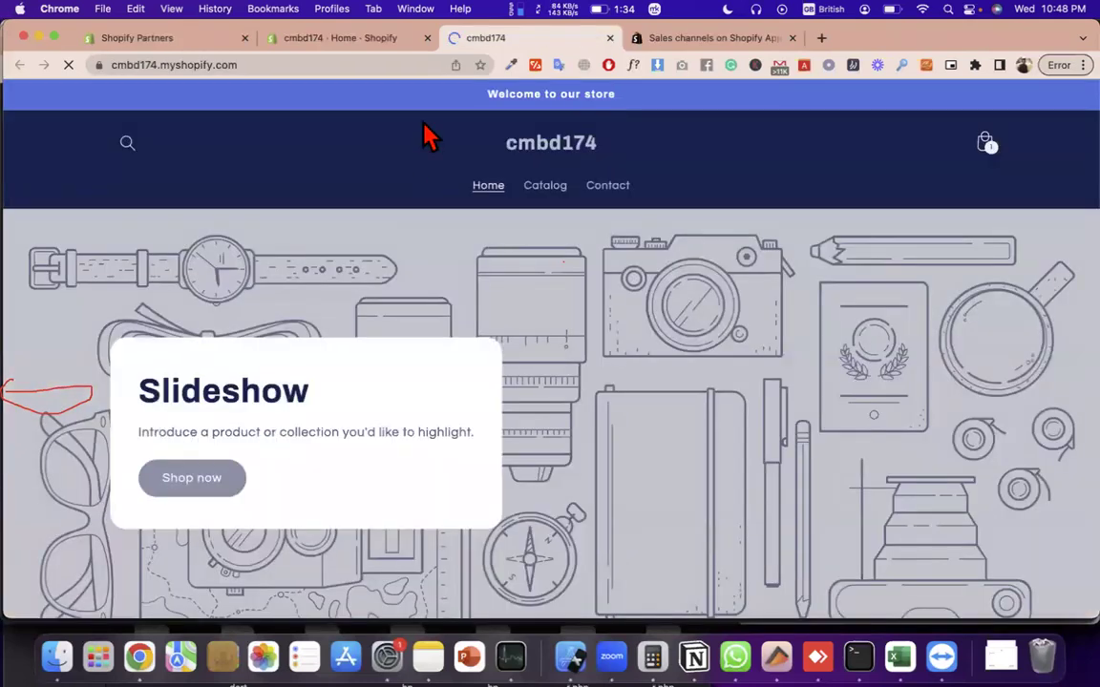
# Select the cmbd174 storefront's full web address, then go back to the admin Home.
pyautogui.click(254, 63)
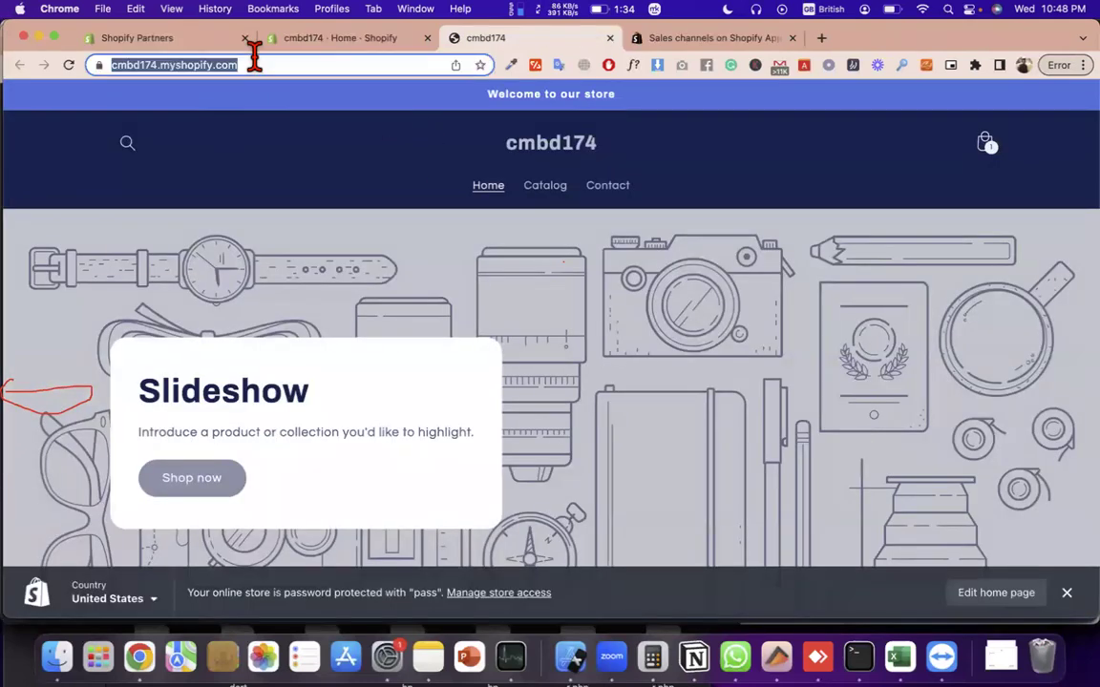
pyautogui.click(246, 65)
pyautogui.moveTo(270, 65); pyautogui.dragTo(105, 69)
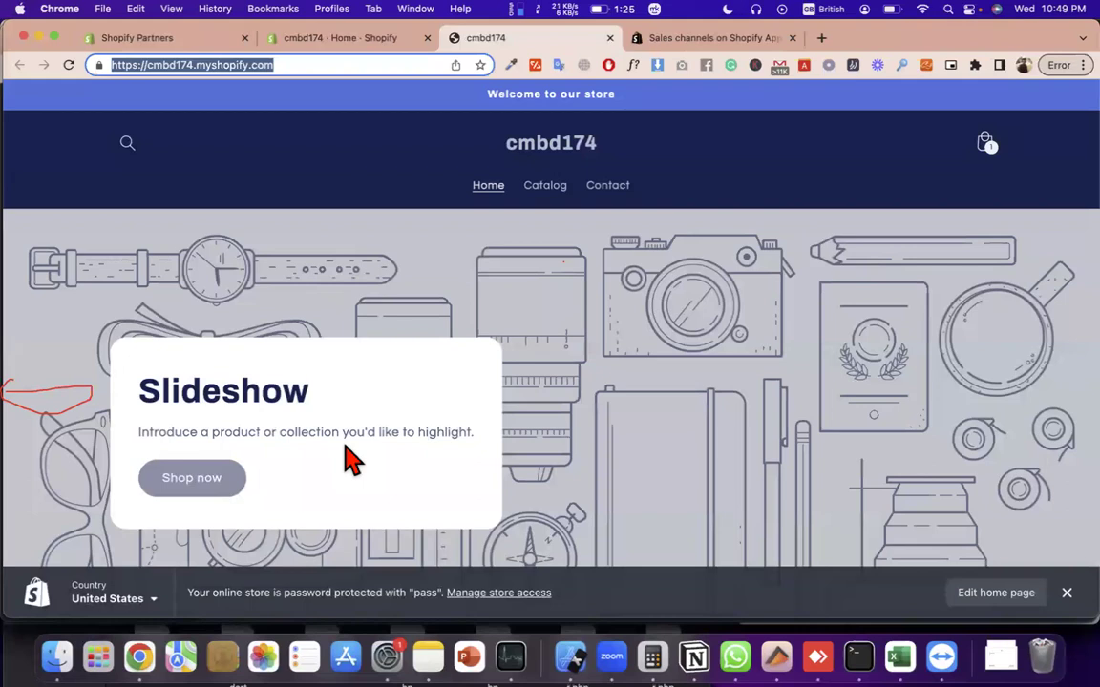
pyautogui.click(351, 39)
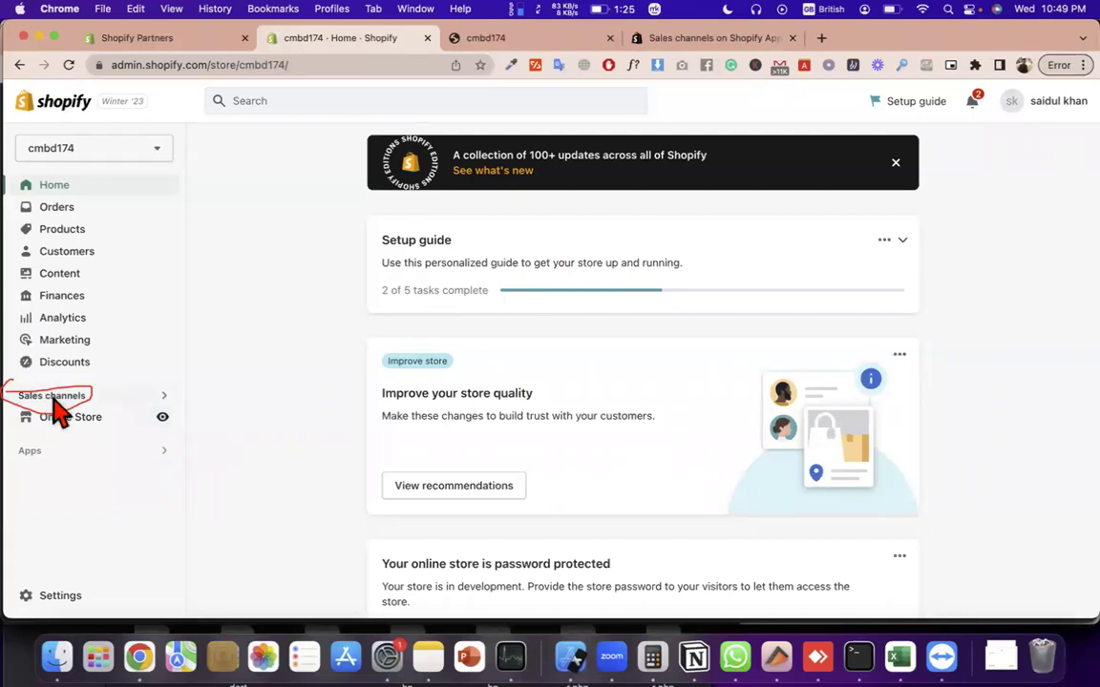
pyautogui.click(53, 401)
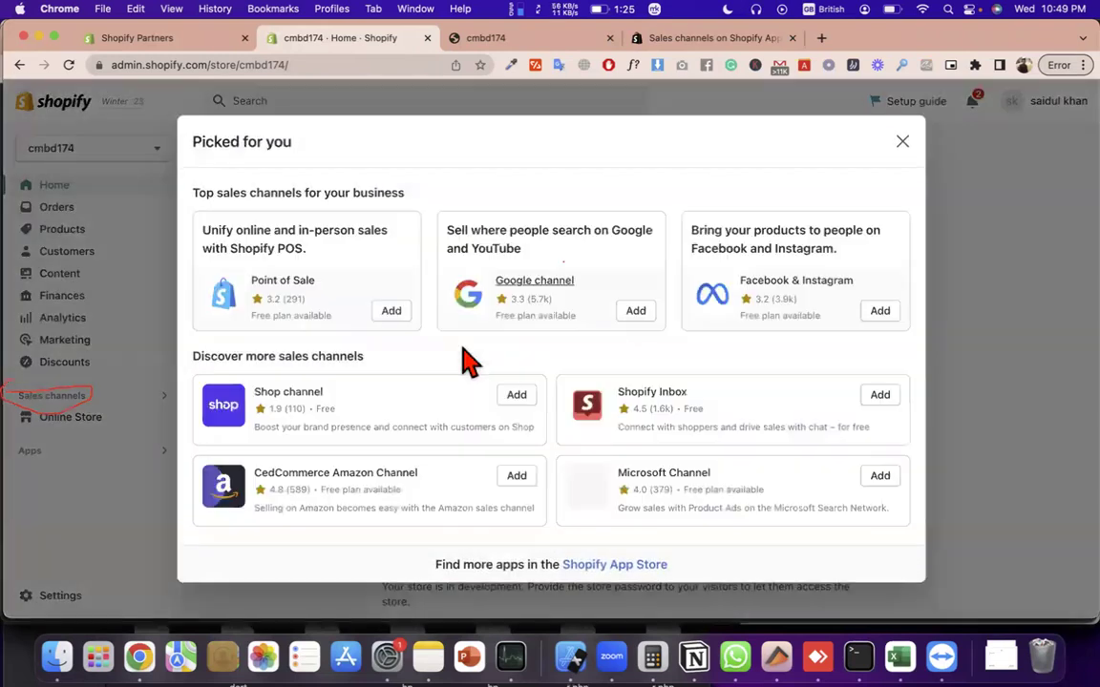
pyautogui.click(617, 566)
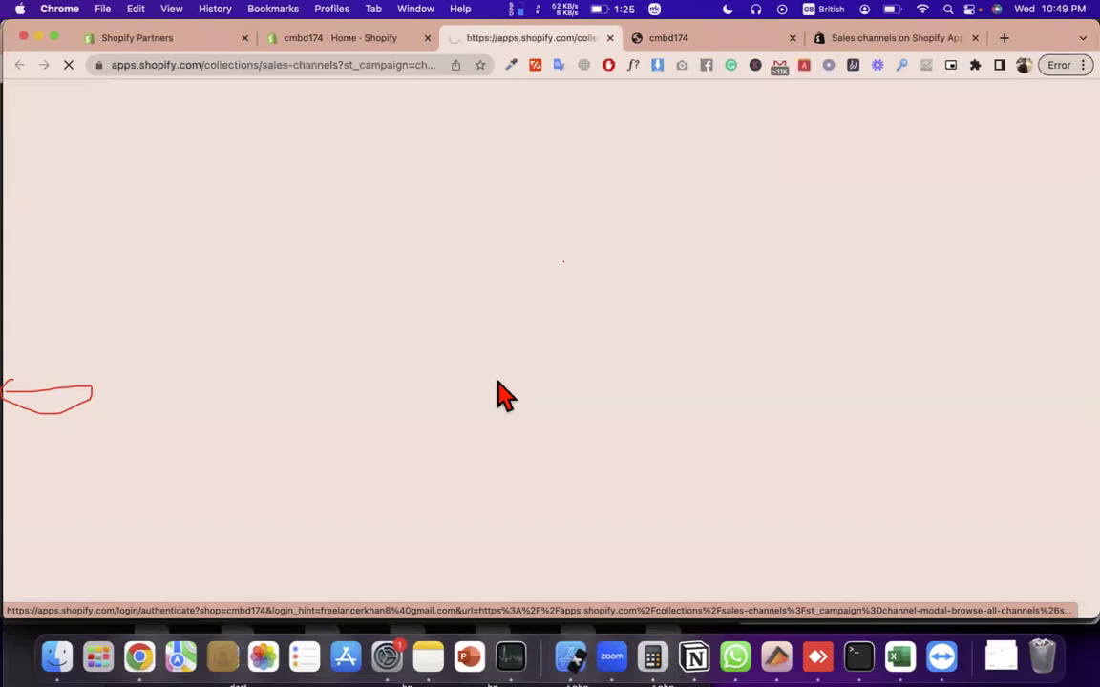
pyautogui.scroll(-10, 535, 430)
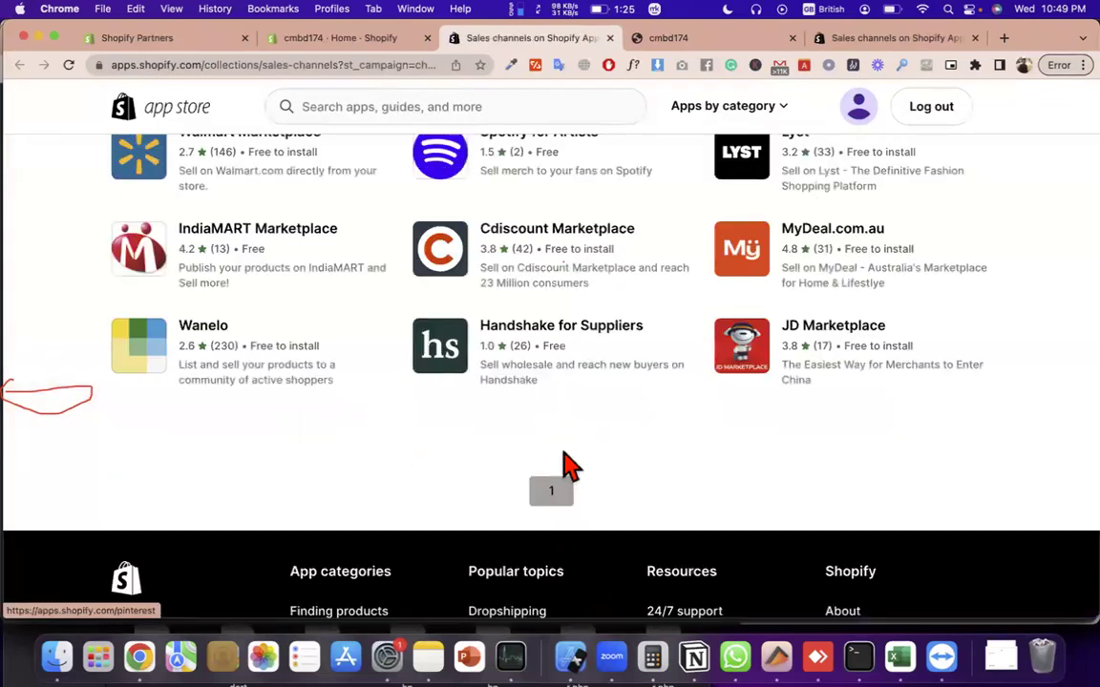
pyautogui.scroll(10, 573, 458)
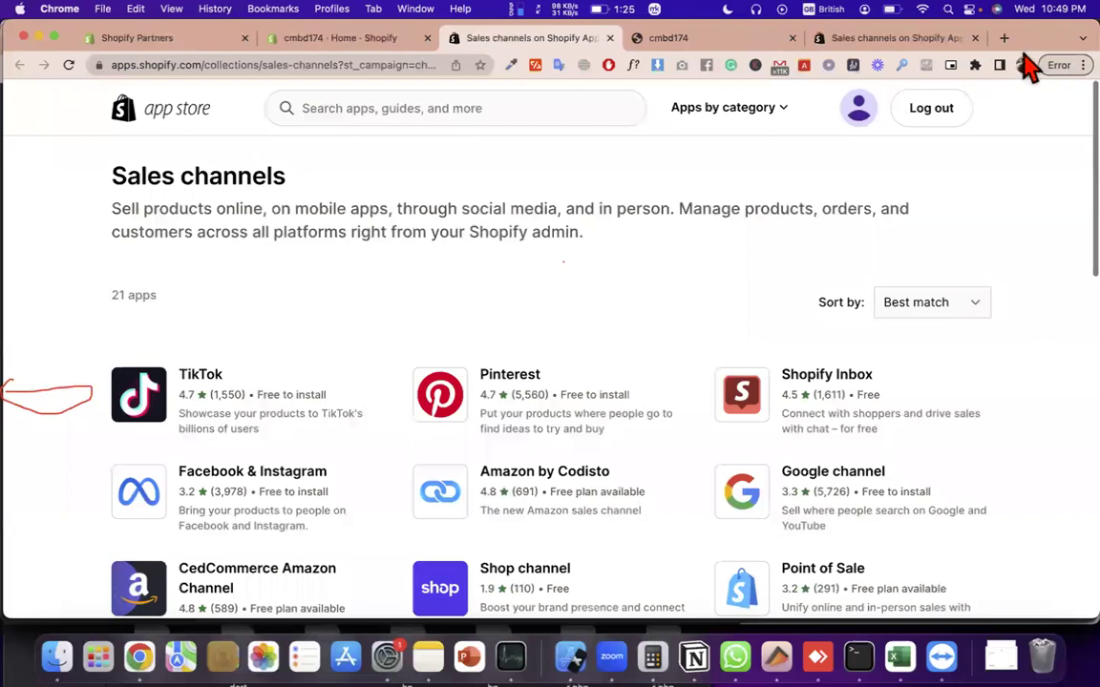
pyautogui.click(1023, 64)
# Open a window for another Chrome profile and begin a search with 'e'.
pyautogui.scroll(-5, 974, 449)
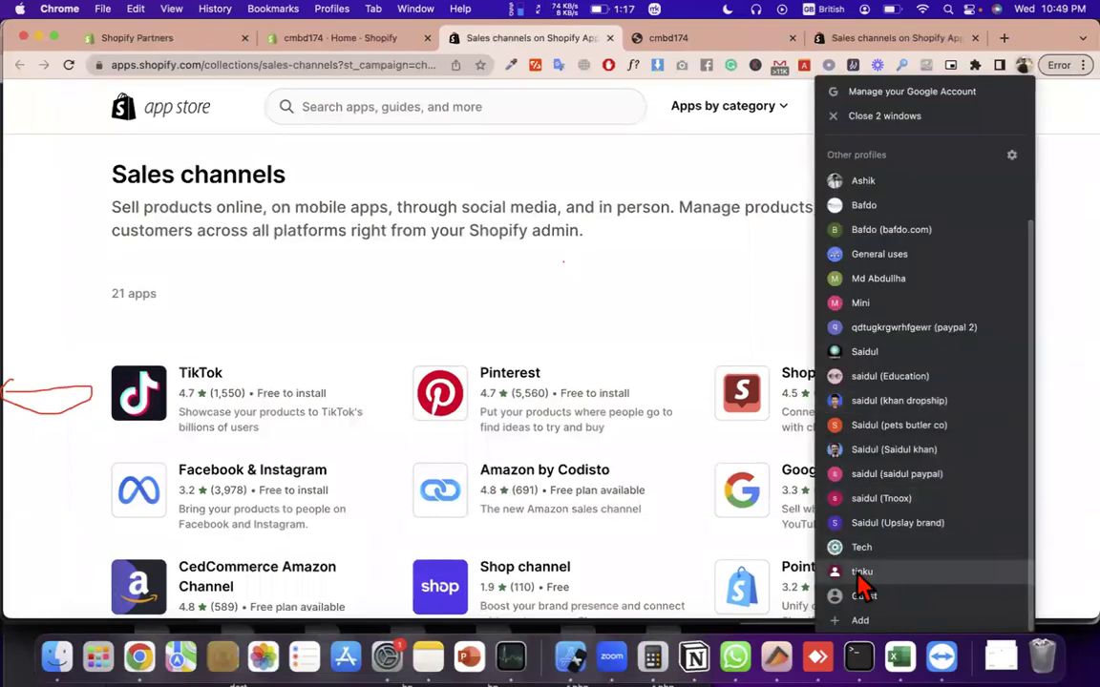
pyautogui.scroll(2, 895, 510)
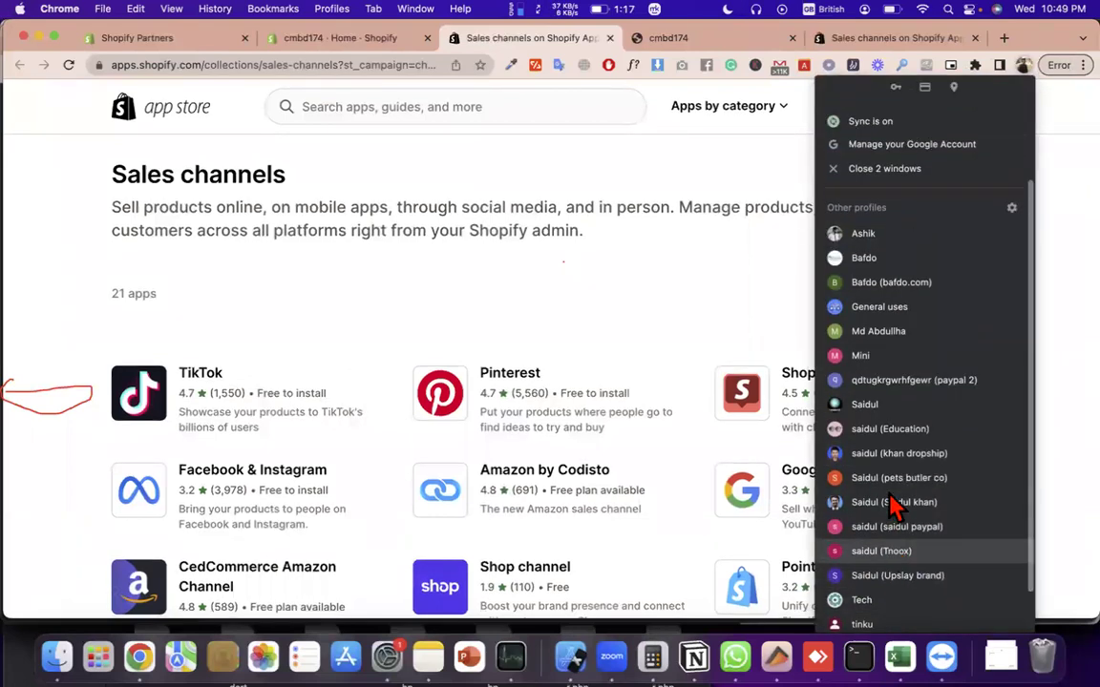
pyautogui.scroll(-1, 950, 552)
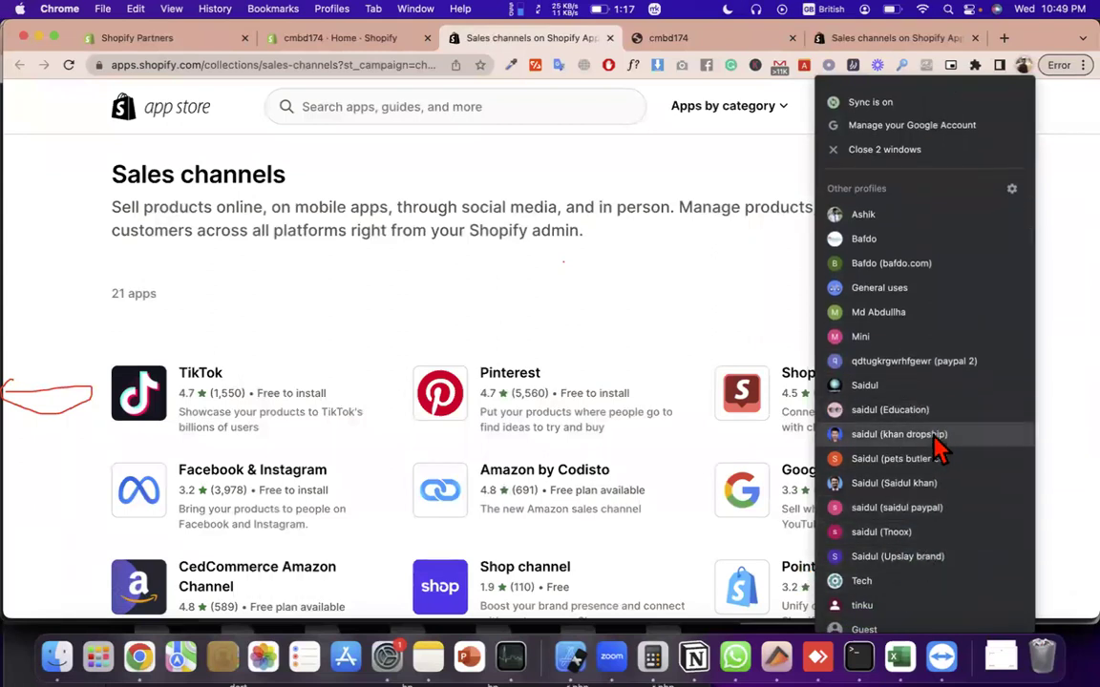
pyautogui.scroll(-1, 937, 439)
pyautogui.click(931, 577)
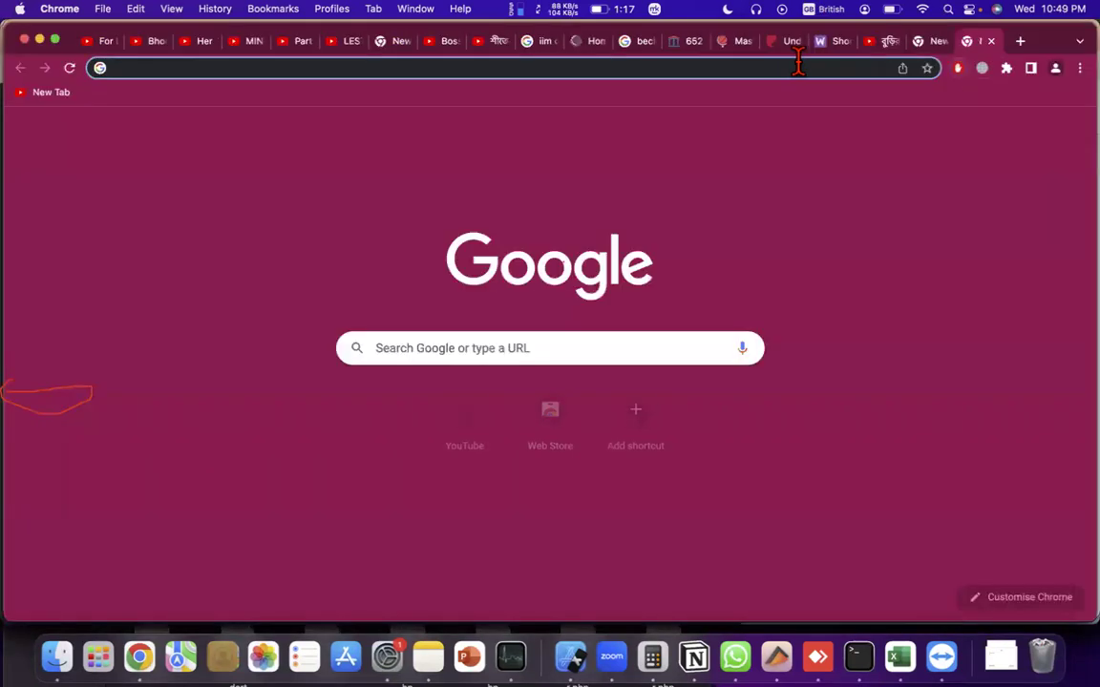
pyautogui.click(798, 69)
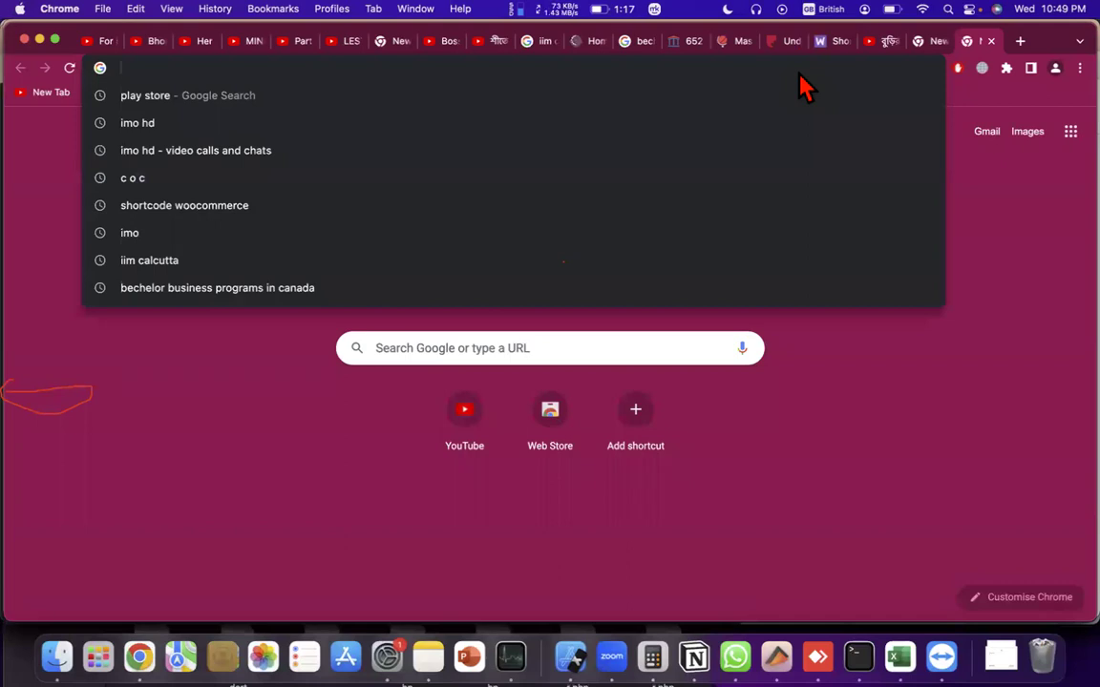
pyautogui.write('e')
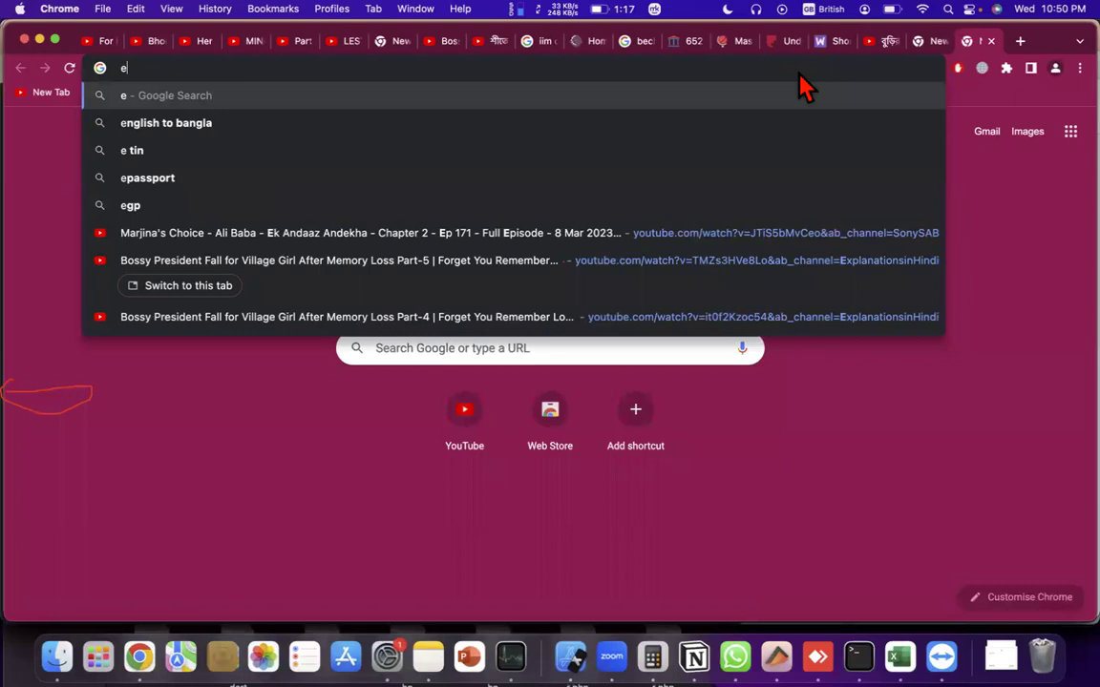
# Turn on the Browsec VPN with United States as the virtual location.
pyautogui.press('BackSpace')
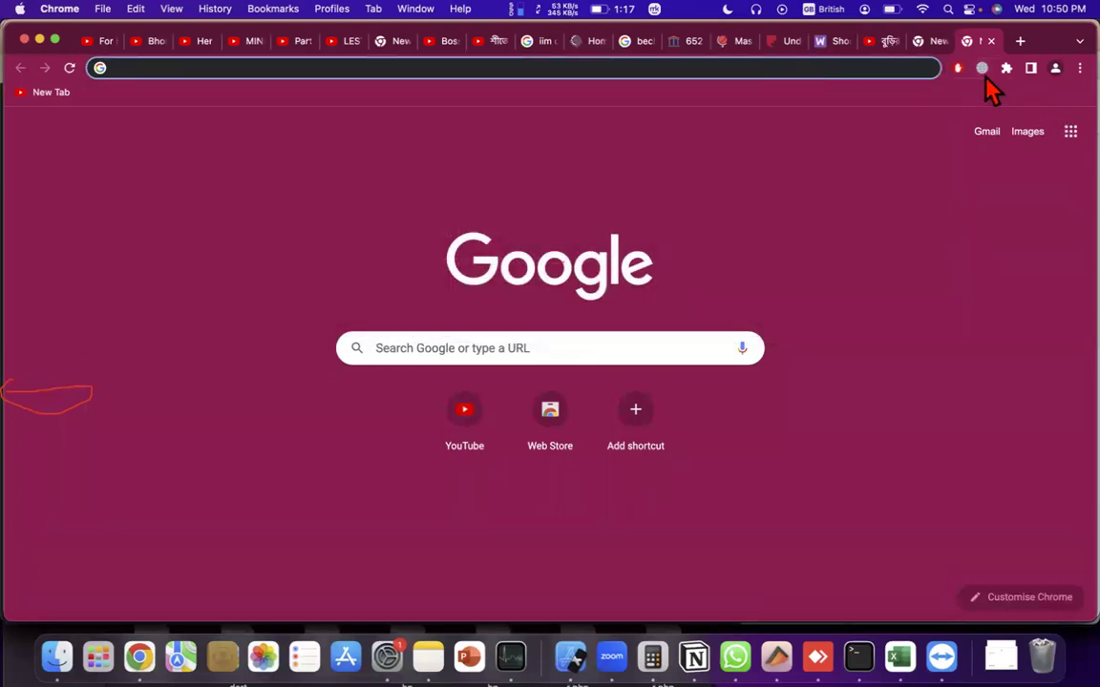
pyautogui.click(981, 68)
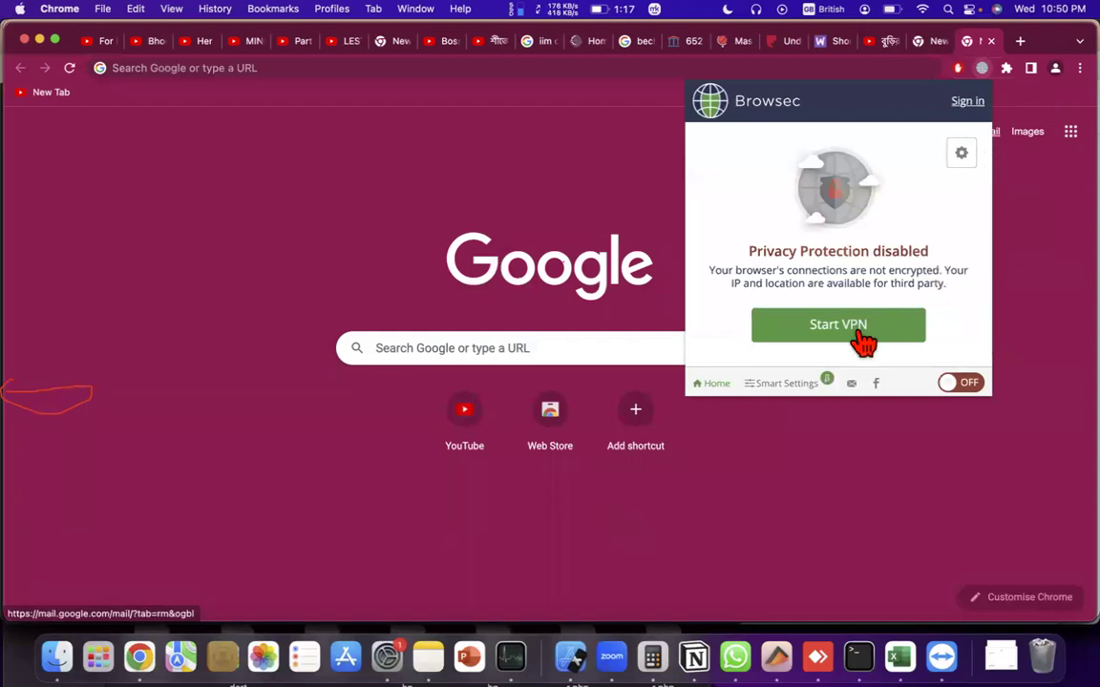
pyautogui.click(795, 330)
pyautogui.click(935, 316)
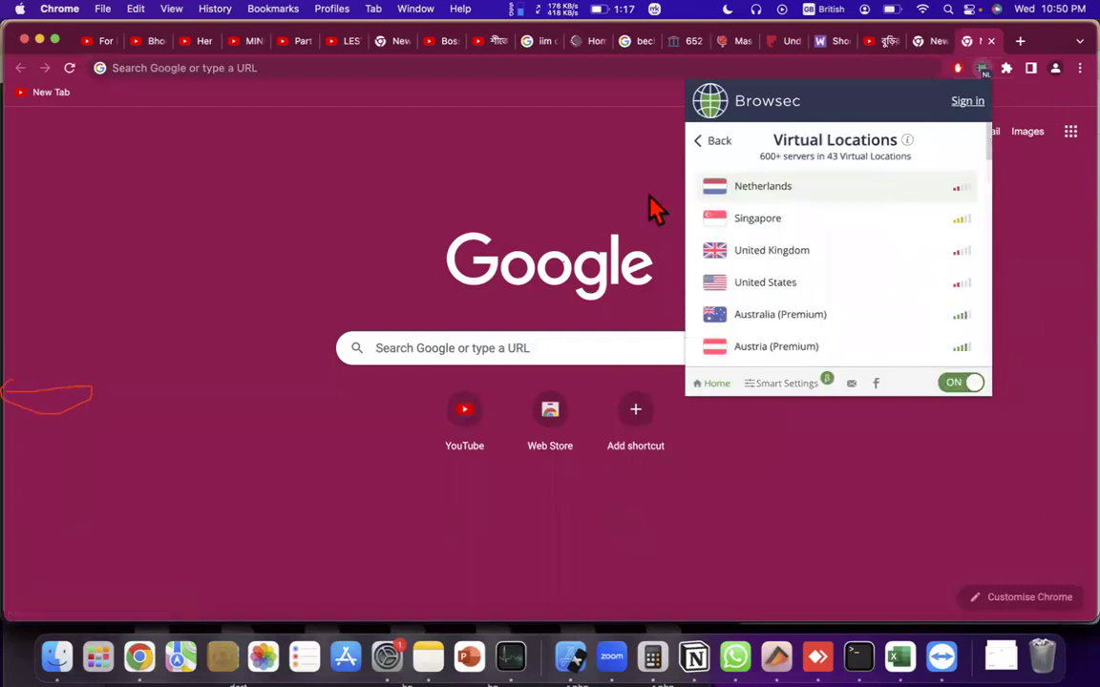
pyautogui.click(827, 281)
# Search Google for 'iphone' through the VPN, then show all open windows.
pyautogui.click(396, 67)
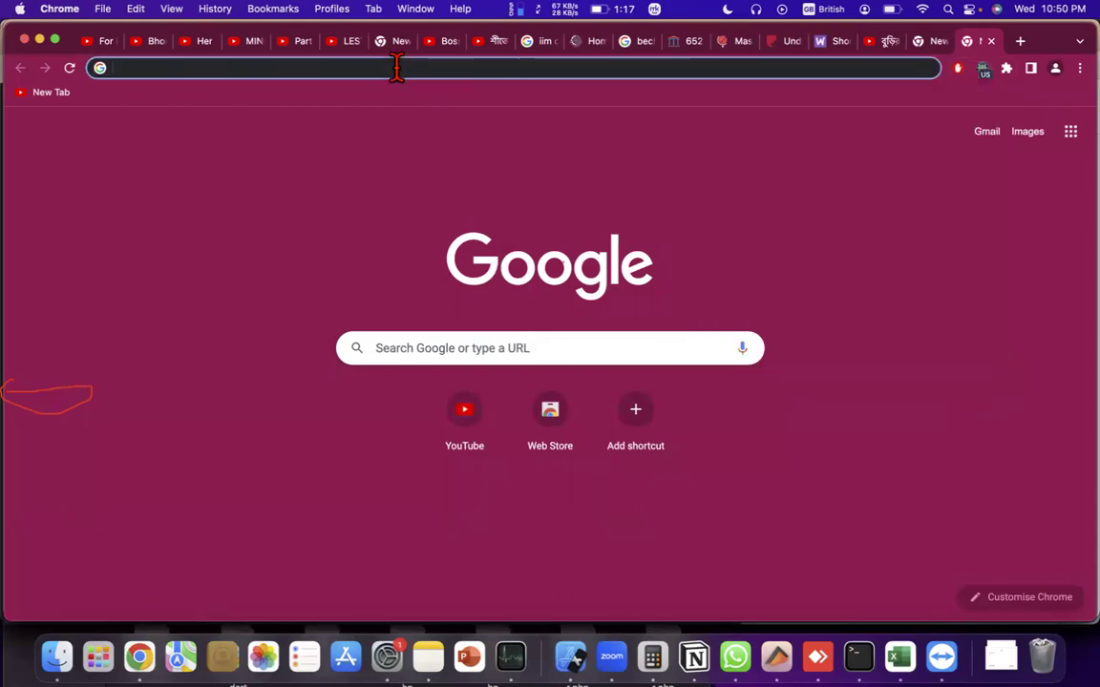
pyautogui.write('iphone')
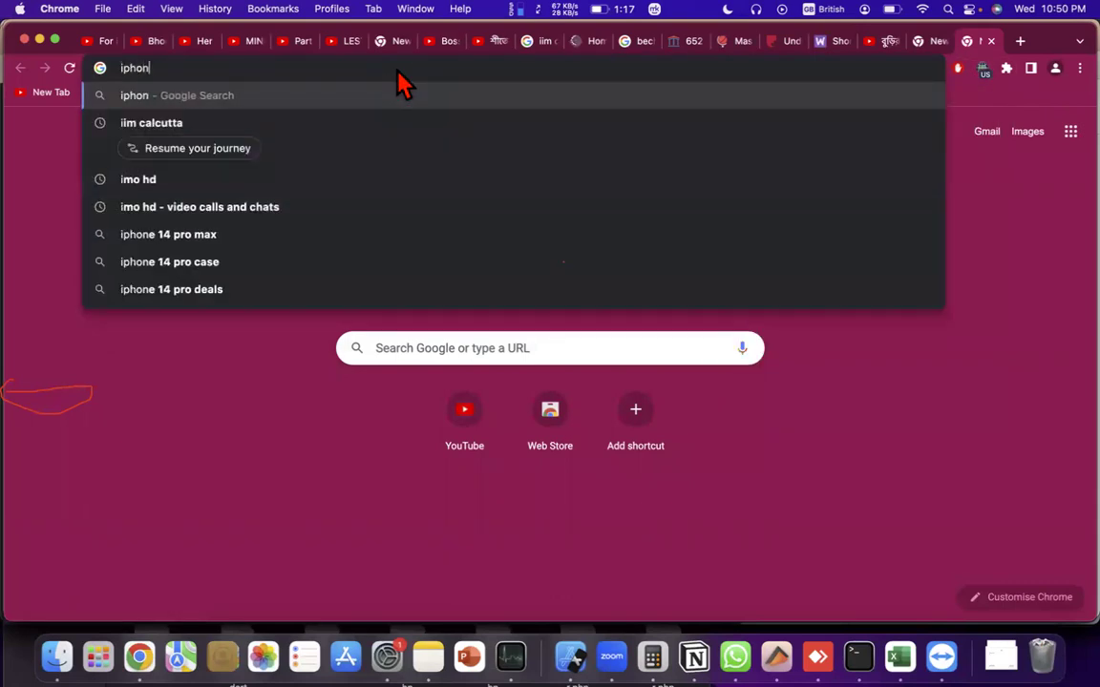
pyautogui.press('Return')
pyautogui.hotkey('ctrl', 'Up')
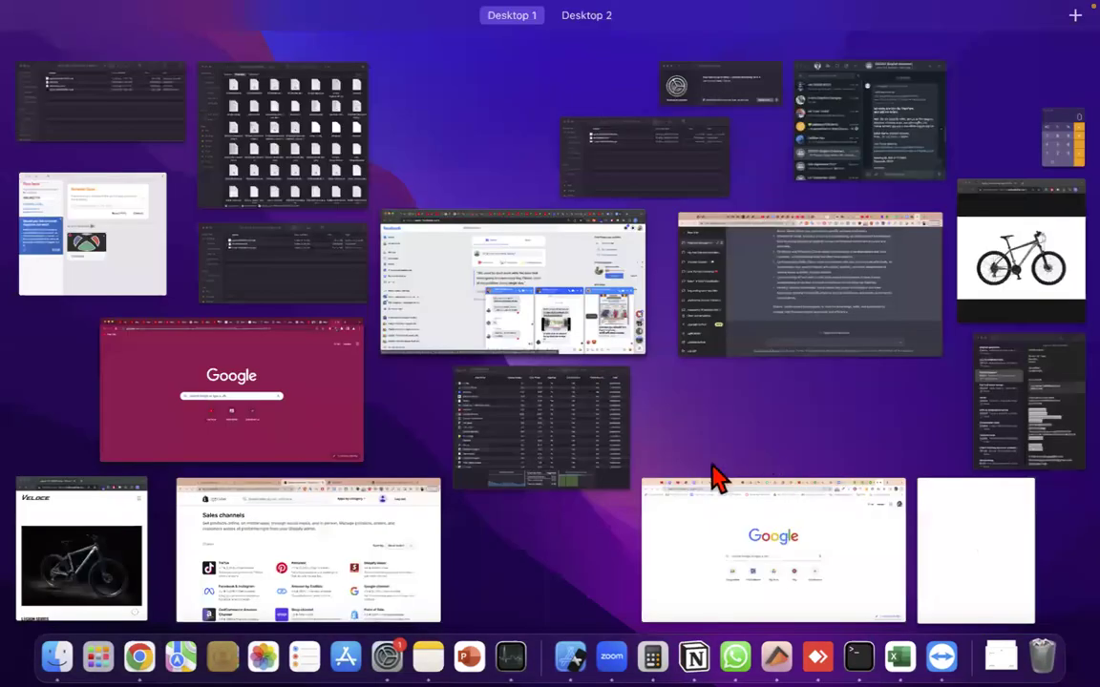
# Search 'iphone' in a new tab of the Sales channels window.
pyautogui.click(370, 571)
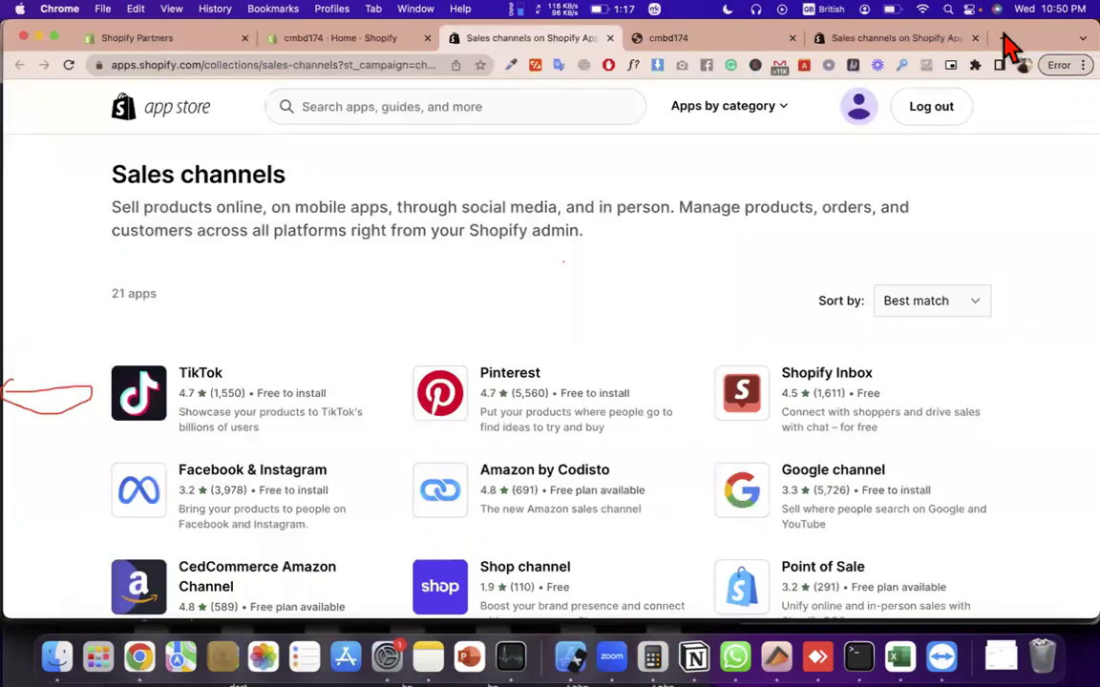
pyautogui.click(1002, 38)
pyautogui.write('iphone')
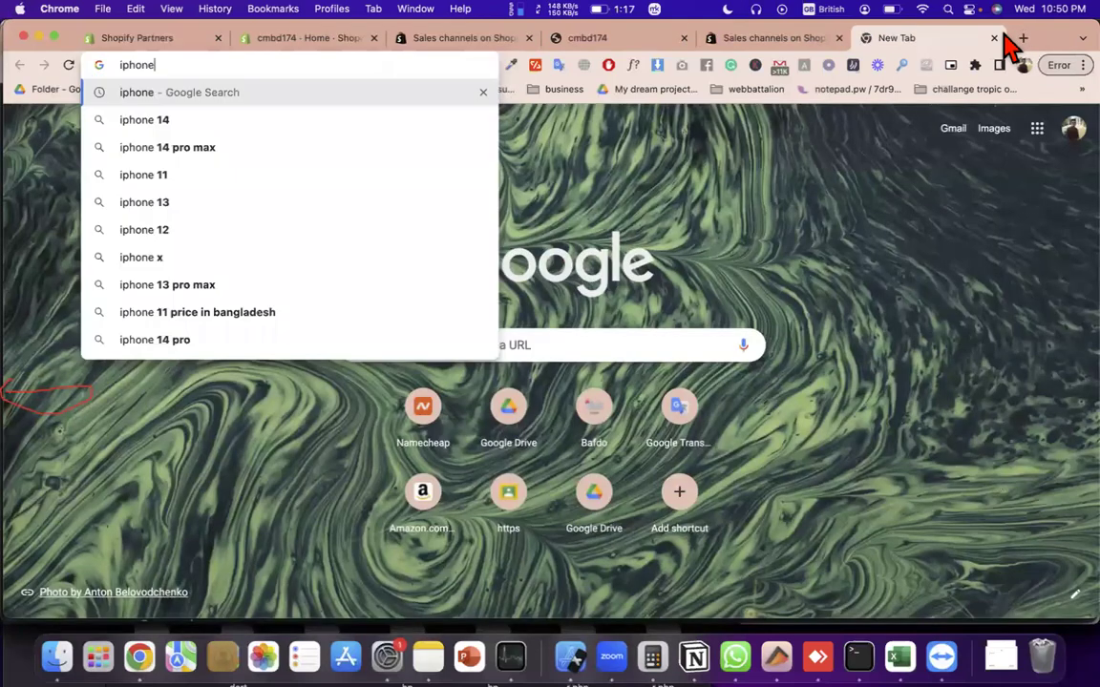
pyautogui.press('Return')
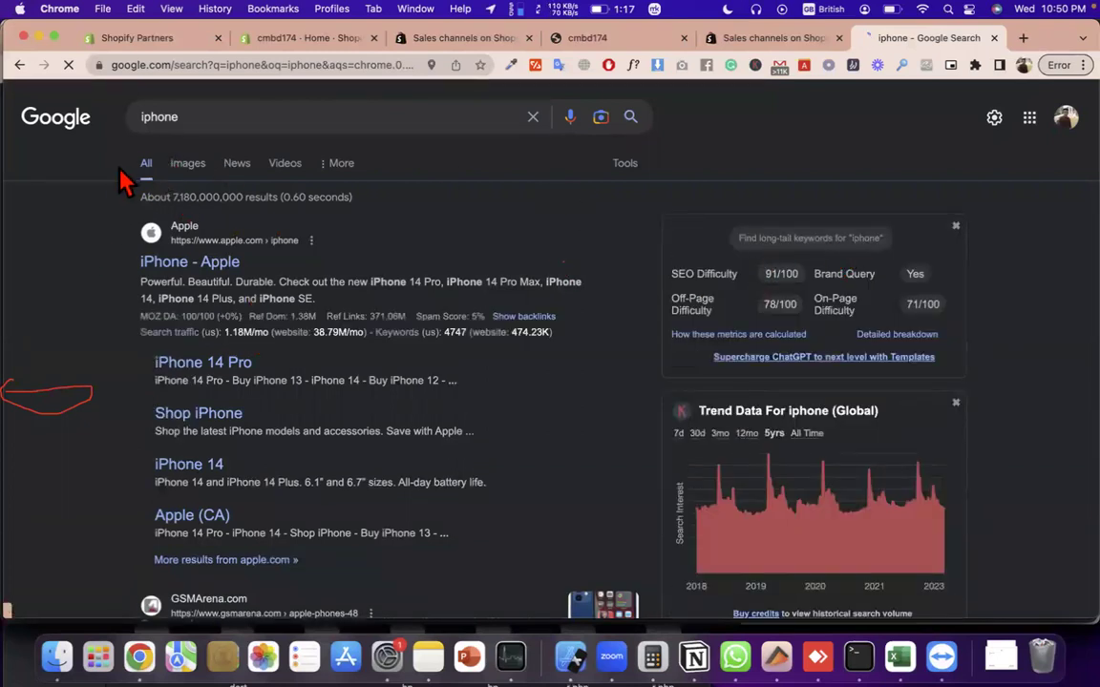
# Mark the All and Images categories and reveal the extra categories under More.
pyautogui.moveTo(131, 158)
pyautogui.mouseDown()
pyautogui.moveTo(168, 155)
pyautogui.moveTo(163, 146)
pyautogui.moveTo(162, 162)
pyautogui.moveTo(231, 160)
pyautogui.mouseUp()
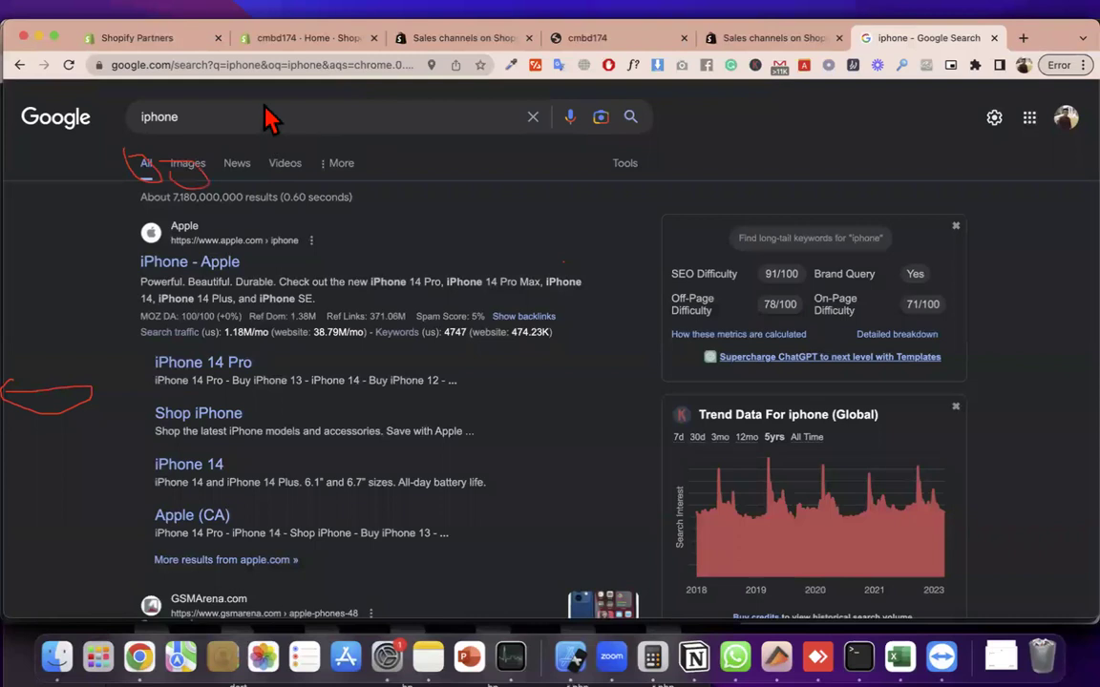
pyautogui.click(341, 167)
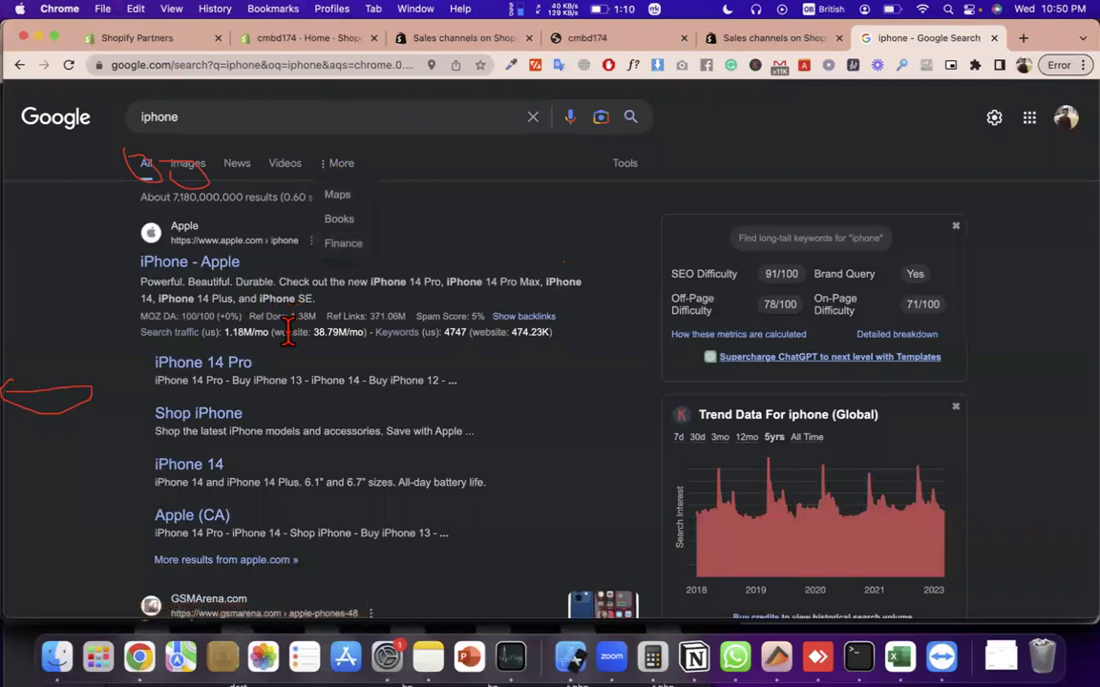
pyautogui.scroll(-2, 377, 602)
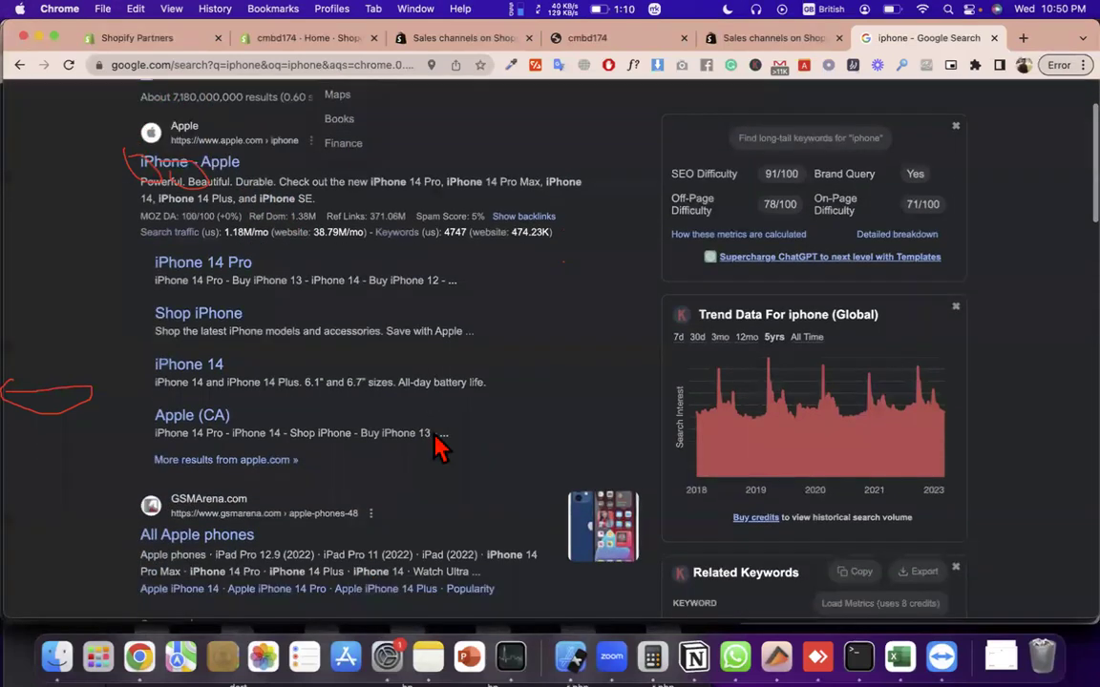
pyautogui.scroll(2, 435, 449)
pyautogui.hotkey('ctrl', 'Up')
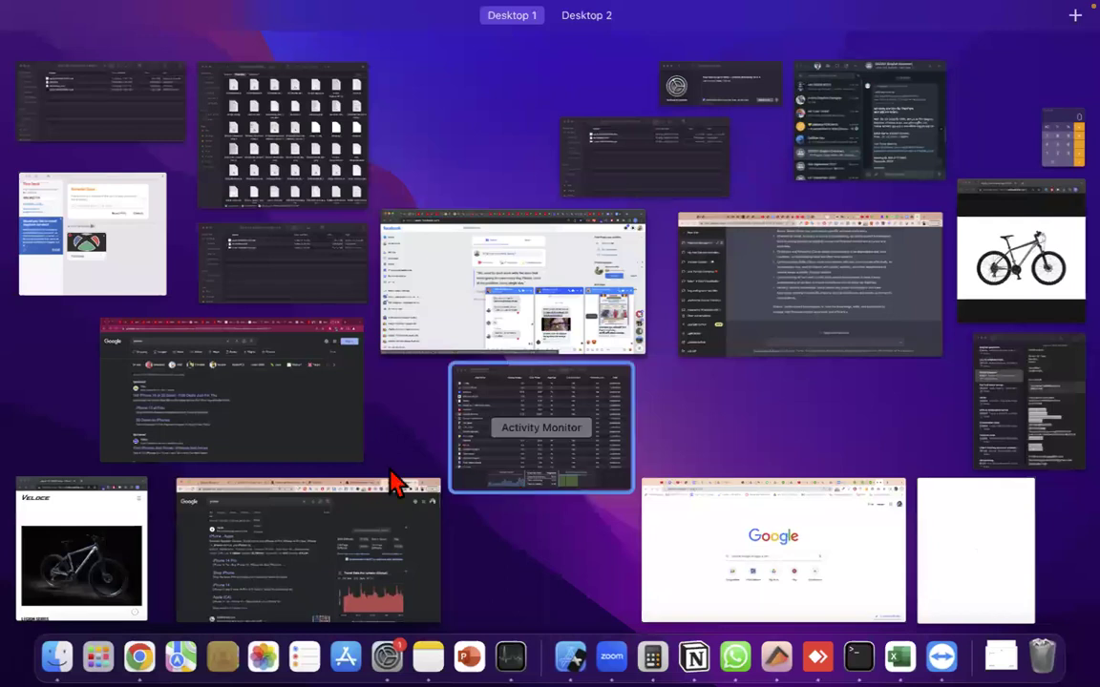
# Switch to the VPN window's iphone results and annotate the Shopping category.
pyautogui.click(270, 431)
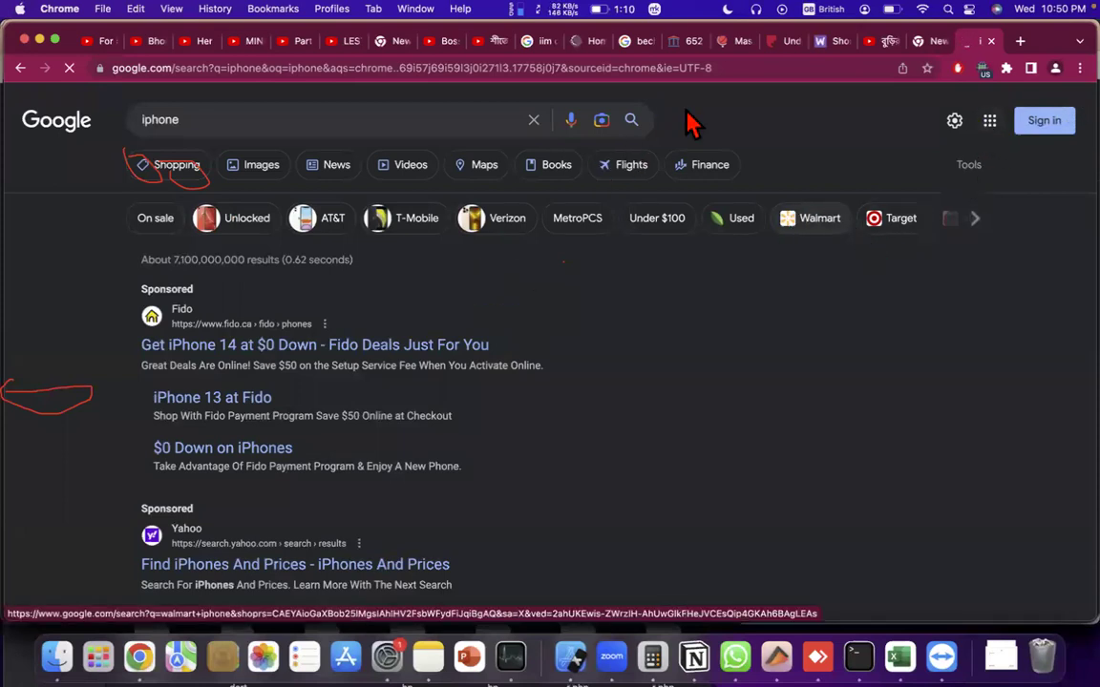
pyautogui.press('ctrl+alt+super+a')
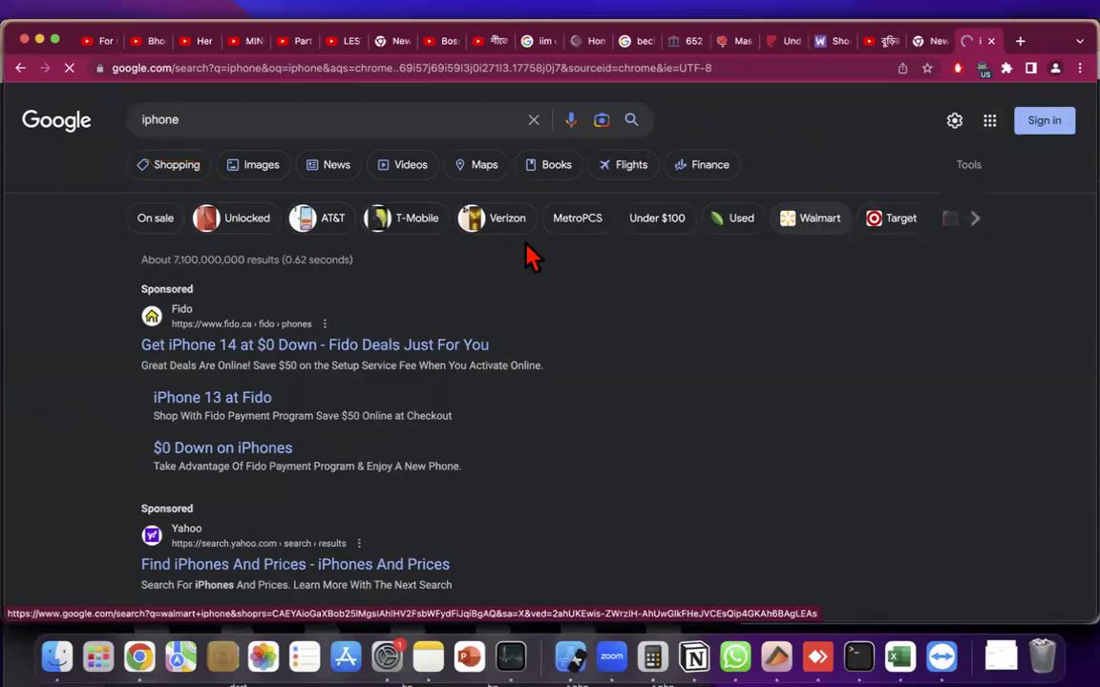
pyautogui.moveTo(124, 164)
pyautogui.mouseDown()
pyautogui.moveTo(173, 151)
pyautogui.moveTo(177, 161)
pyautogui.moveTo(128, 172)
pyautogui.moveTo(133, 156)
pyautogui.mouseUp()
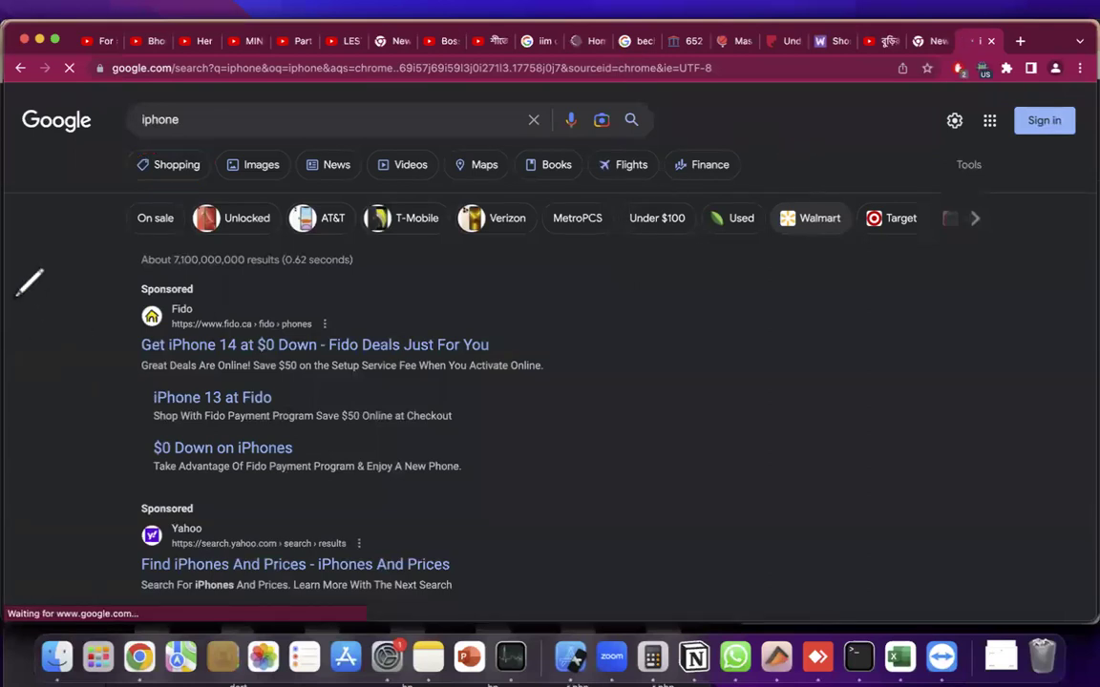
# Browse the iphone Shopping results and open the Apple iPhone 12 128 GB White listing.
pyautogui.click(179, 172)
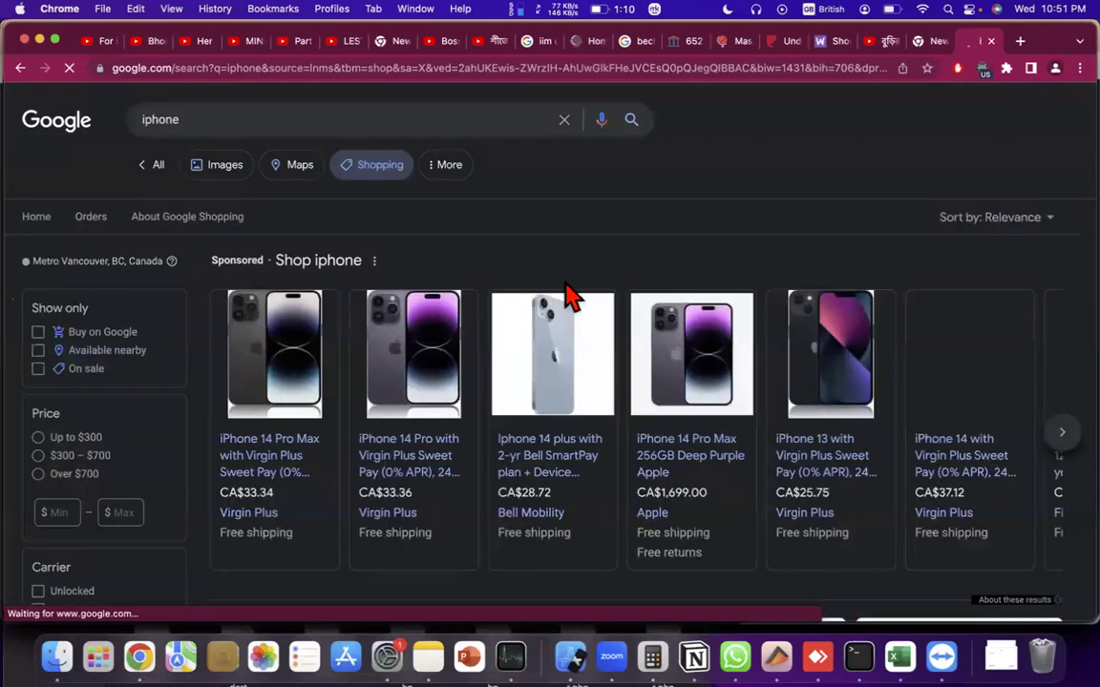
pyautogui.scroll(-4, 631, 380)
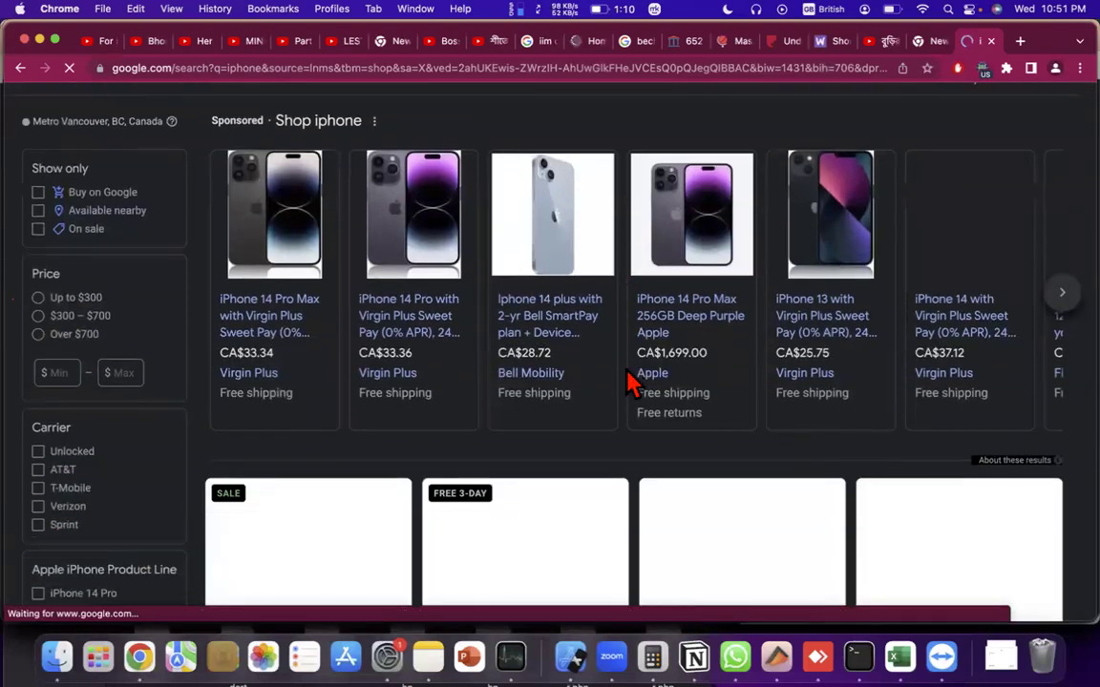
pyautogui.scroll(-5, 544, 520)
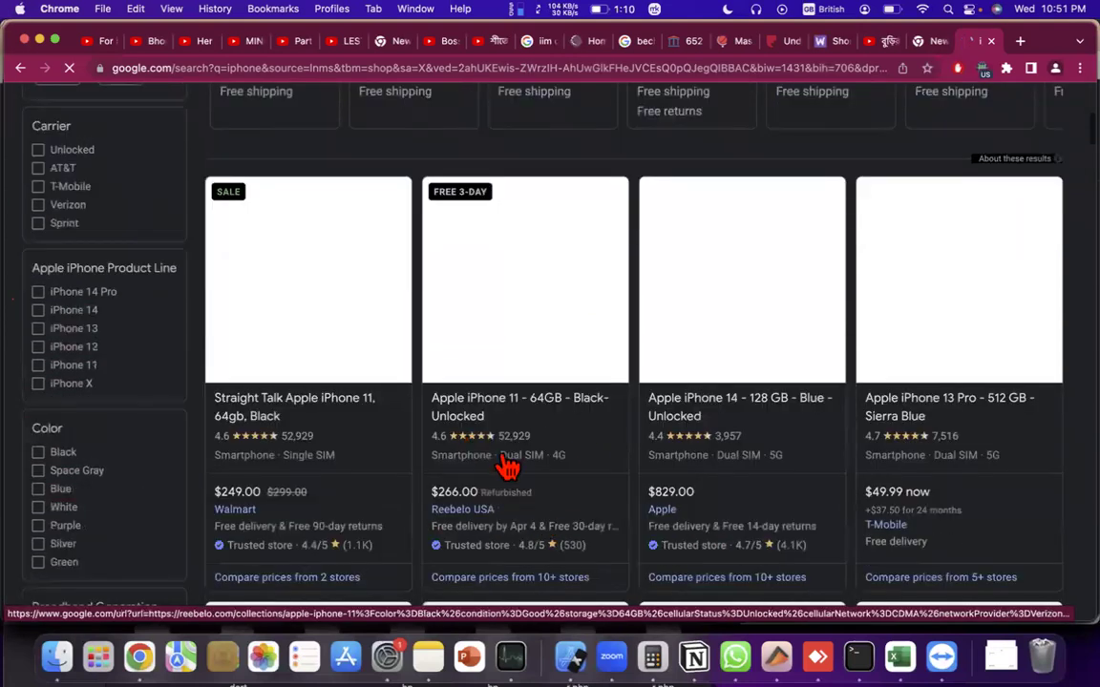
pyautogui.scroll(-2, 544, 402)
pyautogui.scroll(-7, 566, 427)
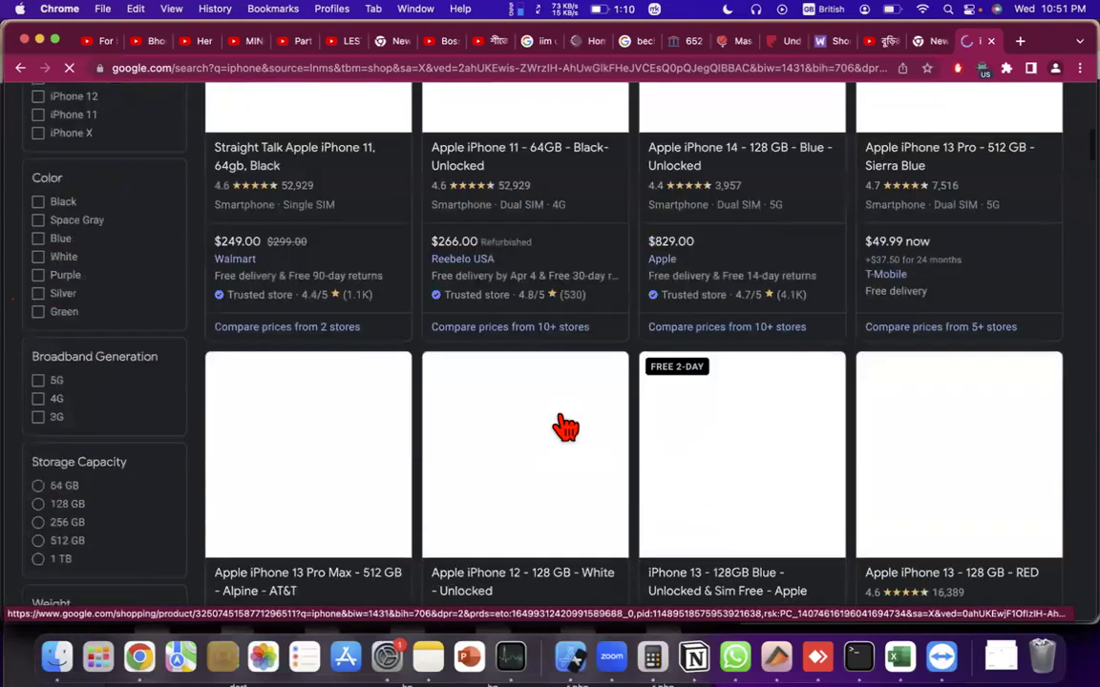
pyautogui.scroll(-2, 567, 427)
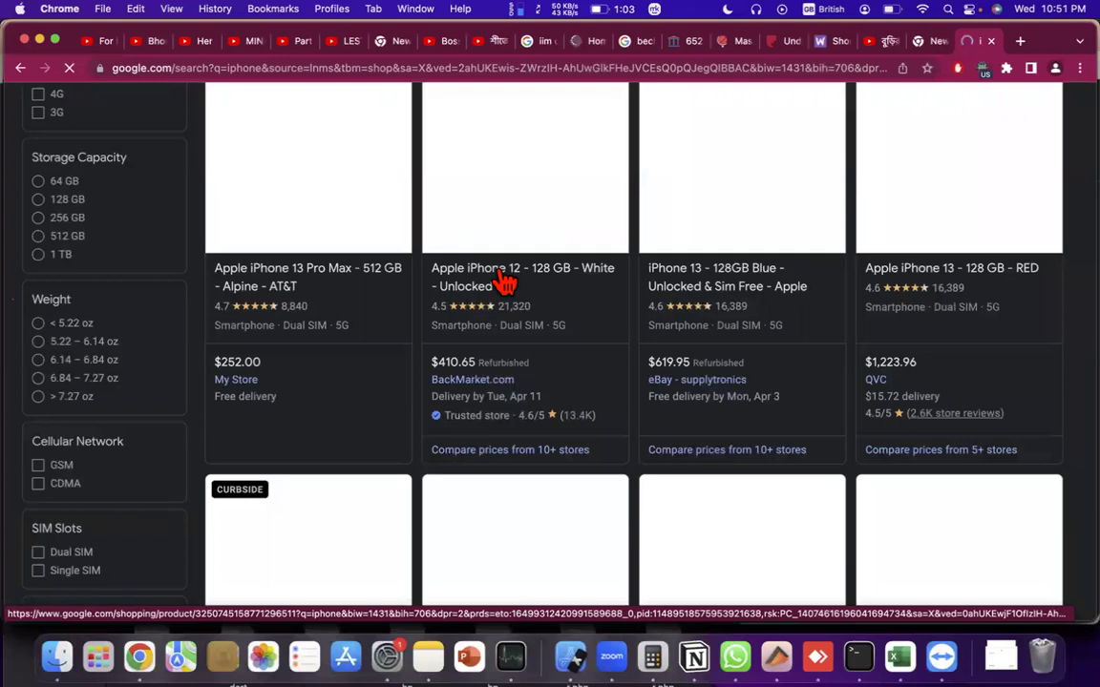
pyautogui.scroll(10, 504, 281)
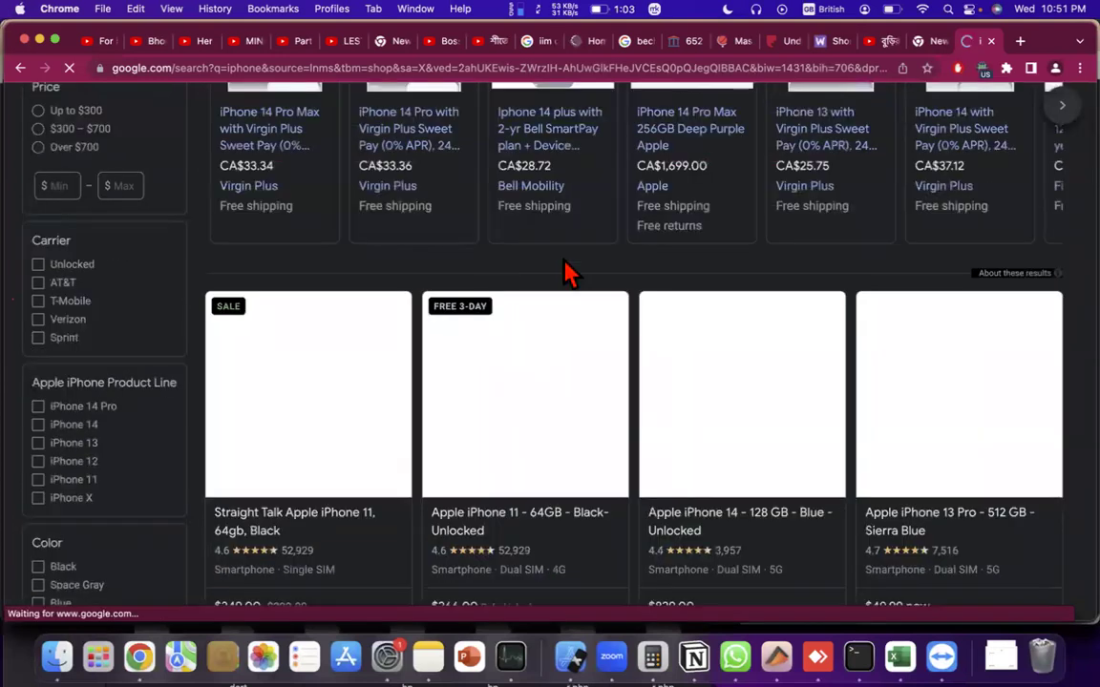
pyautogui.scroll(5, 563, 272)
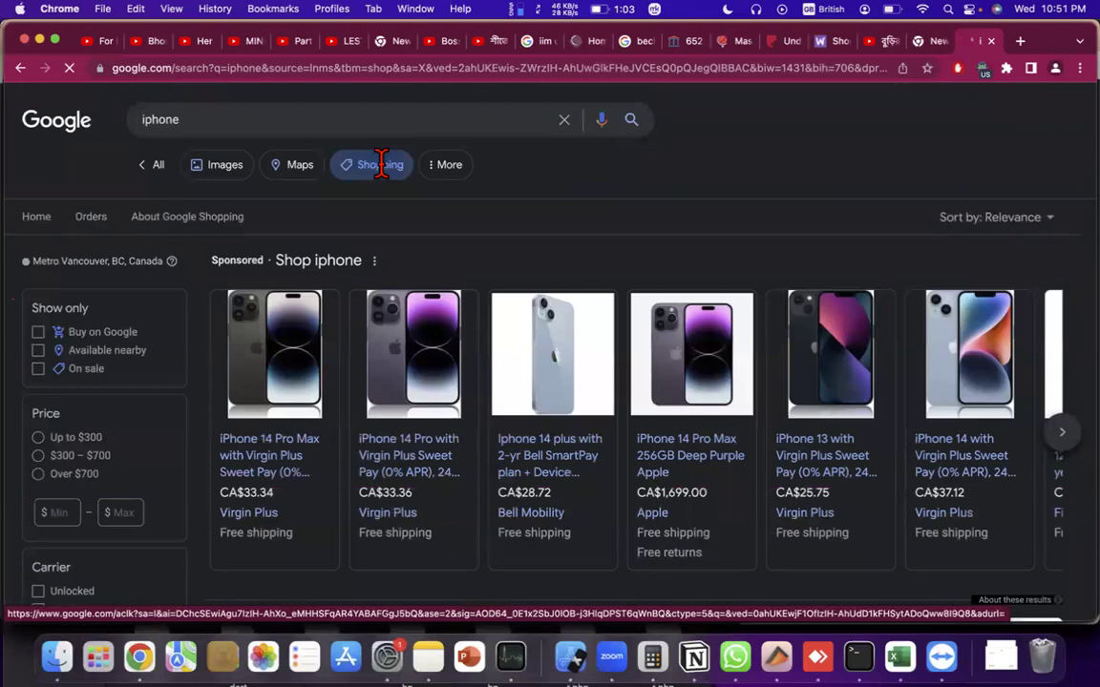
pyautogui.click(523, 441)
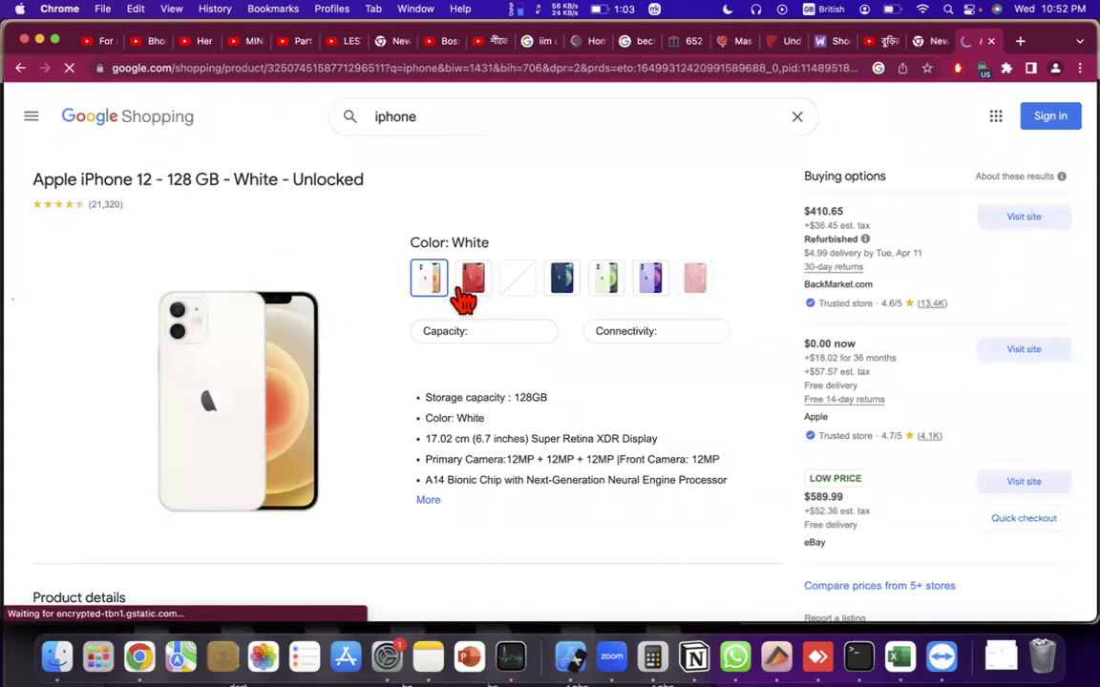
# Review the Apple iPhone 12 capacity options and select the 'Color: White' label.
pyautogui.click(508, 339)
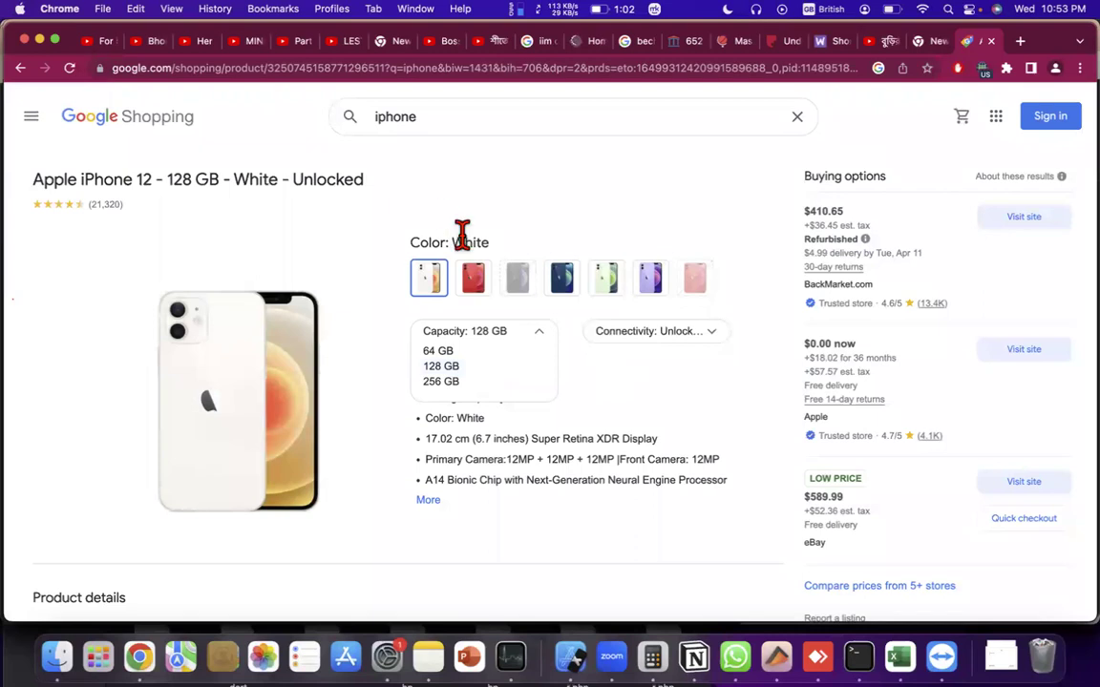
pyautogui.tripleClick(465, 240)
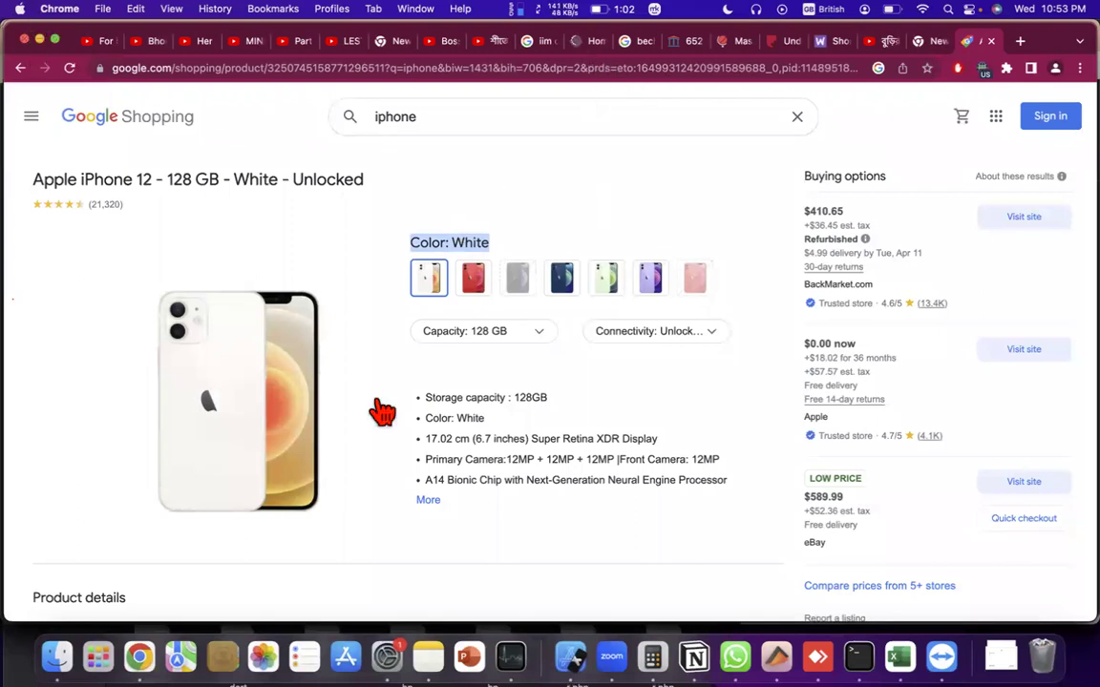
# Switch Chrome windows back to the 'Sales channels on Shopify' tab and scroll its 21 apps.
pyautogui.press('super+grave')
pyautogui.click(751, 44)
pyautogui.scroll(-1, 216, 387)
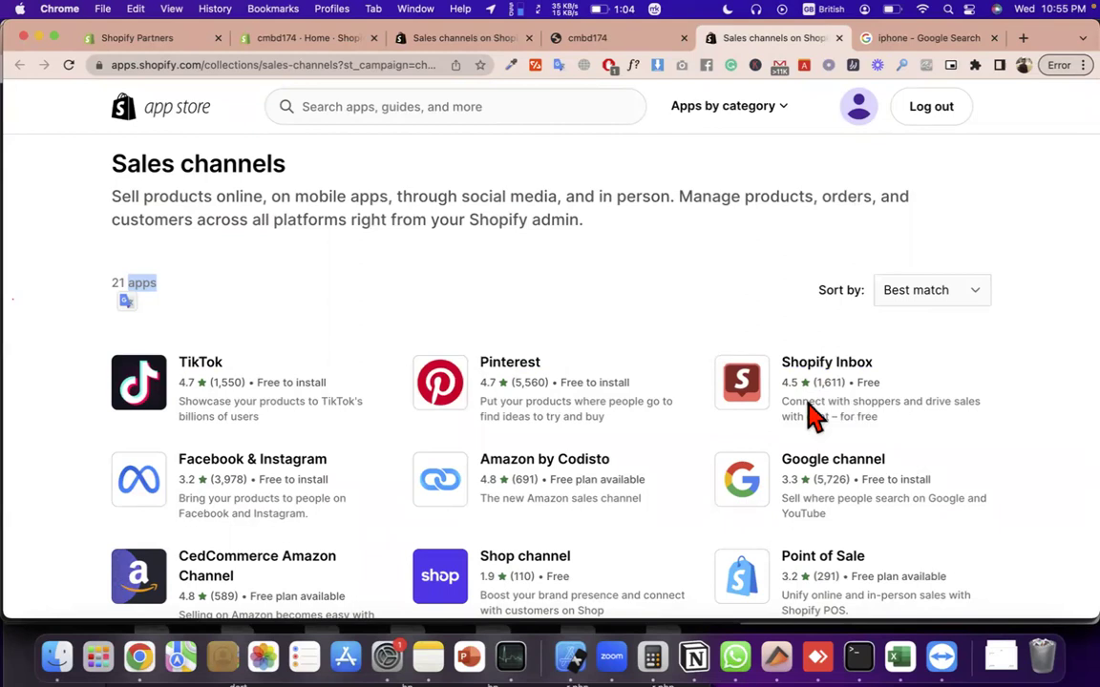
pyautogui.moveTo(708, 356)
pyautogui.mouseDown()
pyautogui.moveTo(859, 345)
pyautogui.moveTo(908, 369)
pyautogui.moveTo(845, 426)
pyautogui.moveTo(721, 348)
pyautogui.mouseUp()
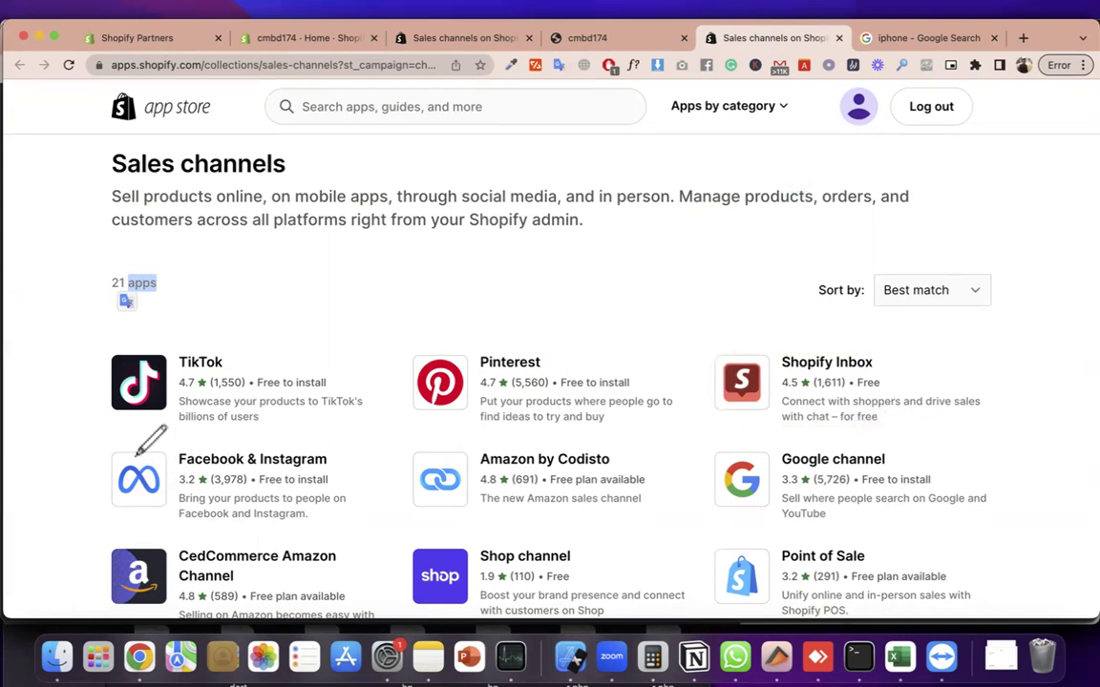
pyautogui.moveTo(135, 455)
pyautogui.mouseDown()
pyautogui.moveTo(329, 444)
pyautogui.moveTo(328, 506)
pyautogui.moveTo(277, 521)
pyautogui.moveTo(168, 520)
pyautogui.moveTo(109, 491)
pyautogui.moveTo(135, 449)
pyautogui.mouseUp()
pyautogui.moveTo(453, 467)
pyautogui.mouseDown()
pyautogui.moveTo(523, 446)
pyautogui.moveTo(650, 466)
pyautogui.moveTo(643, 500)
pyautogui.moveTo(609, 511)
pyautogui.moveTo(476, 502)
pyautogui.moveTo(469, 471)
pyautogui.mouseUp()
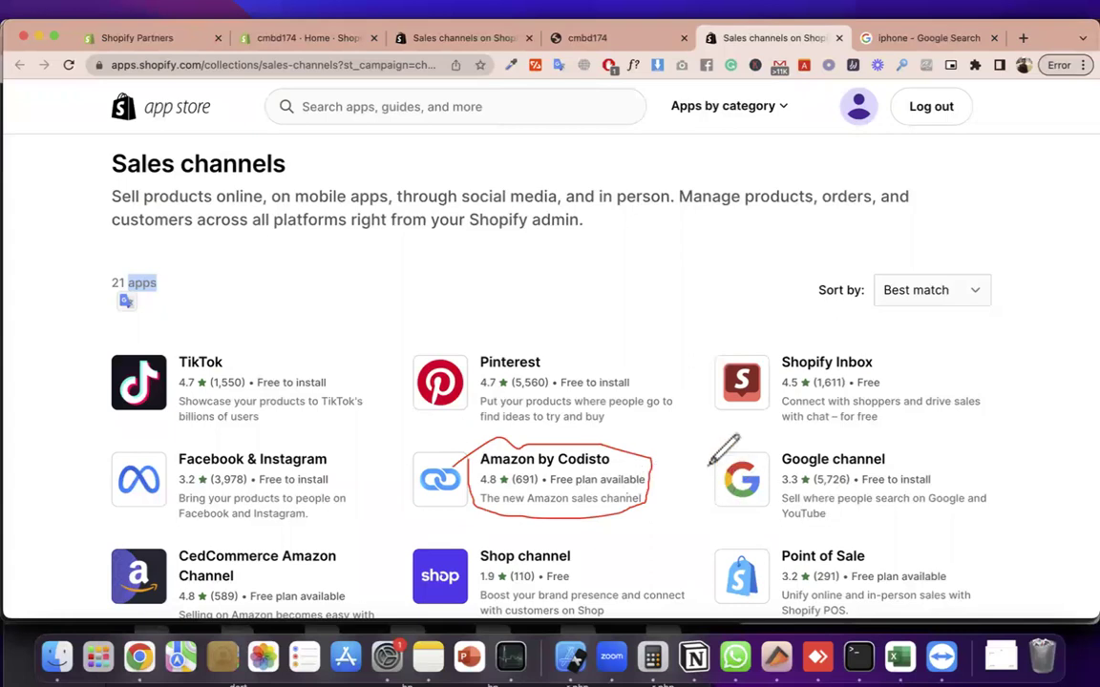
pyautogui.moveTo(709, 459)
pyautogui.mouseDown()
pyautogui.moveTo(767, 434)
pyautogui.moveTo(907, 436)
pyautogui.moveTo(990, 478)
pyautogui.moveTo(993, 497)
pyautogui.moveTo(987, 508)
pyautogui.moveTo(782, 541)
pyautogui.moveTo(749, 535)
pyautogui.moveTo(716, 466)
pyautogui.mouseUp()
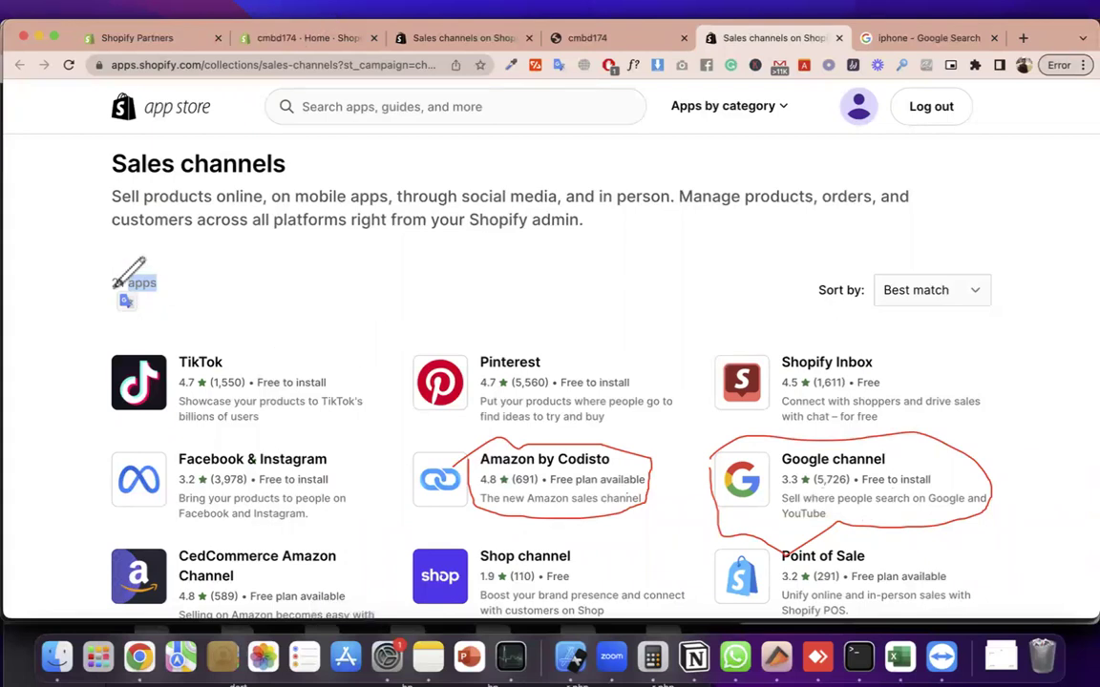
# Circle the '21 apps' count, clear the annotations, and scroll down the app grid.
pyautogui.moveTo(111, 280)
pyautogui.mouseDown()
pyautogui.moveTo(179, 248)
pyautogui.moveTo(153, 309)
pyautogui.moveTo(96, 250)
pyautogui.moveTo(111, 262)
pyautogui.mouseUp()
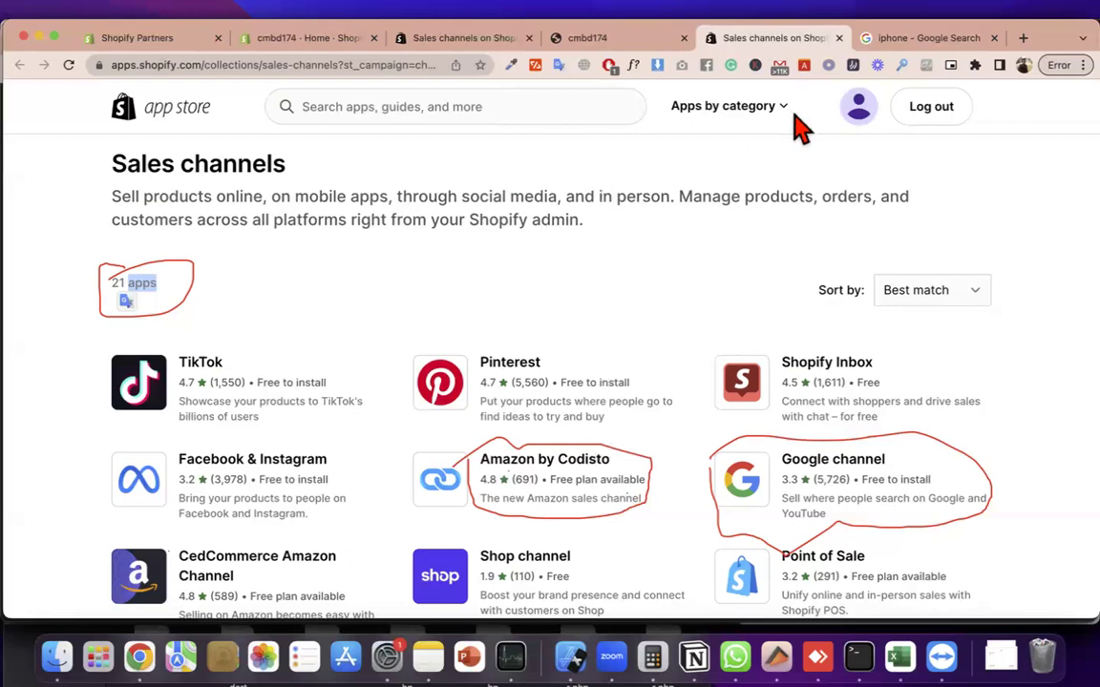
pyautogui.press('Escape')
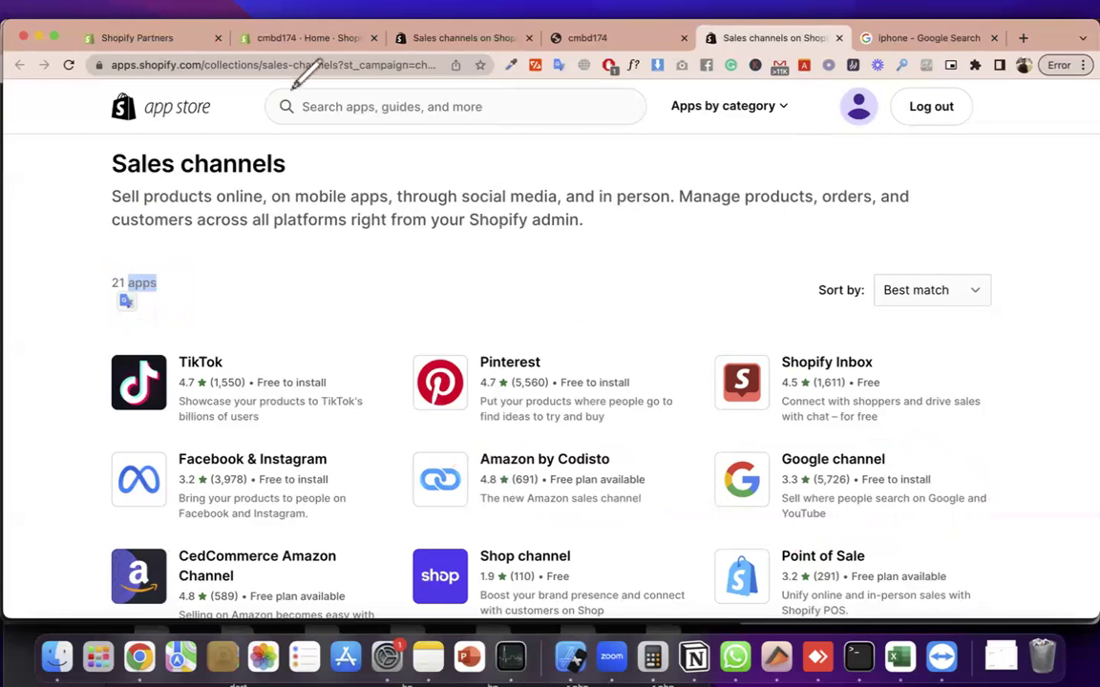
pyautogui.scroll(-3, 570, 422)
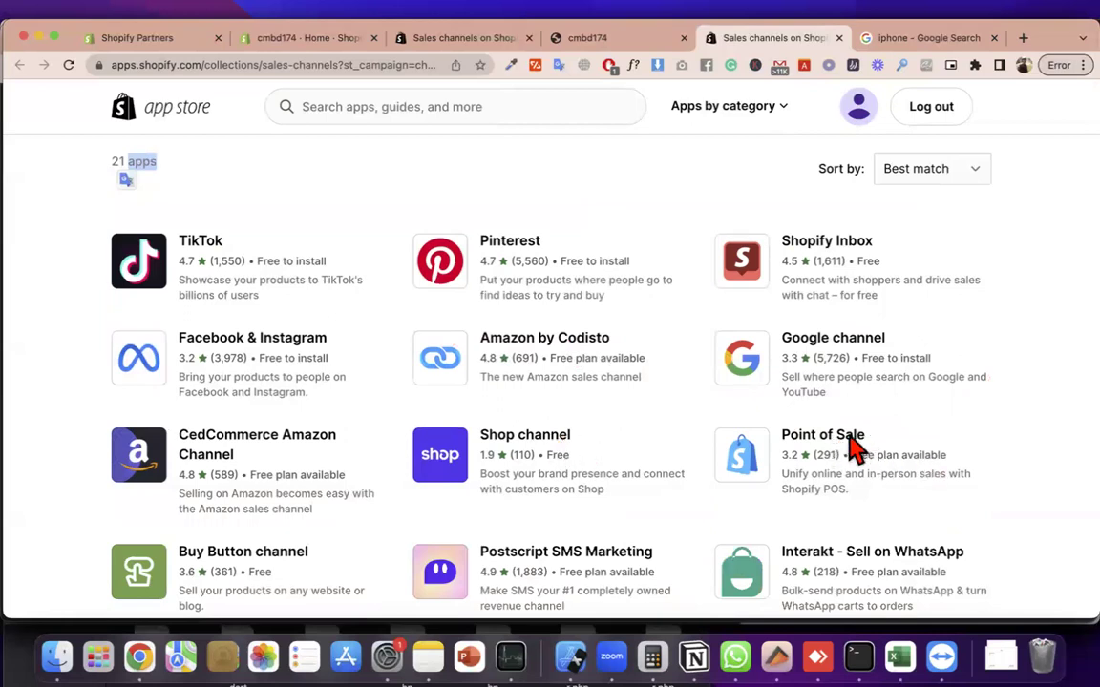
# Open the Point of Sale app card from the Sales channels grid.
pyautogui.tripleClick(888, 448)
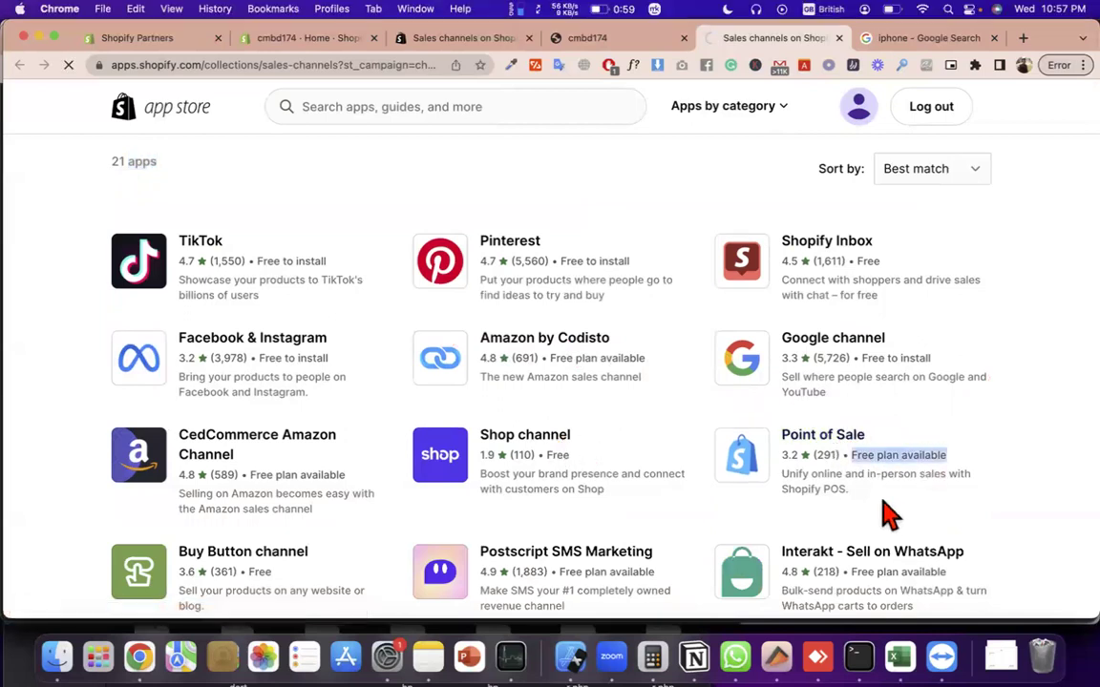
pyautogui.click(872, 483)
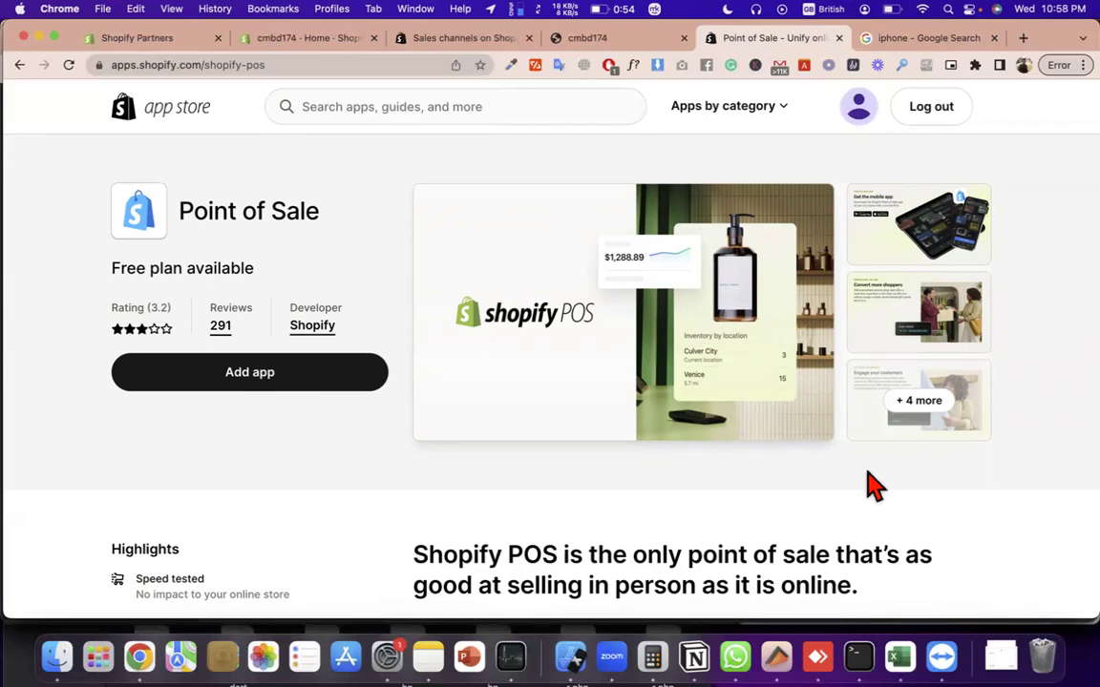
# Review the Point of Sale listing's title and tagline, then go back to Sales channels.
pyautogui.scroll(-2, 867, 472)
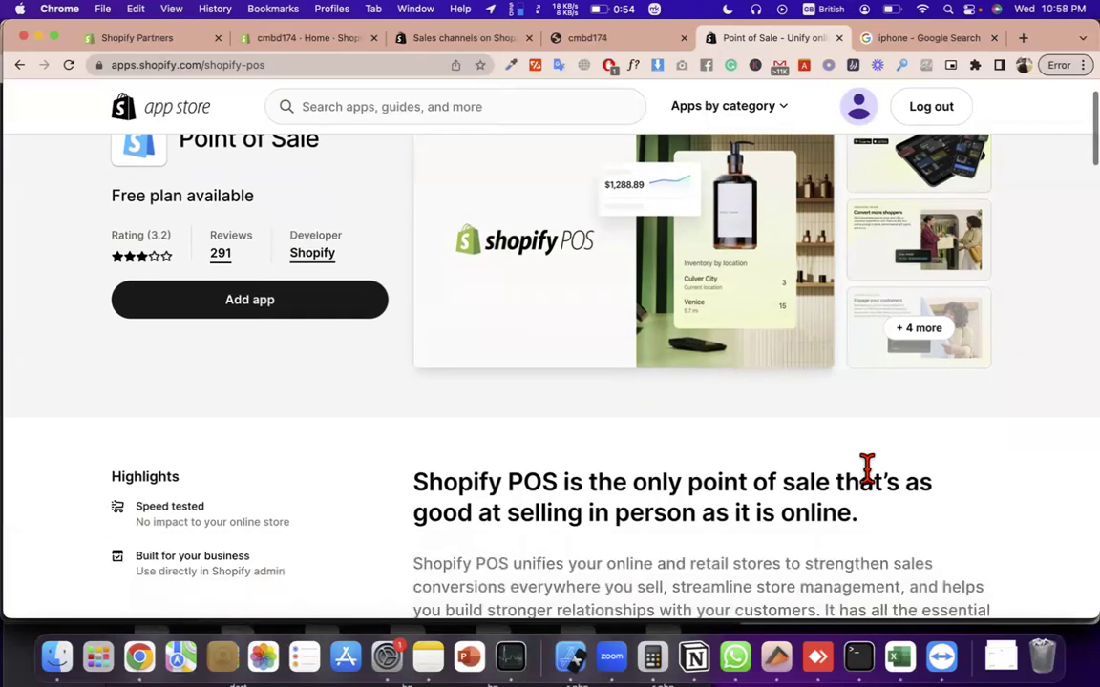
pyautogui.tripleClick(510, 483)
pyautogui.scroll(-3, 506, 506)
pyautogui.scroll(5, 500, 535)
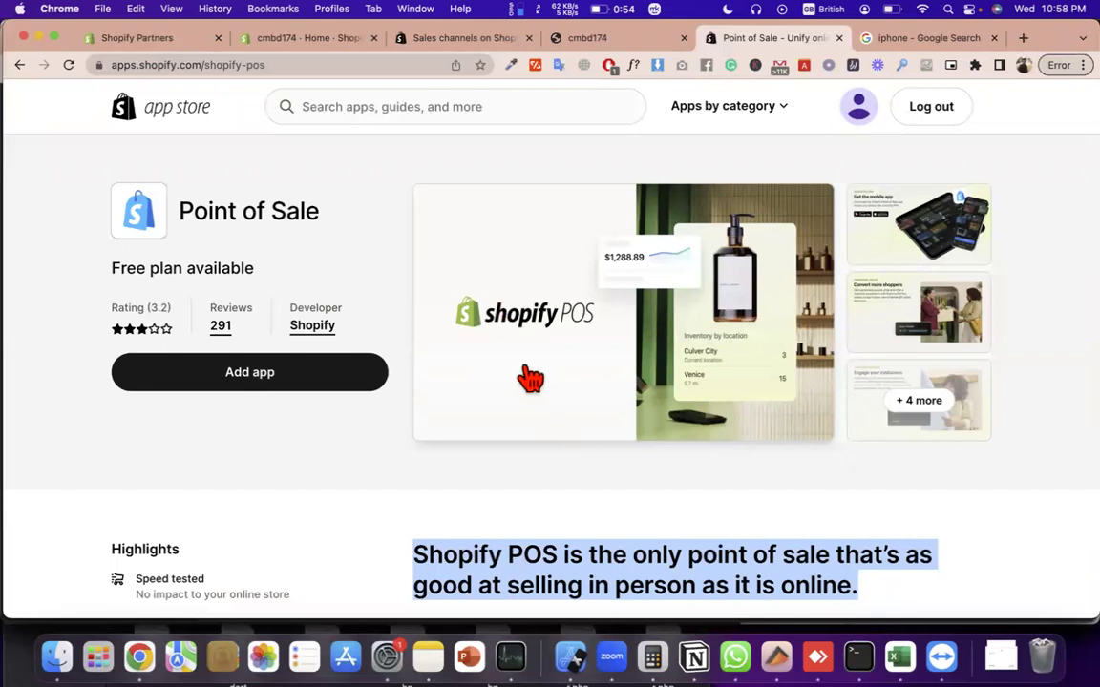
pyautogui.tripleClick(281, 212)
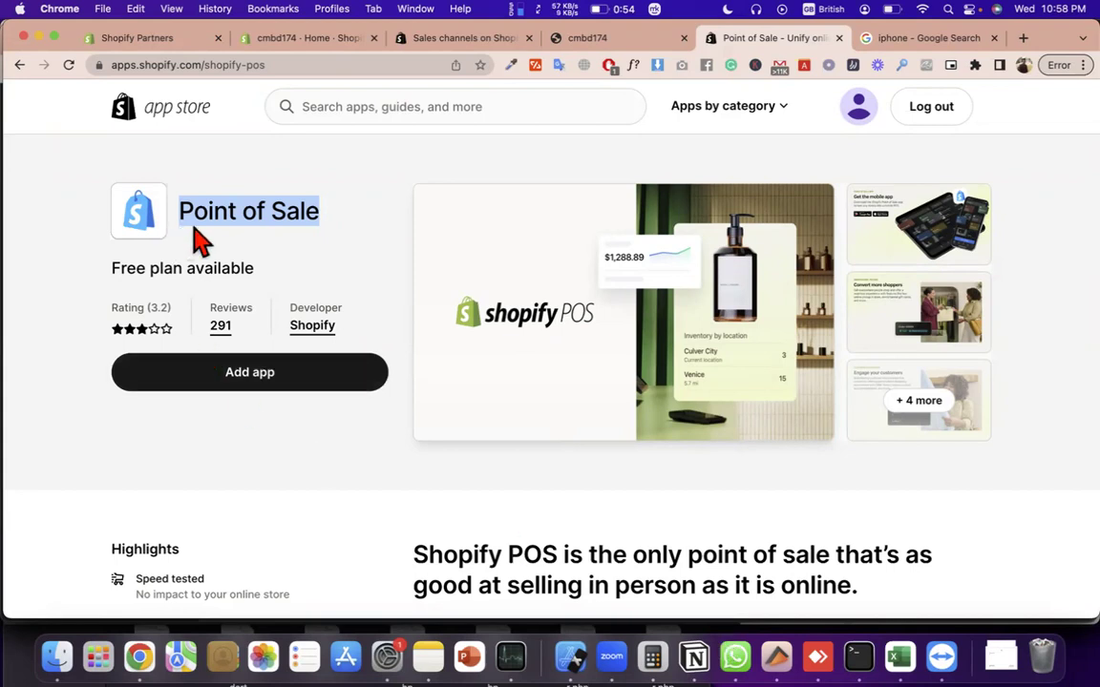
pyautogui.click(17, 67)
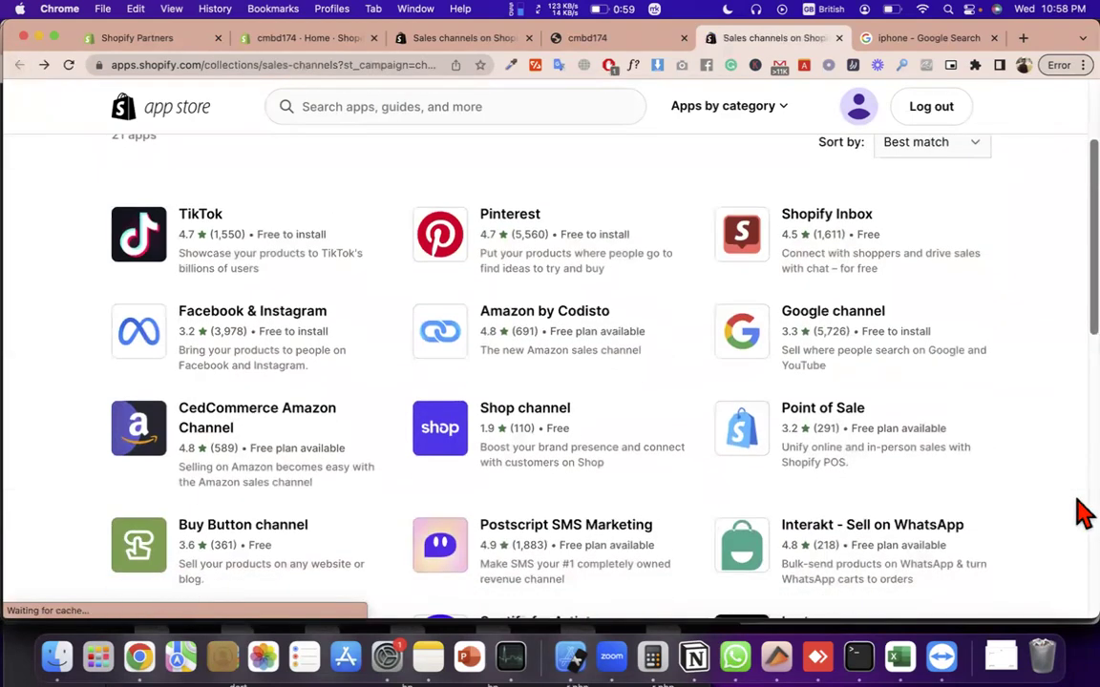
pyautogui.scroll(-3, 775, 512)
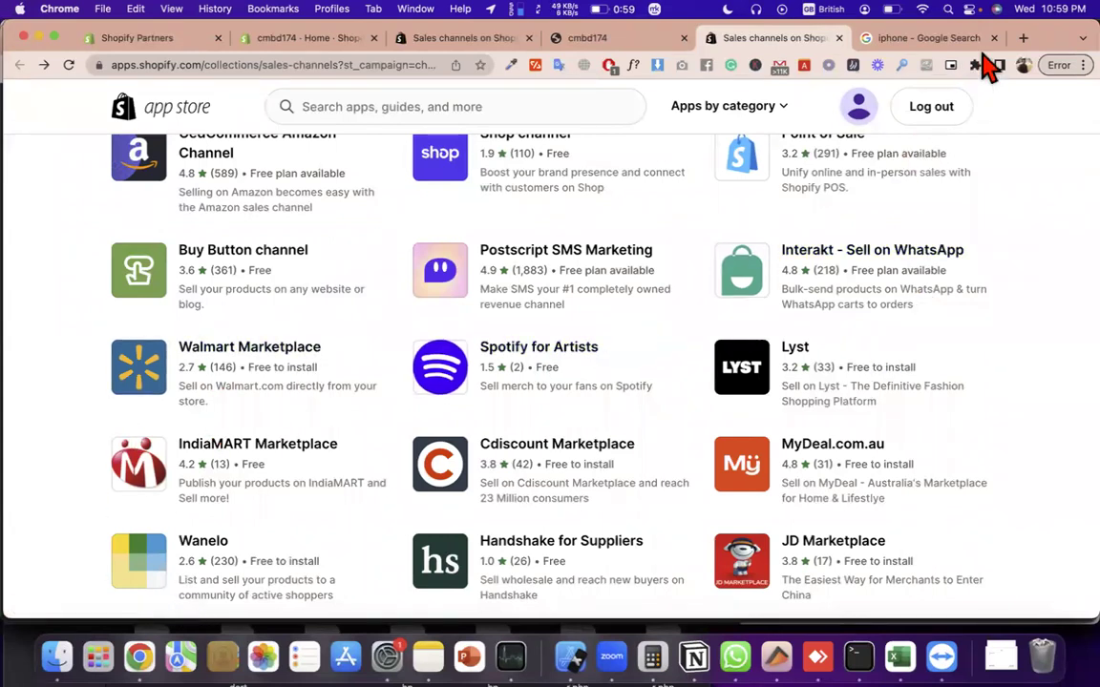
# Search Google for spotify in a new tab, read its panel, then return to Sales channels.
pyautogui.click(1023, 40)
pyautogui.write('s')
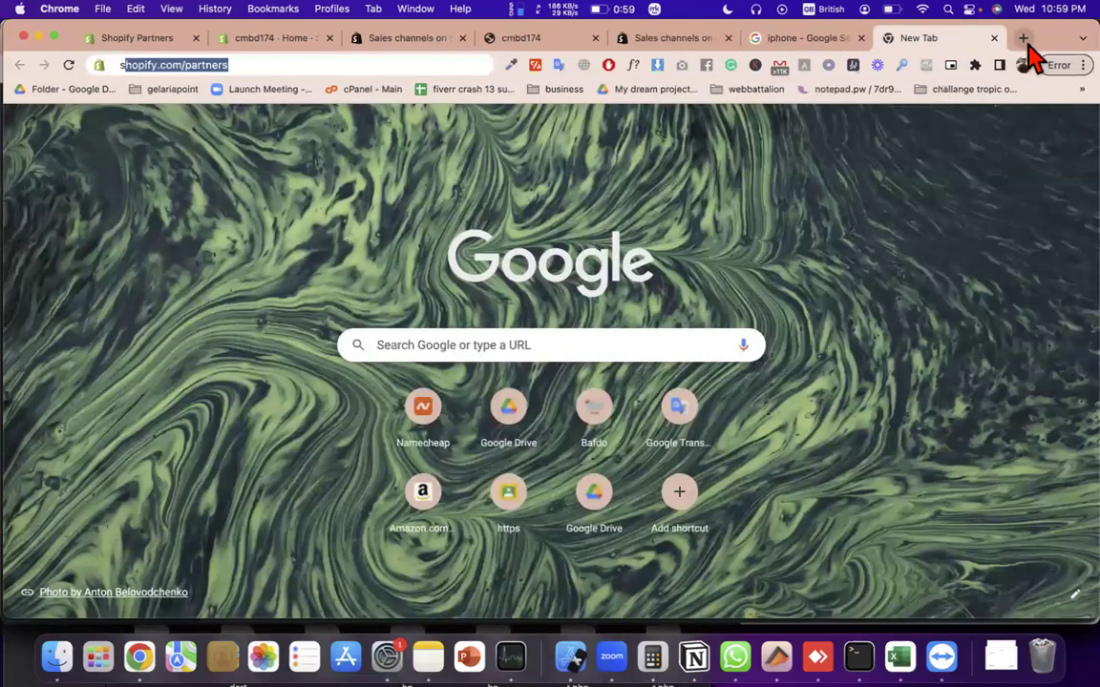
pyautogui.write('po')
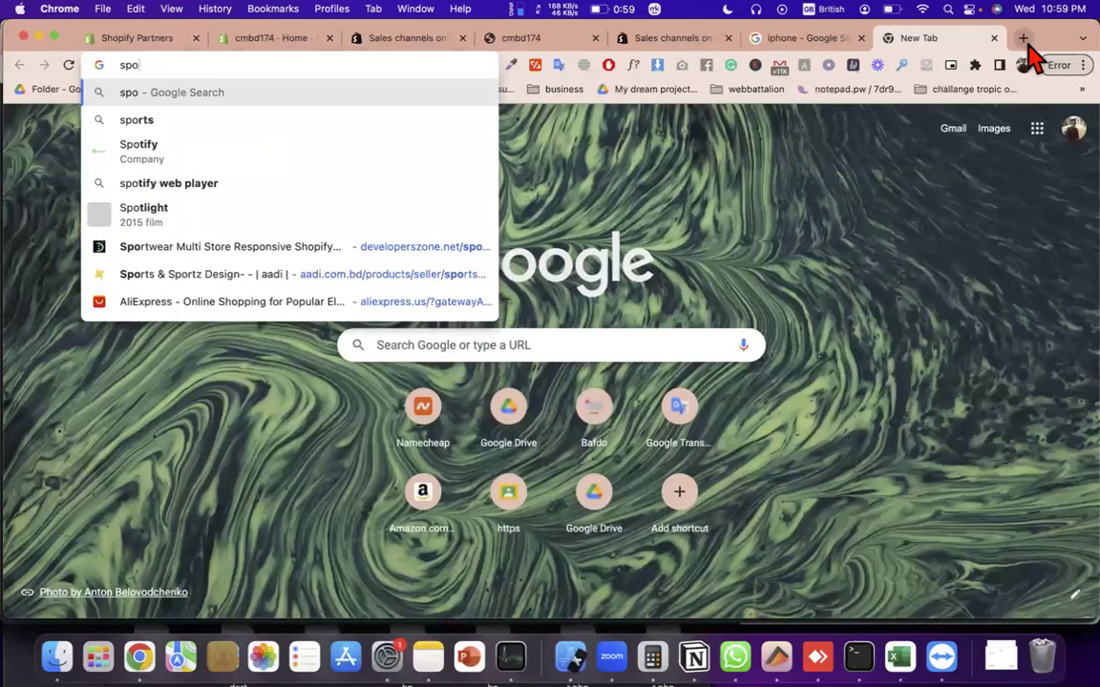
pyautogui.press('Down')
pyautogui.press('Down')
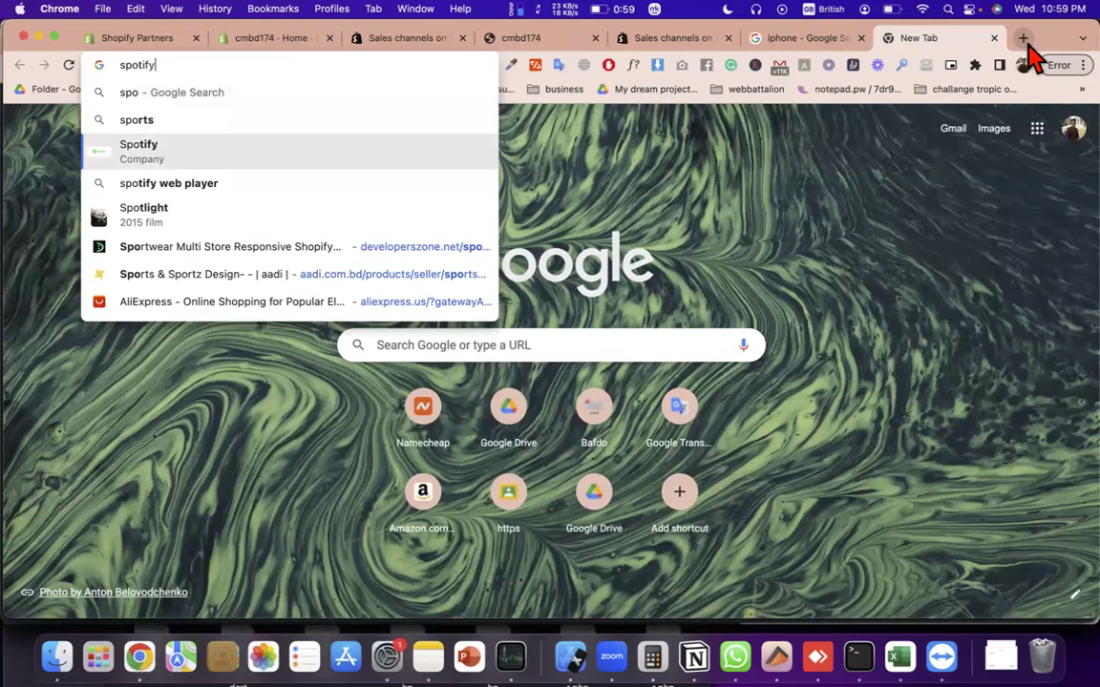
pyautogui.press('Return')
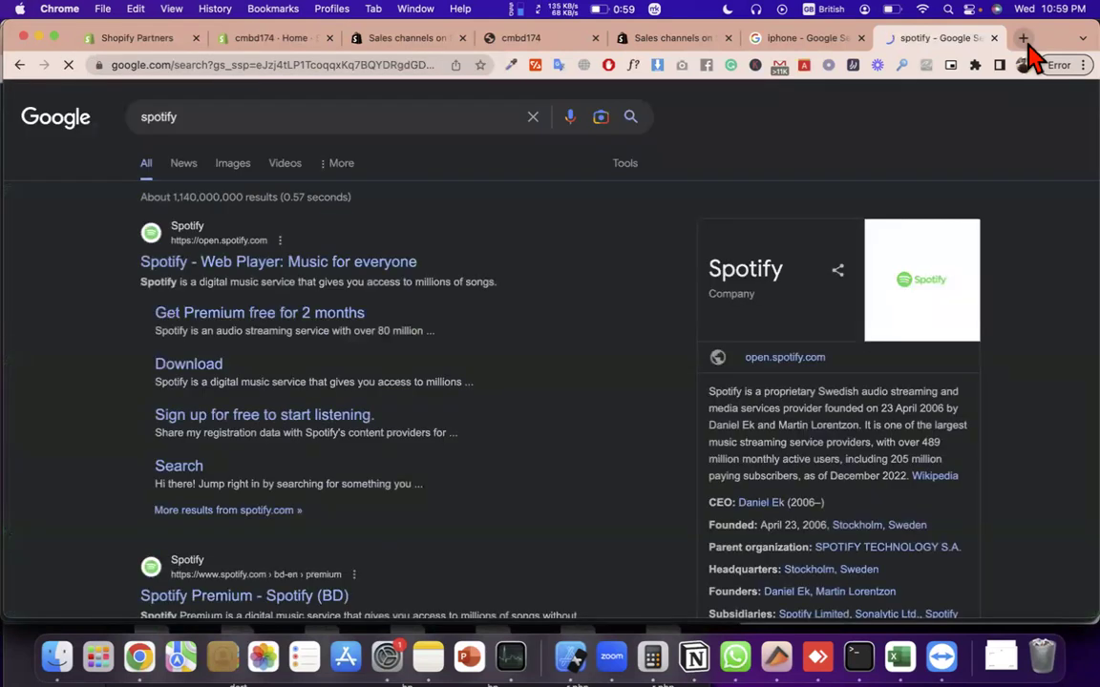
pyautogui.doubleClick(748, 281)
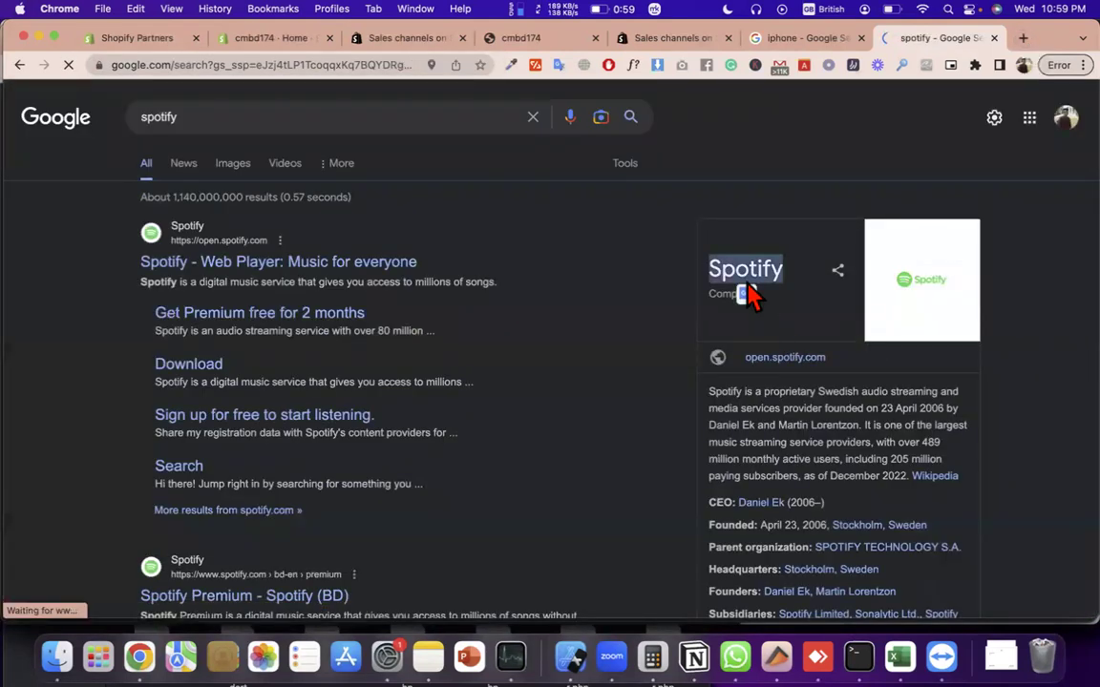
pyautogui.tripleClick(849, 392)
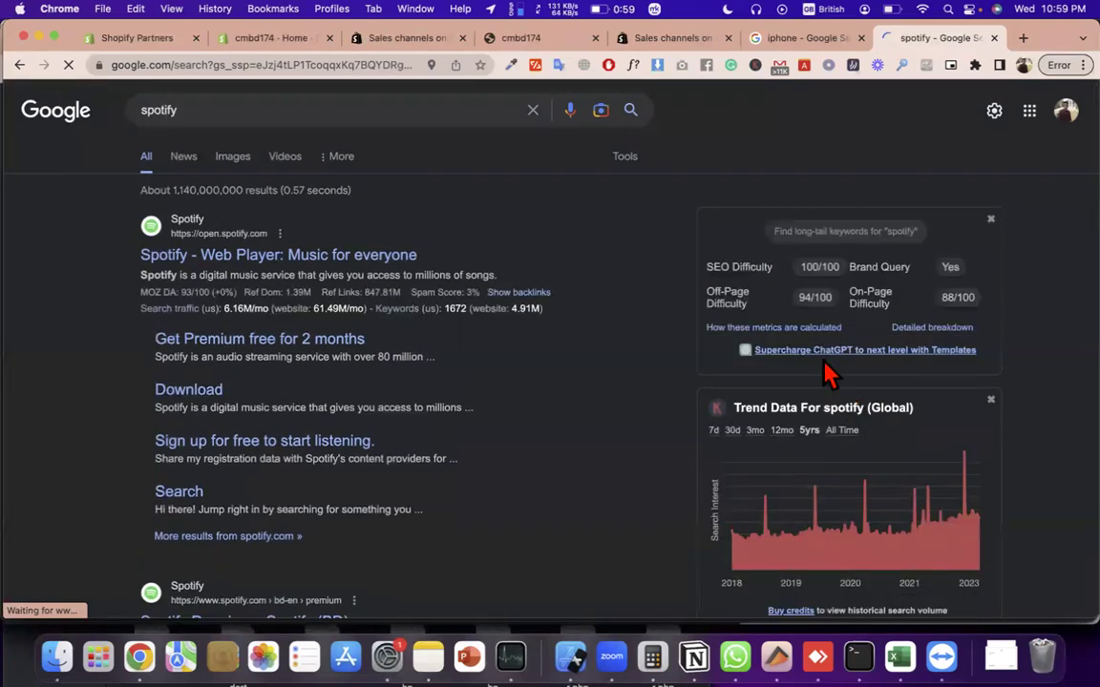
pyautogui.scroll(-3, 840, 391)
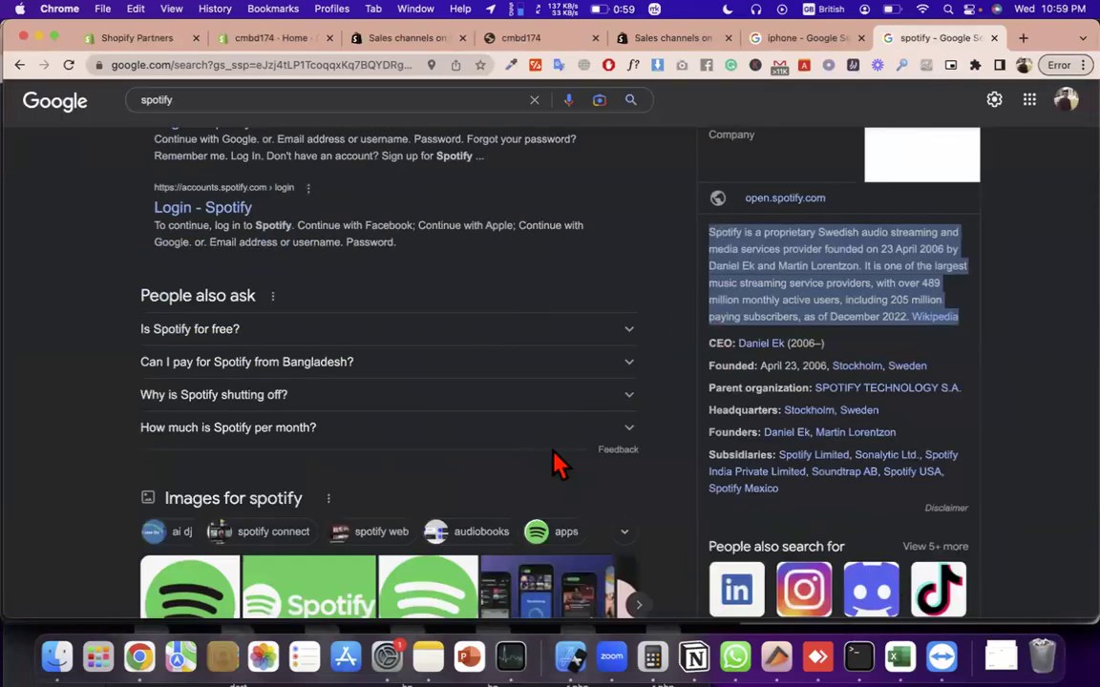
pyautogui.scroll(-5, 561, 460)
pyautogui.click(756, 40)
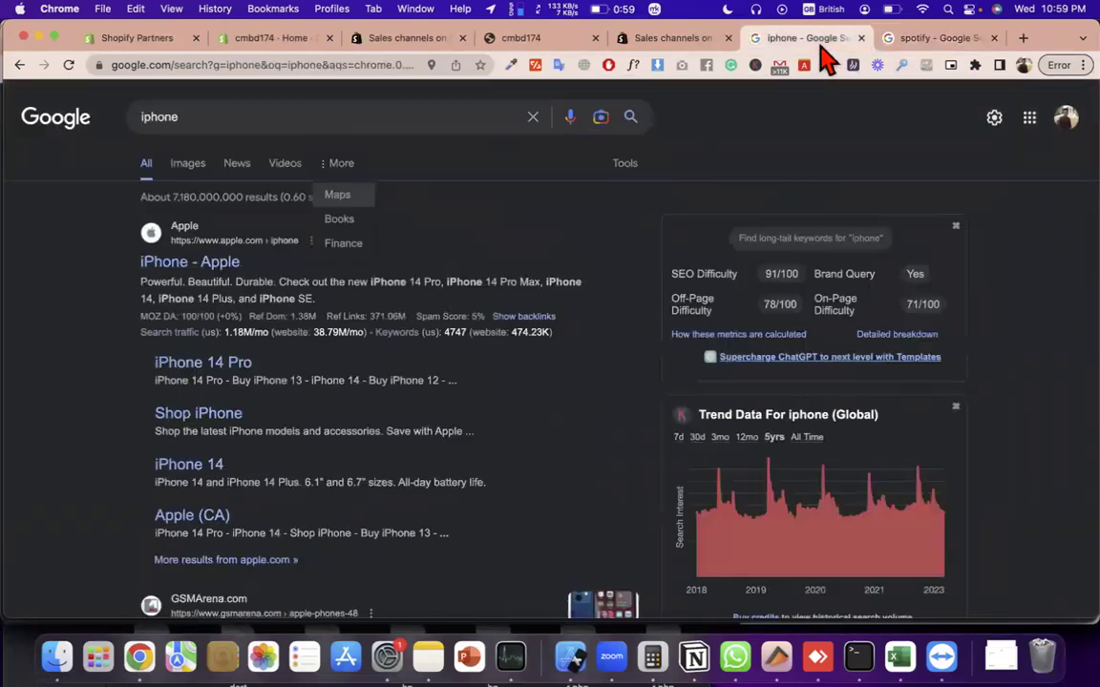
pyautogui.click(673, 38)
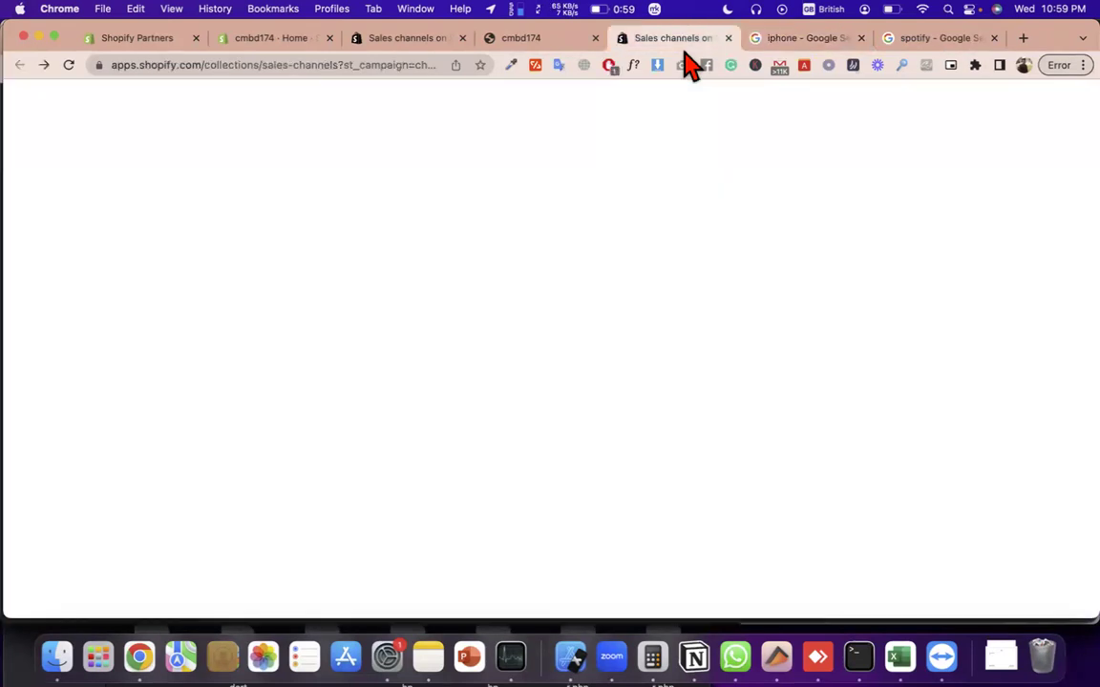
pyautogui.scroll(-1, 608, 475)
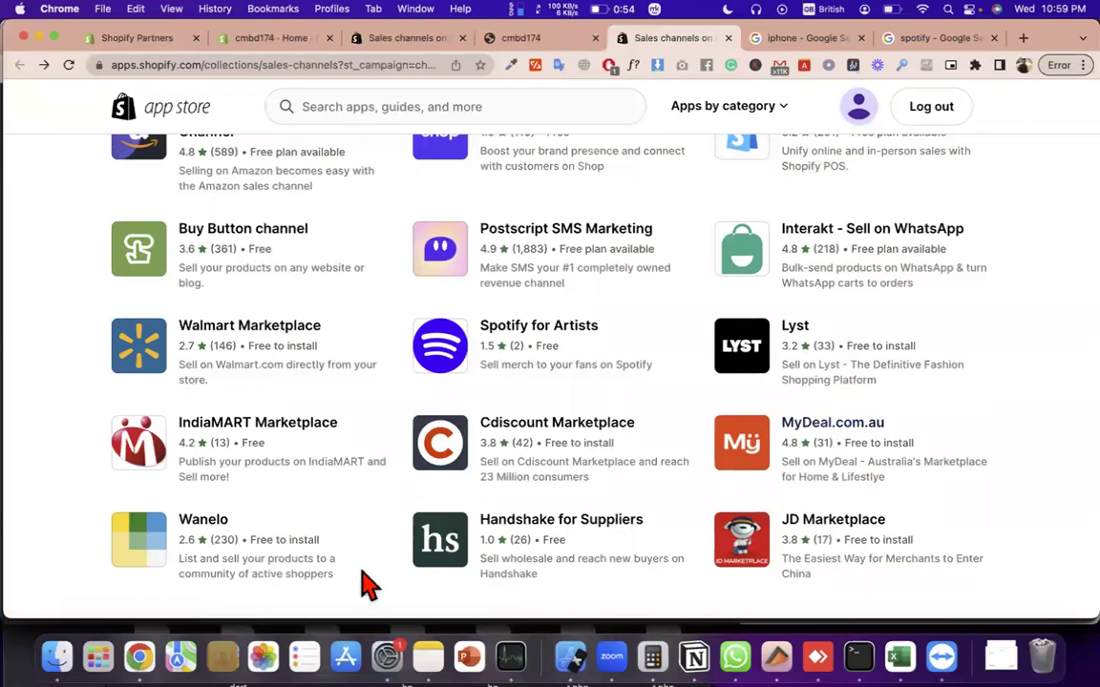
pyautogui.scroll(-1, 538, 537)
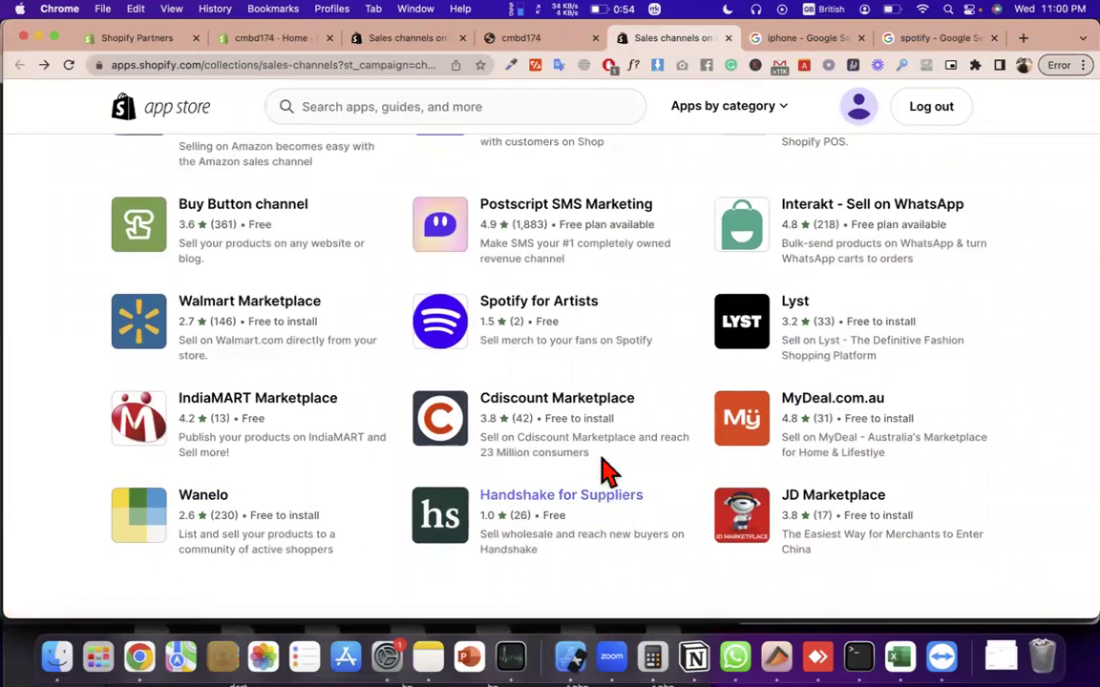
pyautogui.scroll(-1, 611, 521)
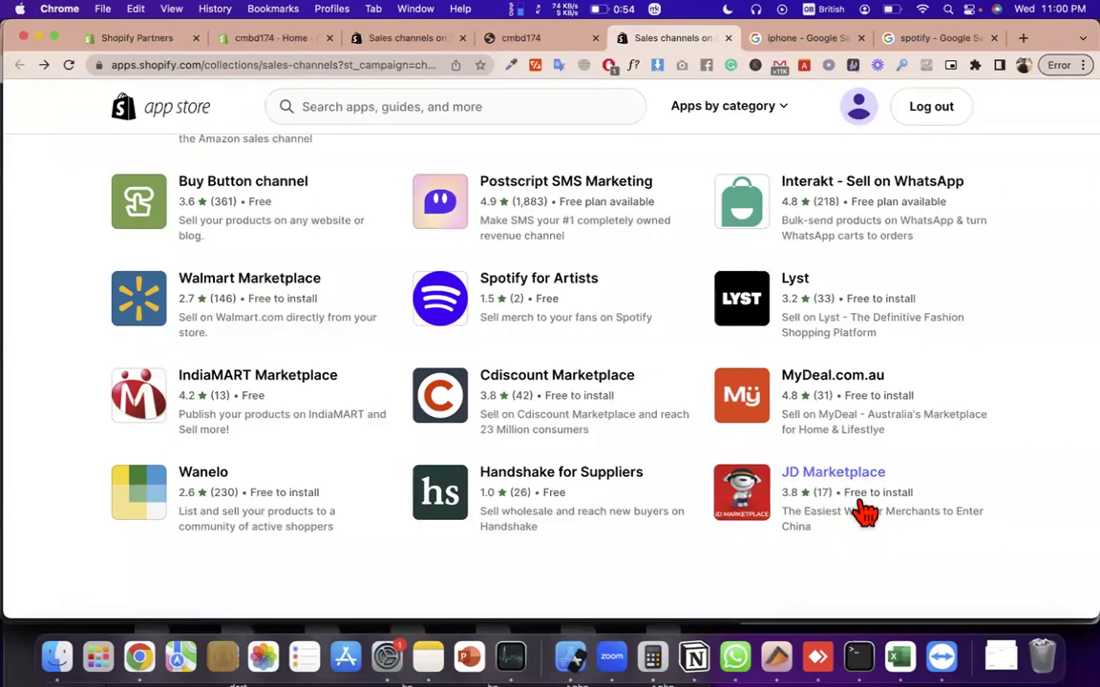
pyautogui.scroll(-5, 105, 513)
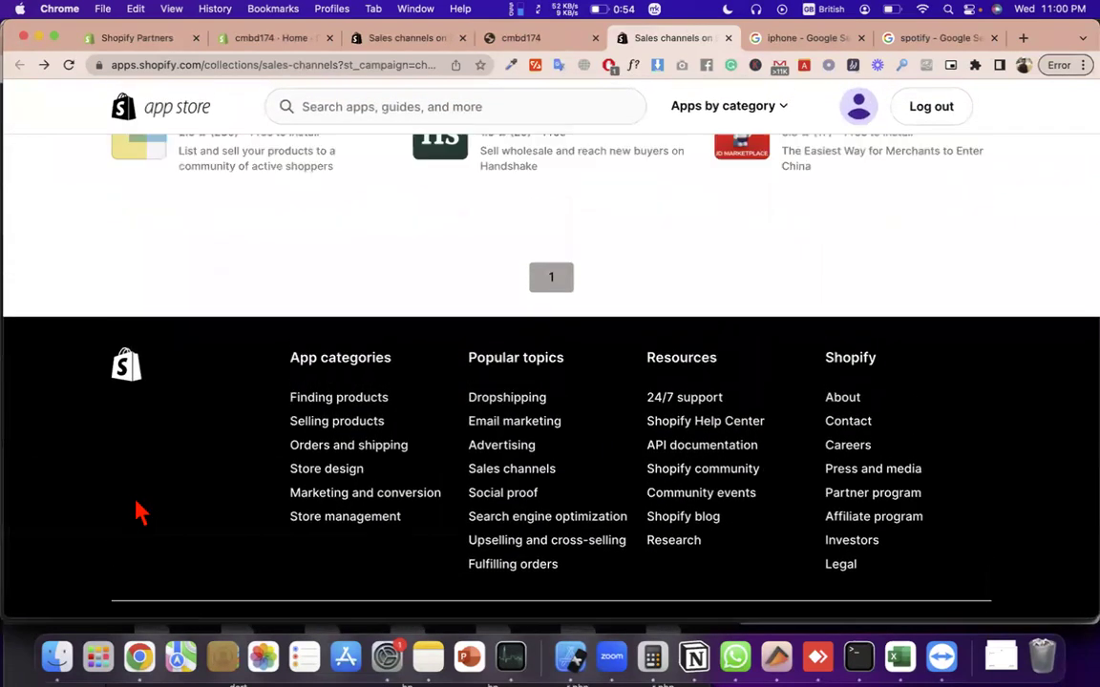
pyautogui.scroll(5, 511, 490)
pyautogui.scroll(4, 540, 489)
pyautogui.scroll(1, 540, 489)
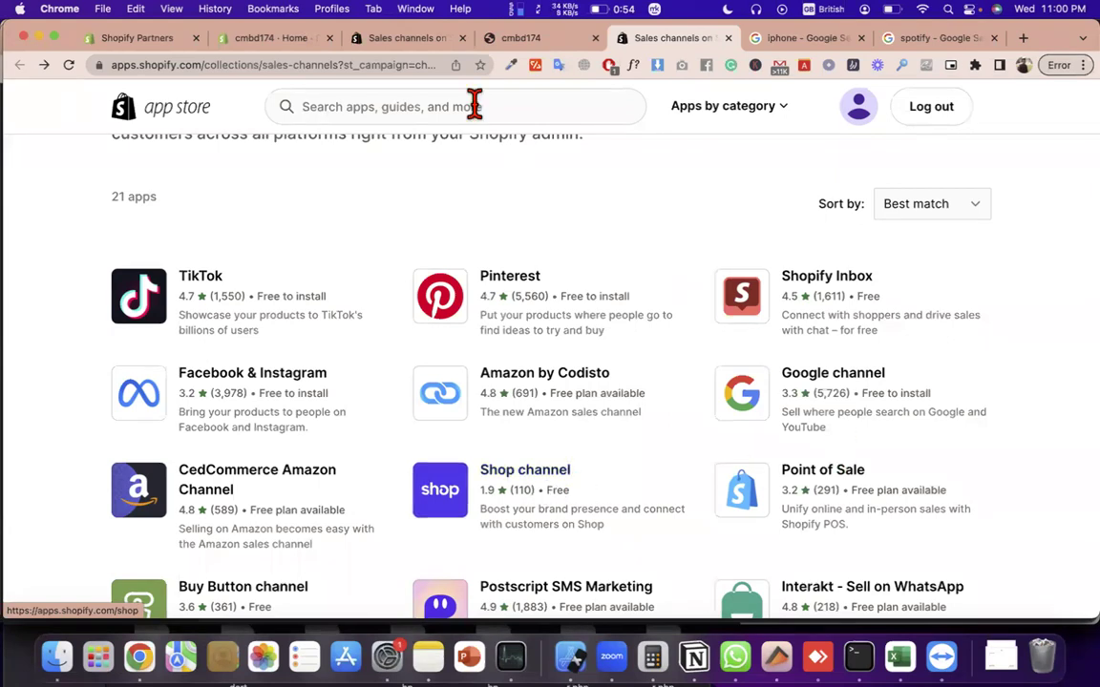
pyautogui.click(528, 43)
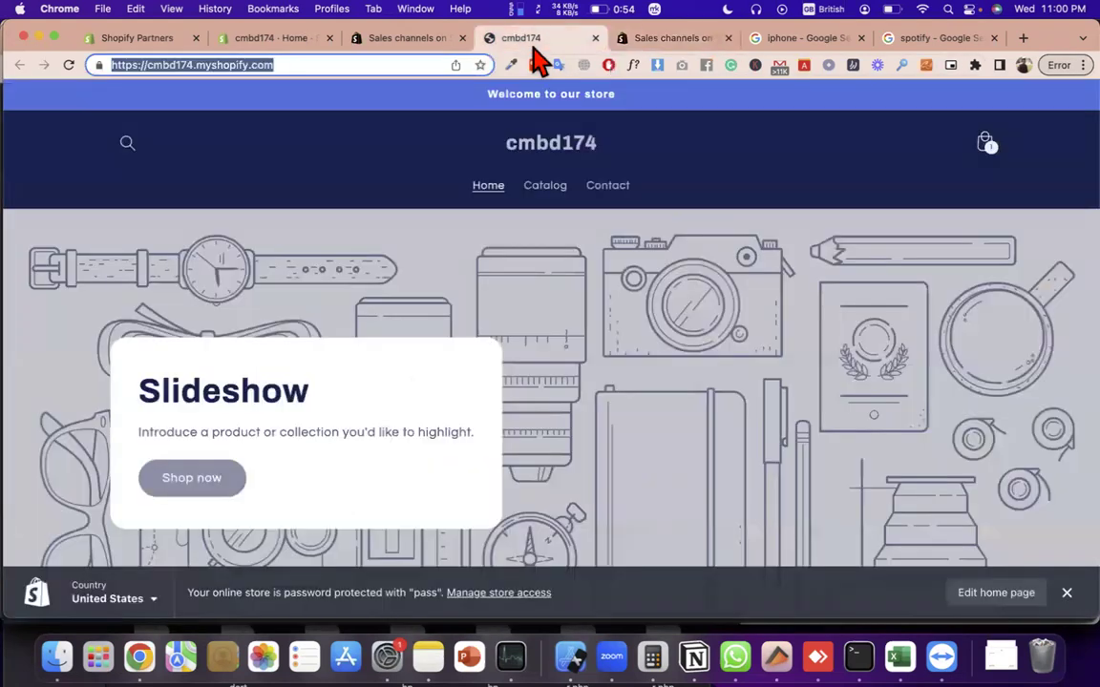
# Move the Sales channels tab to the end of the tab strip.
pyautogui.click(422, 42)
pyautogui.moveTo(420, 50); pyautogui.dragTo(913, 50)
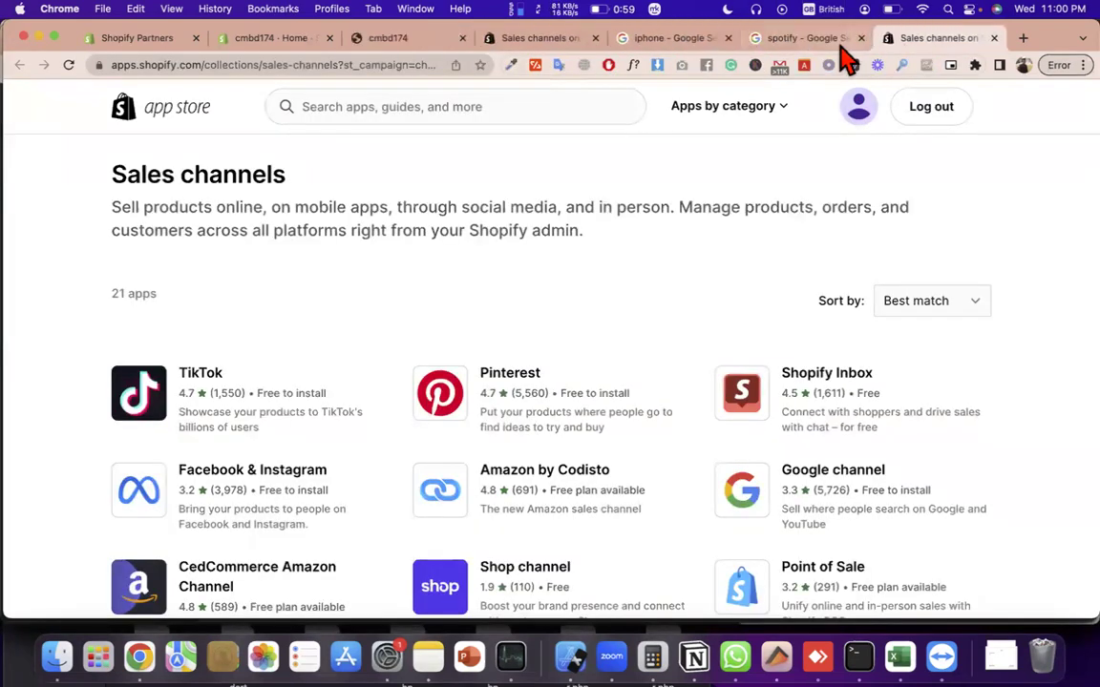
pyautogui.click(838, 43)
pyautogui.click(897, 46)
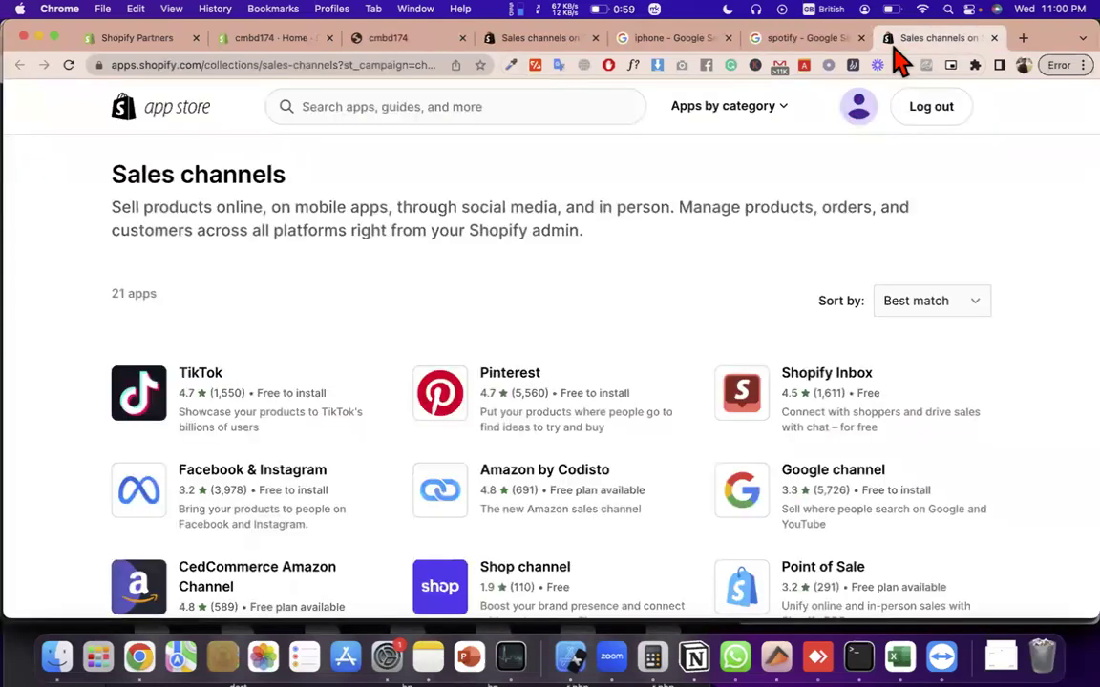
# Open the Walmart Marketplace app page and select 'Walmart' in its title.
pyautogui.scroll(-3, 534, 429)
pyautogui.scroll(-3, 566, 475)
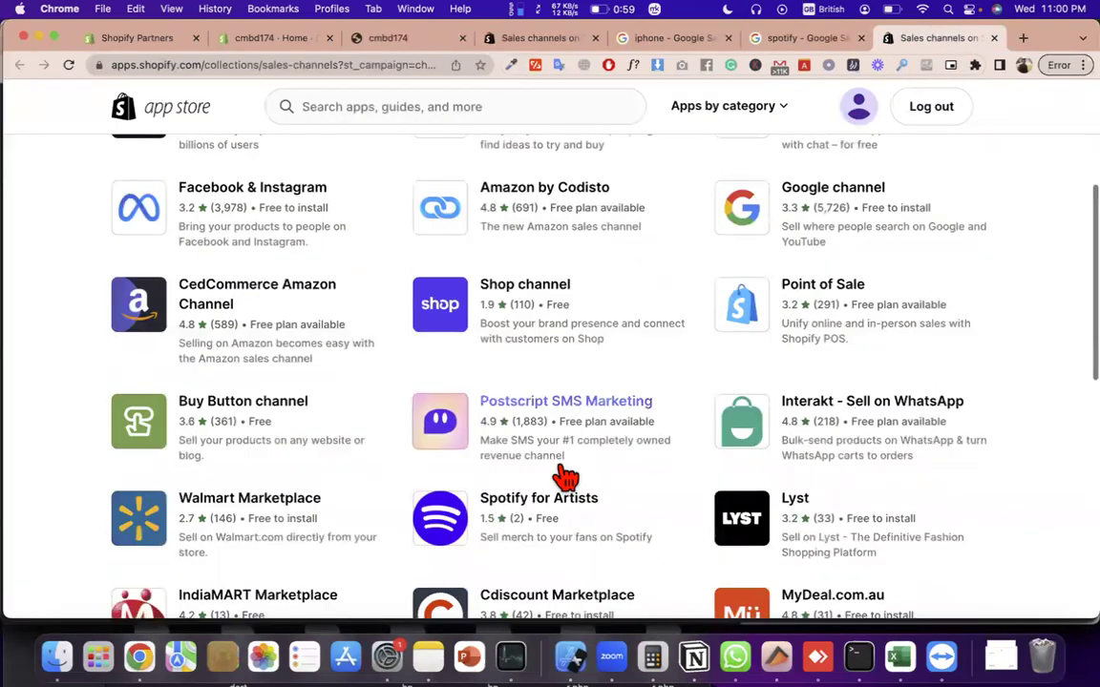
pyautogui.moveTo(195, 467); pyautogui.dragTo(227, 473)
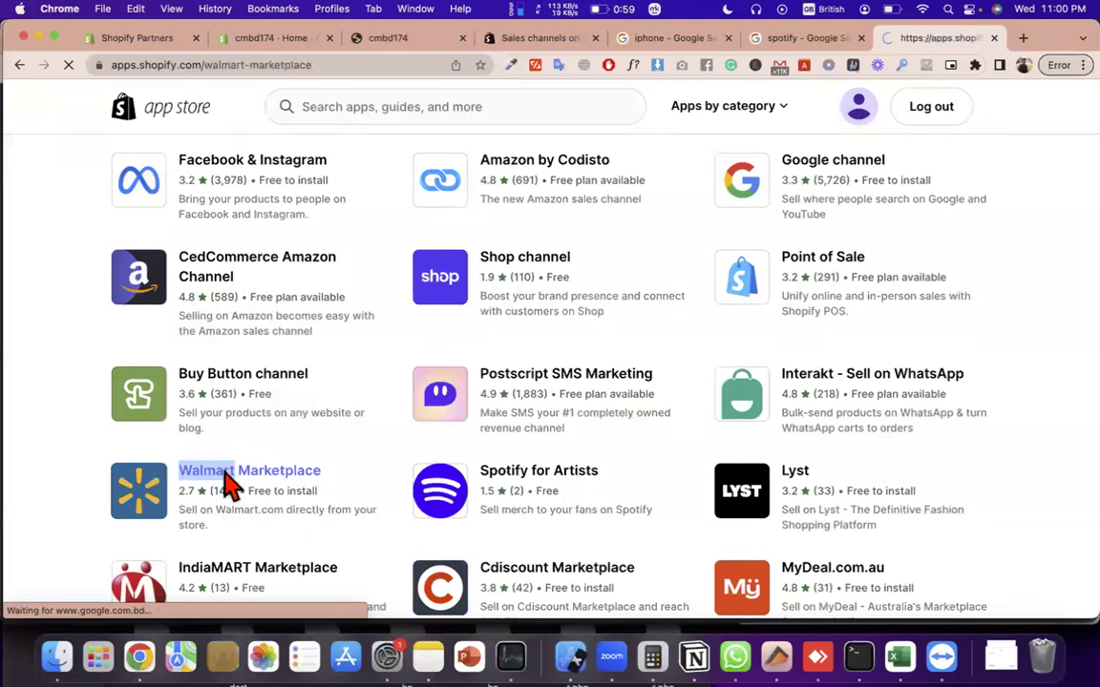
pyautogui.rightClick(227, 482)
pyautogui.doubleClick(212, 200)
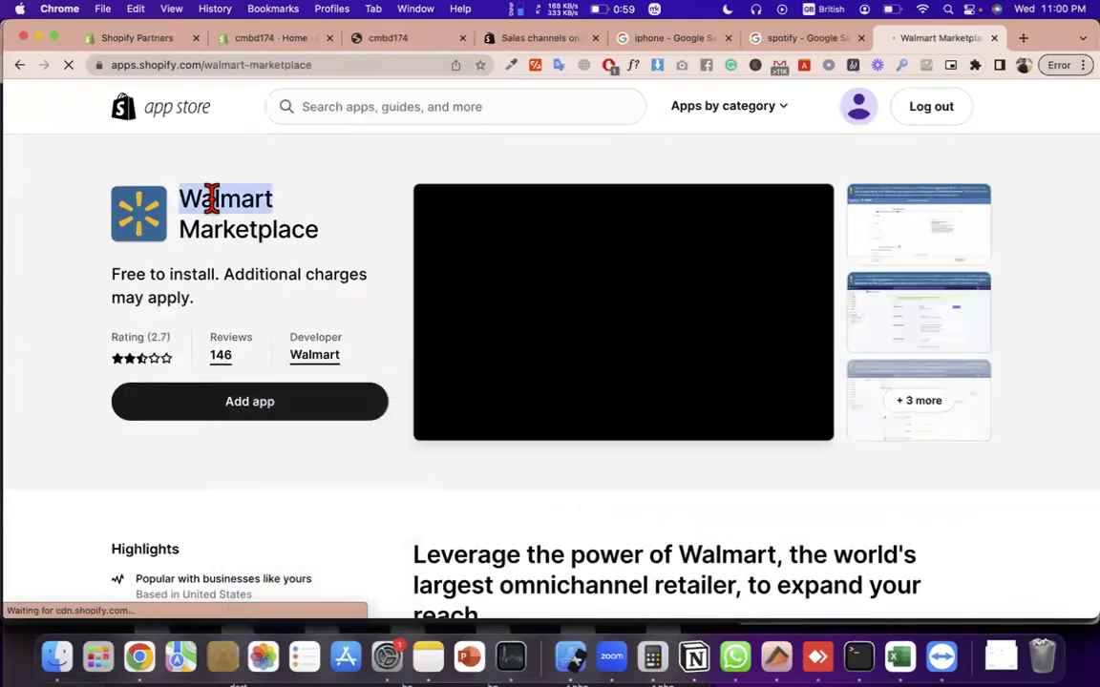
# Search Google for the copied word 'Walmart' in a new tab, then return to Walmart Marketplace.
pyautogui.press('super+c')
pyautogui.press('super+t')
pyautogui.press('super+v')
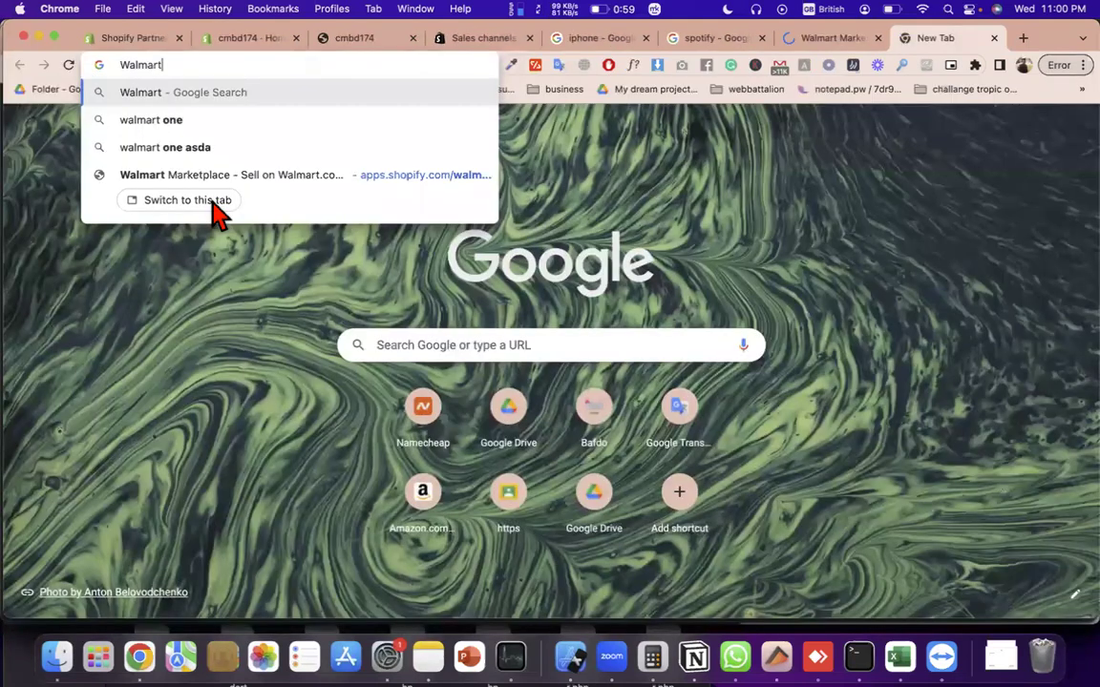
pyautogui.press('Return')
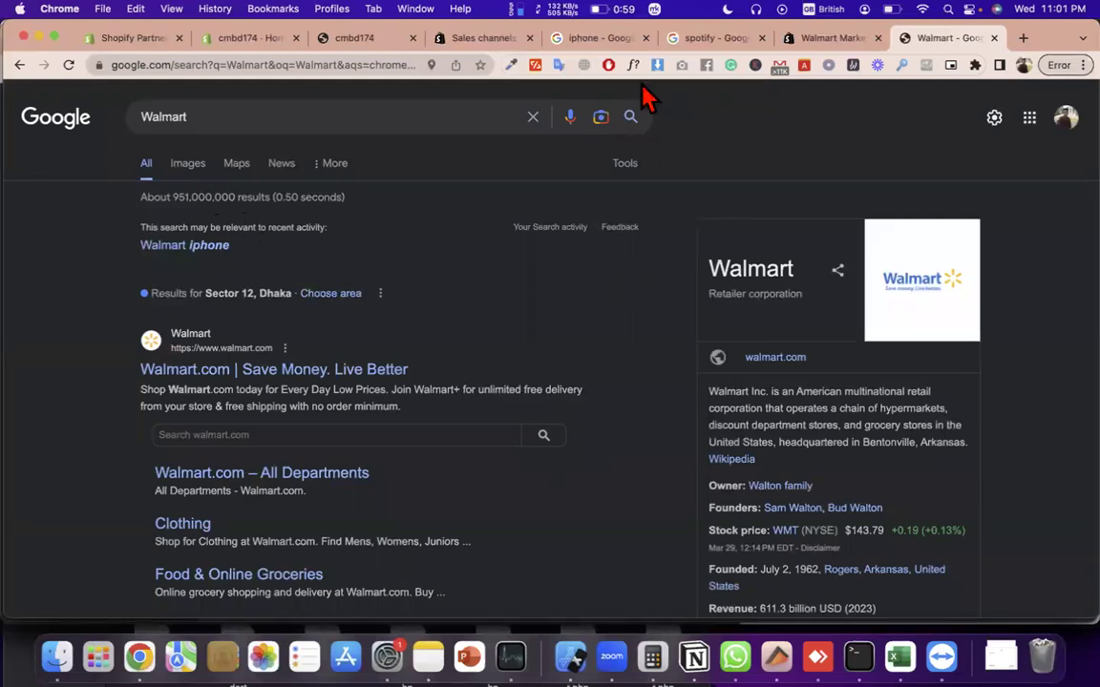
pyautogui.click(812, 40)
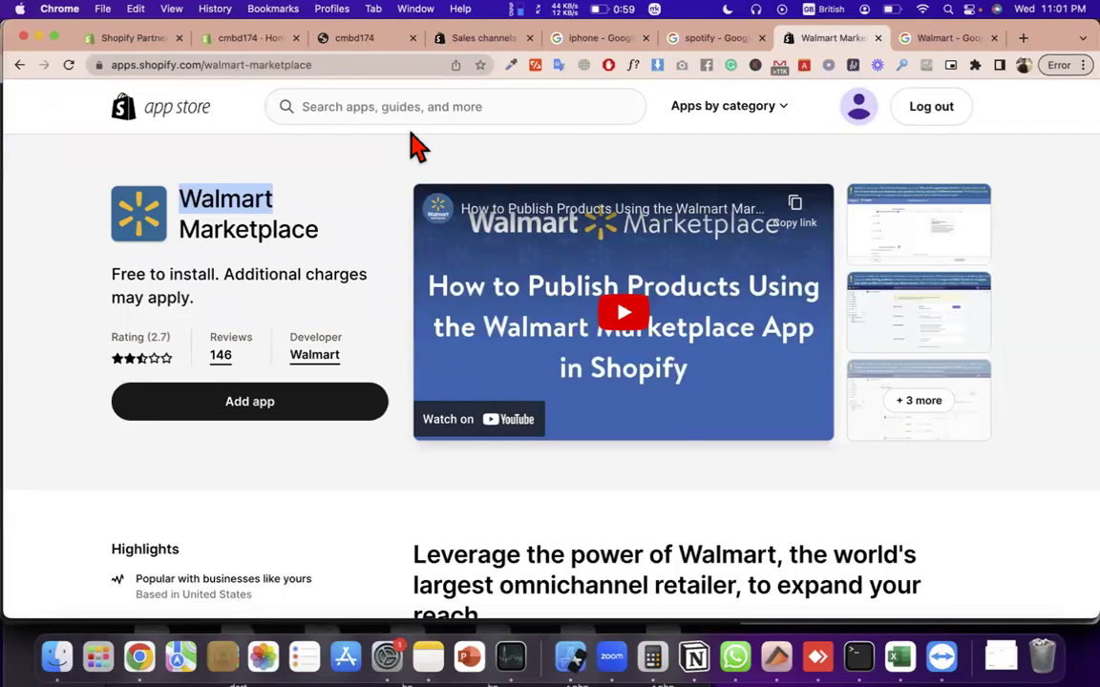
# Scroll through the Sales channels app list to locate the Buy Button channel.
pyautogui.click(461, 48)
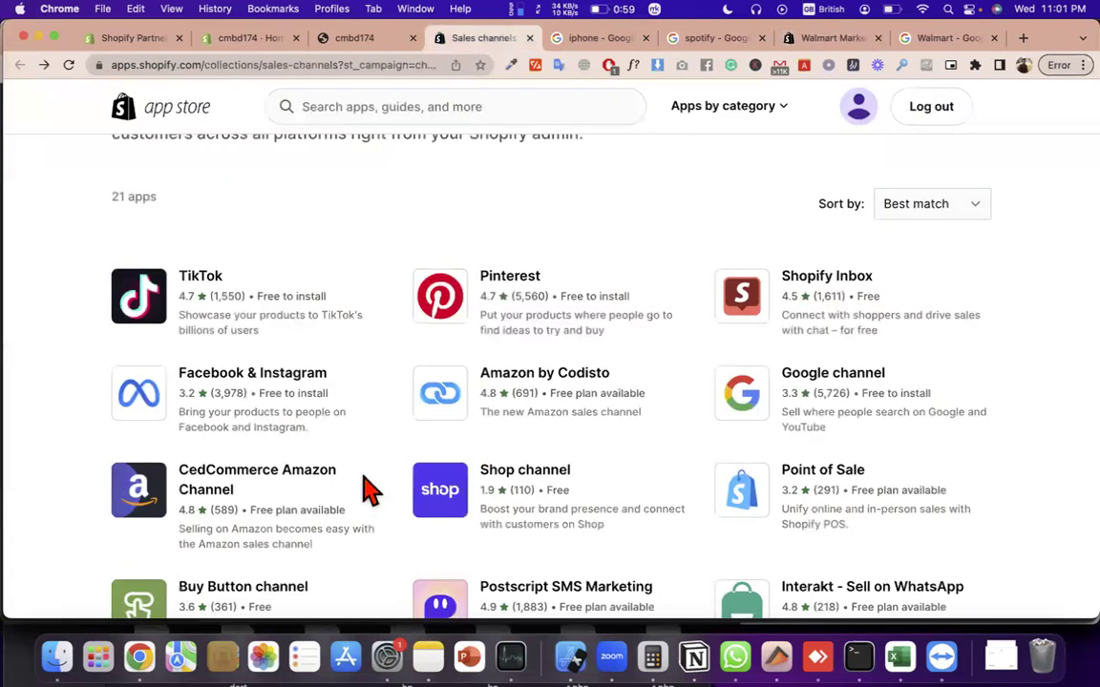
pyautogui.scroll(-3, 370, 492)
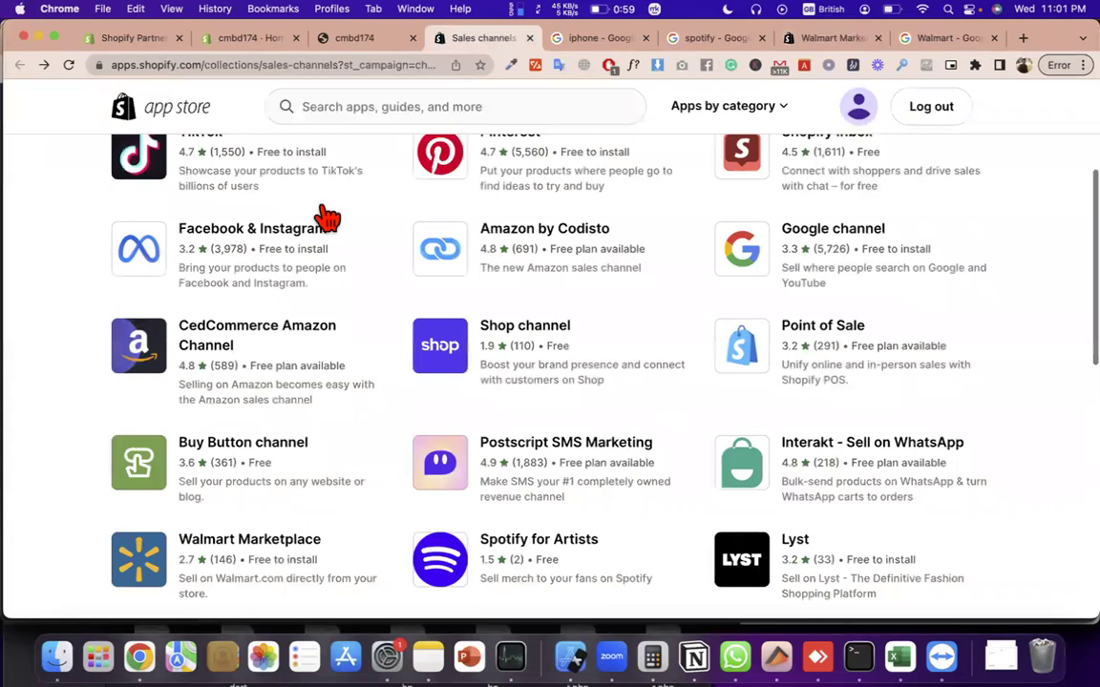
pyautogui.scroll(2, 445, 531)
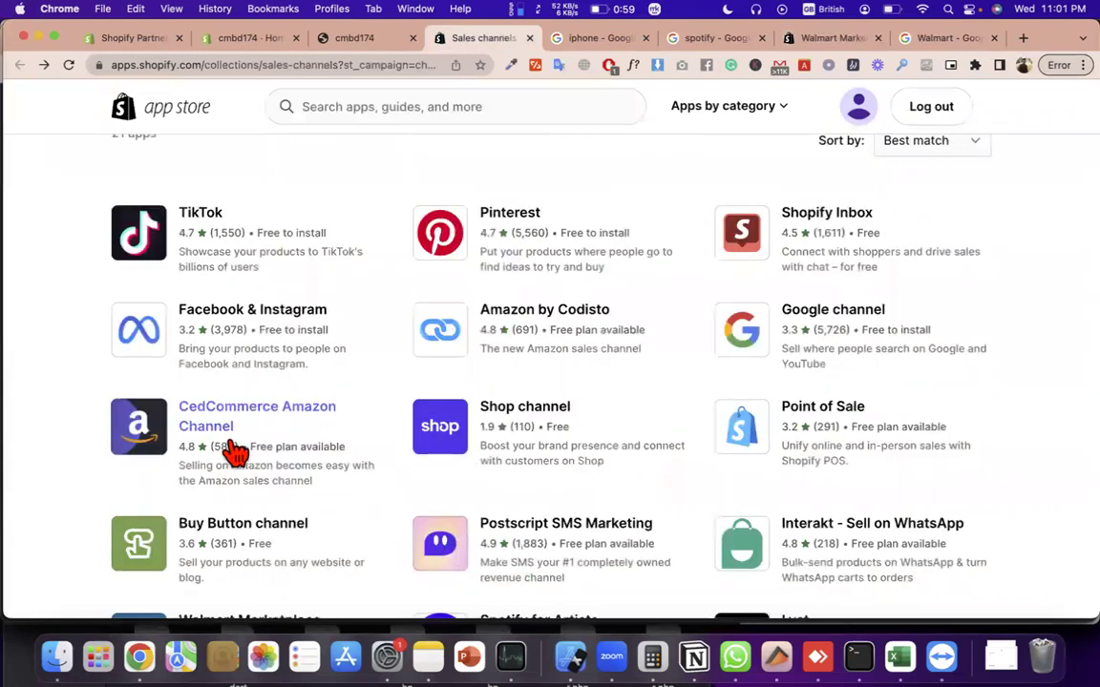
pyautogui.scroll(-5, 234, 452)
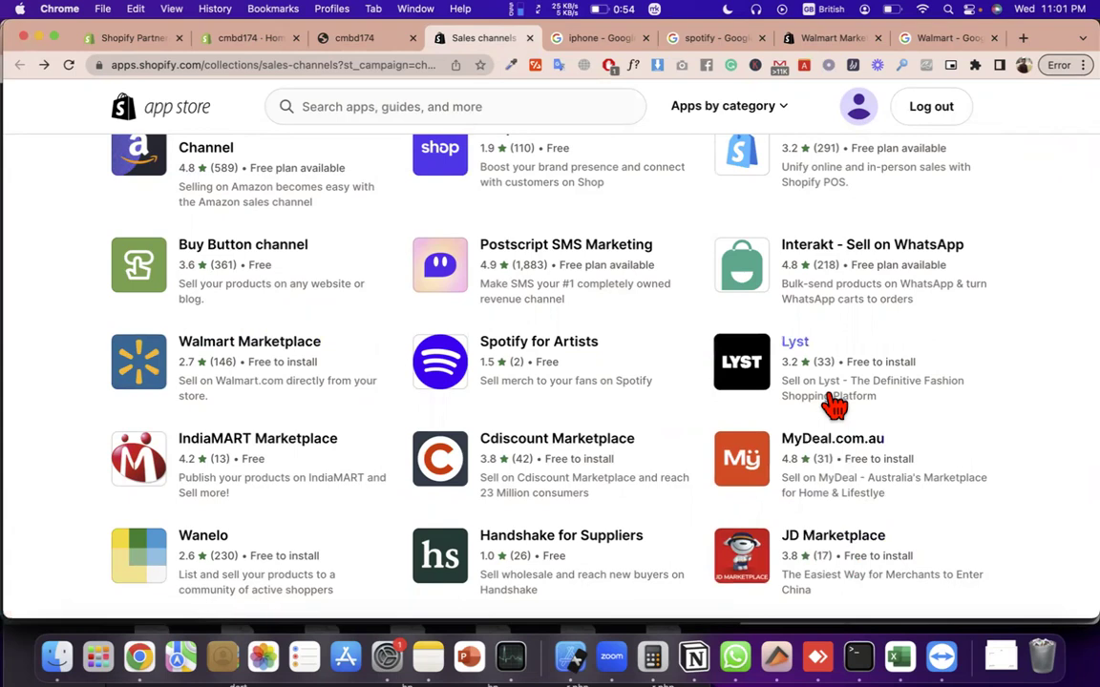
pyautogui.scroll(-1, 834, 405)
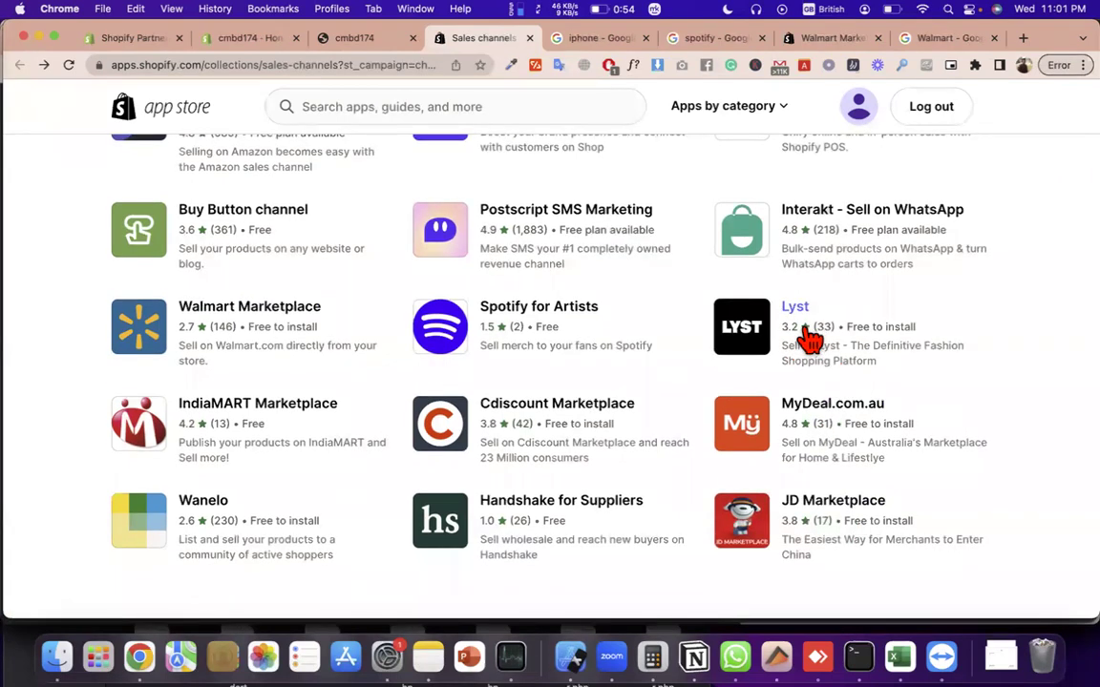
pyautogui.scroll(-2, 810, 338)
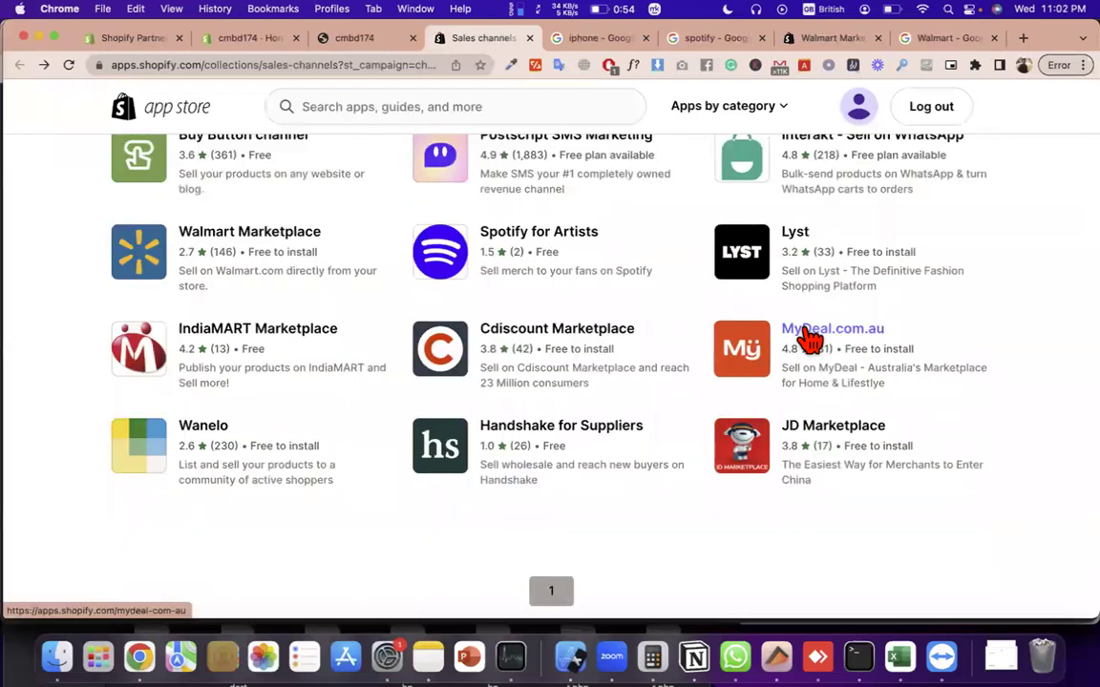
pyautogui.scroll(2, 810, 338)
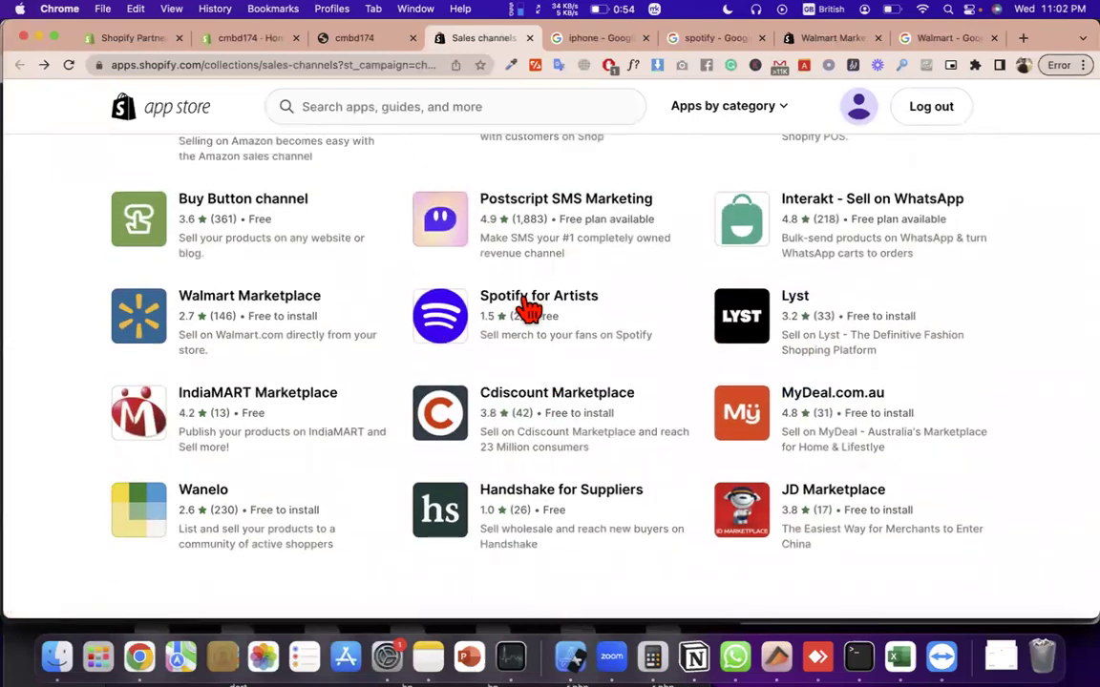
pyautogui.scroll(3, 528, 308)
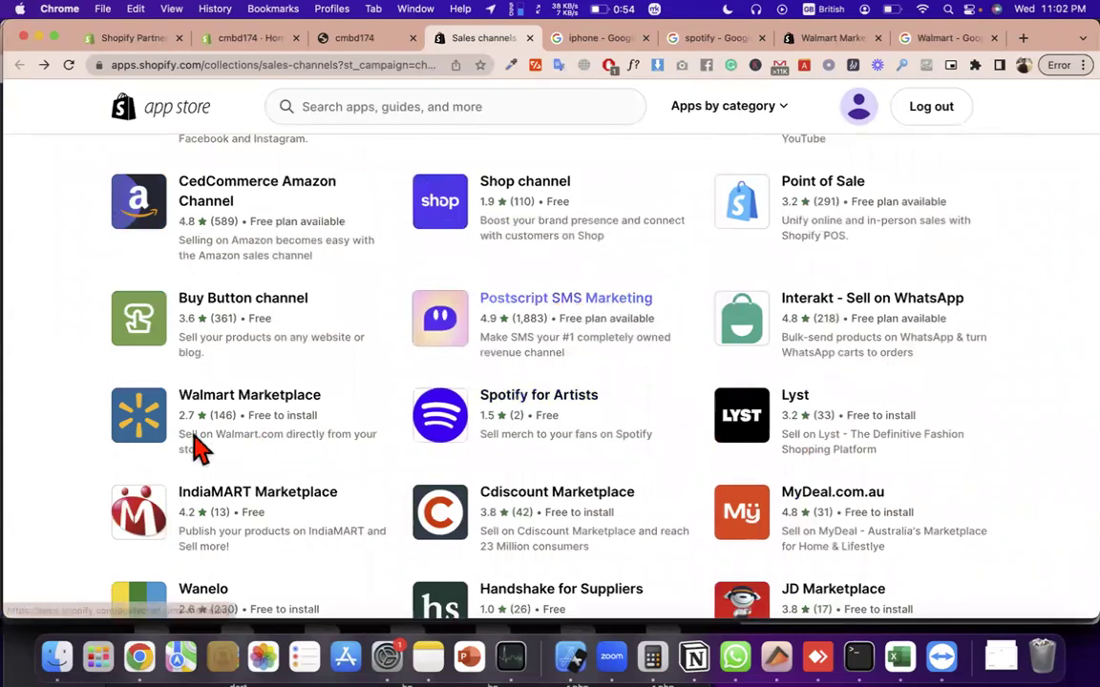
pyautogui.scroll(2, 196, 447)
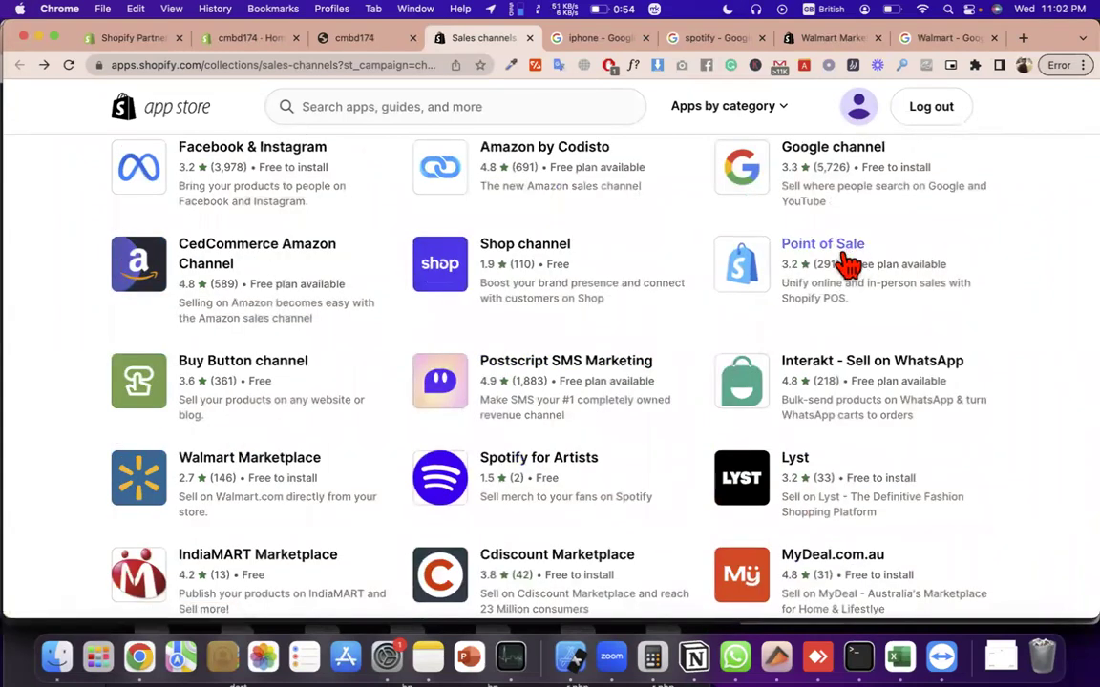
pyautogui.scroll(5, 449, 349)
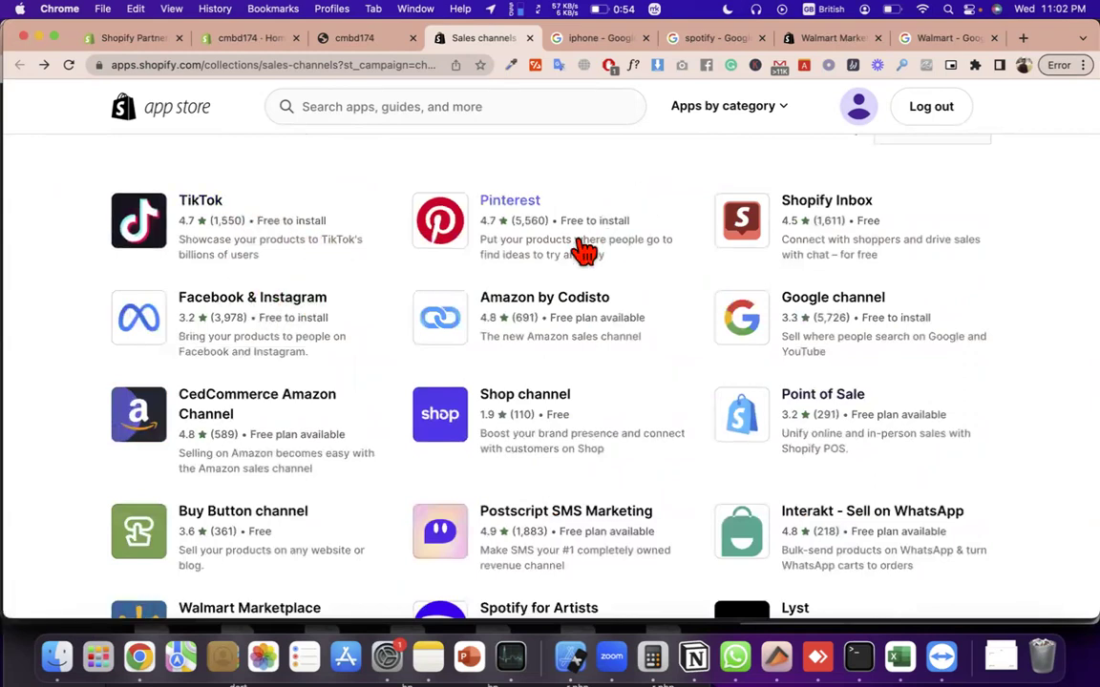
pyautogui.scroll(-1, 582, 250)
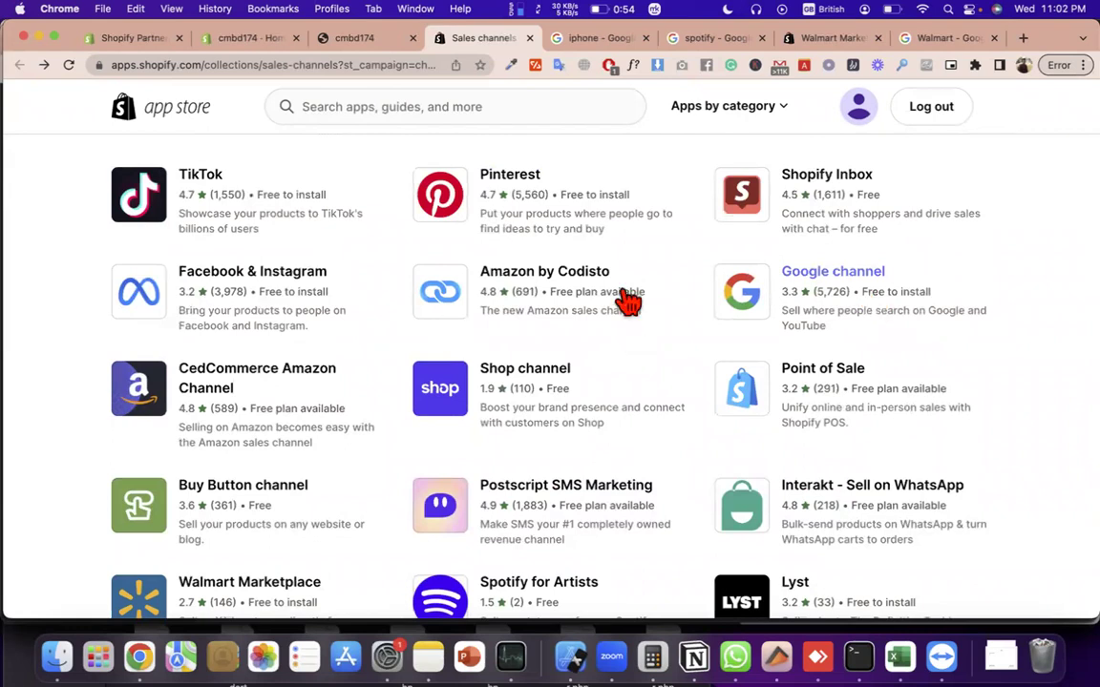
# Close the iphone, spotify and Walmart tabs, keeping the Sales channels list.
pyautogui.click(645, 38)
pyautogui.click(645, 38)
pyautogui.middleClick(646, 40)
pyautogui.middleClick(646, 40)
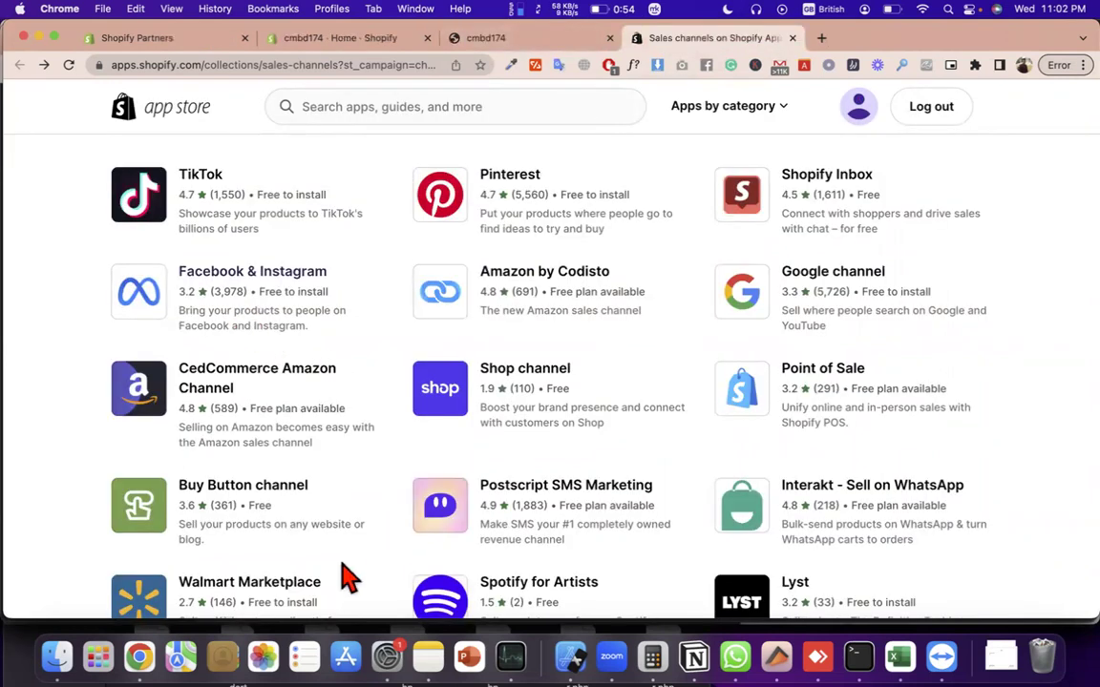
pyautogui.scroll(-2, 346, 577)
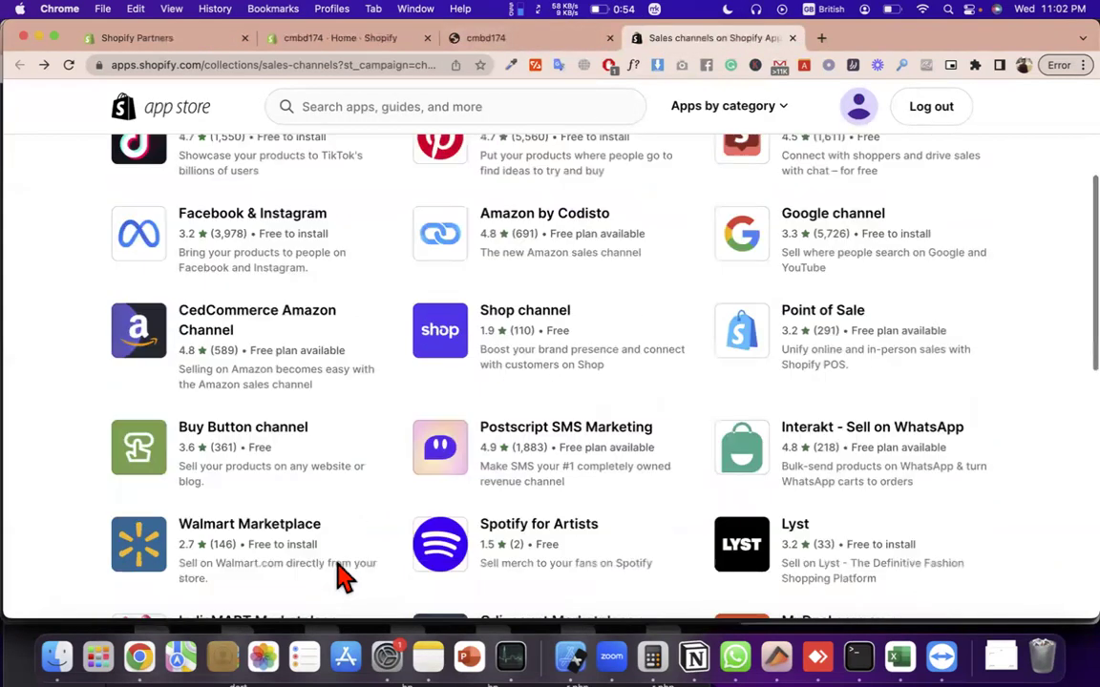
# Choose Buy Button channel and approve Add sales channel for the cmbd174 store.
pyautogui.click(232, 442)
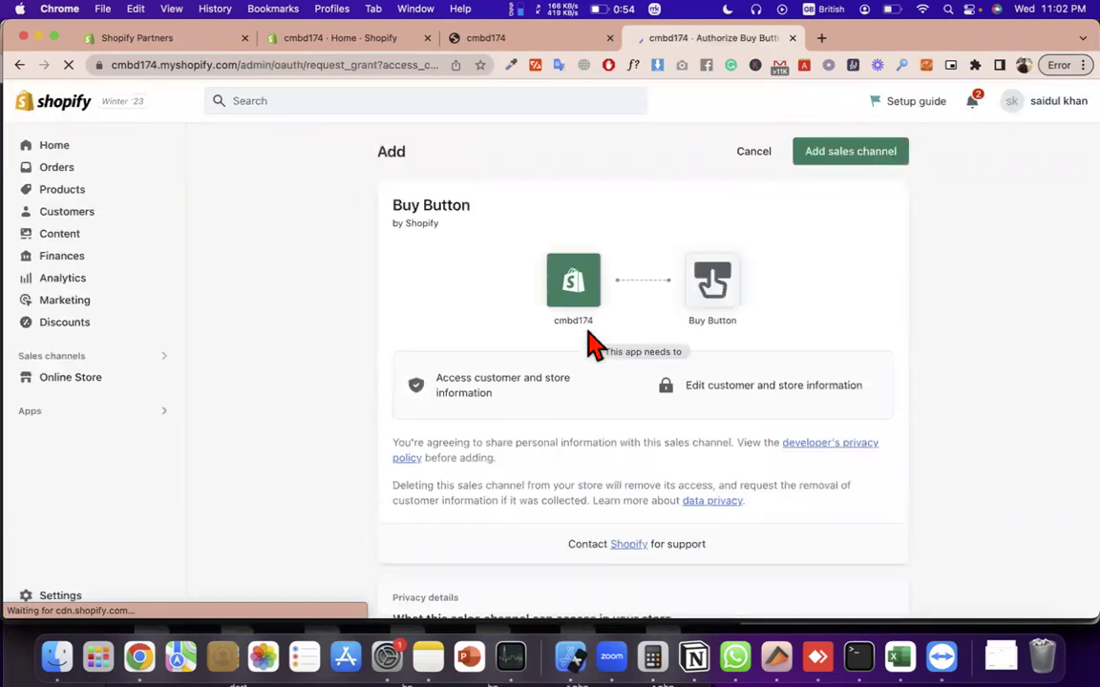
pyautogui.click(877, 154)
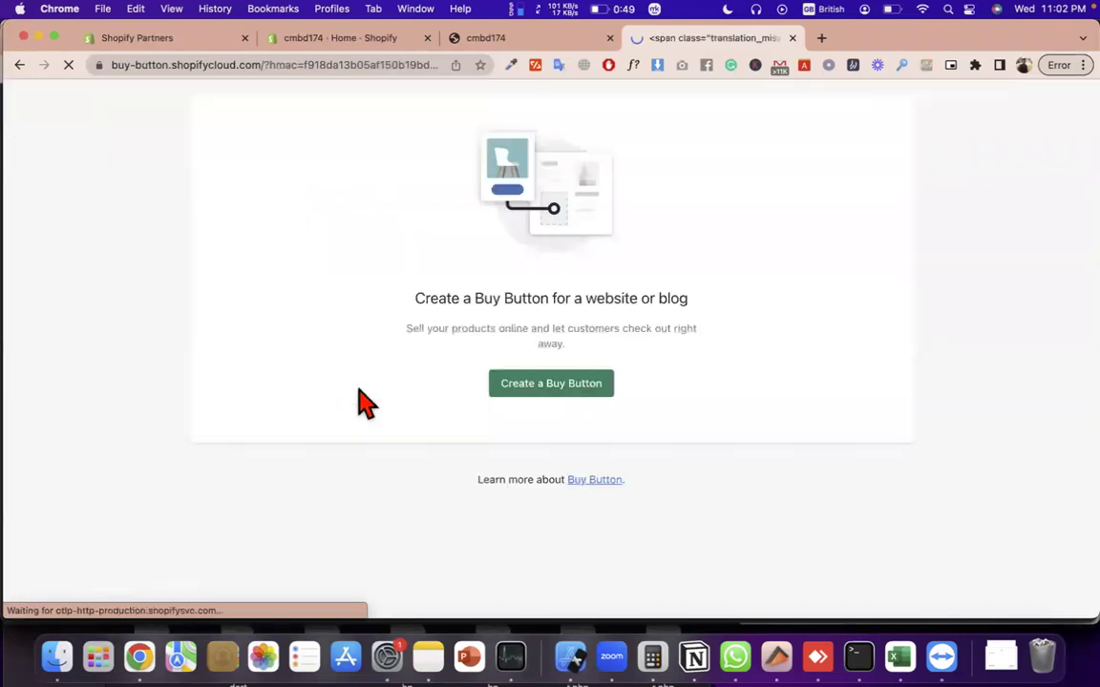
# Glance at the storefront tab, then return to the cmbd174 Buy Button page.
pyautogui.click(573, 43)
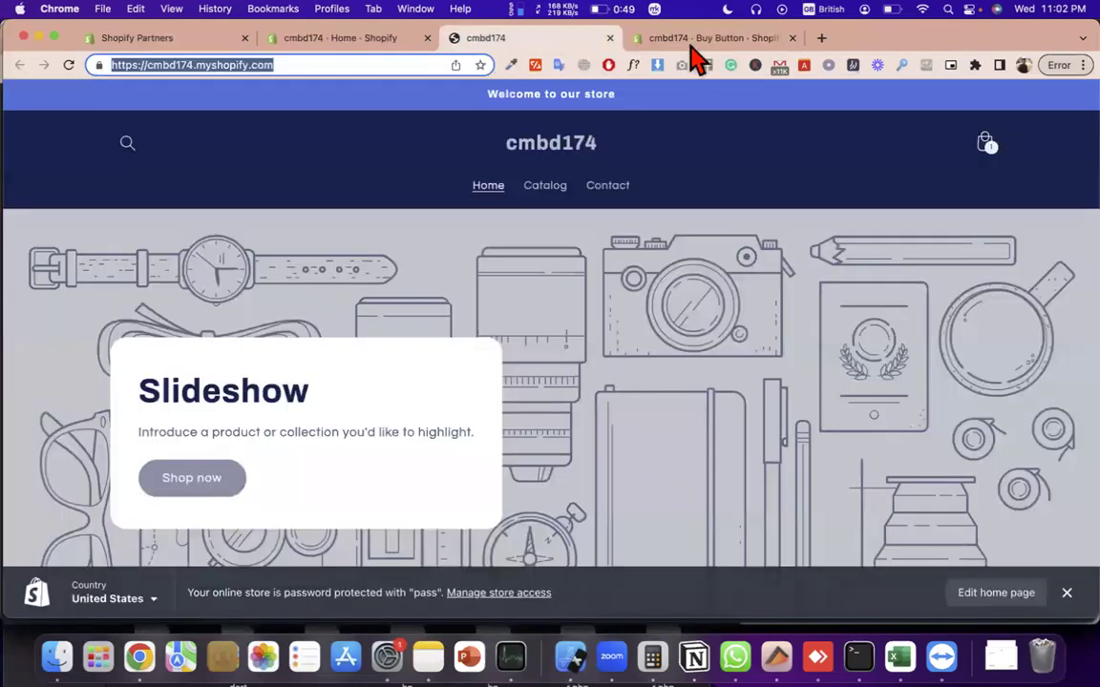
pyautogui.click(689, 43)
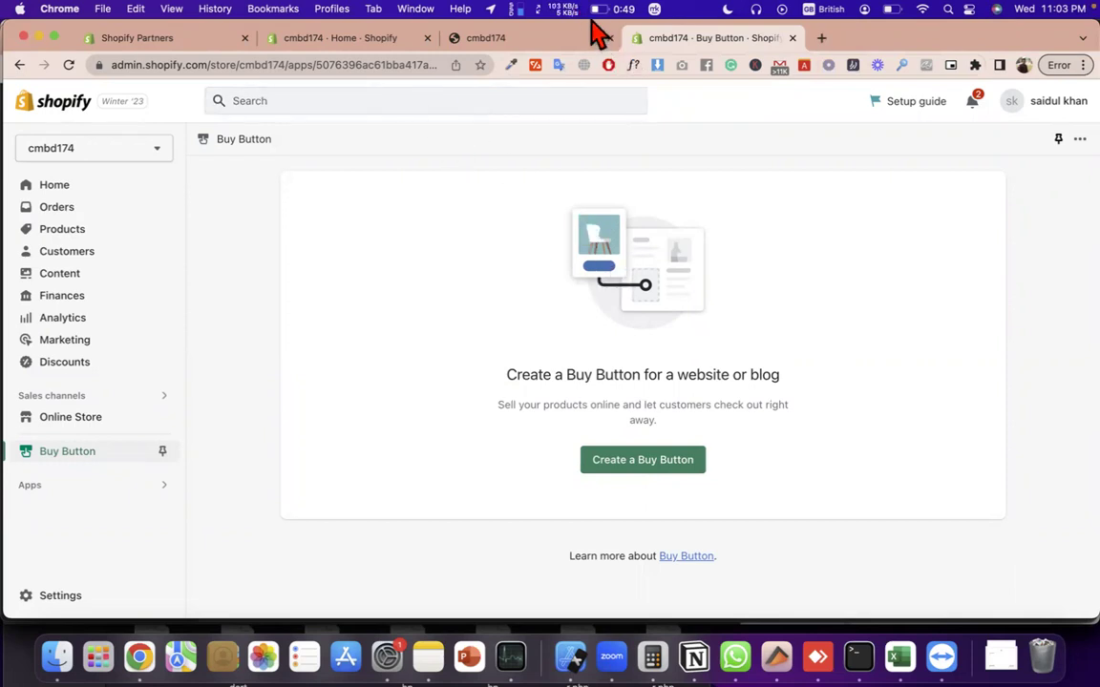
pyautogui.tripleClick(616, 373)
pyautogui.tripleClick(649, 408)
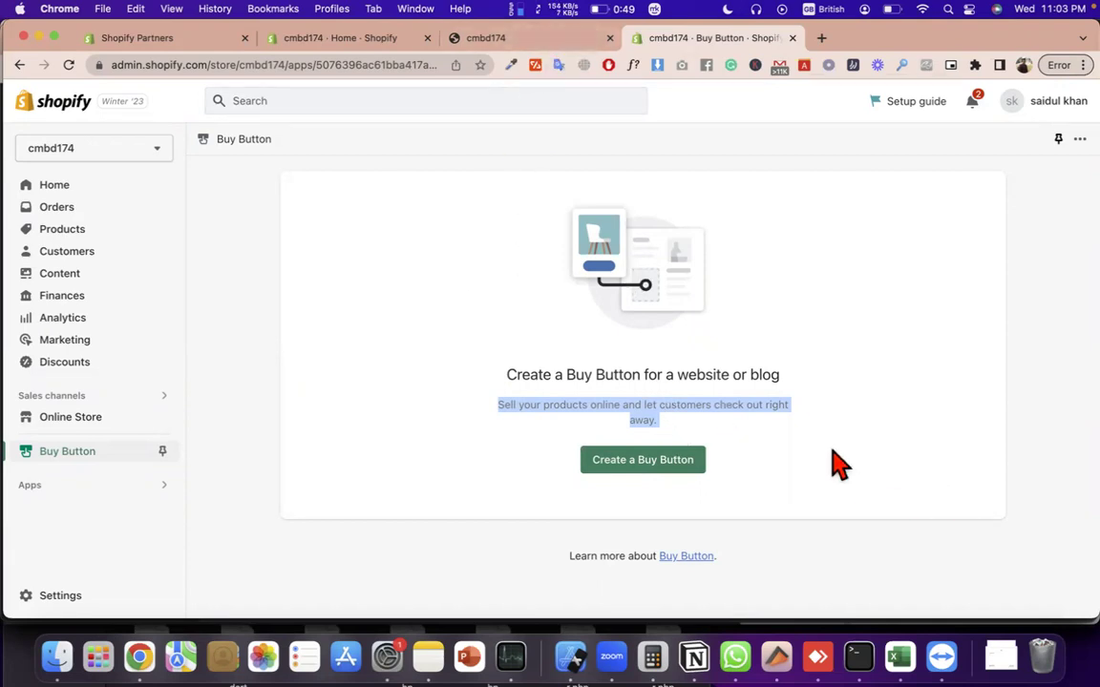
pyautogui.click(781, 461)
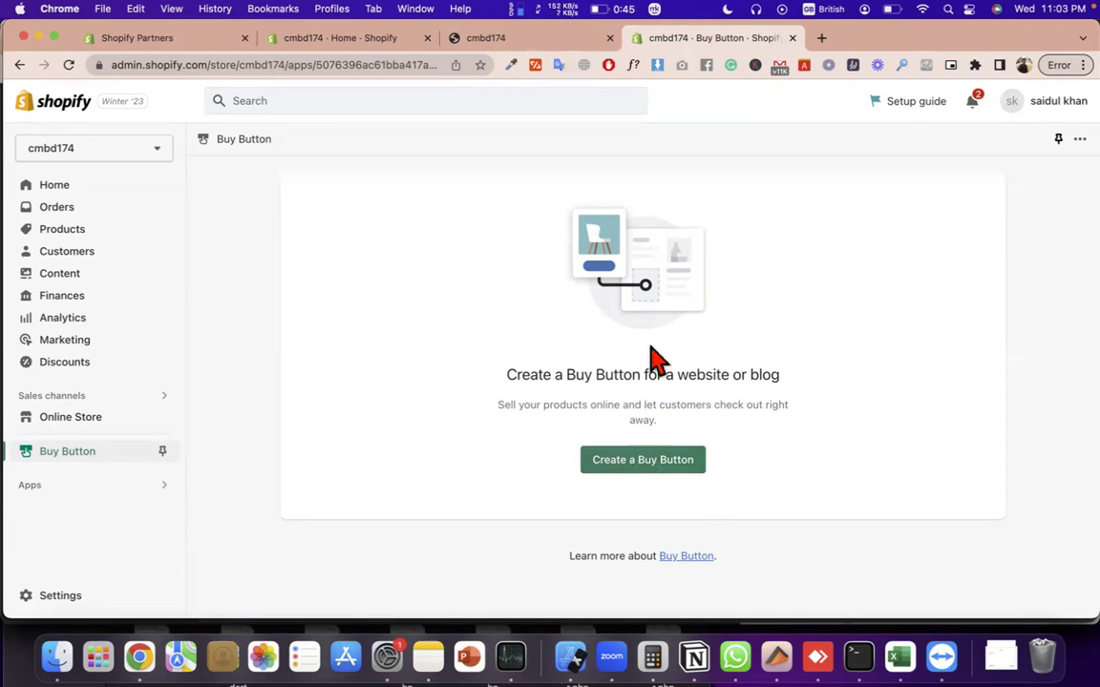
pyautogui.tripleClick(671, 375)
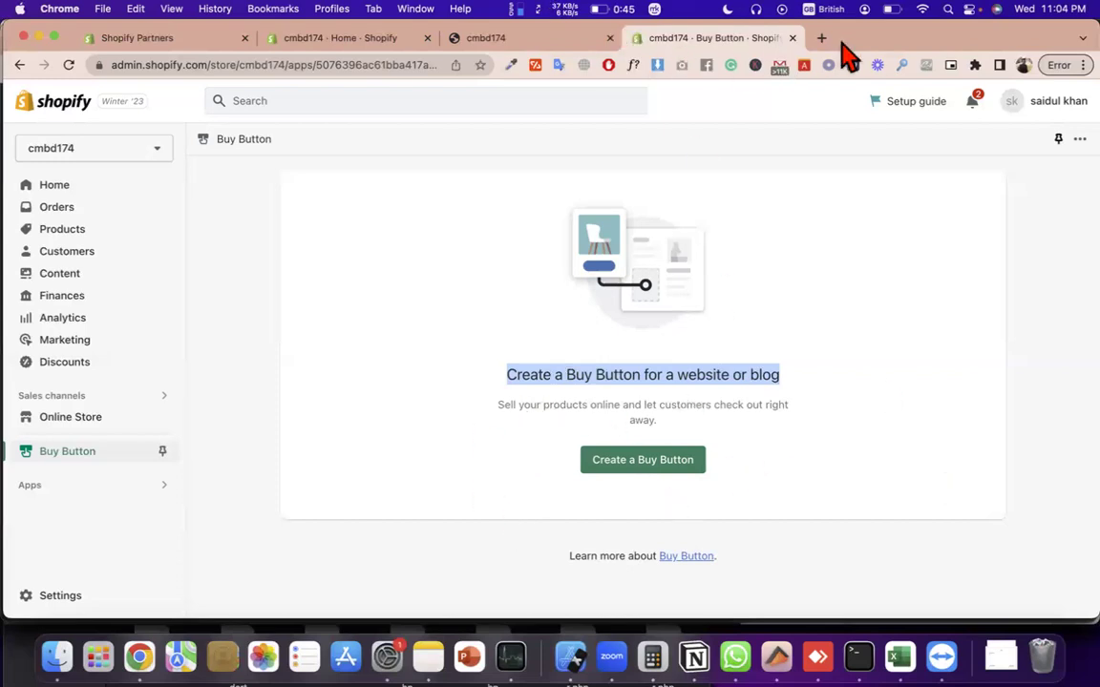
# Annotate the Create a Buy Button button and open pro07.wtasfiq.com in a new browser tab.
pyautogui.moveTo(541, 462)
pyautogui.mouseDown()
pyautogui.moveTo(659, 424)
pyautogui.moveTo(752, 418)
pyautogui.mouseUp()
pyautogui.moveTo(752, 467)
pyautogui.mouseDown()
pyautogui.moveTo(563, 482)
pyautogui.moveTo(557, 447)
pyautogui.mouseUp()
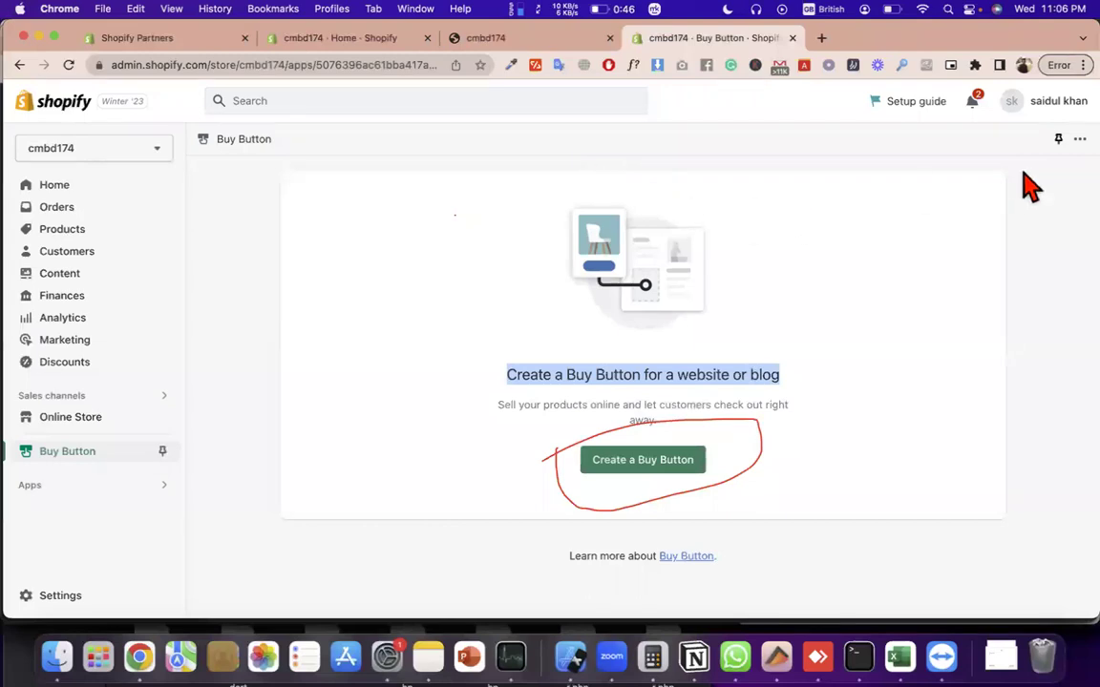
pyautogui.click(537, 285)
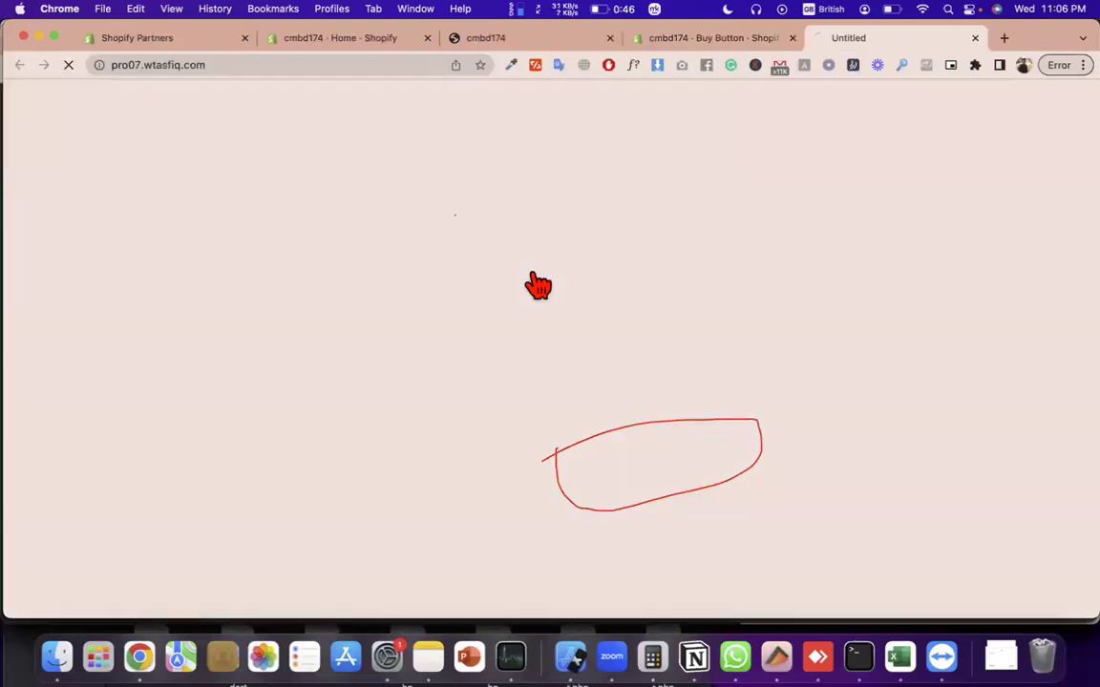
# Go to pro07.wtasfiq.com/wp-admin and pass the robot verification check.
pyautogui.click(243, 65)
pyautogui.click(260, 67)
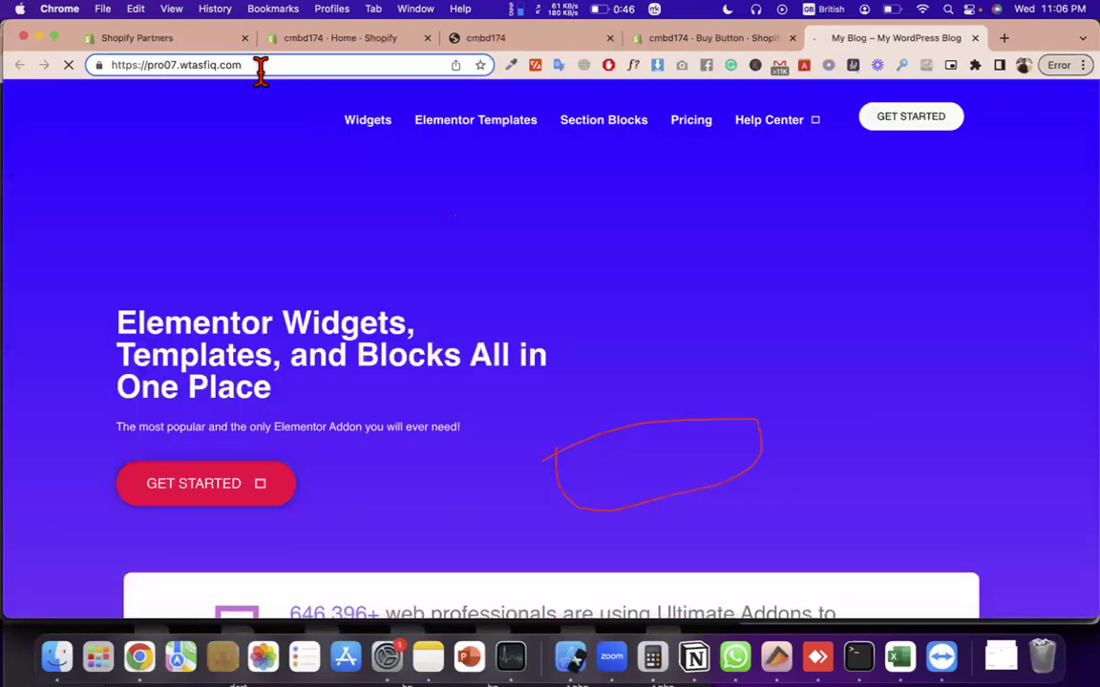
pyautogui.write('/wp-ad')
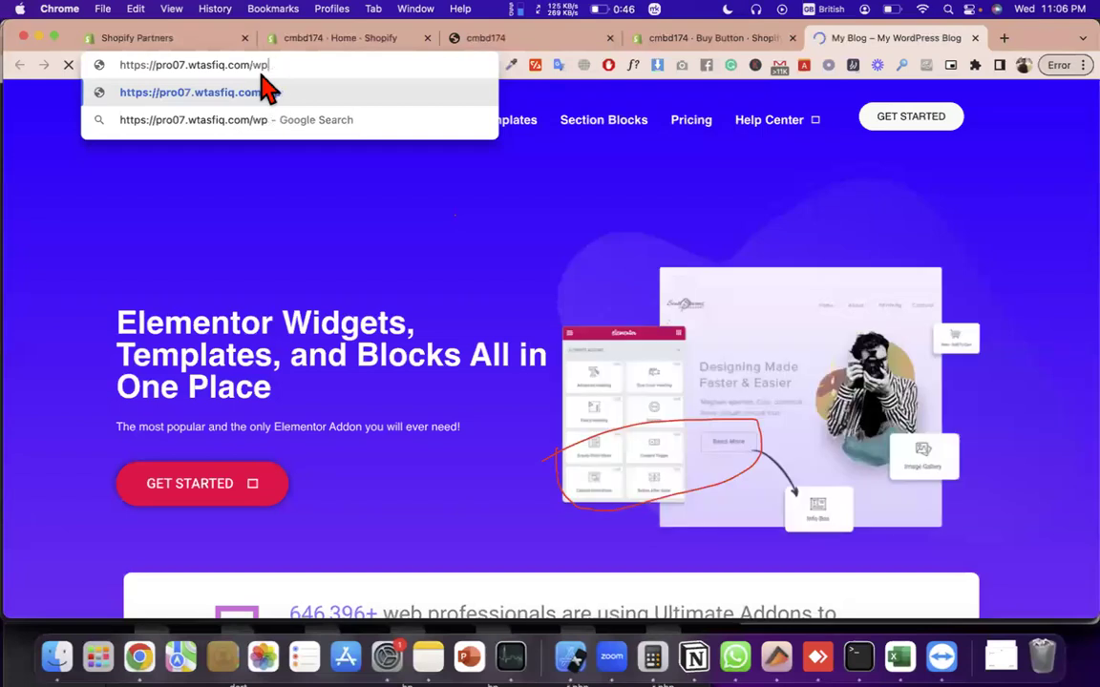
pyautogui.write('min')
pyautogui.press('Return')
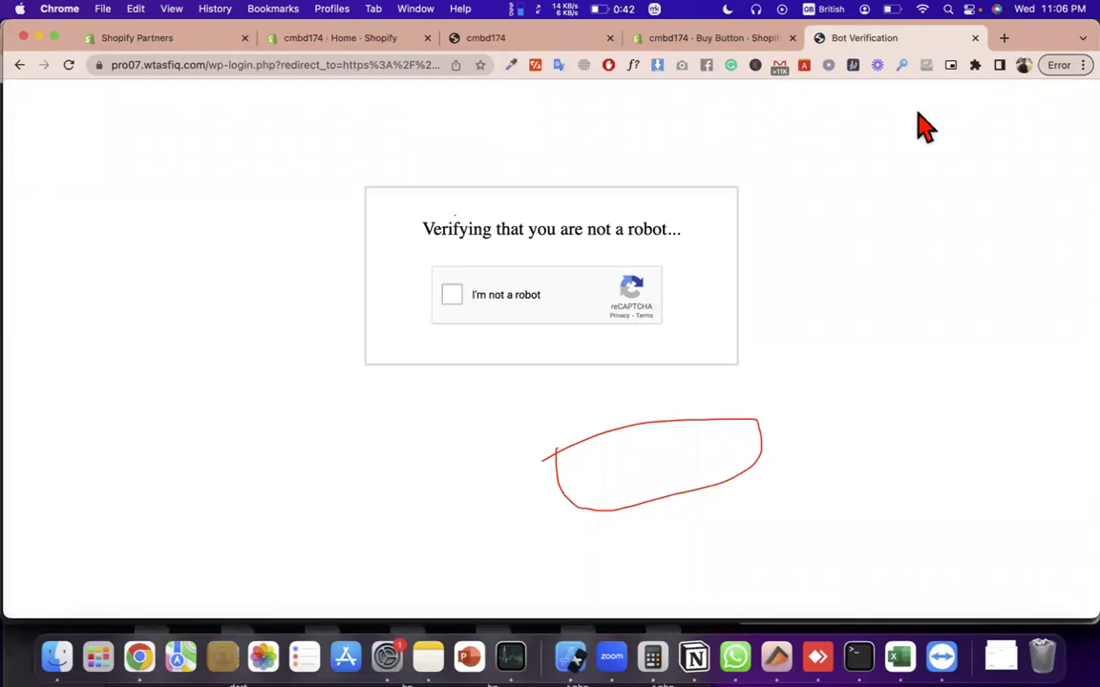
pyautogui.click(453, 299)
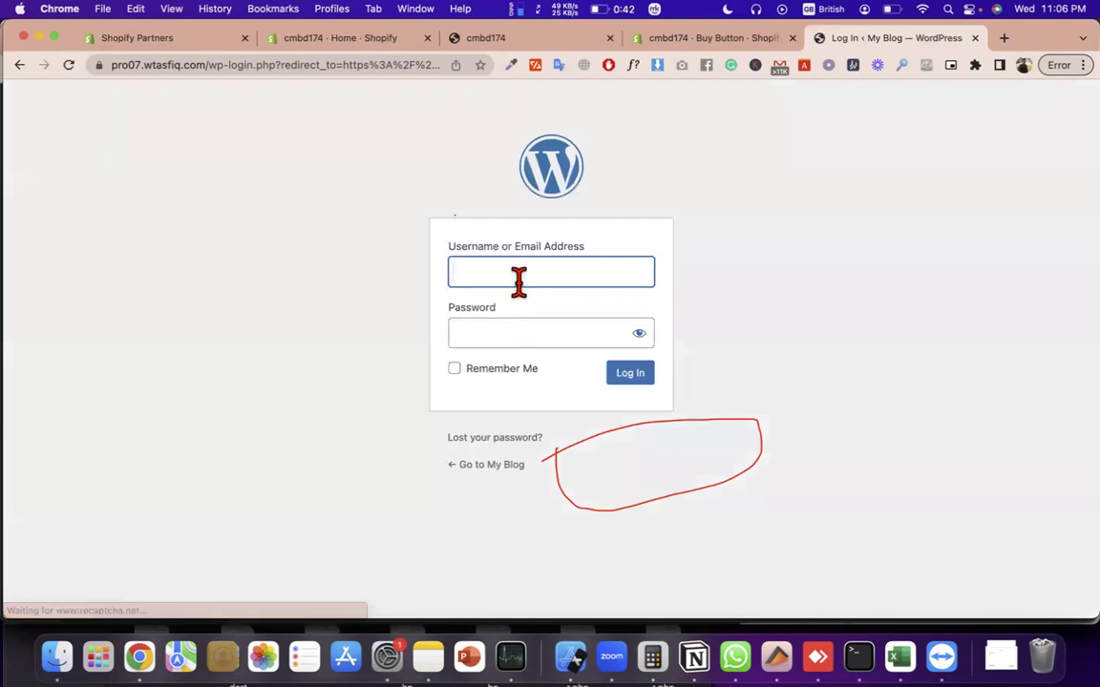
# Fill in the admin username on the WordPress login form and show the password in plain text.
pyautogui.click(513, 275)
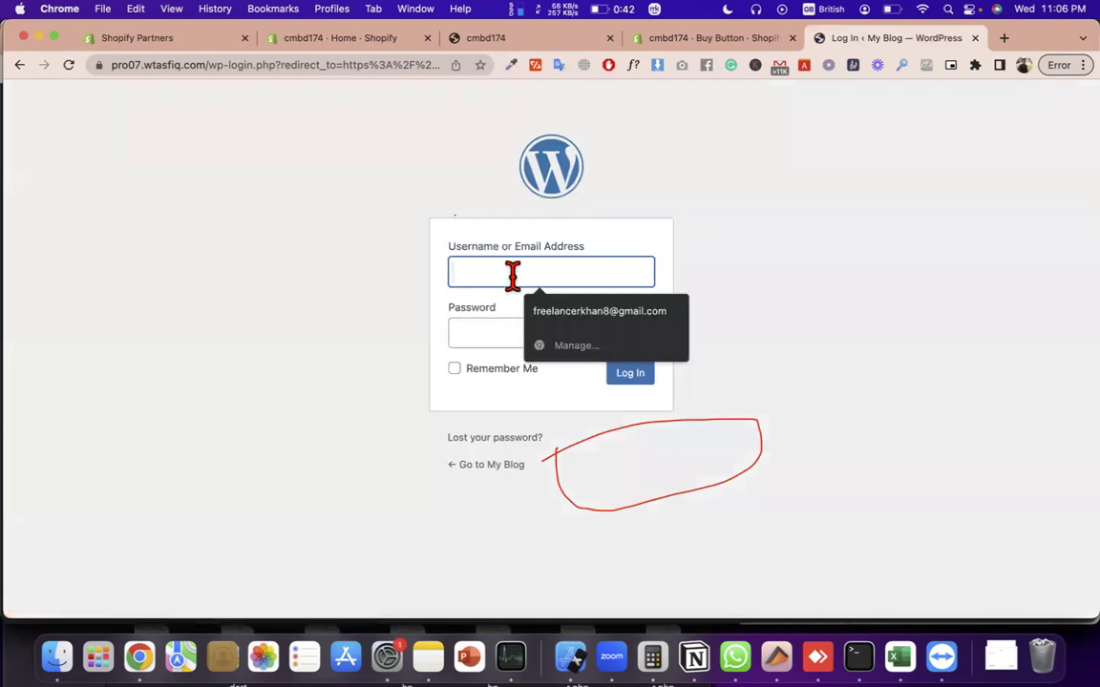
pyautogui.write('admin07')
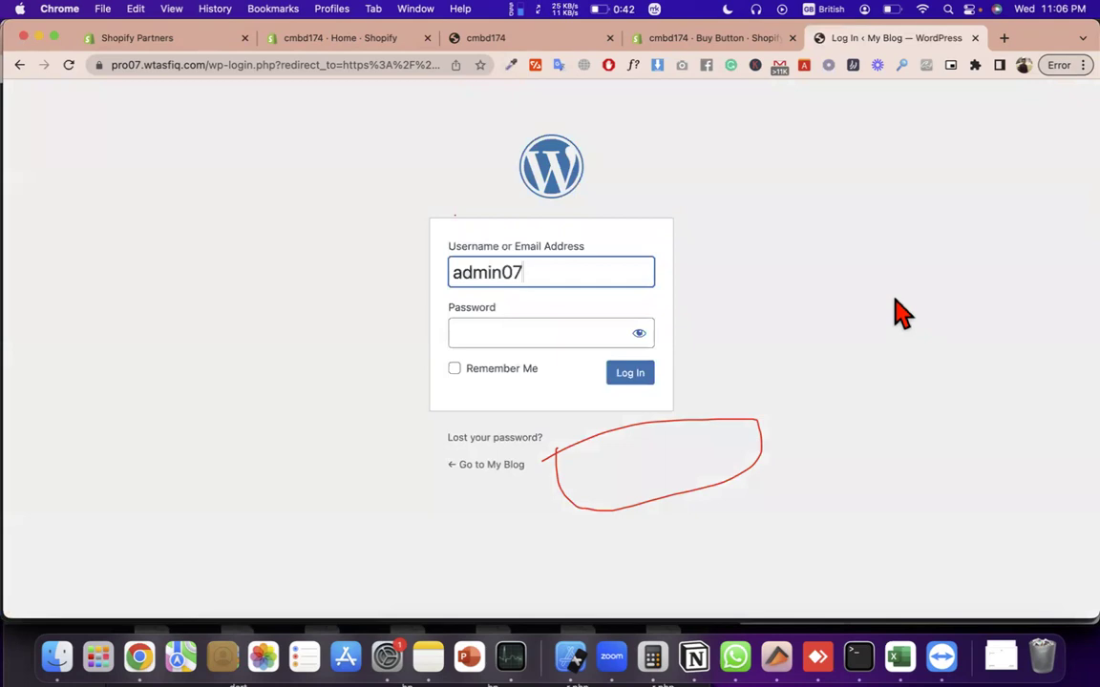
pyautogui.click(640, 334)
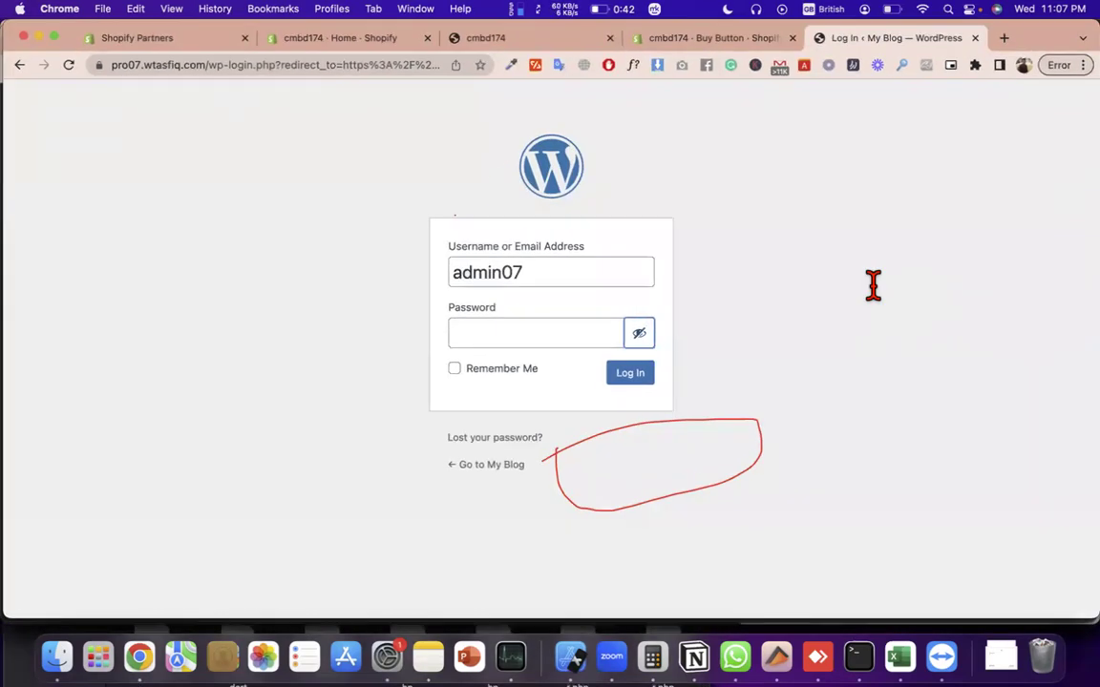
# Log in with the pasted account password and decline Chrome's offer to save it.
pyautogui.click(476, 336)
pyautogui.press('super+v')
pyautogui.click(633, 376)
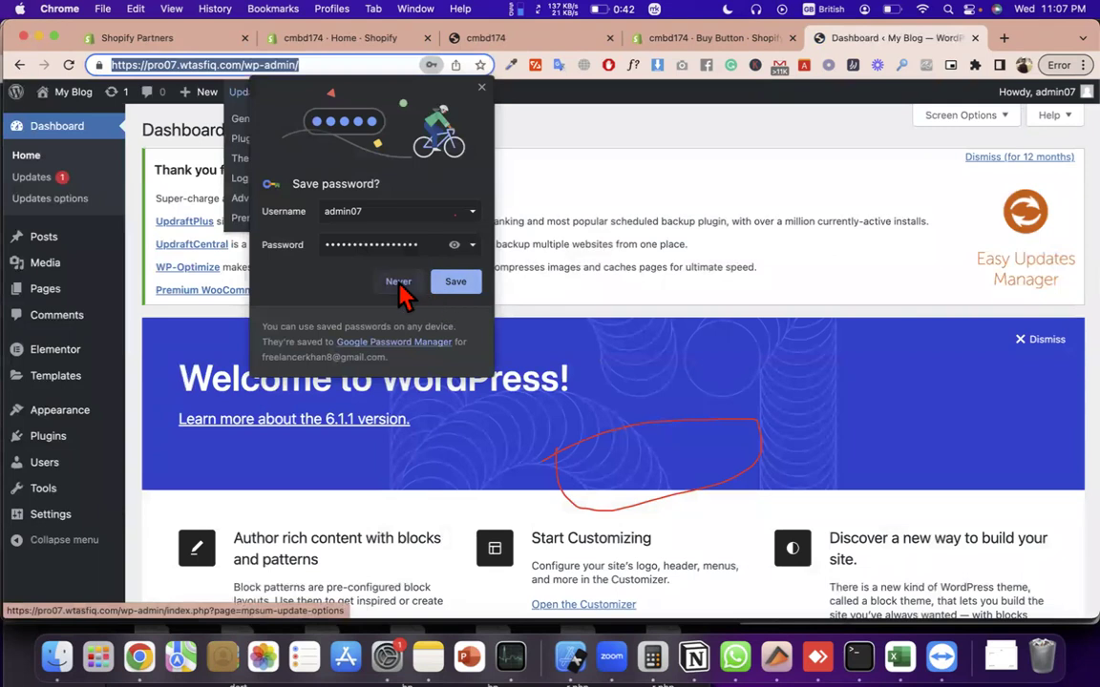
pyautogui.click(398, 285)
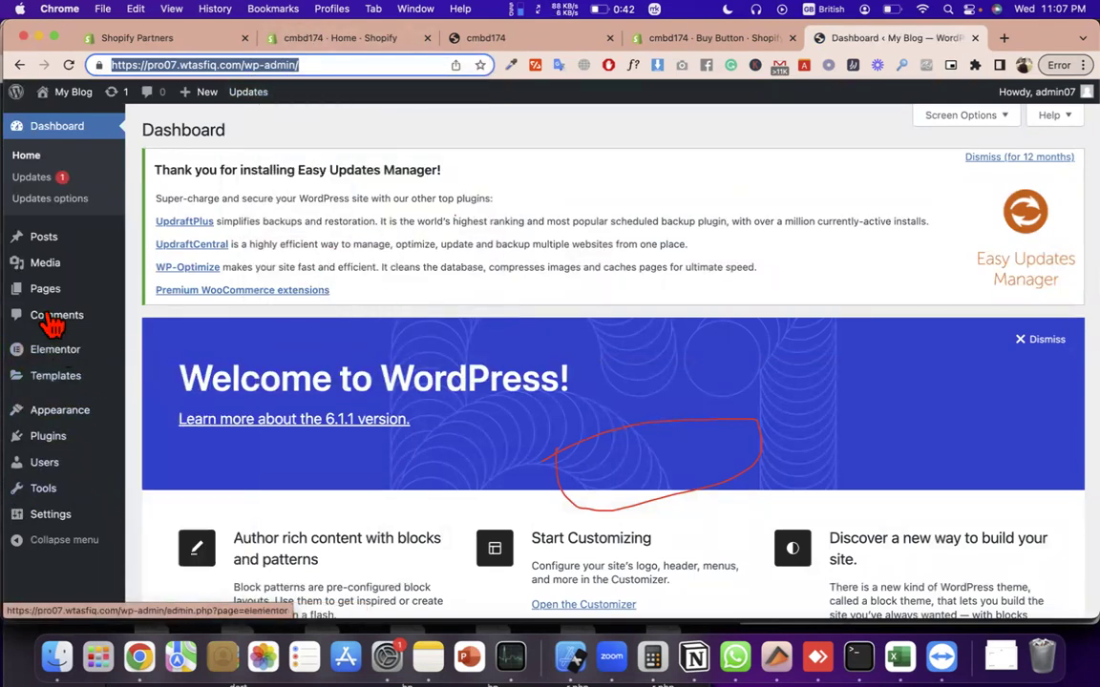
# Open Posts > All Posts, showing the single 'Hello world!' post.
pyautogui.moveTo(50, 289)
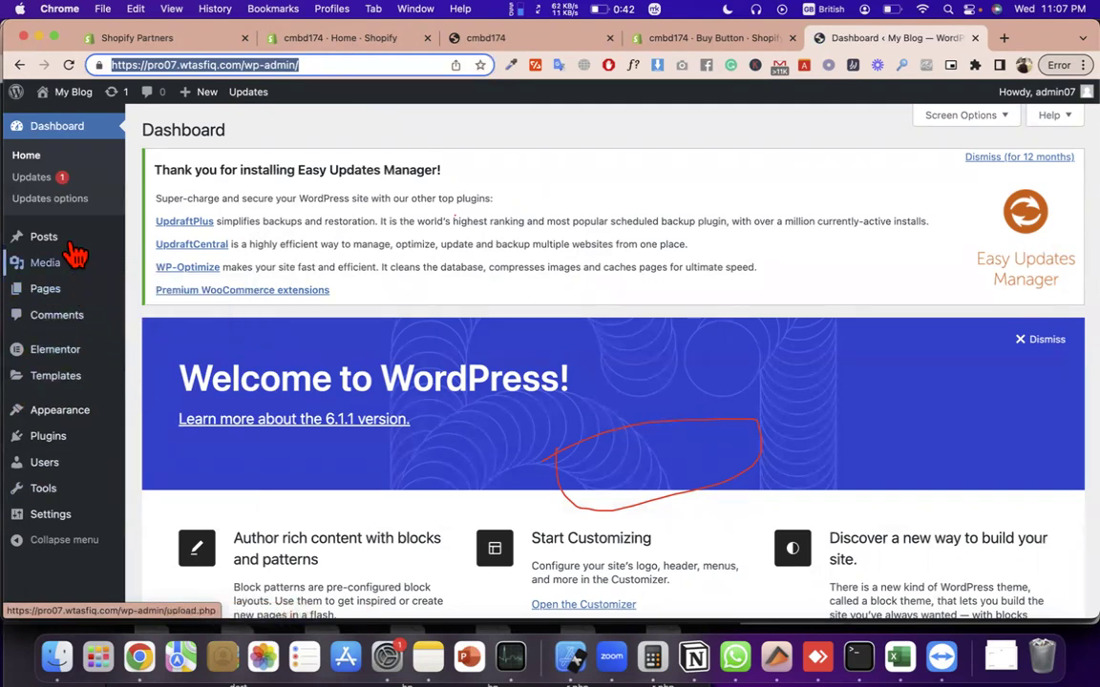
pyautogui.moveTo(69, 238)
pyautogui.click(159, 239)
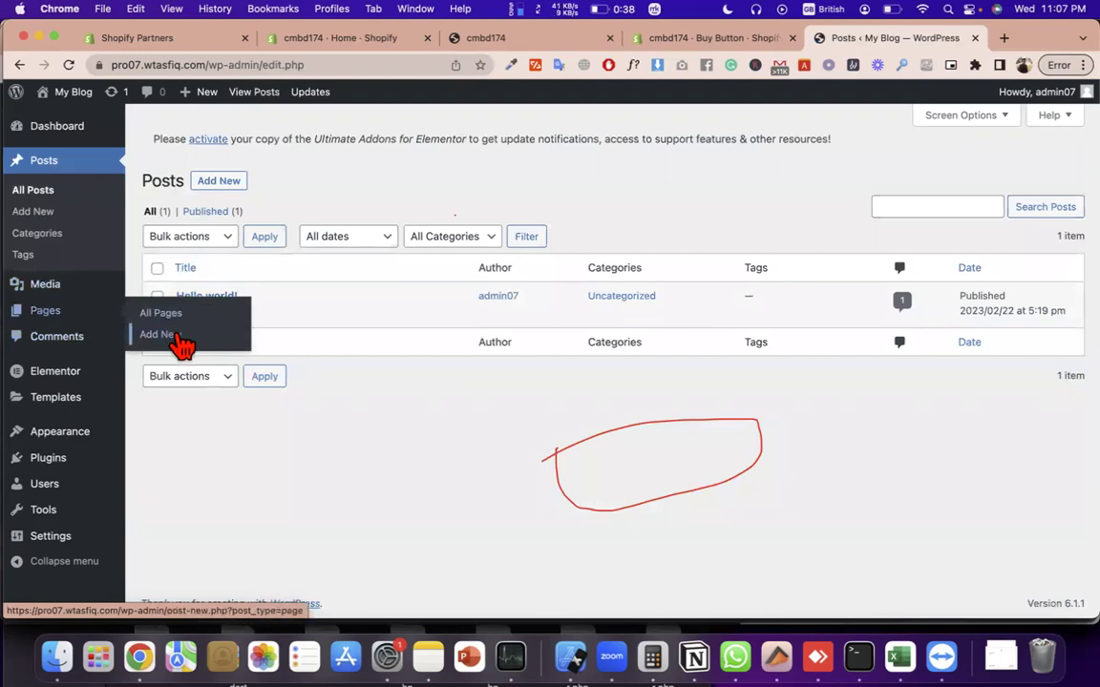
# Add a new page 'trendings product' with an empty Custom HTML block, then return to Shopify's Buy Button tab.
pyautogui.click(171, 339)
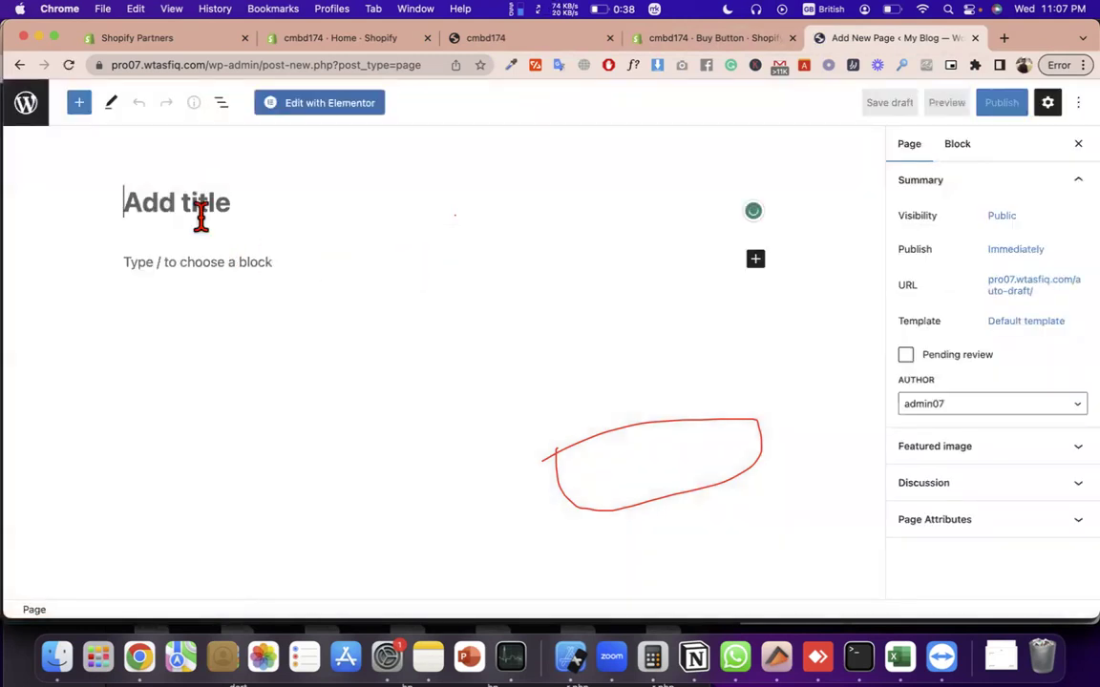
pyautogui.write('trendings product')
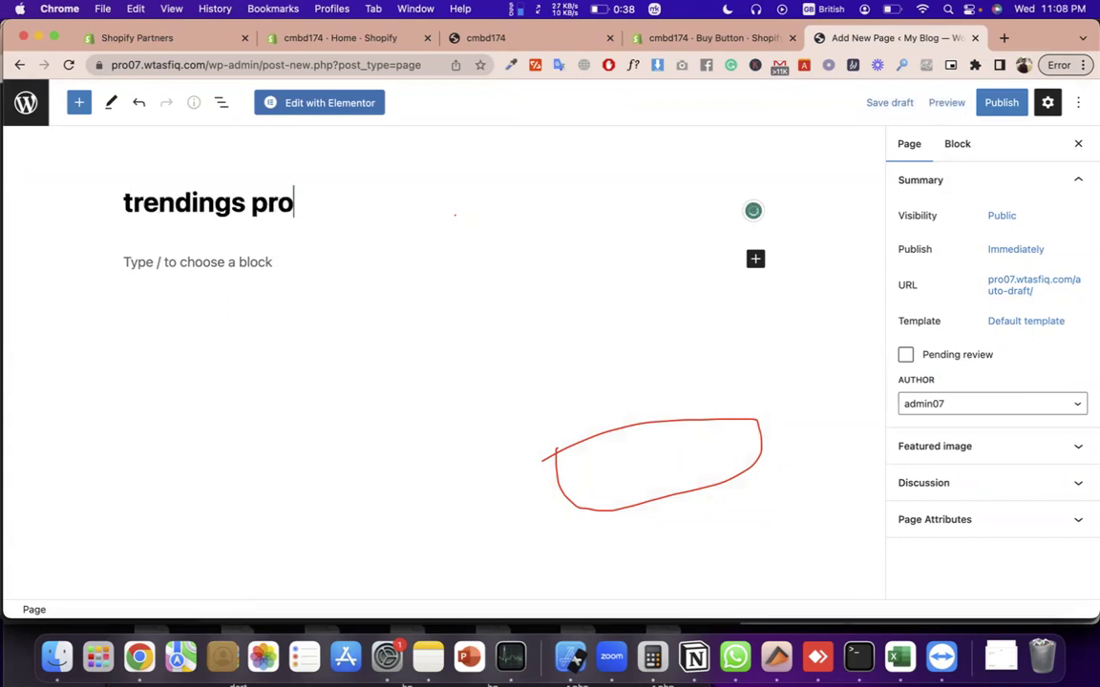
pyautogui.click(755, 260)
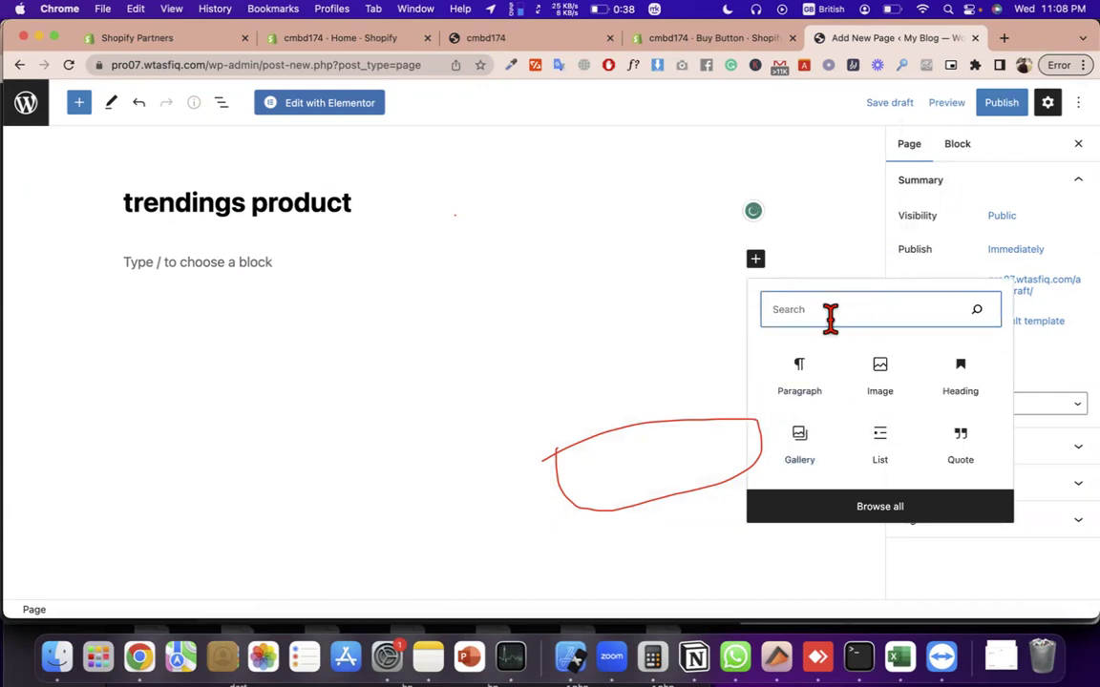
pyautogui.write('ht')
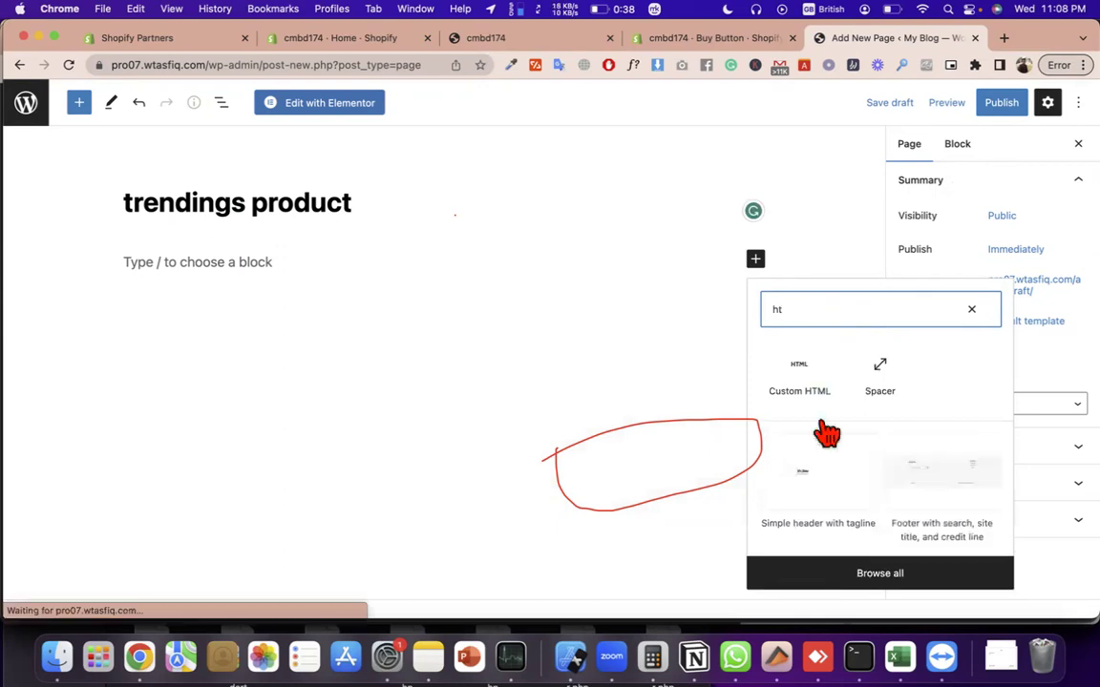
pyautogui.click(800, 391)
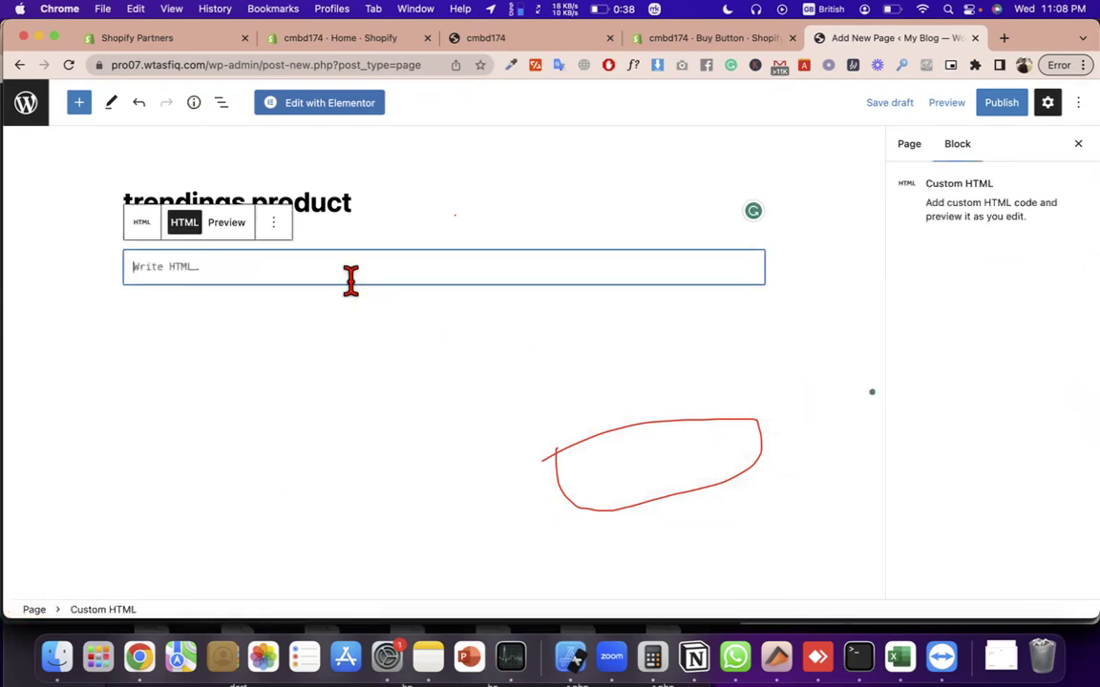
pyautogui.click(682, 43)
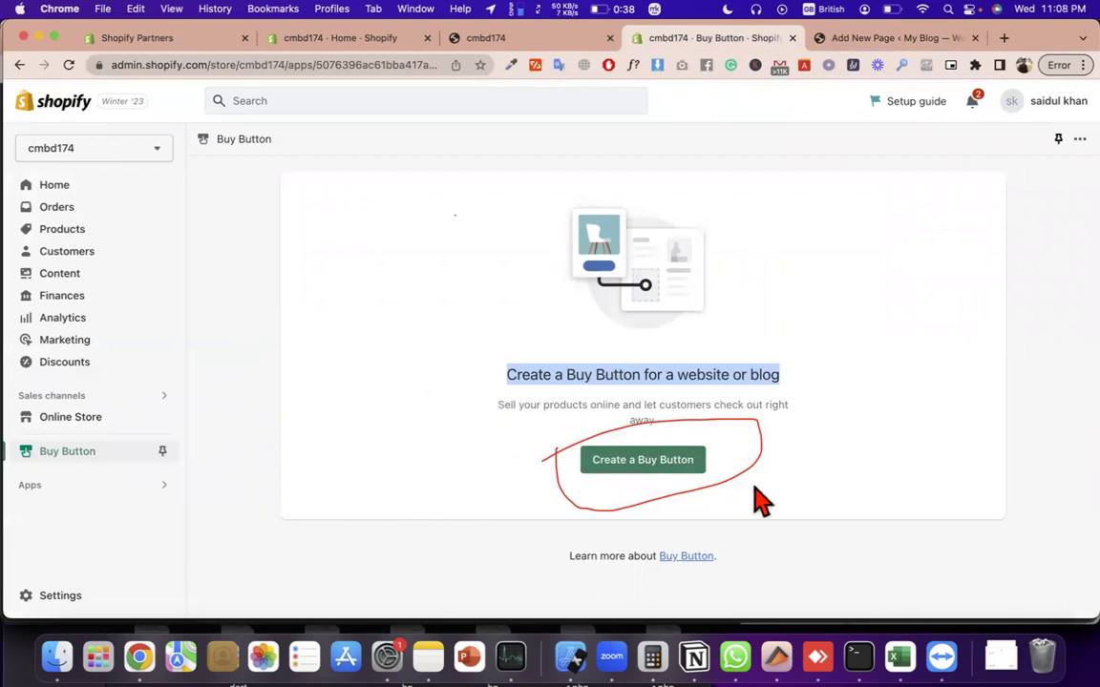
# Create a Product Buy Button for the Black Printed Cotton T-Shirt ($90.00).
pyautogui.click(680, 465)
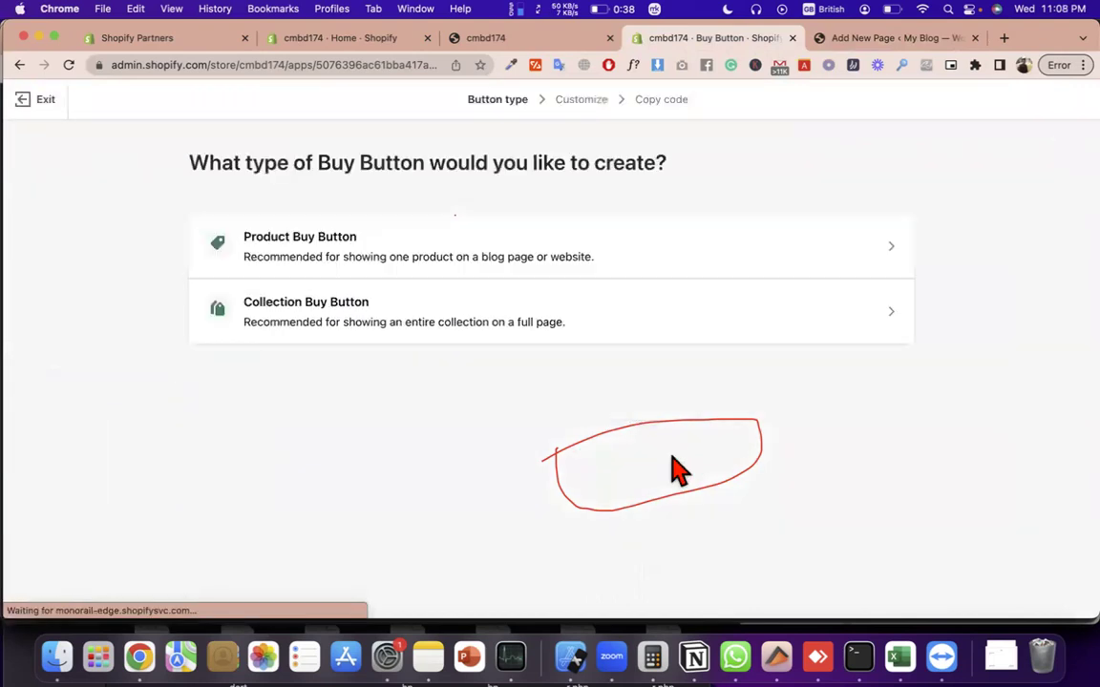
pyautogui.click(418, 256)
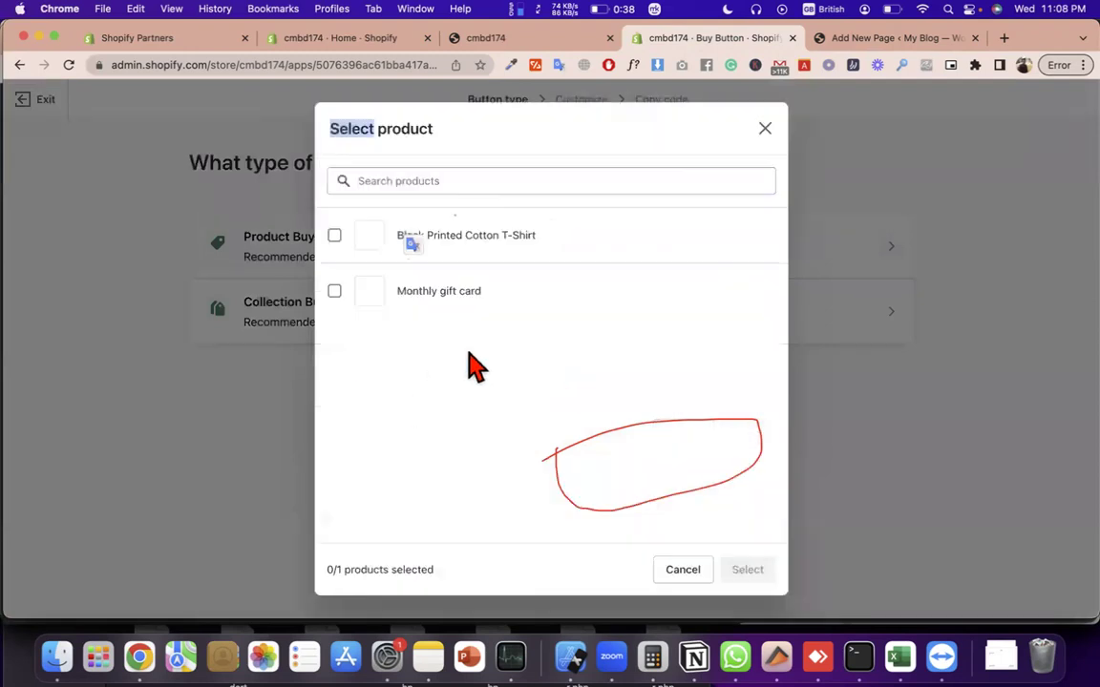
pyautogui.click(334, 235)
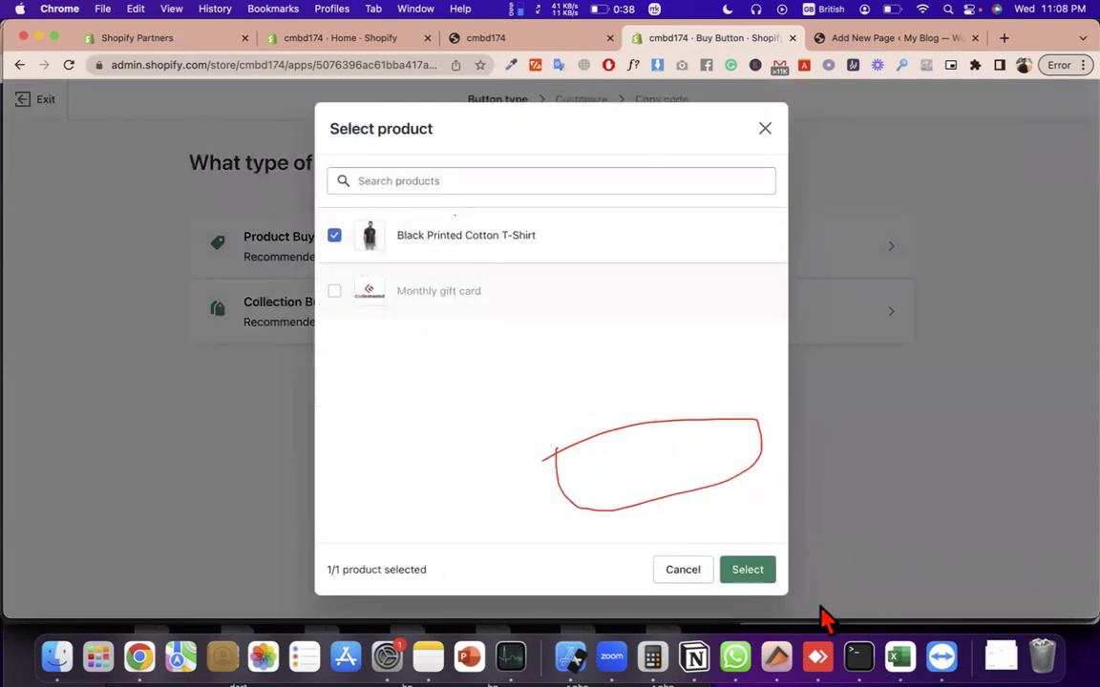
pyautogui.click(748, 570)
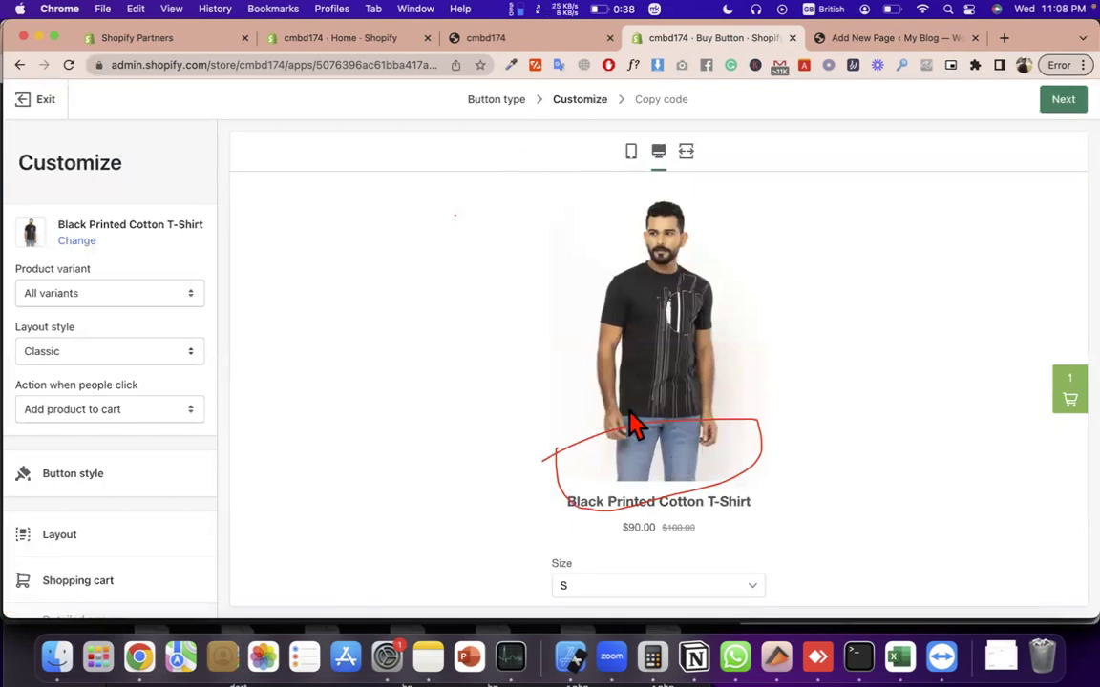
# Keep All variants, switch the layout style to Full view, and keep Add to cart on click.
pyautogui.scroll(-3, 630, 425)
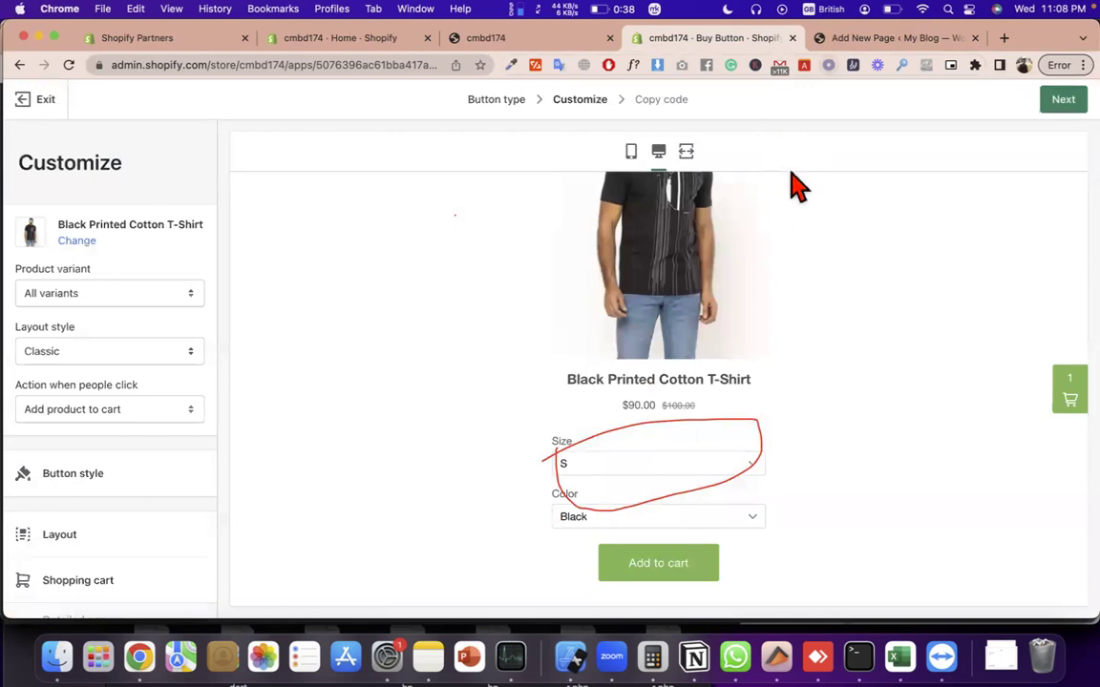
pyautogui.hotkey('ctrl', 'alt', 'a')
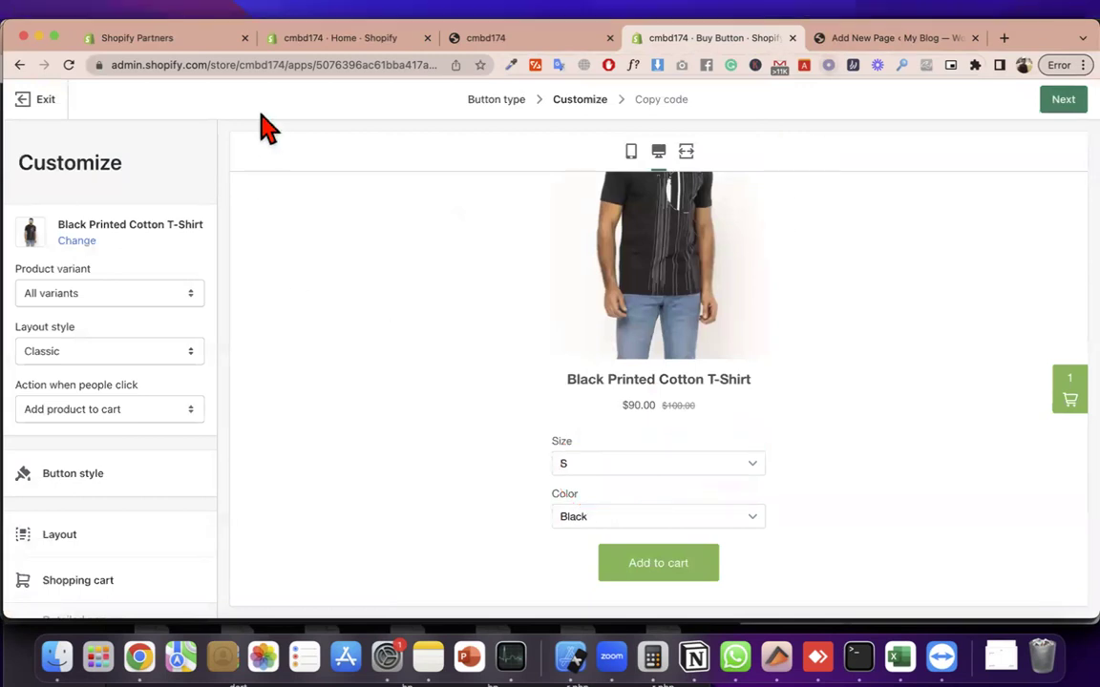
pyautogui.click(93, 298)
pyautogui.click(119, 293)
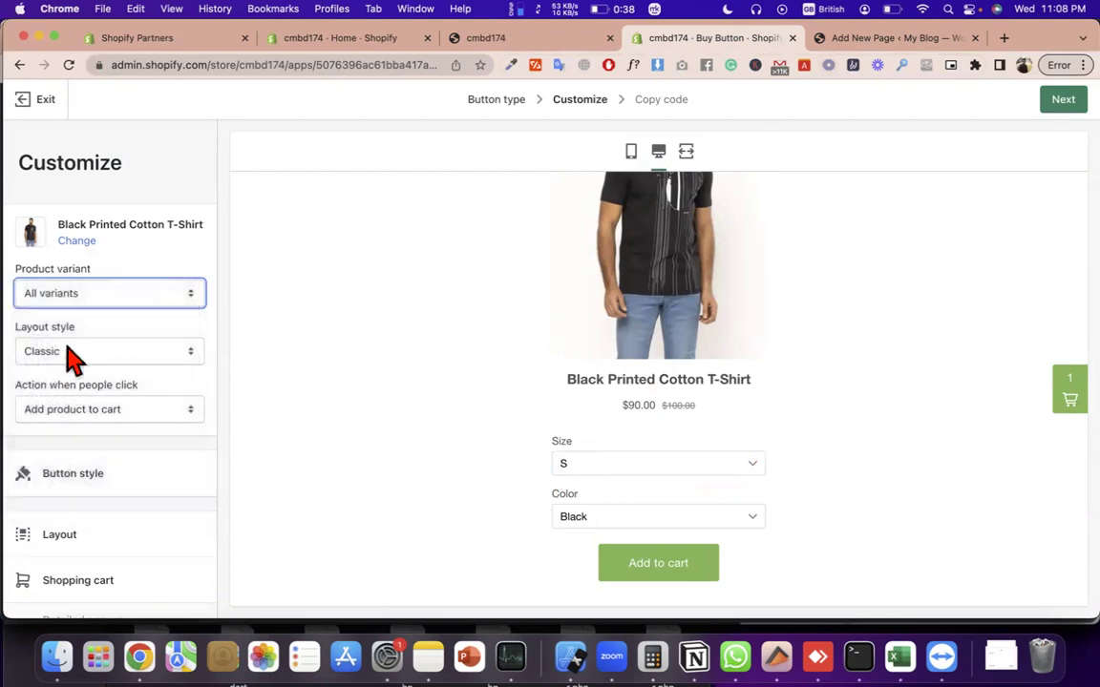
pyautogui.click(73, 353)
pyautogui.click(101, 382)
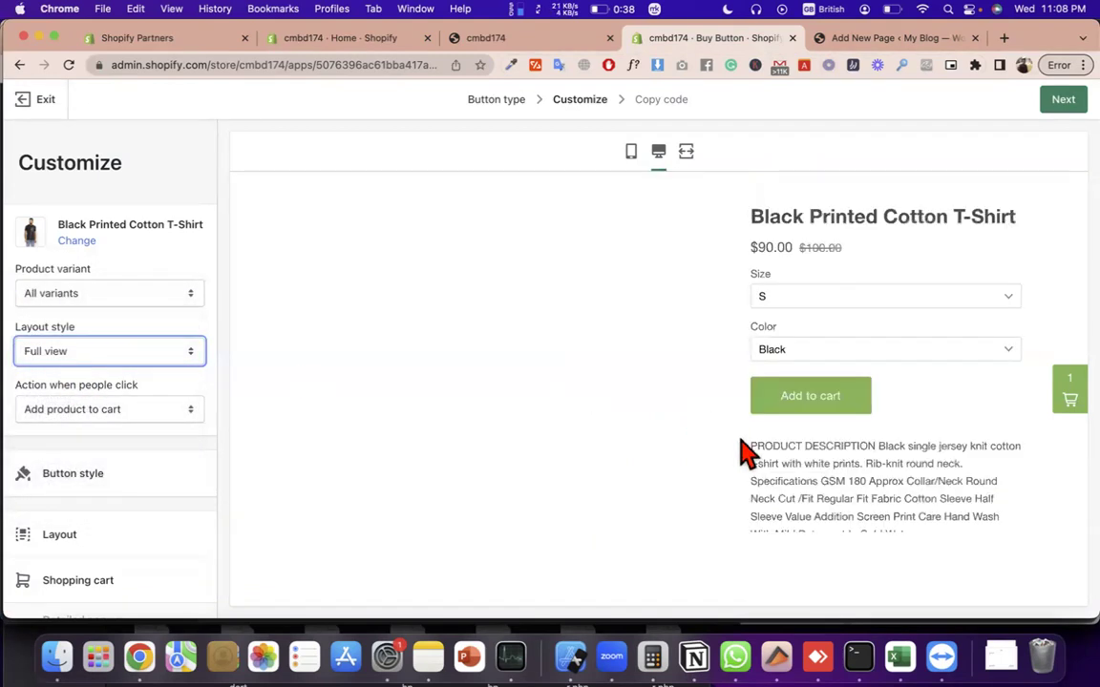
pyautogui.scroll(-4, 633, 503)
pyautogui.scroll(3, 633, 504)
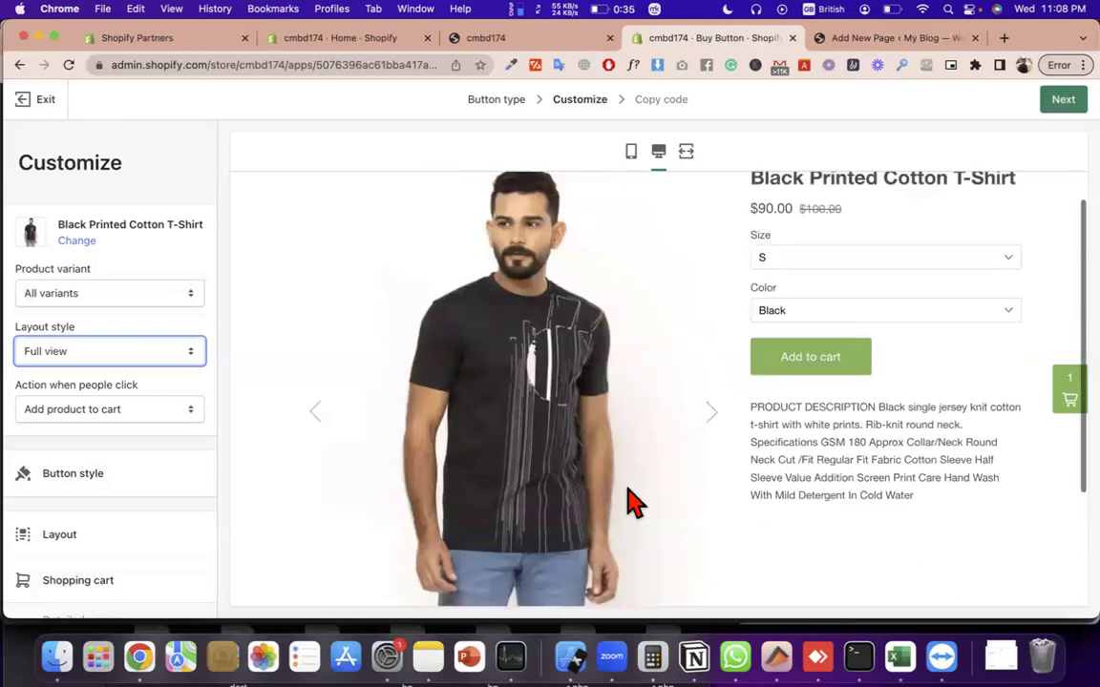
pyautogui.scroll(1, 633, 503)
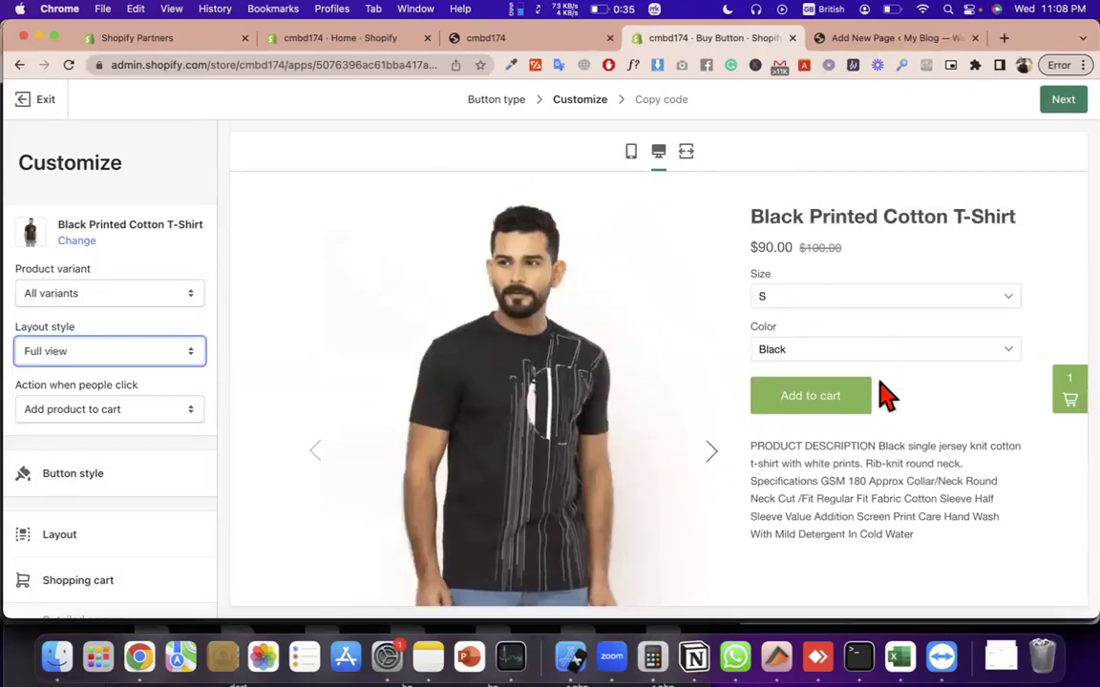
pyautogui.click(113, 413)
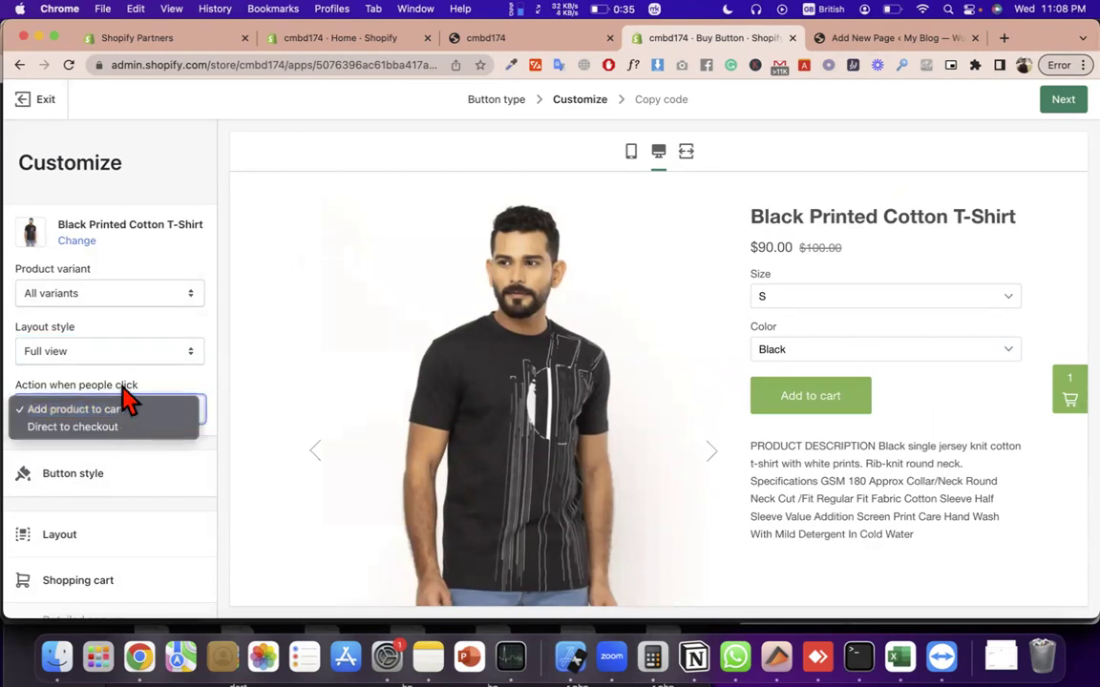
pyautogui.click(130, 406)
# Narrow the Add to cart button to 24 px width, leaving its colour unchanged.
pyautogui.scroll(-3, 122, 524)
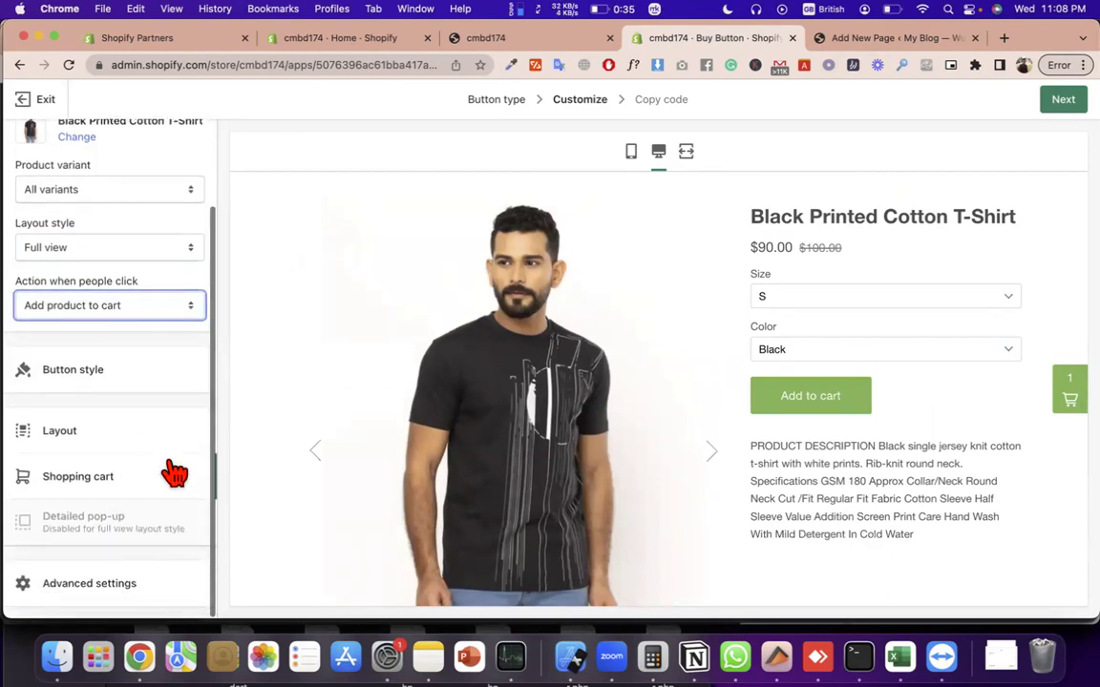
pyautogui.click(108, 387)
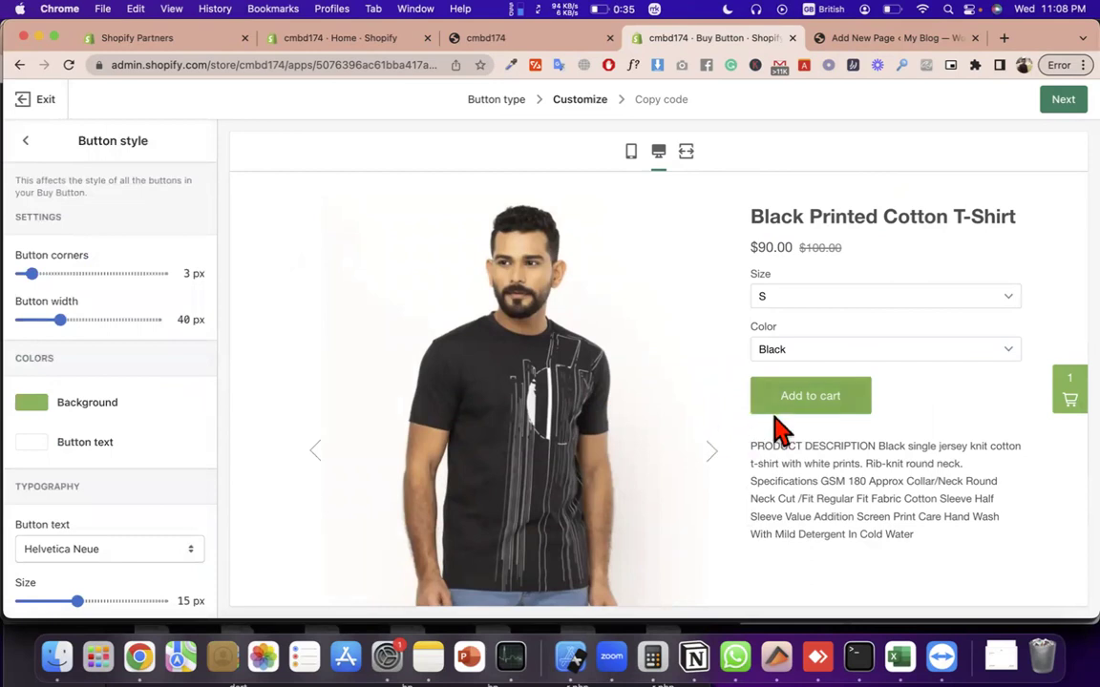
pyautogui.click(101, 406)
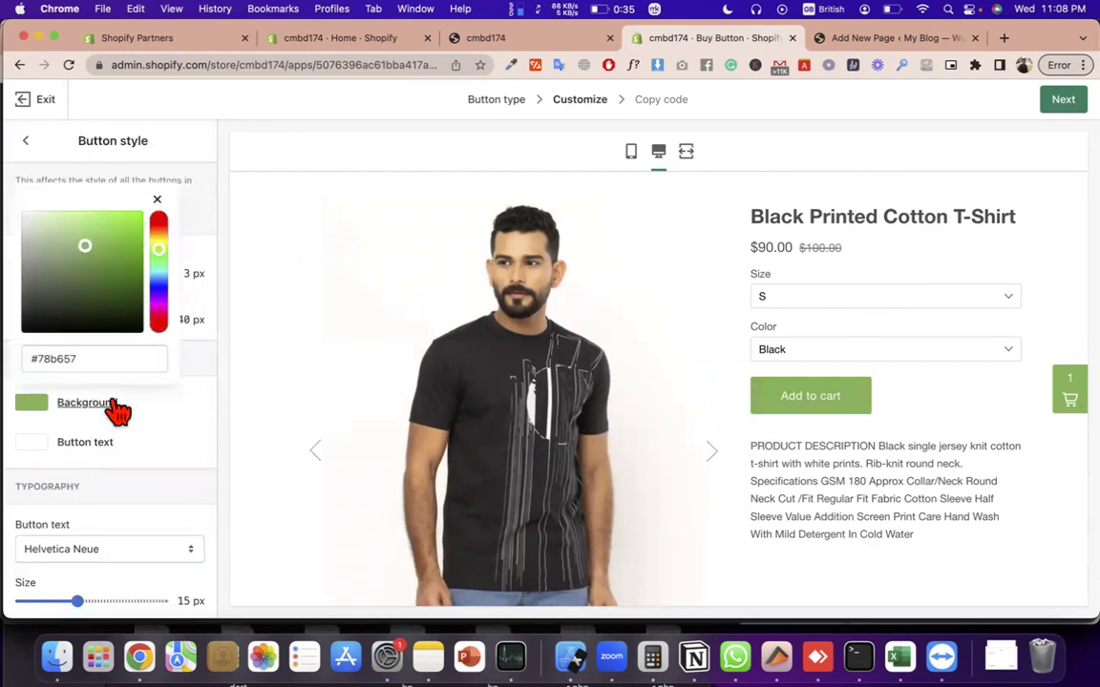
pyautogui.click(181, 412)
pyautogui.moveTo(62, 320)
pyautogui.mouseDown()
pyautogui.moveTo(117, 309)
pyautogui.moveTo(43, 317)
pyautogui.mouseUp()
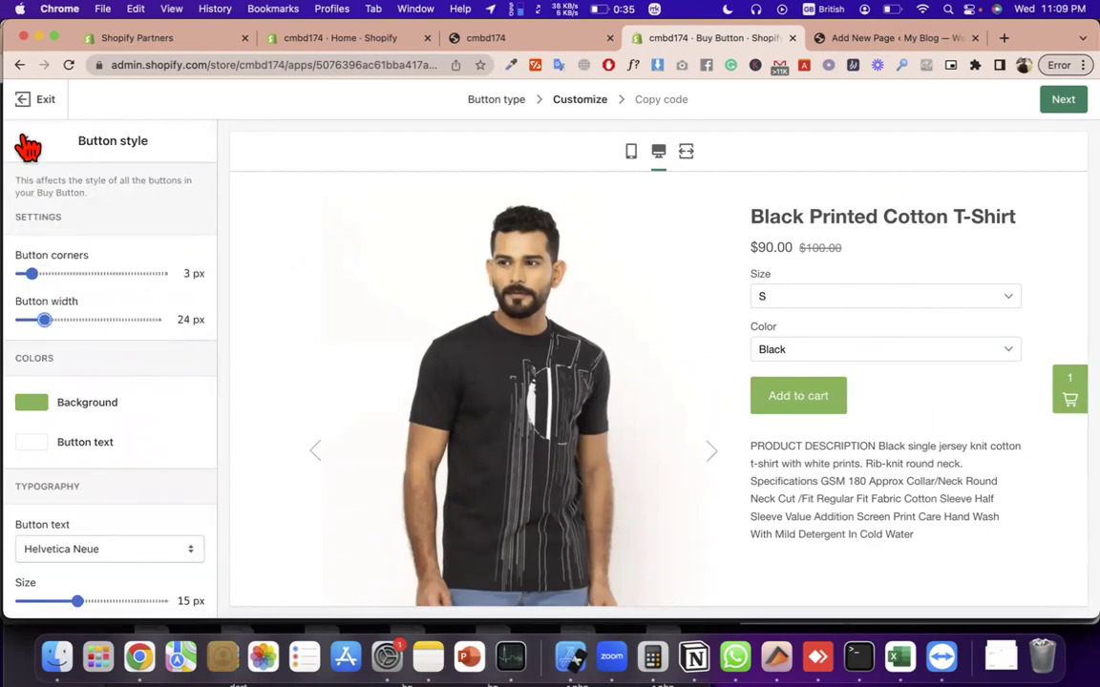
pyautogui.click(26, 140)
pyautogui.click(123, 429)
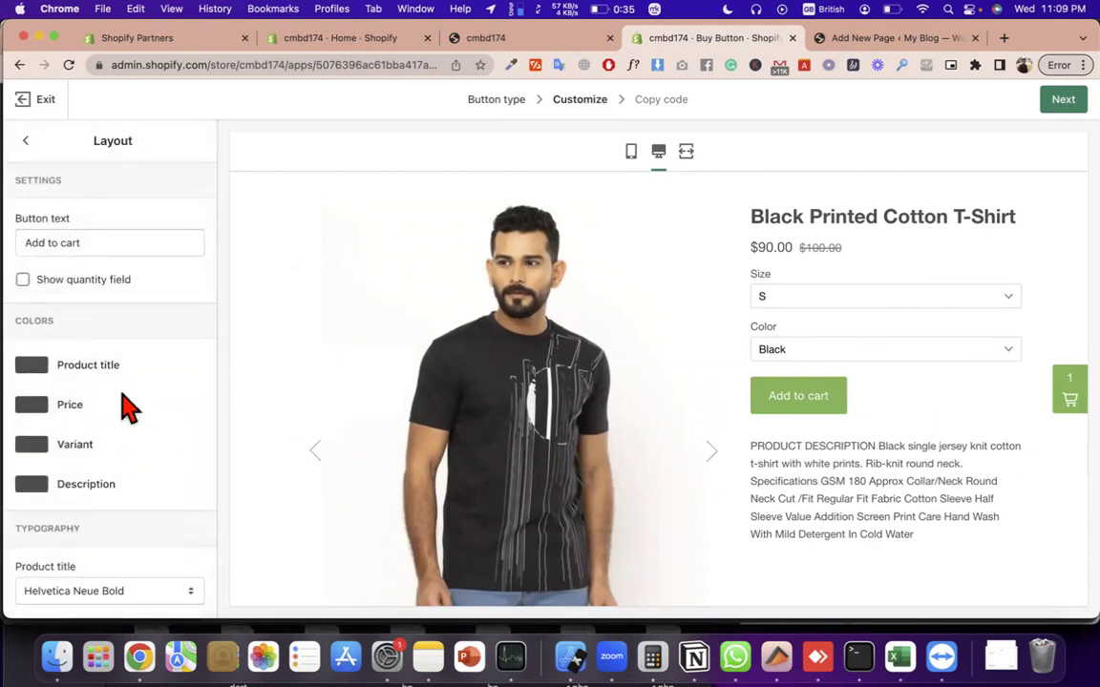
pyautogui.scroll(-8, 129, 410)
pyautogui.moveTo(68, 351); pyautogui.dragTo(80, 352)
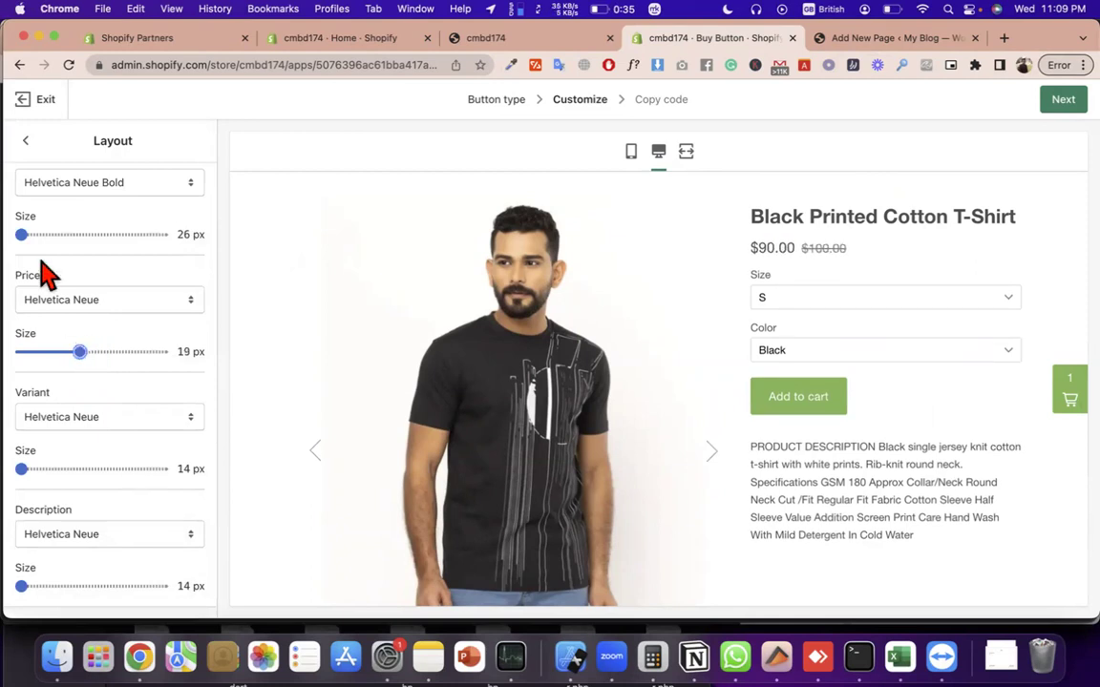
pyautogui.click(29, 149)
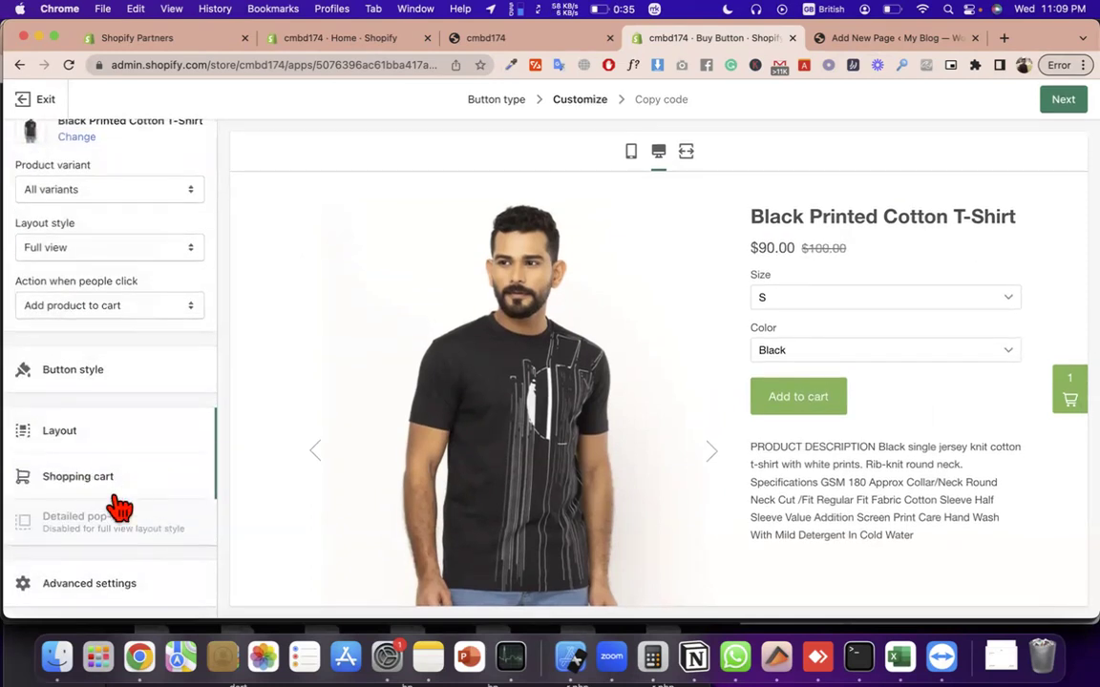
# Copy the Buy Button embed code and paste it into the WordPress Custom HTML block.
pyautogui.click(1064, 101)
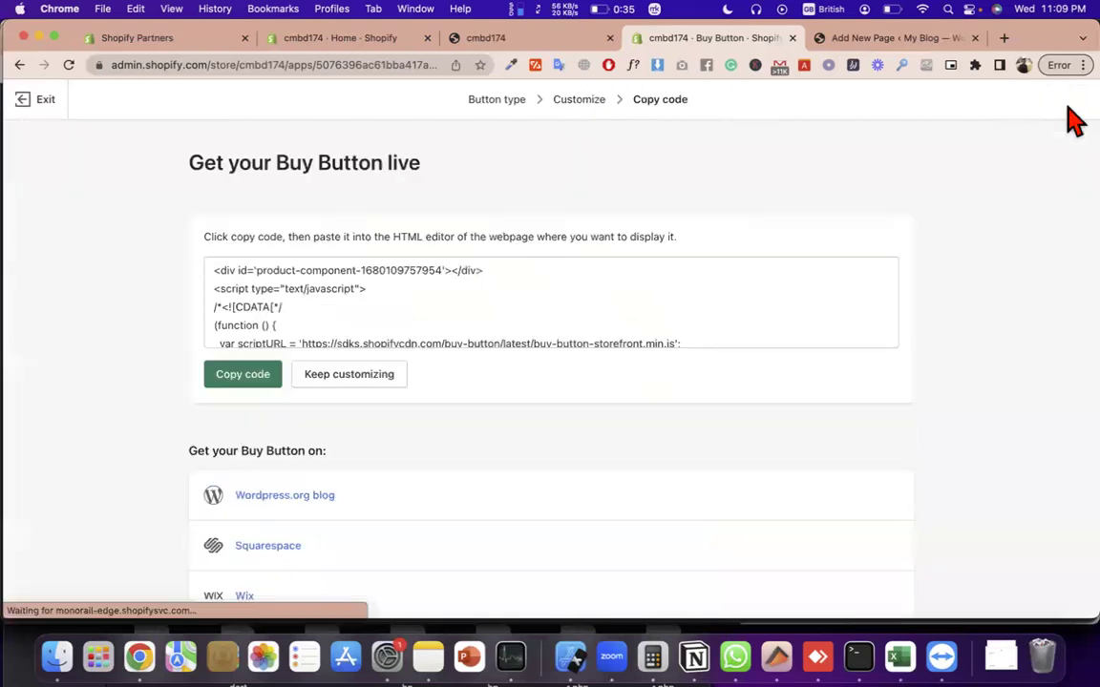
pyautogui.click(246, 386)
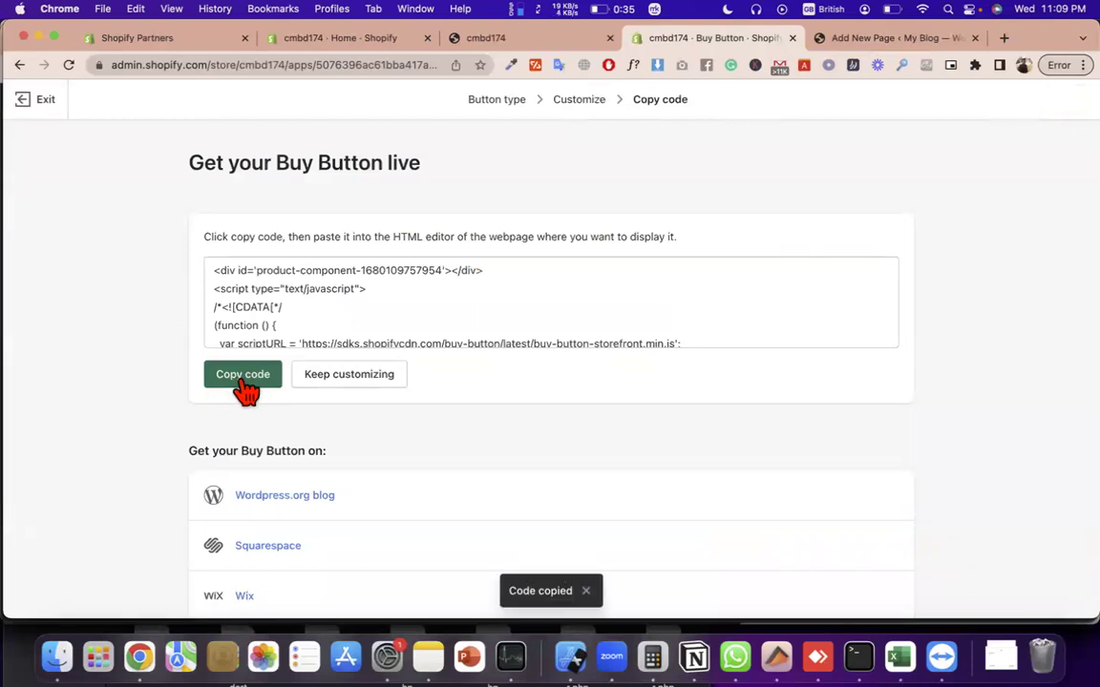
pyautogui.click(876, 40)
pyautogui.click(254, 276)
pyautogui.press('super+v')
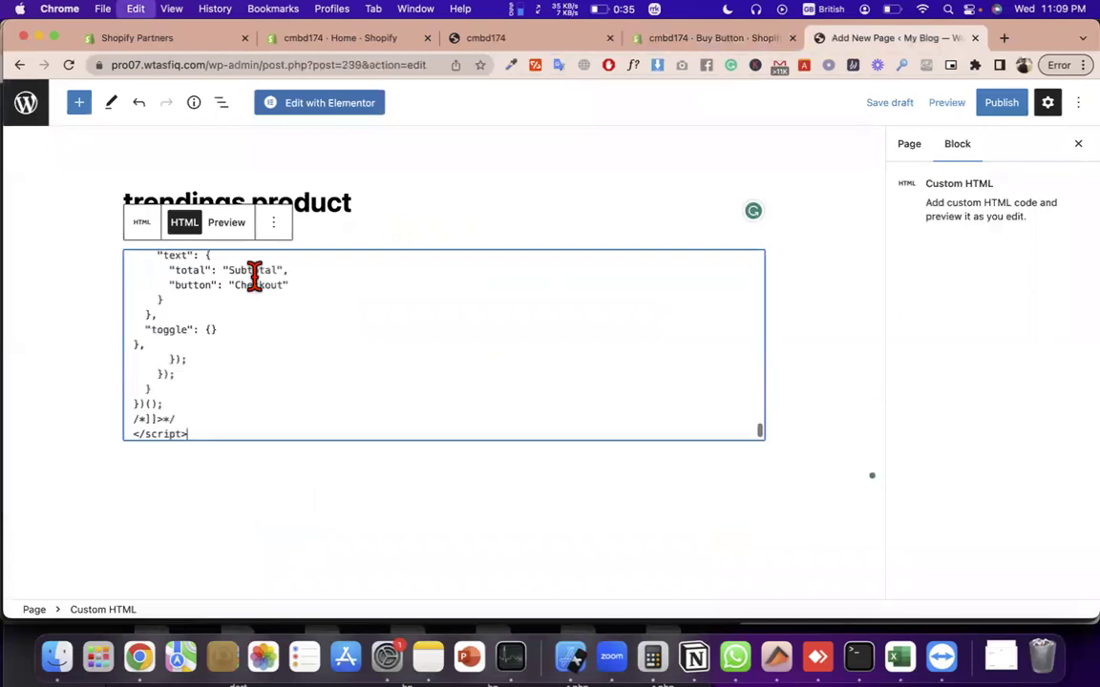
# Publish and view the 'trendings product' page, then copy Shopify's embed code again.
pyautogui.click(1014, 113)
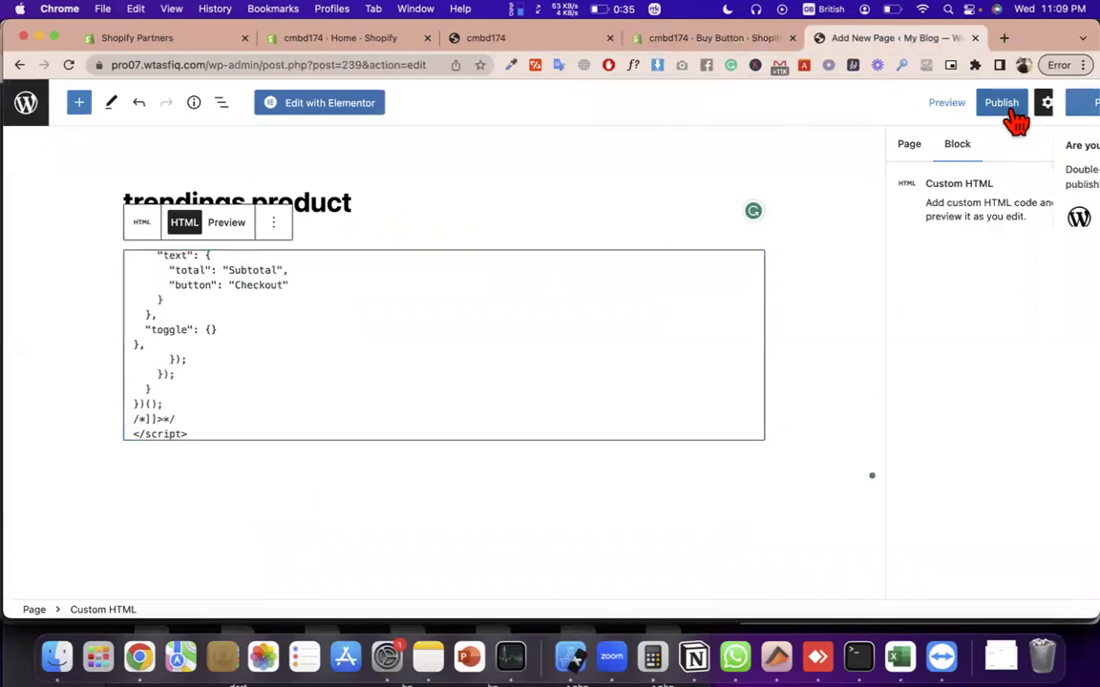
pyautogui.click(949, 107)
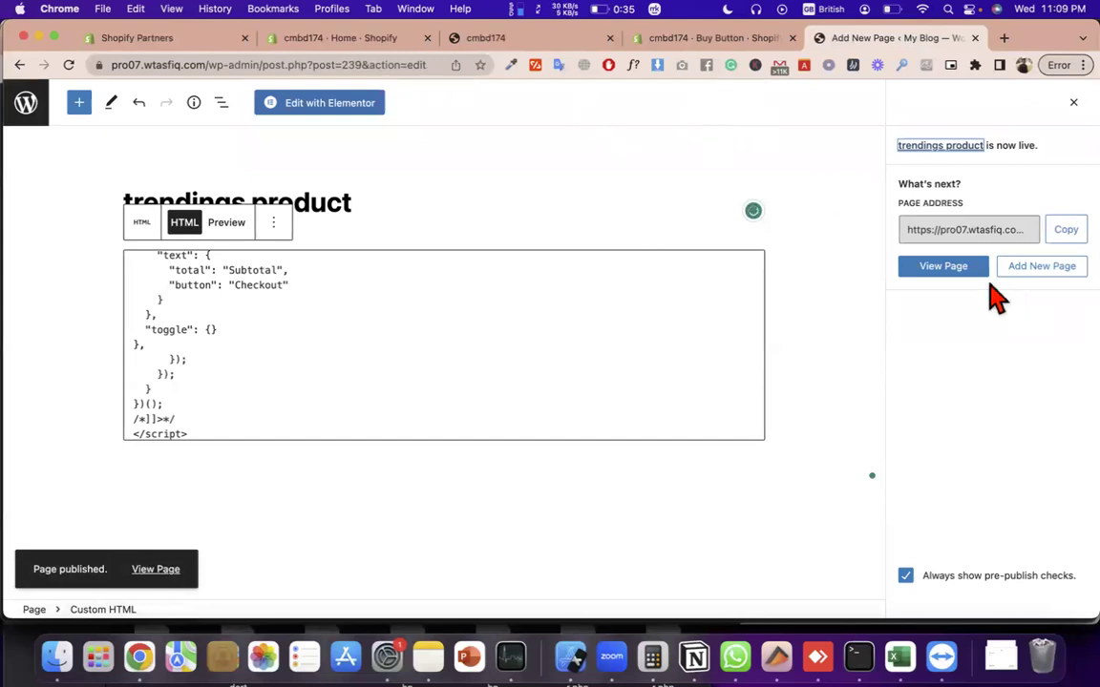
pyautogui.click(945, 269)
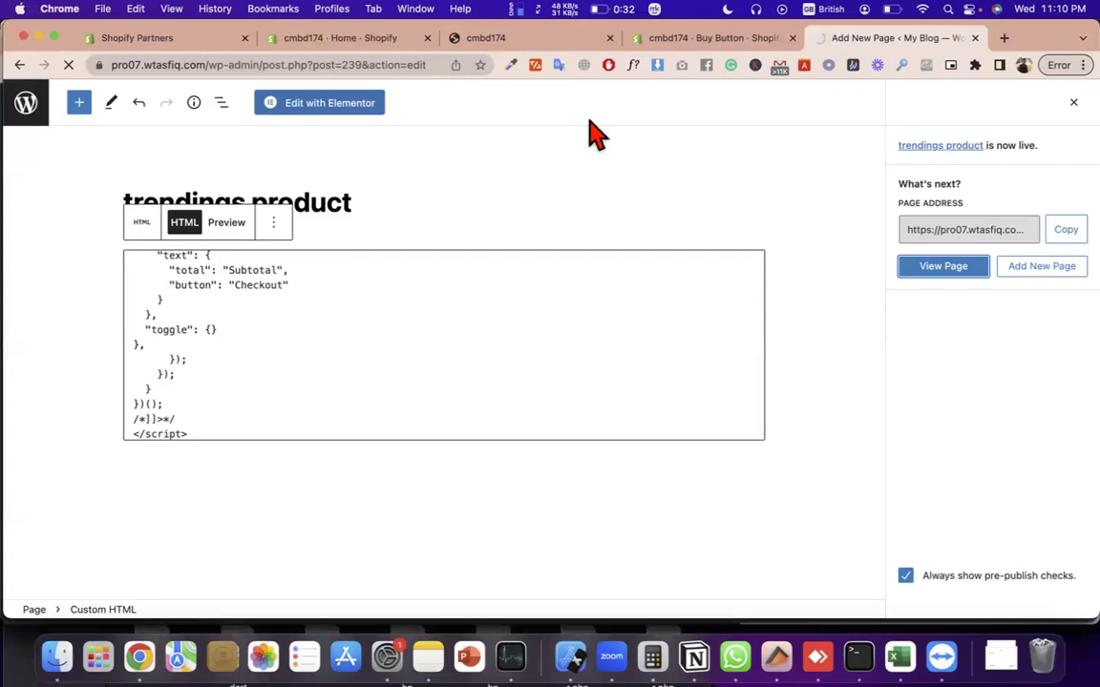
pyautogui.click(719, 40)
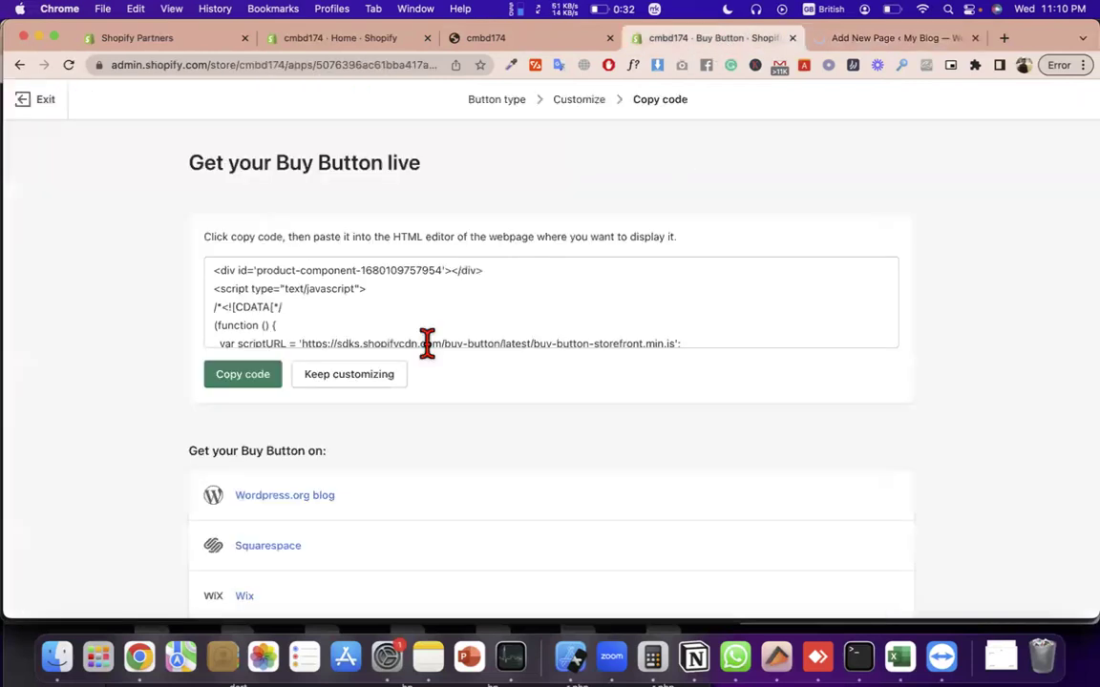
pyautogui.click(242, 375)
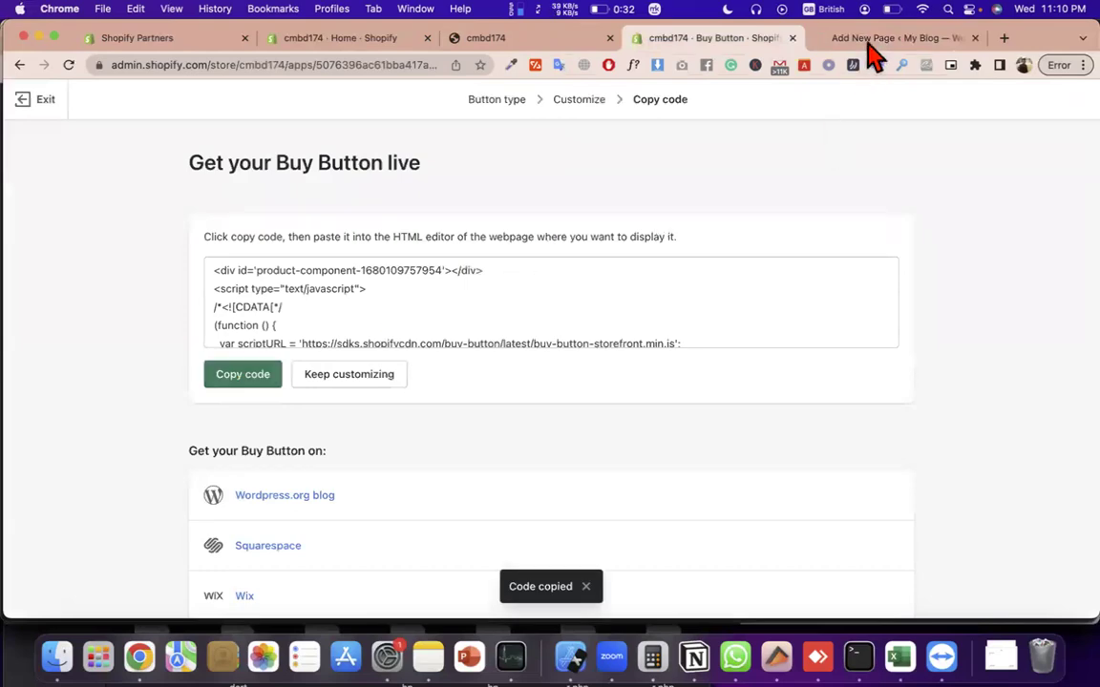
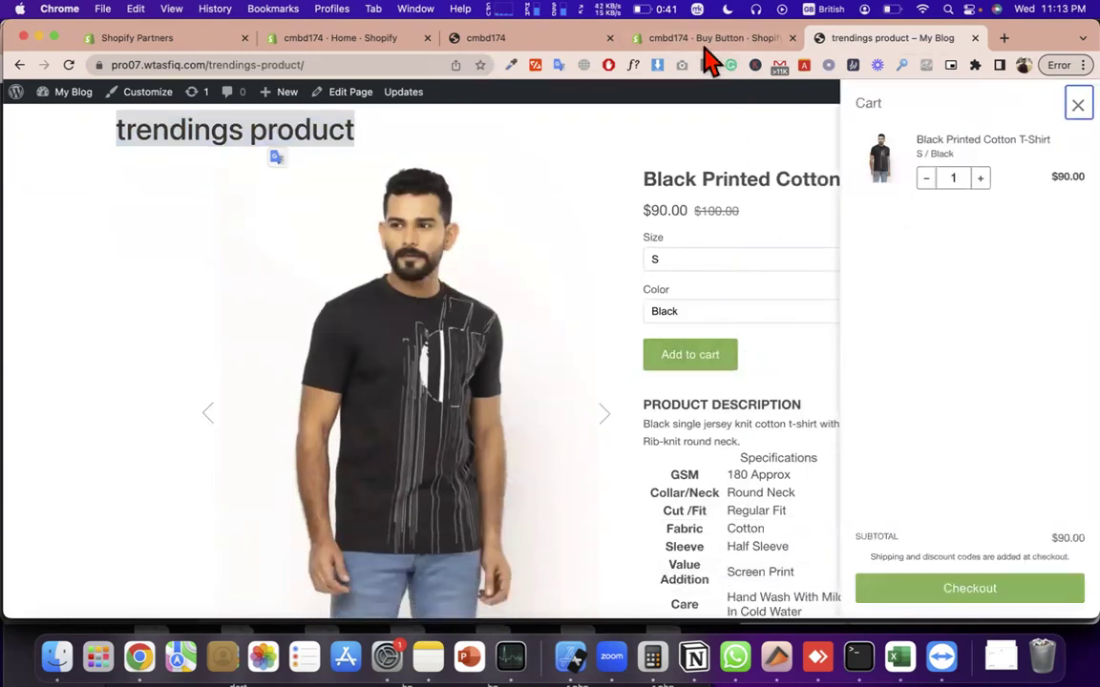
pyautogui.click(990, 601)
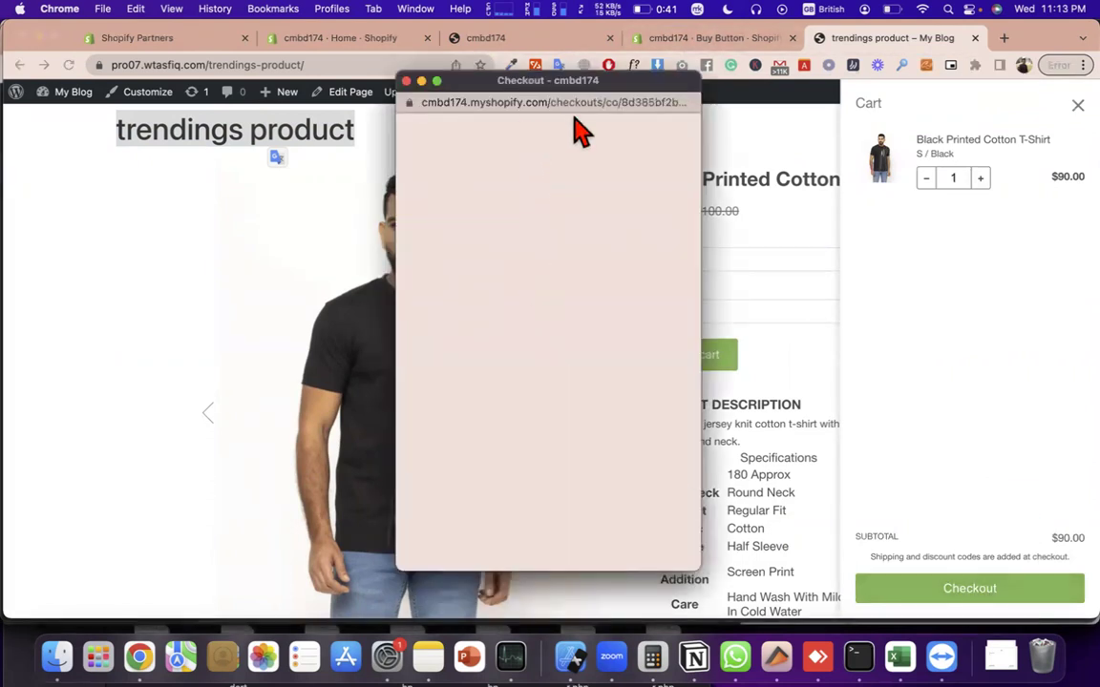
pyautogui.doubleClick(524, 102)
pyautogui.click(521, 102)
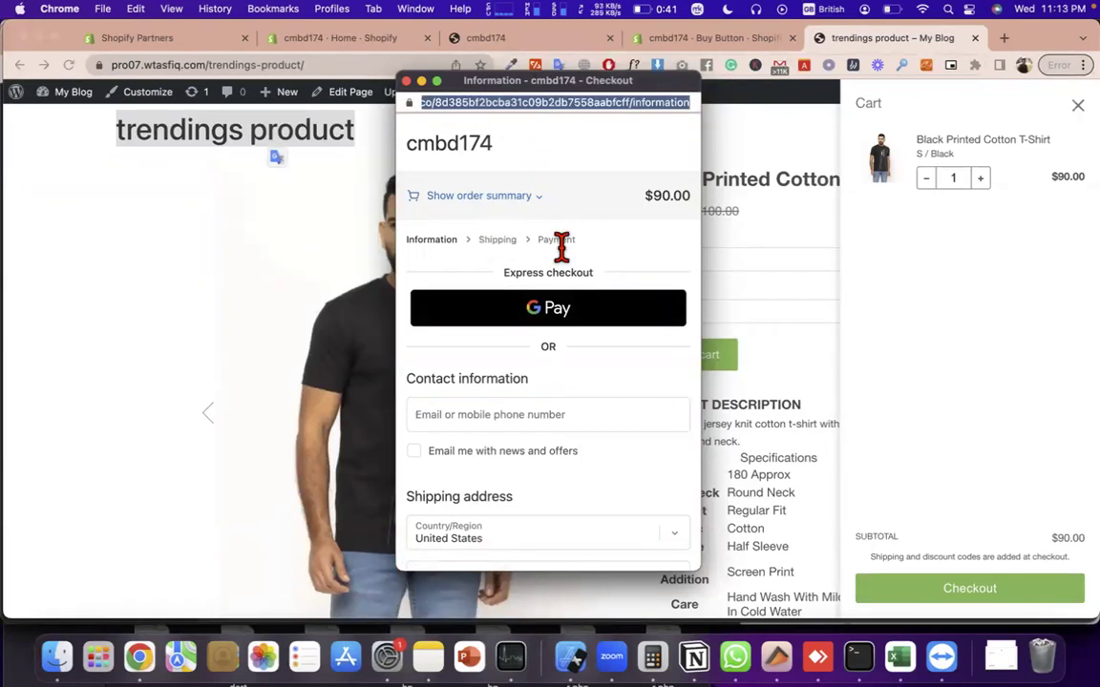
pyautogui.scroll(-1, 565, 302)
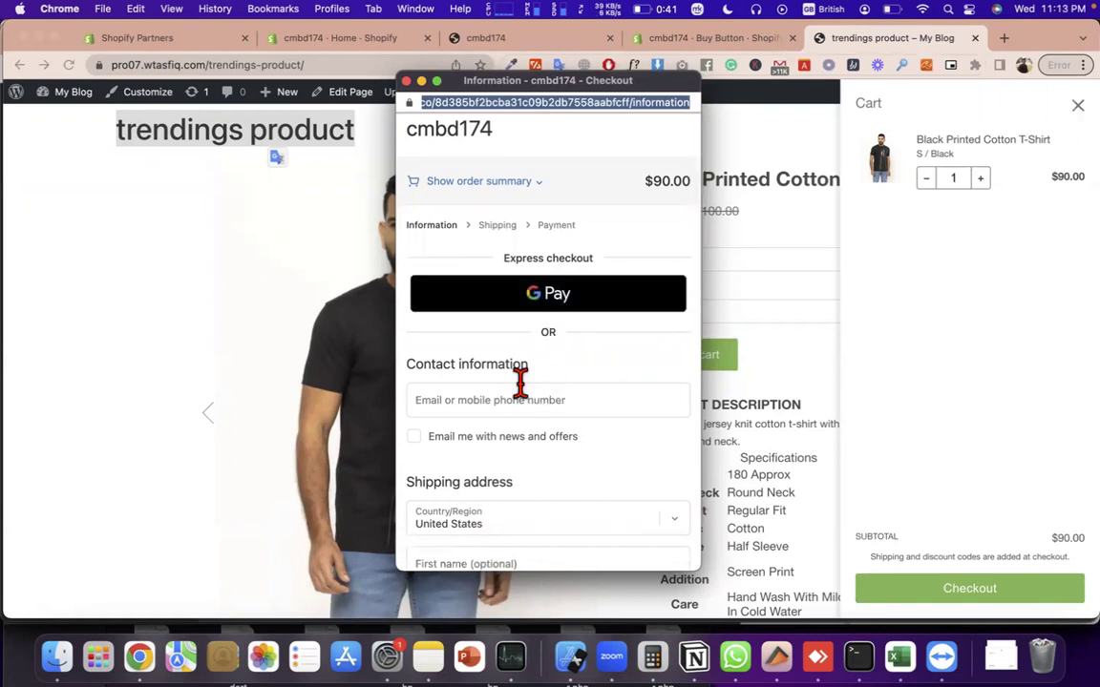
pyautogui.scroll(-6, 521, 385)
pyautogui.scroll(-1, 534, 412)
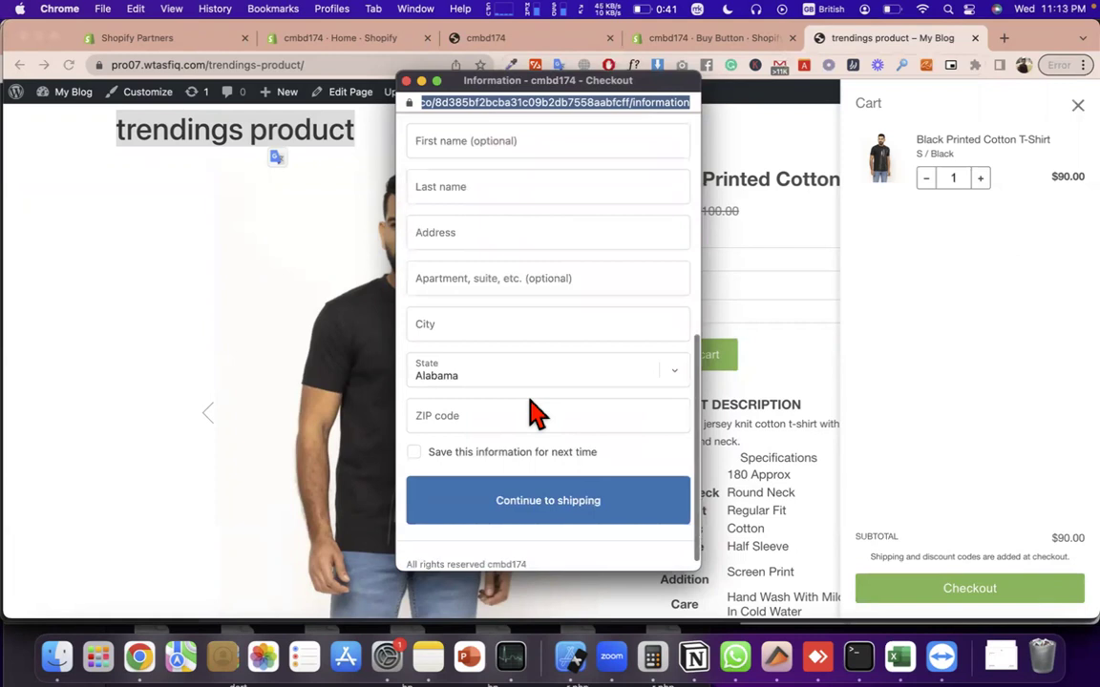
pyautogui.click(407, 80)
pyautogui.moveTo(412, 93)
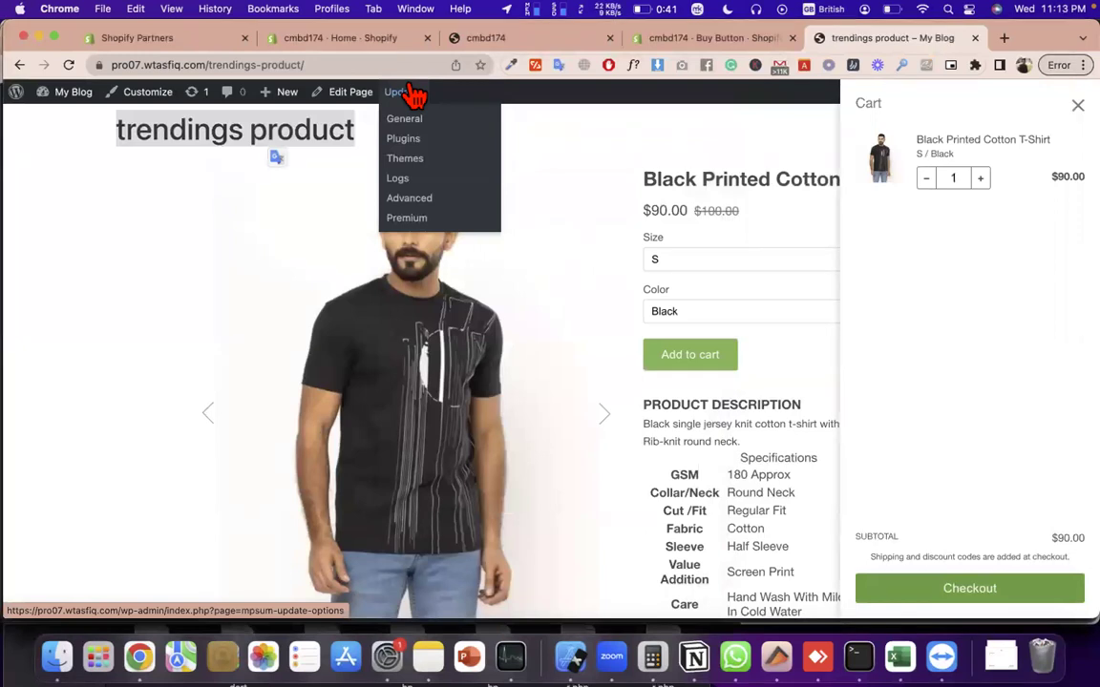
# Select the Black Printed Cotton T-Shirt title and scroll through the product page.
pyautogui.doubleClick(731, 177)
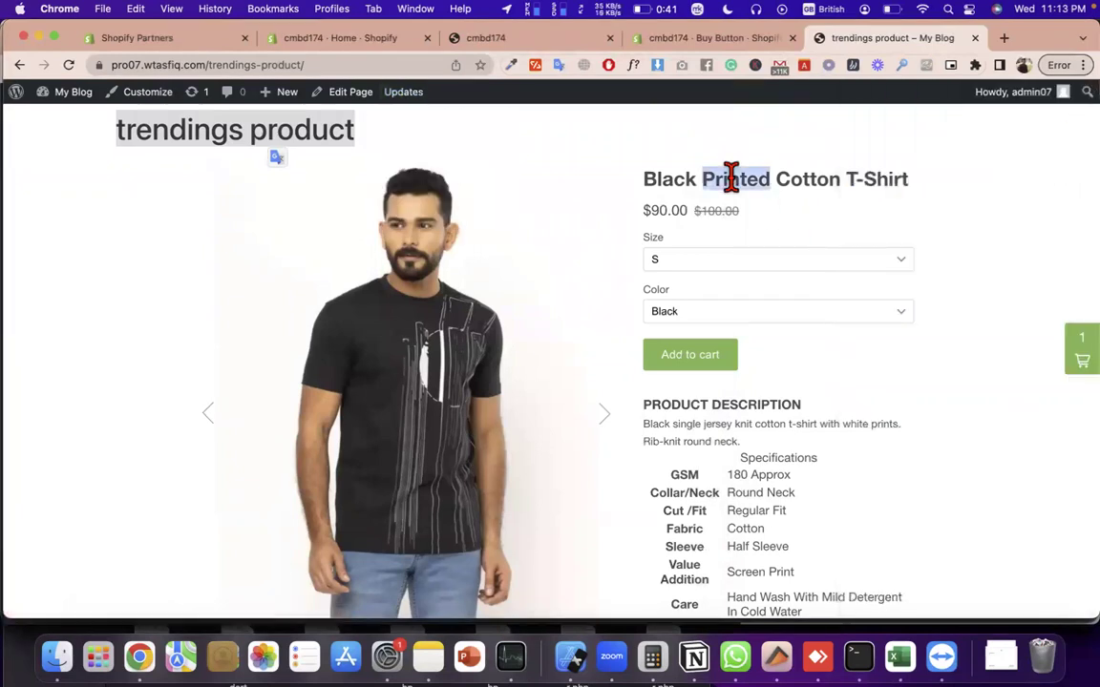
pyautogui.tripleClick(731, 177)
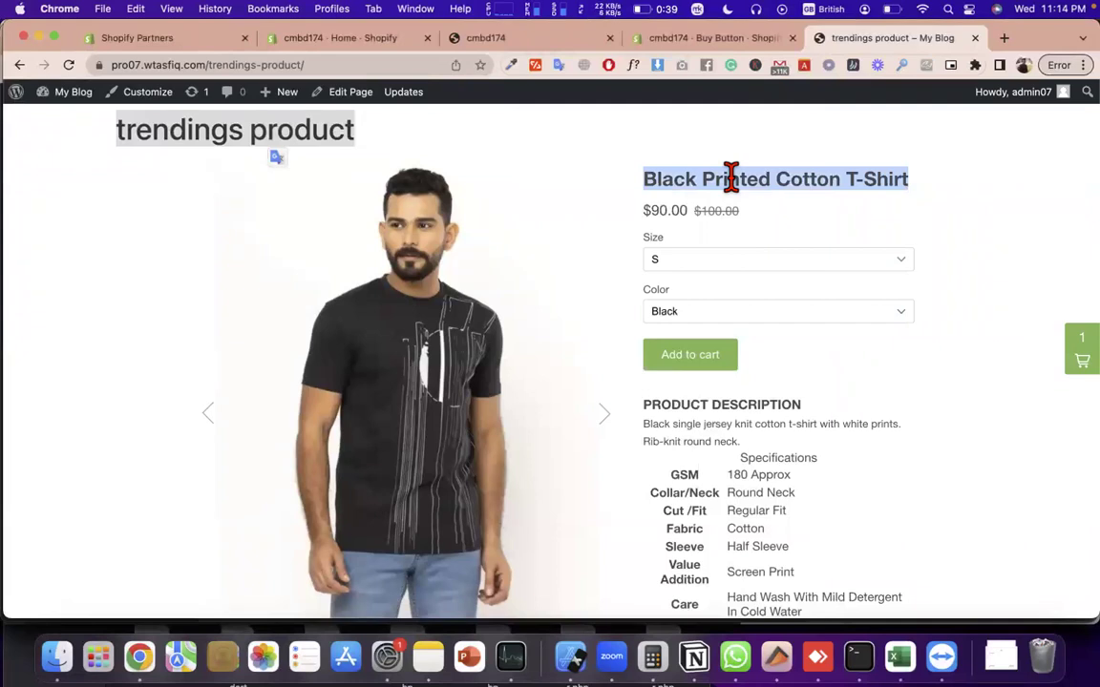
pyautogui.scroll(-3, 633, 331)
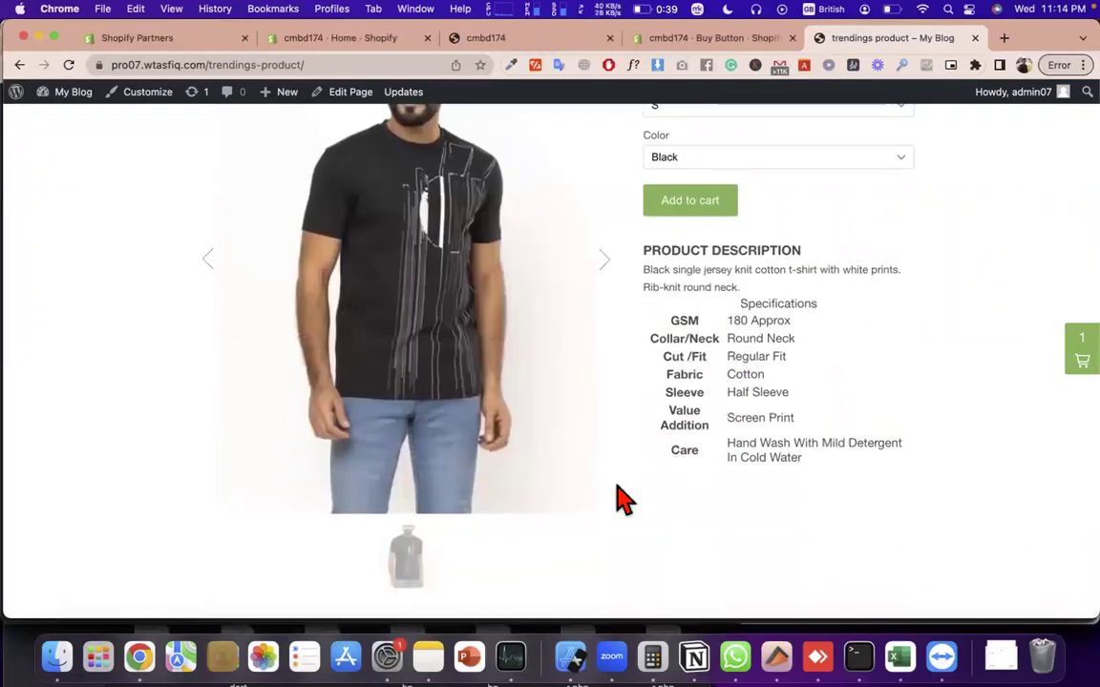
pyautogui.scroll(5, 695, 391)
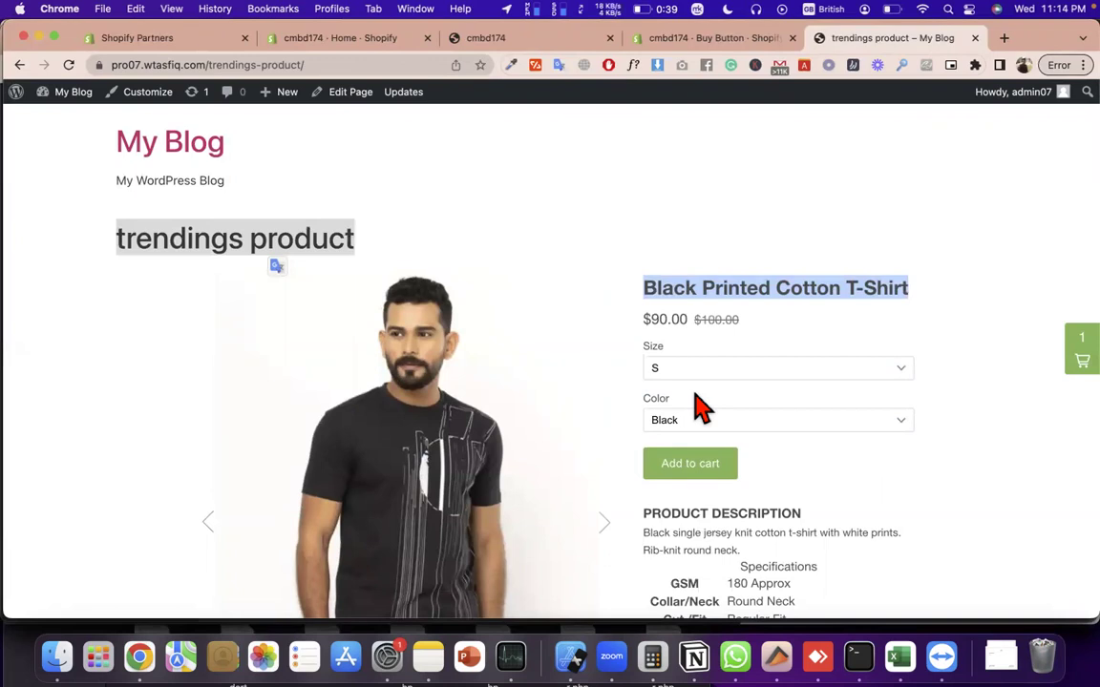
pyautogui.press('XF86AudioRaiseVolume')
pyautogui.scroll(-5, 700, 408)
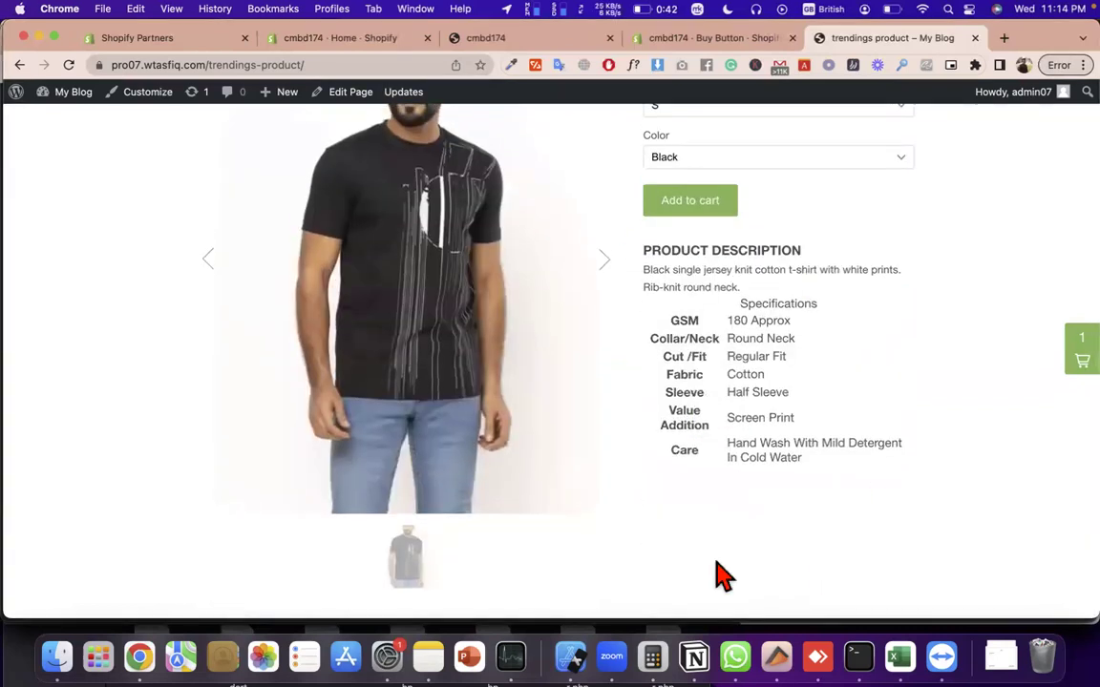
# Add another S / Black Printed Cotton T-Shirt to the cart, making quantity 2.
pyautogui.tripleClick(670, 249)
pyautogui.scroll(5, 795, 344)
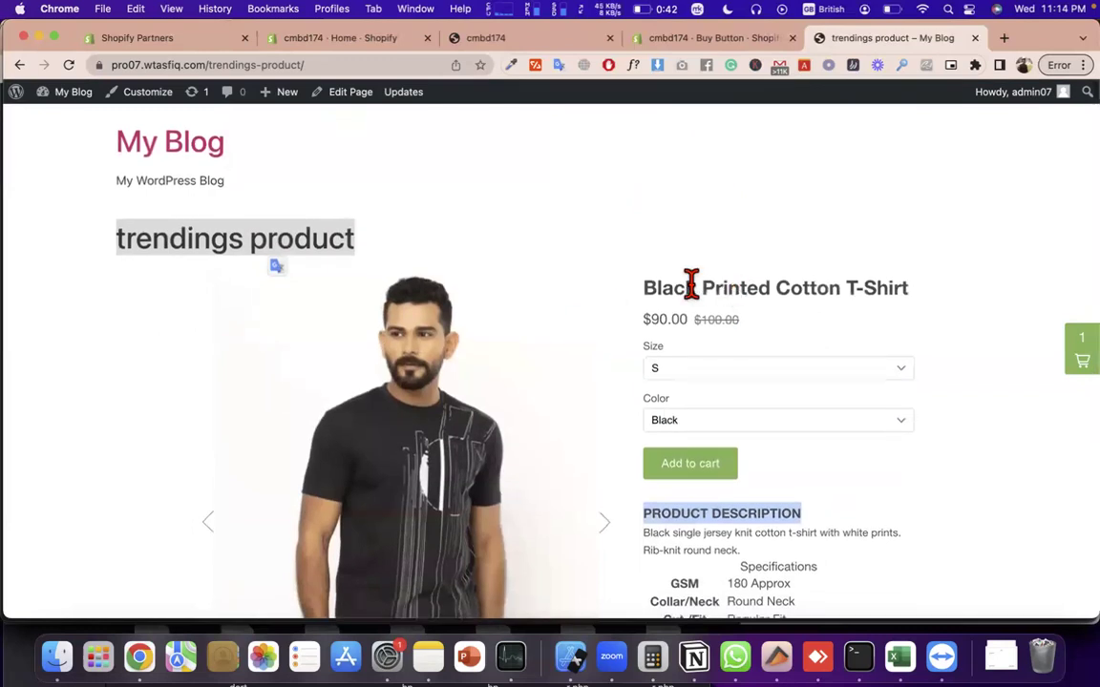
pyautogui.click(691, 285)
pyautogui.tripleClick(691, 284)
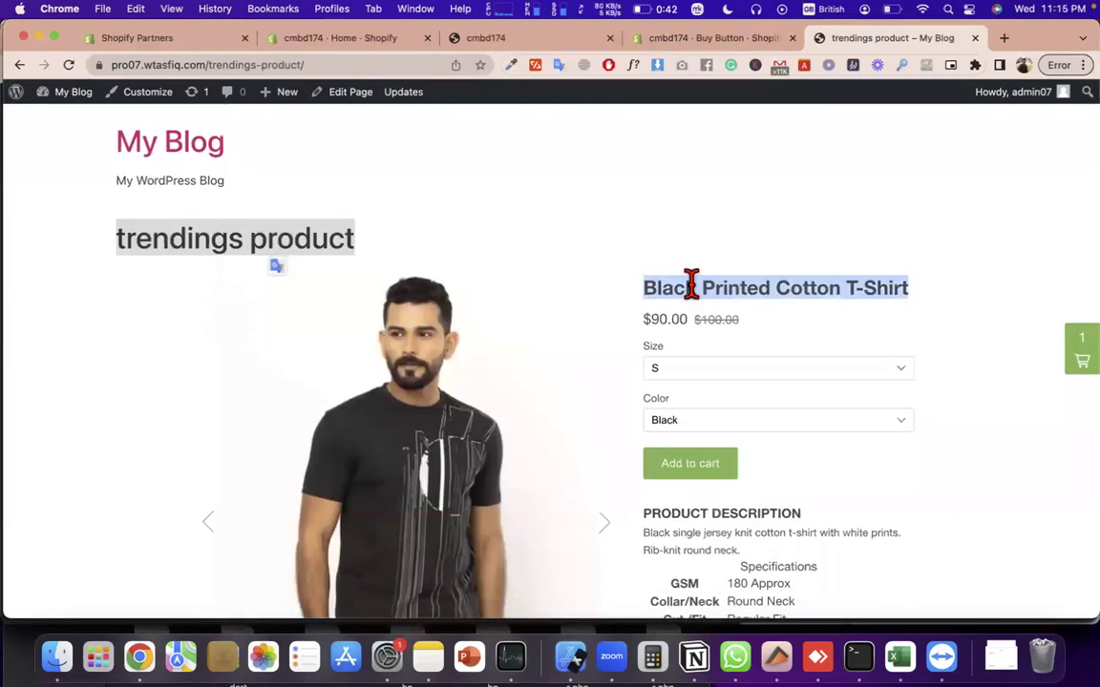
pyautogui.scroll(-5, 791, 523)
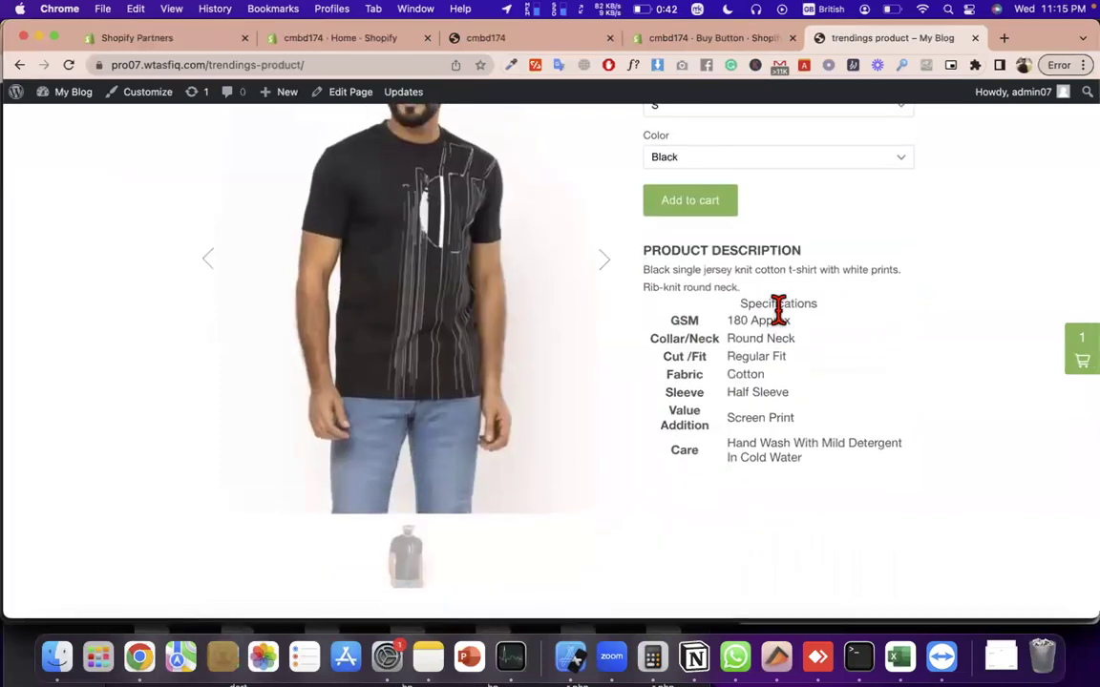
pyautogui.click(703, 212)
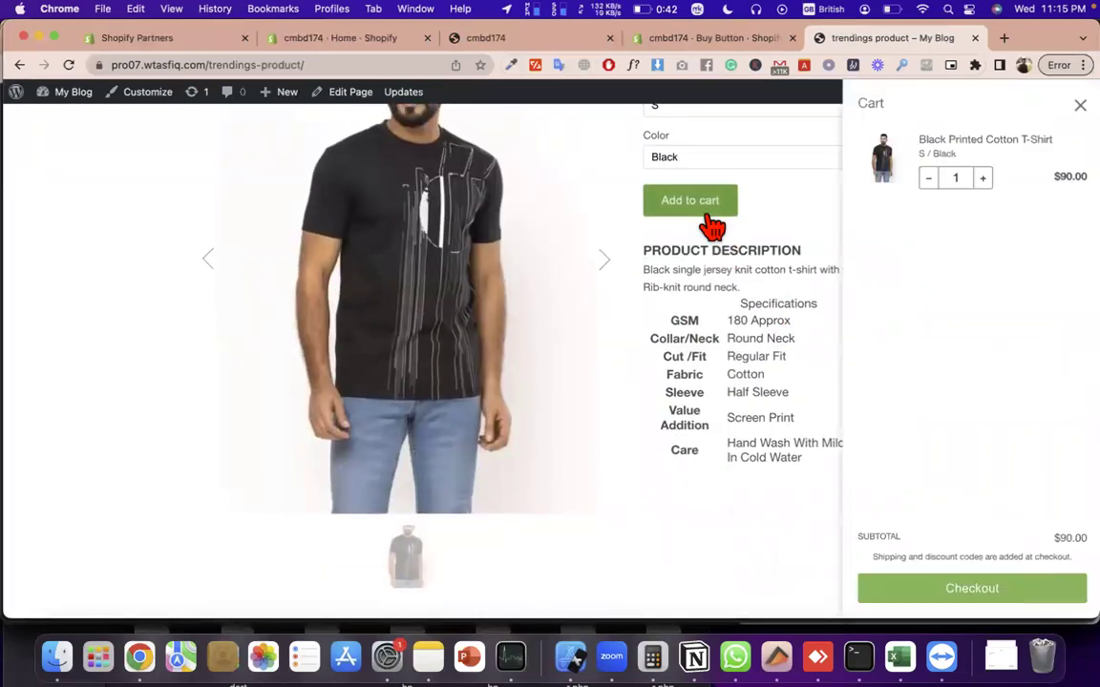
# Review the $180.00 checkout for the two-shirt cart, then close it.
pyautogui.click(928, 592)
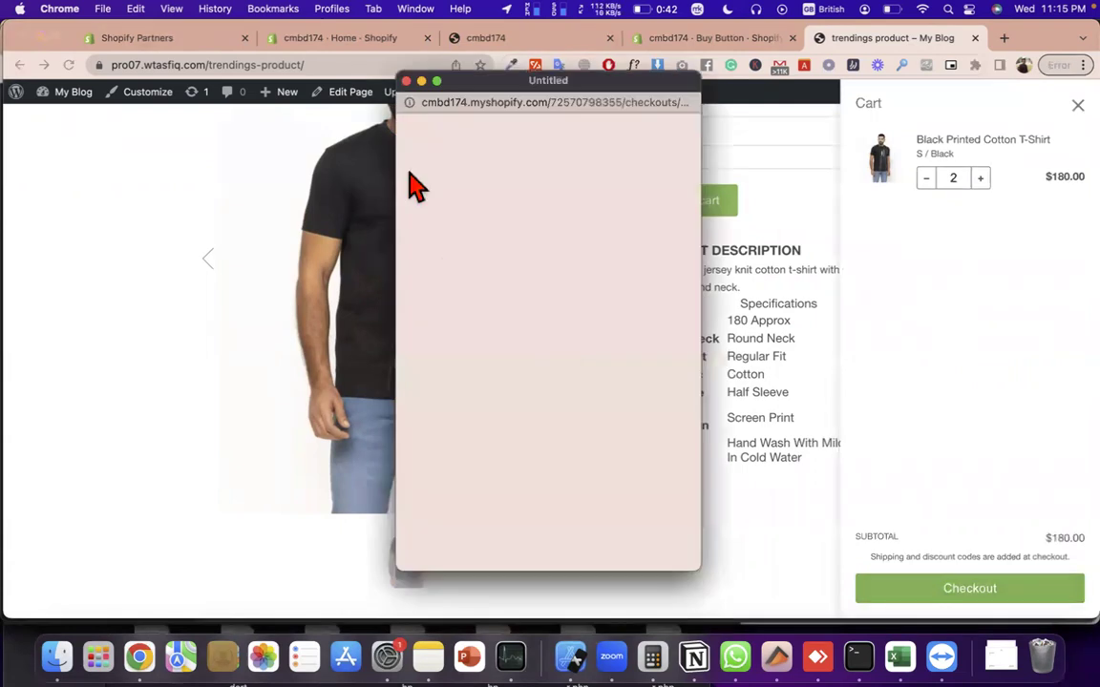
pyautogui.doubleClick(487, 105)
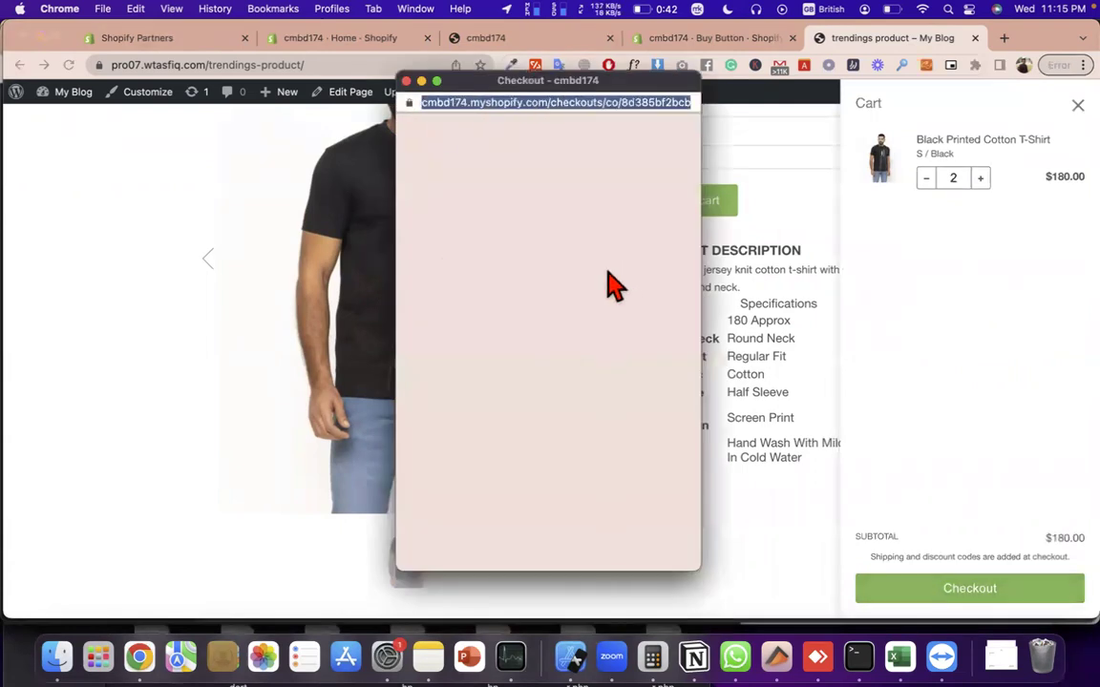
pyautogui.scroll(-5, 601, 295)
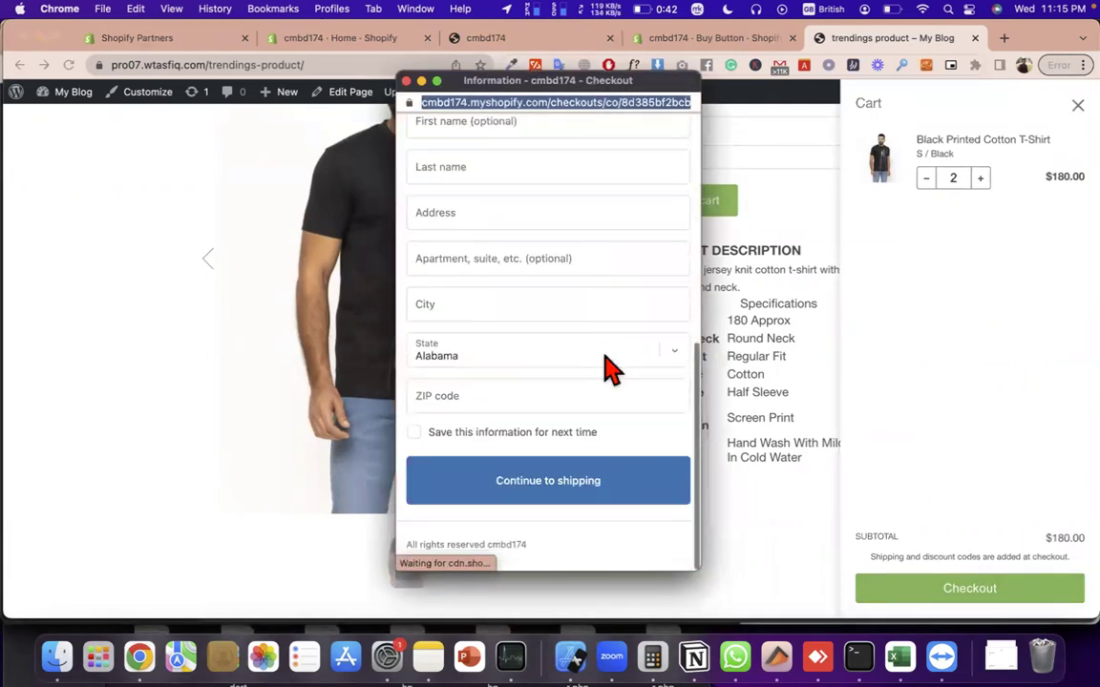
pyautogui.scroll(5, 594, 405)
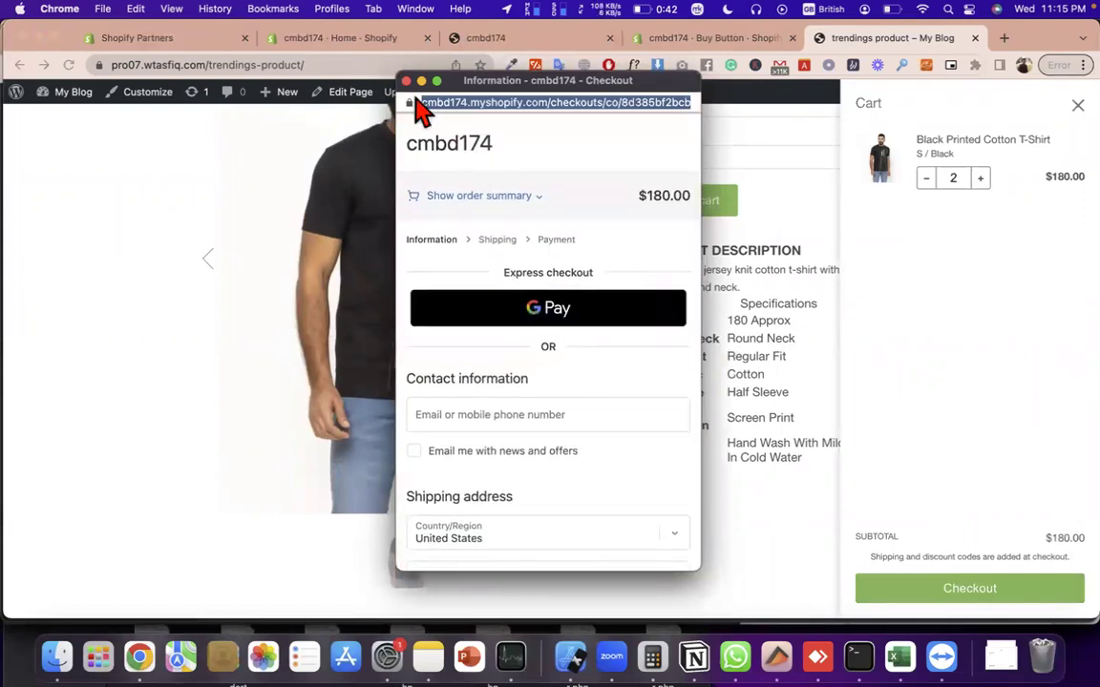
pyautogui.click(405, 81)
# Scroll back to the product page and select the Black Printed Cotton T-Shirt title.
pyautogui.scroll(5, 653, 387)
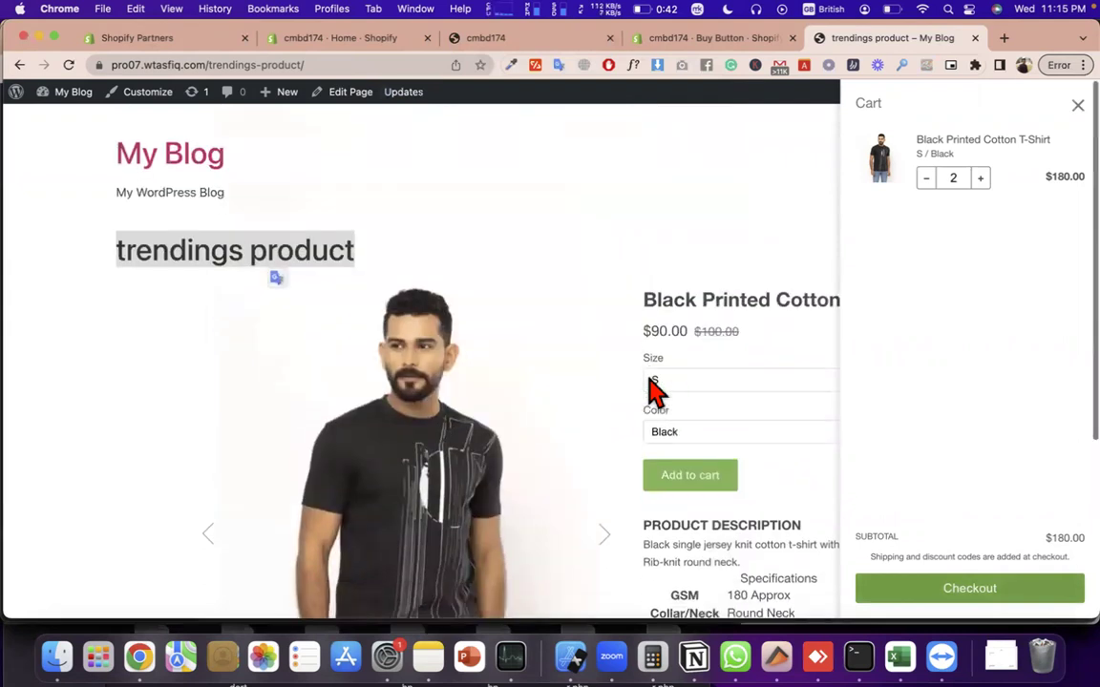
pyautogui.tripleClick(702, 283)
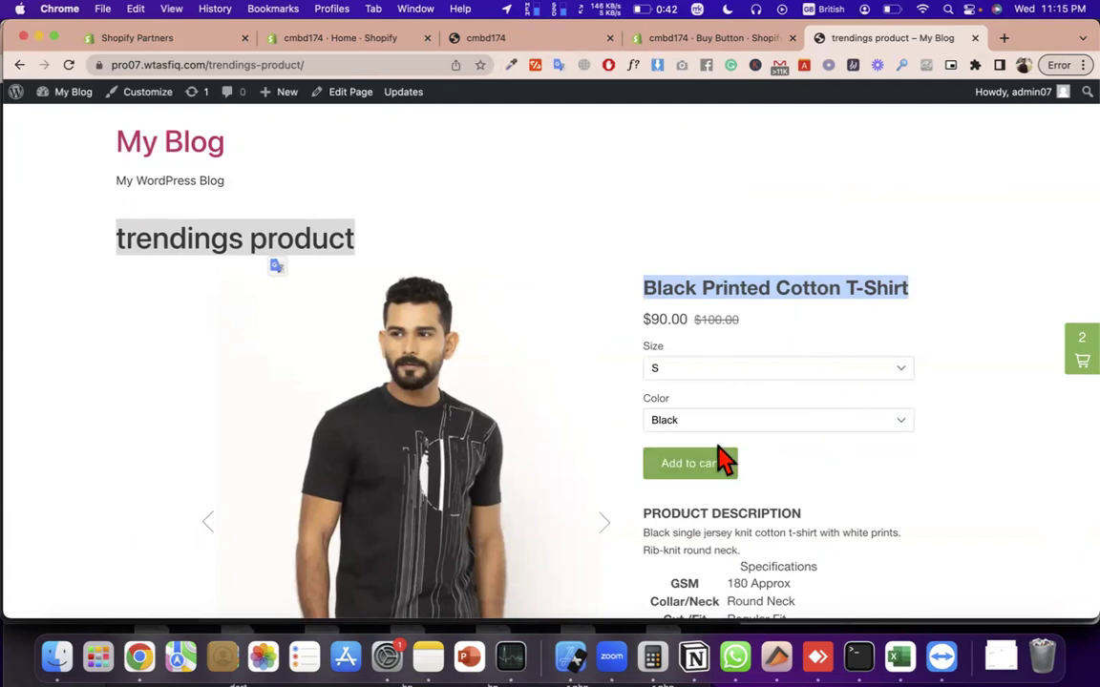
pyautogui.scroll(-5, 845, 346)
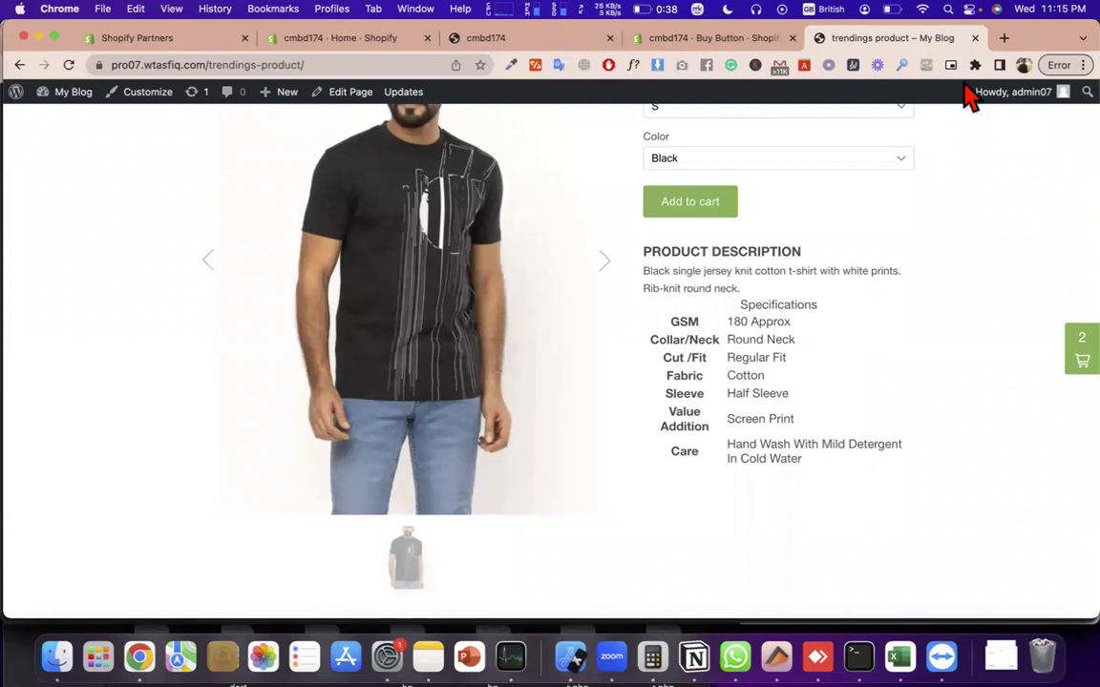
pyautogui.scroll(5, 754, 448)
# Copy 'Printed Cotton T-Shirt' and search Google for 'Printed Cotton T-Shirt Sale price review'.
pyautogui.click(695, 289)
pyautogui.moveTo(700, 287); pyautogui.dragTo(888, 318)
pyautogui.press('super+c')
pyautogui.press('super+t')
pyautogui.press('super+v')
pyautogui.write('Sale price ')
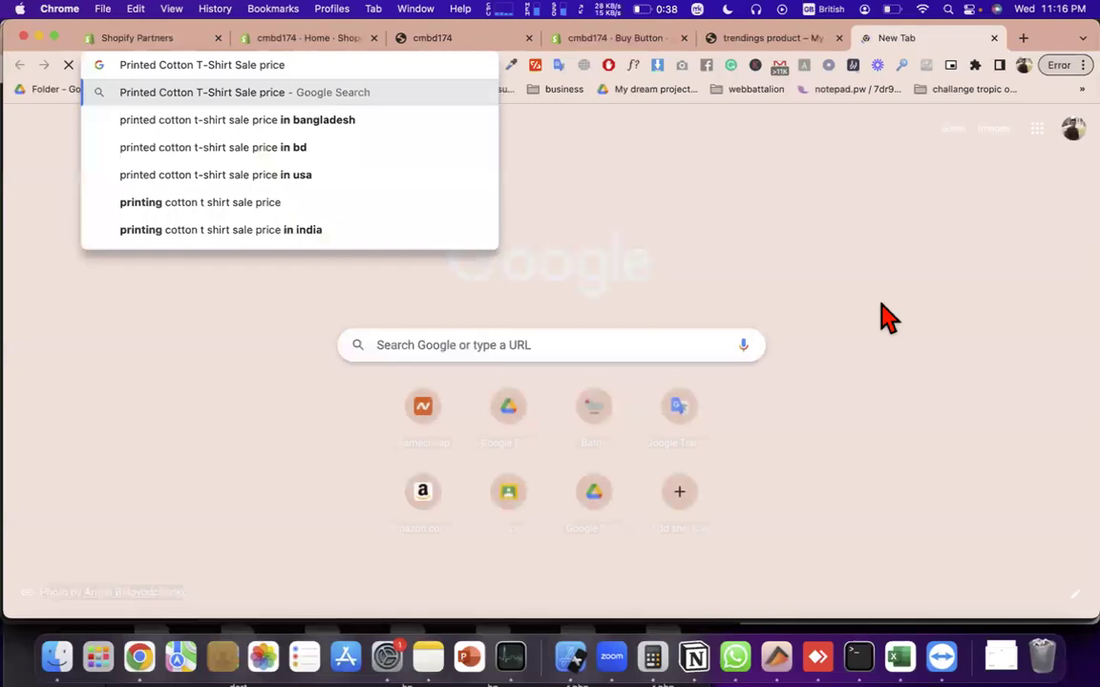
pyautogui.write('review')
pyautogui.press('Return')
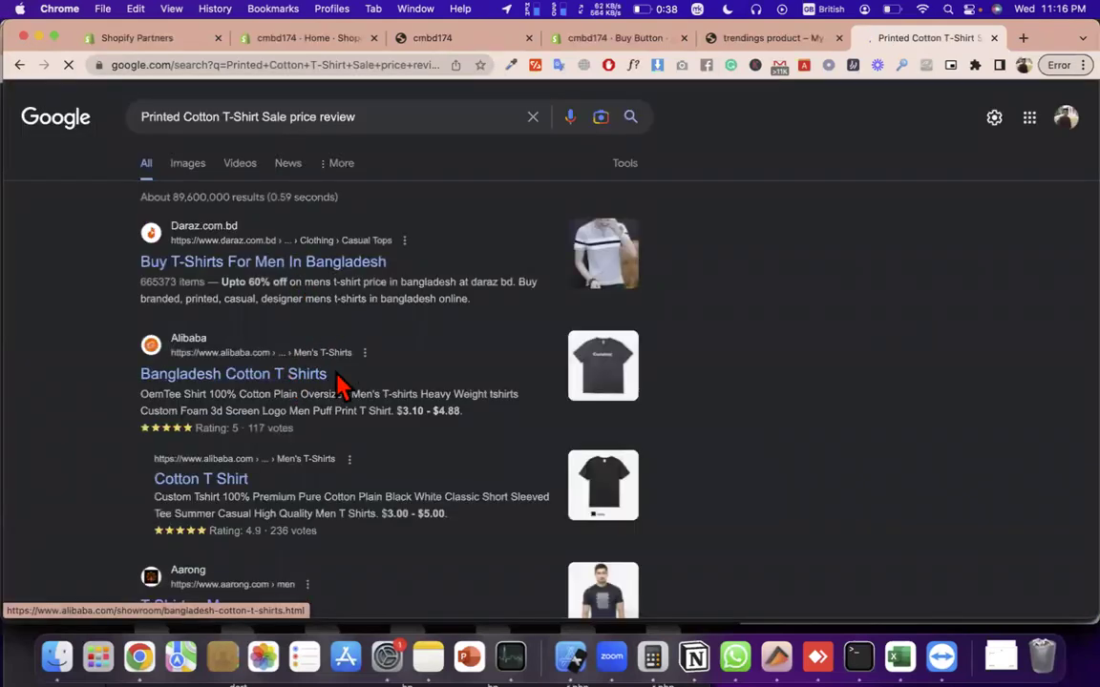
# Browse the results, then rerun the search without 'price' as 'Printed Cotton T-Shirt Sale review'.
pyautogui.scroll(-3, 351, 405)
pyautogui.scroll(-10, 331, 460)
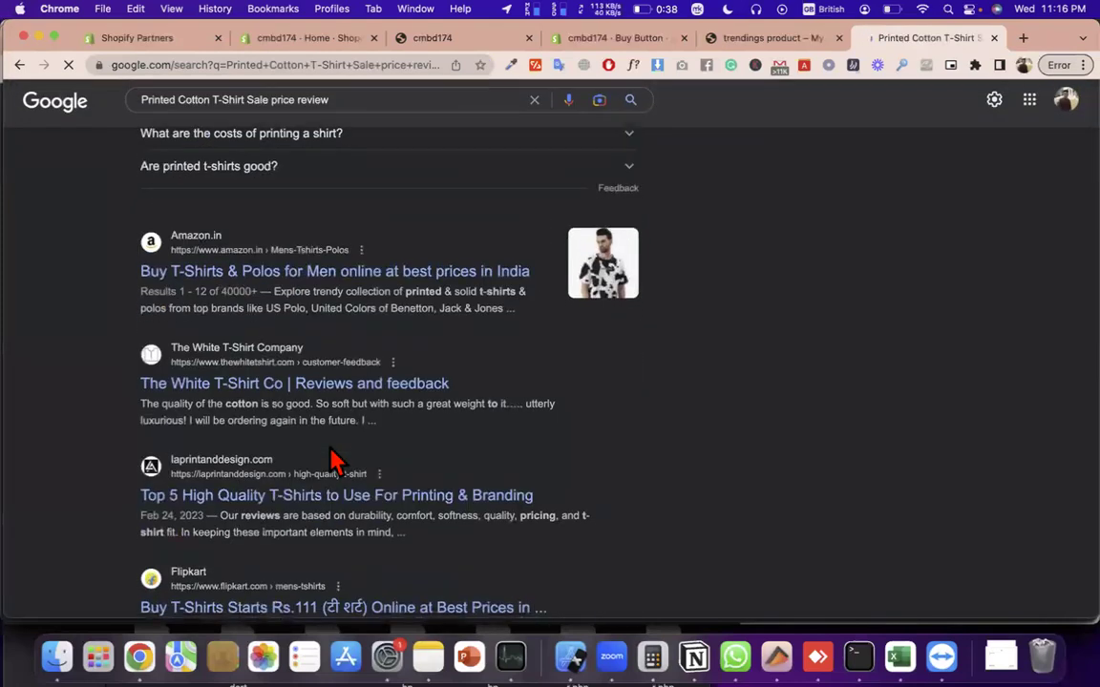
pyautogui.scroll(-1, 336, 459)
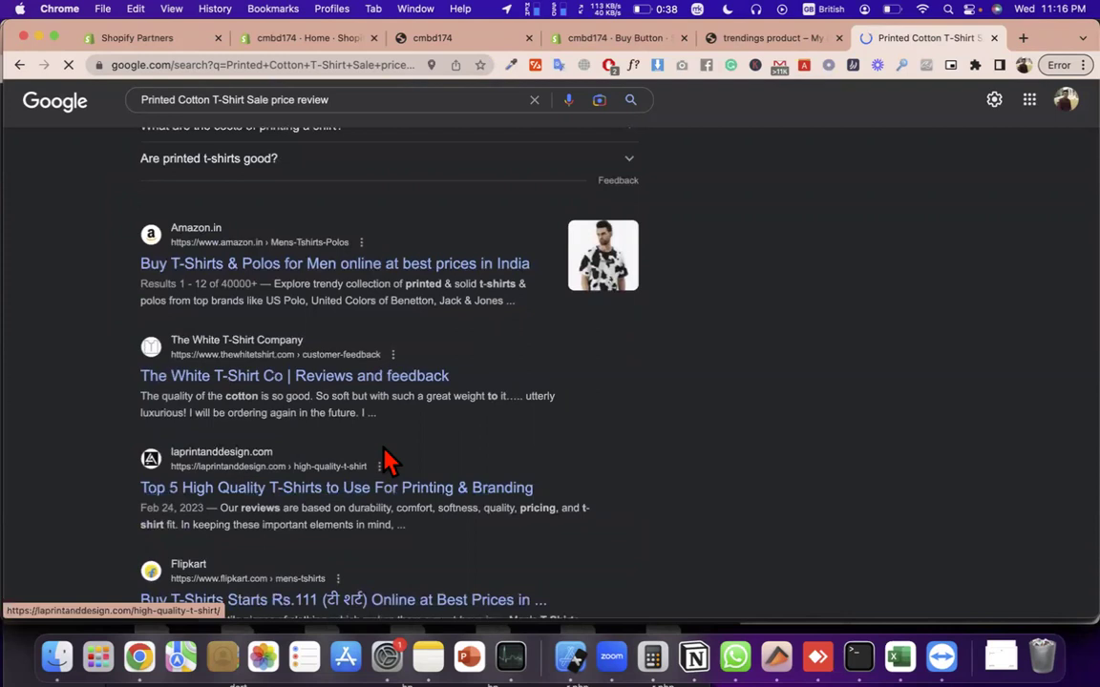
pyautogui.scroll(-2, 385, 457)
pyautogui.scroll(-6, 343, 461)
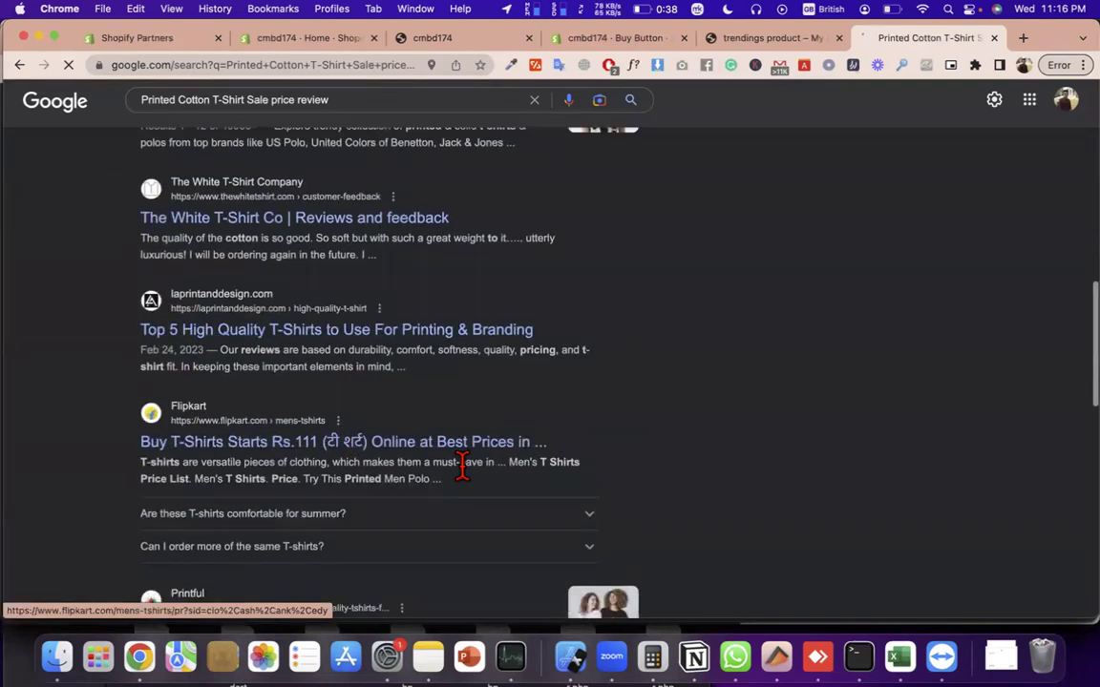
pyautogui.scroll(-5, 415, 471)
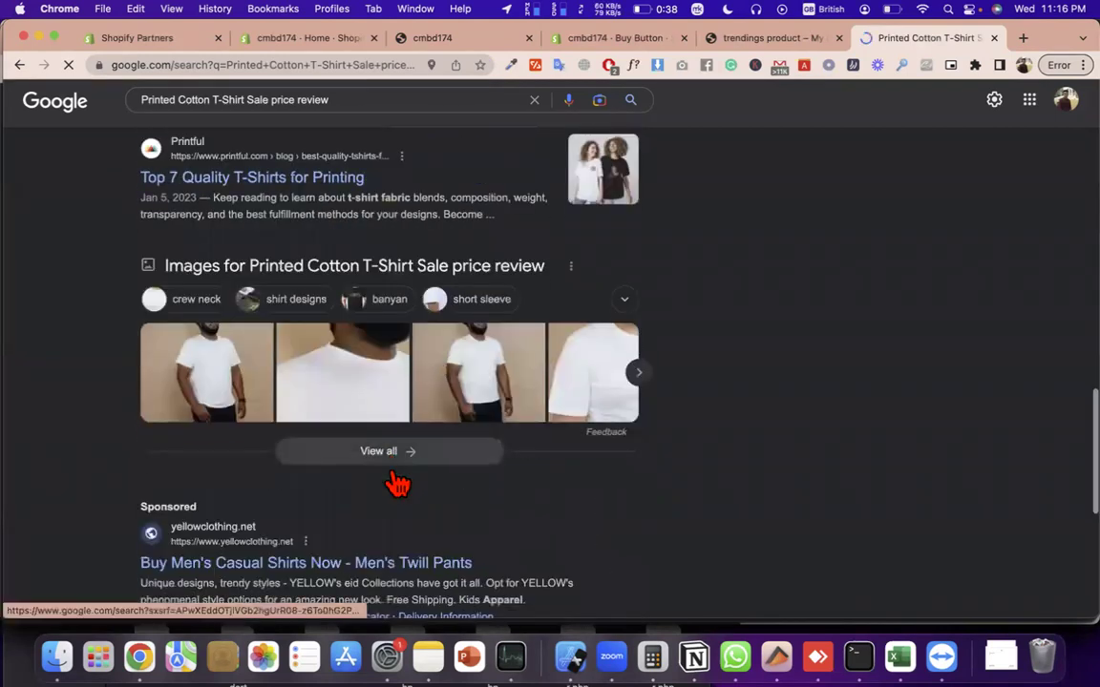
pyautogui.scroll(-6, 415, 492)
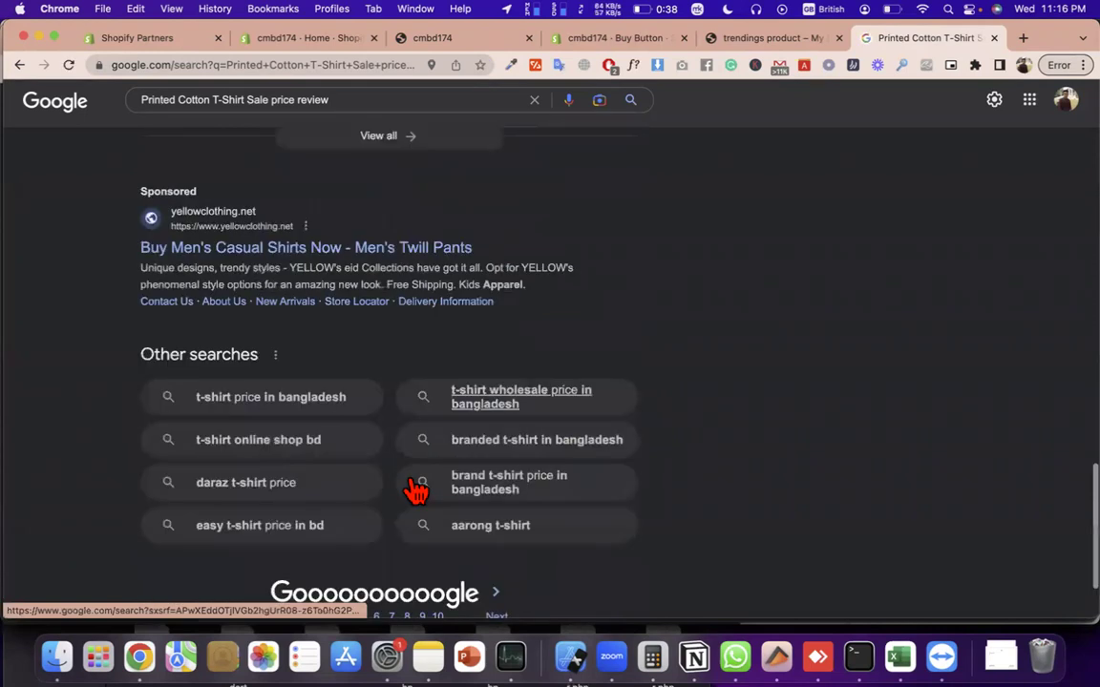
pyautogui.scroll(-3, 415, 489)
pyautogui.scroll(8, 437, 510)
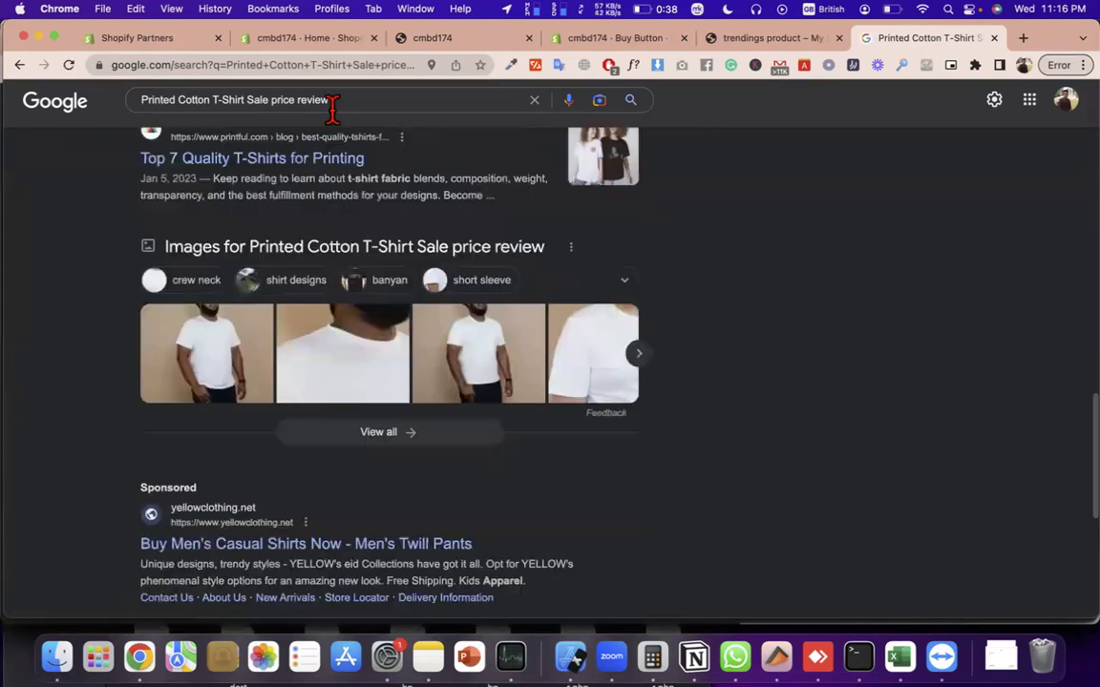
pyautogui.click(301, 102)
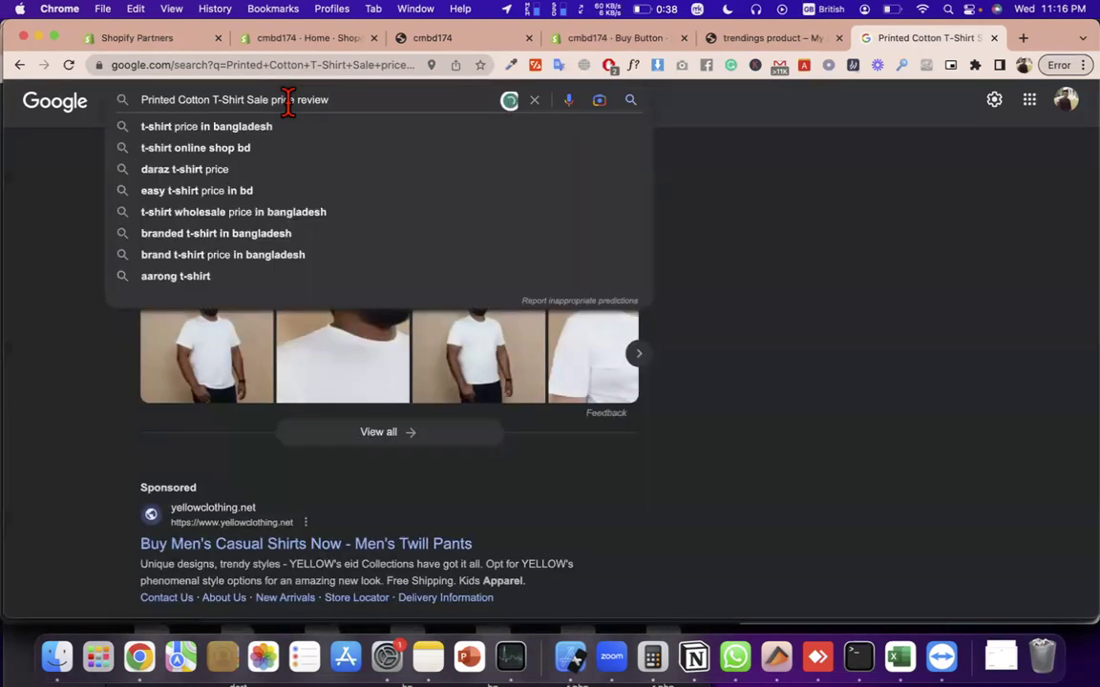
pyautogui.press('BackSpace')
pyautogui.press('BackSpace')
pyautogui.press('BackSpace')
pyautogui.press('BackSpace')
pyautogui.press('BackSpace')
pyautogui.press('BackSpace')
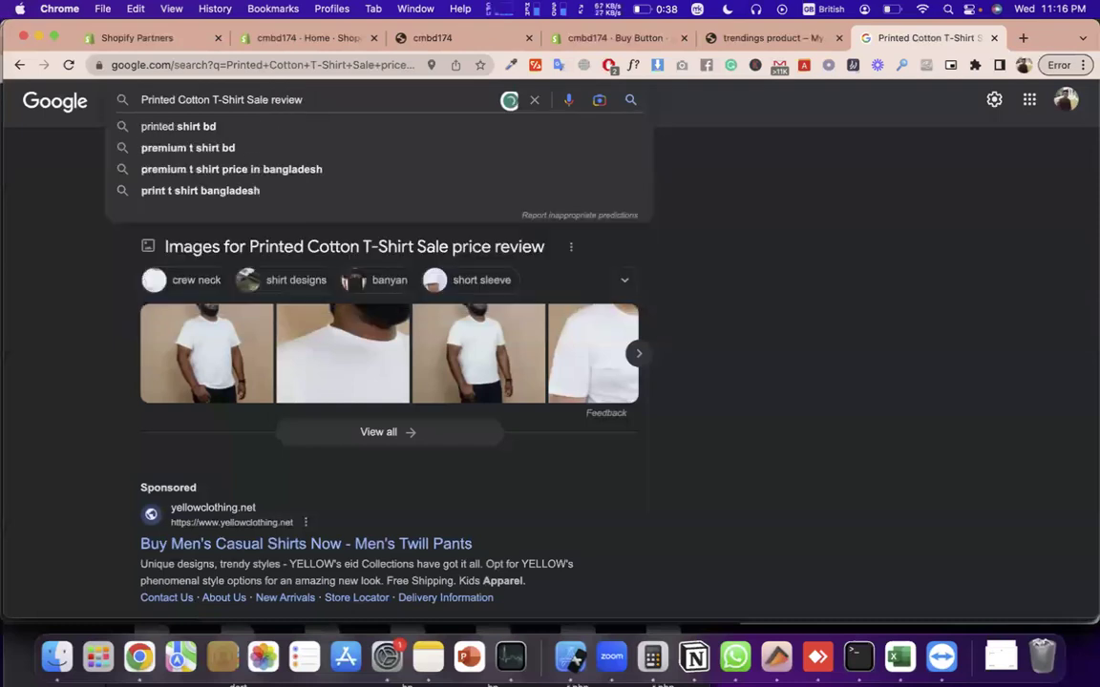
pyautogui.press('Return')
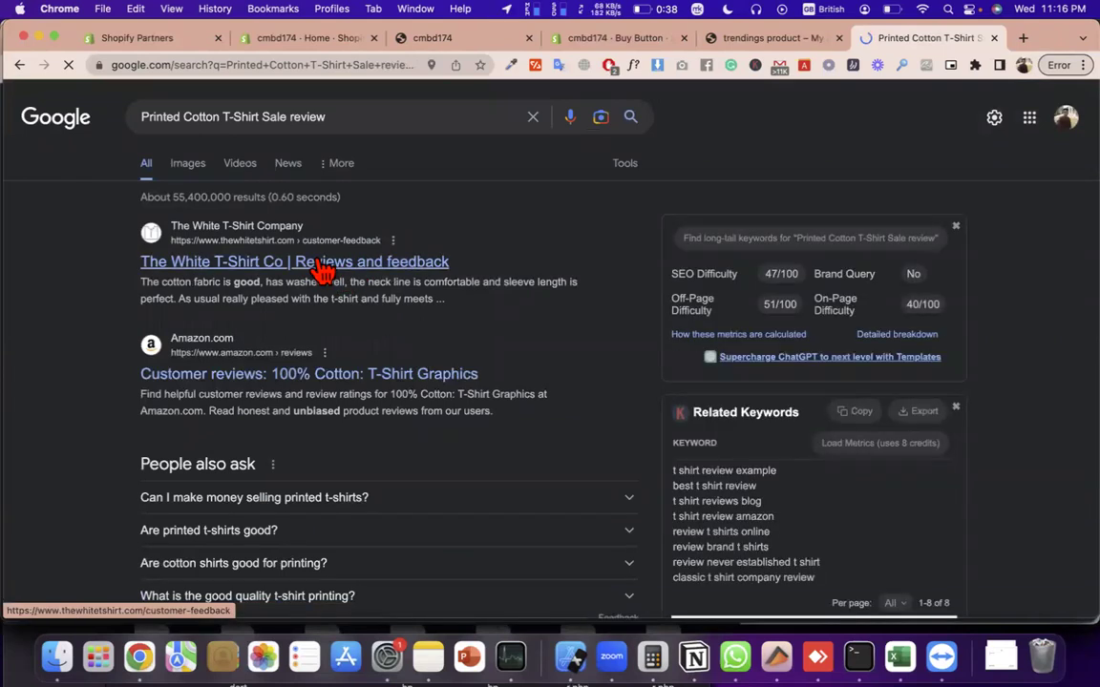
# Open the first result, The White T-Shirt Co feedback page, in a new tab.
pyautogui.rightClick(326, 264)
pyautogui.press('Return')
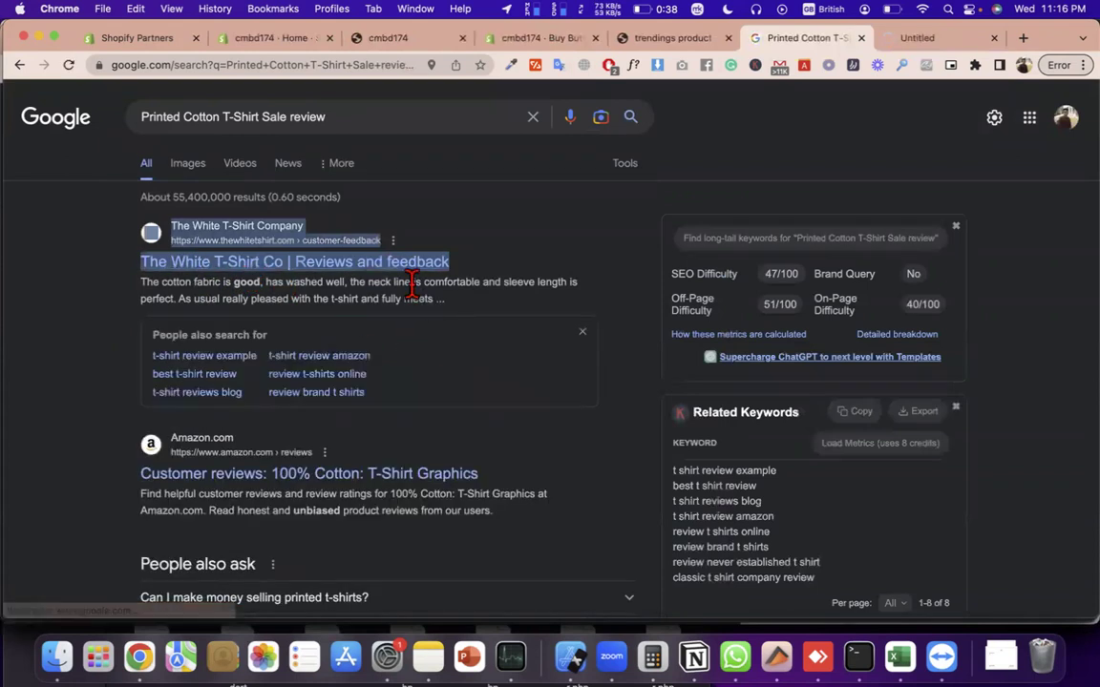
pyautogui.click(897, 38)
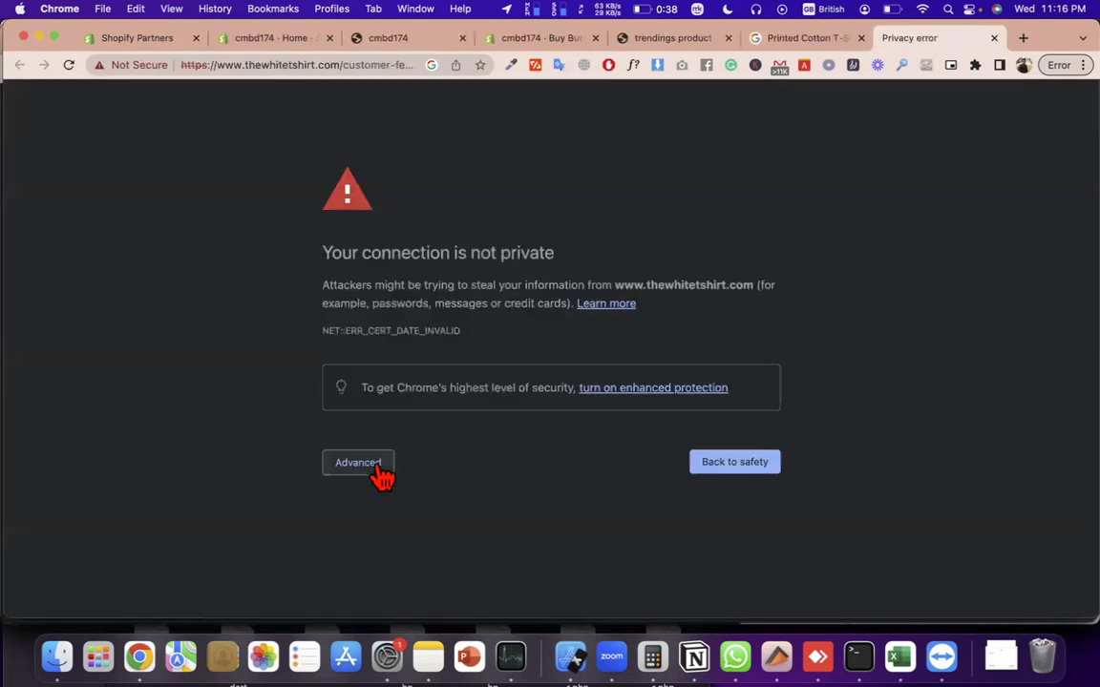
# Proceed past the certificate warning to The White T-Shirt Co feedback page.
pyautogui.click(377, 465)
pyautogui.scroll(-1, 435, 603)
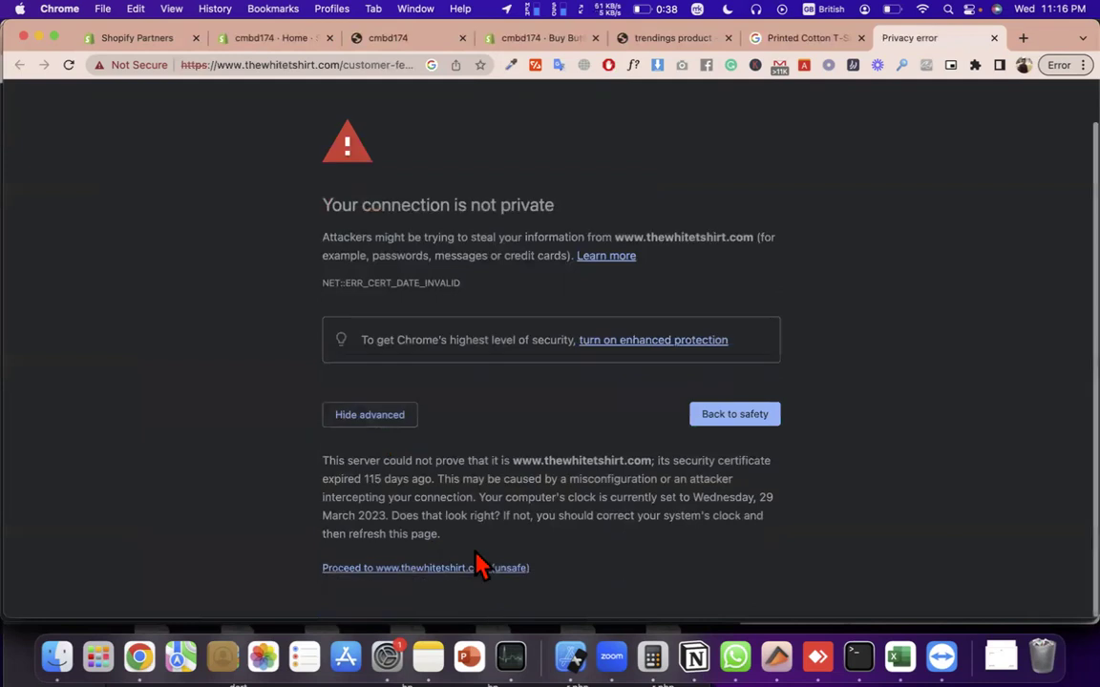
pyautogui.click(497, 572)
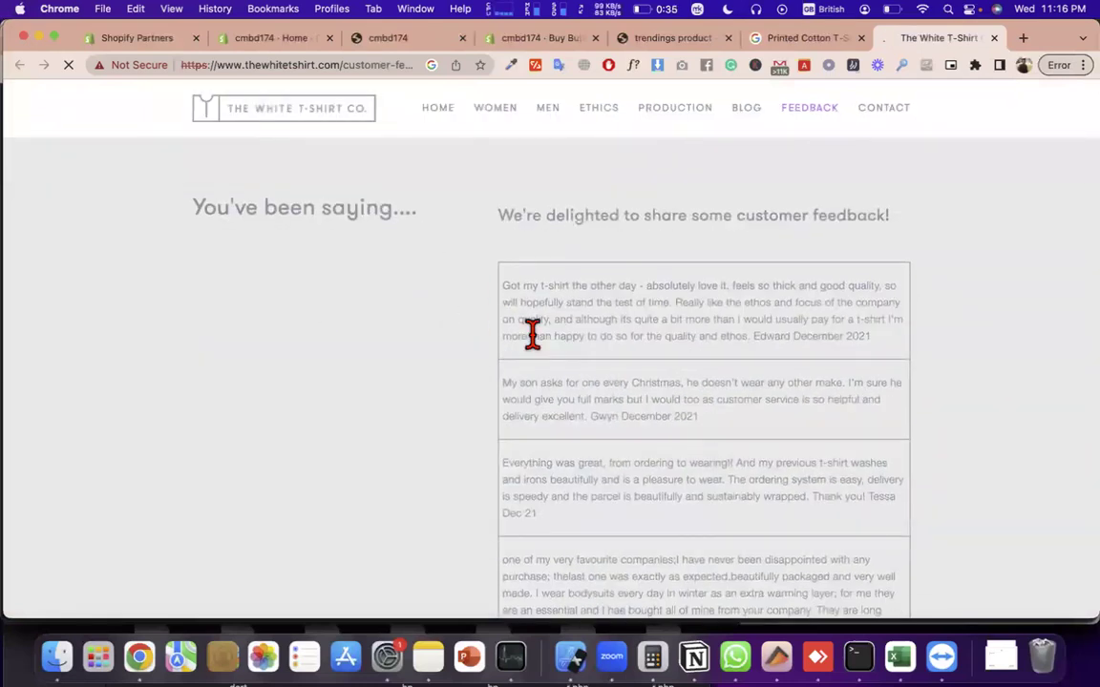
# Scroll through the customer reviews and select the 'My son asks' review paragraph.
pyautogui.scroll(-10, 589, 375)
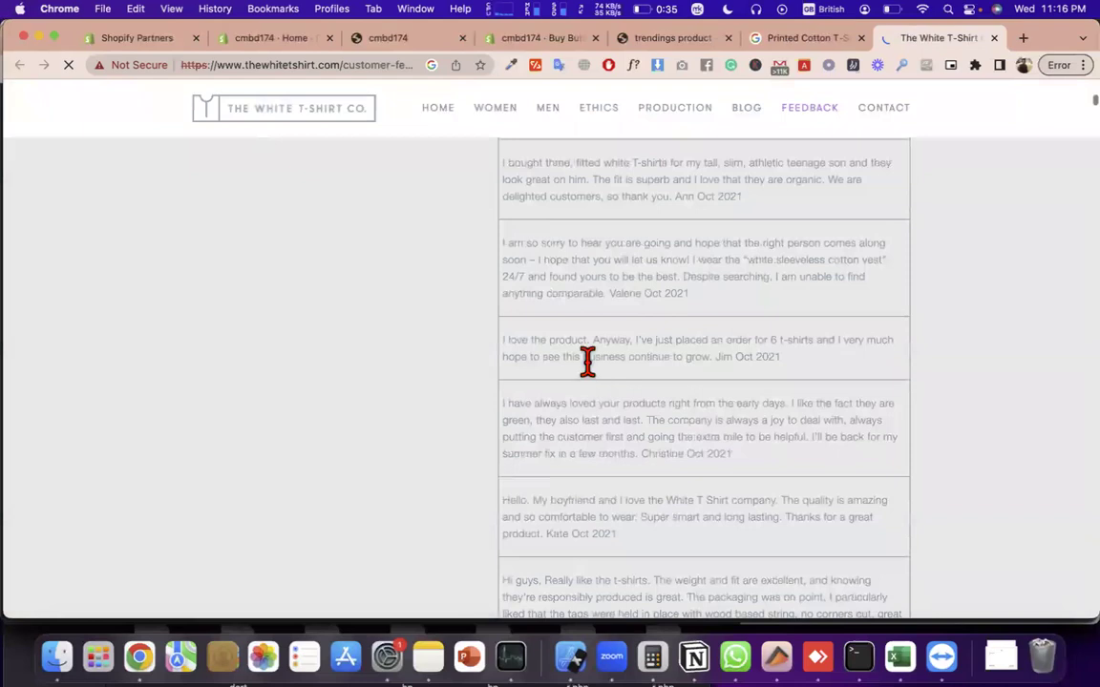
pyautogui.scroll(10, 586, 363)
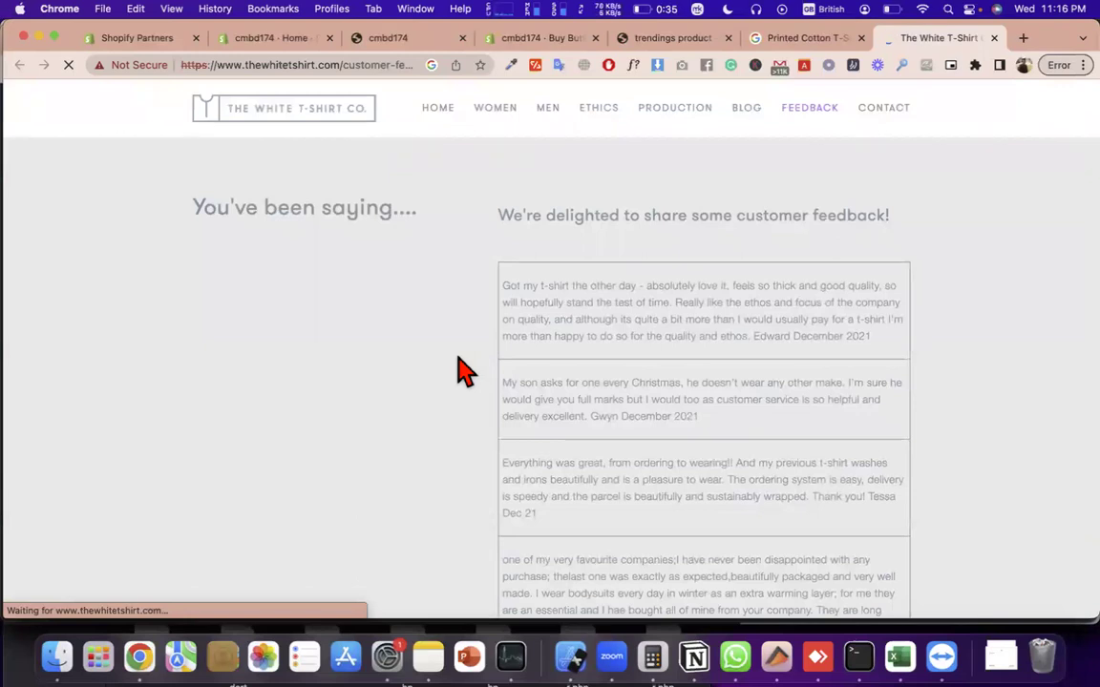
pyautogui.scroll(-15, 458, 370)
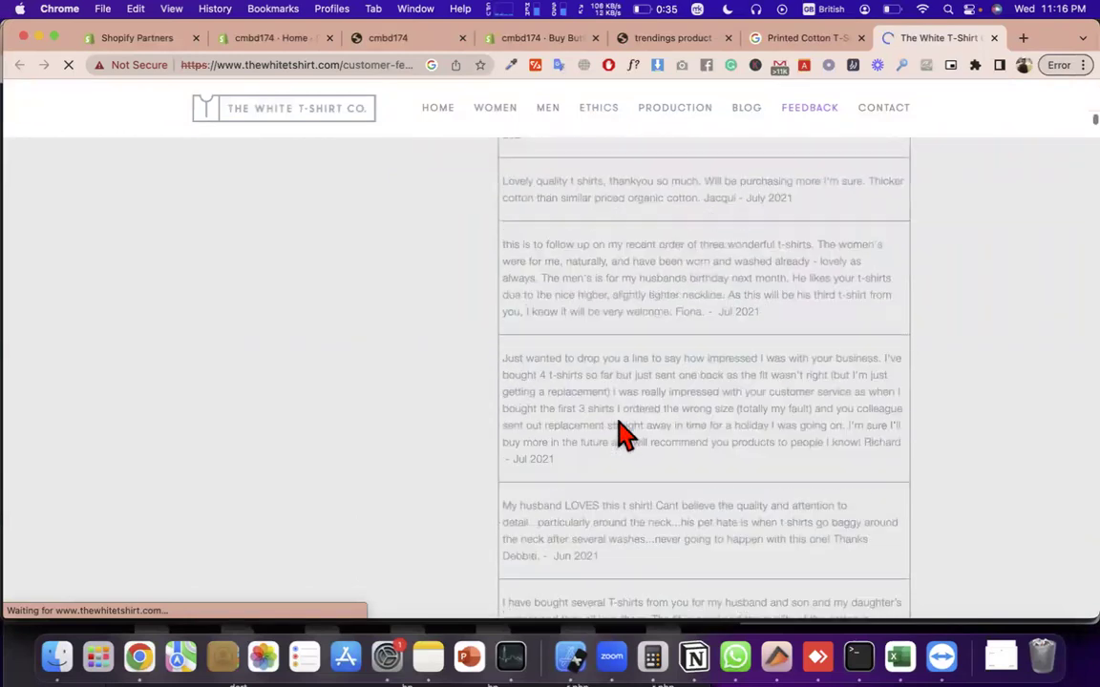
pyautogui.scroll(-5, 619, 417)
pyautogui.scroll(12, 619, 417)
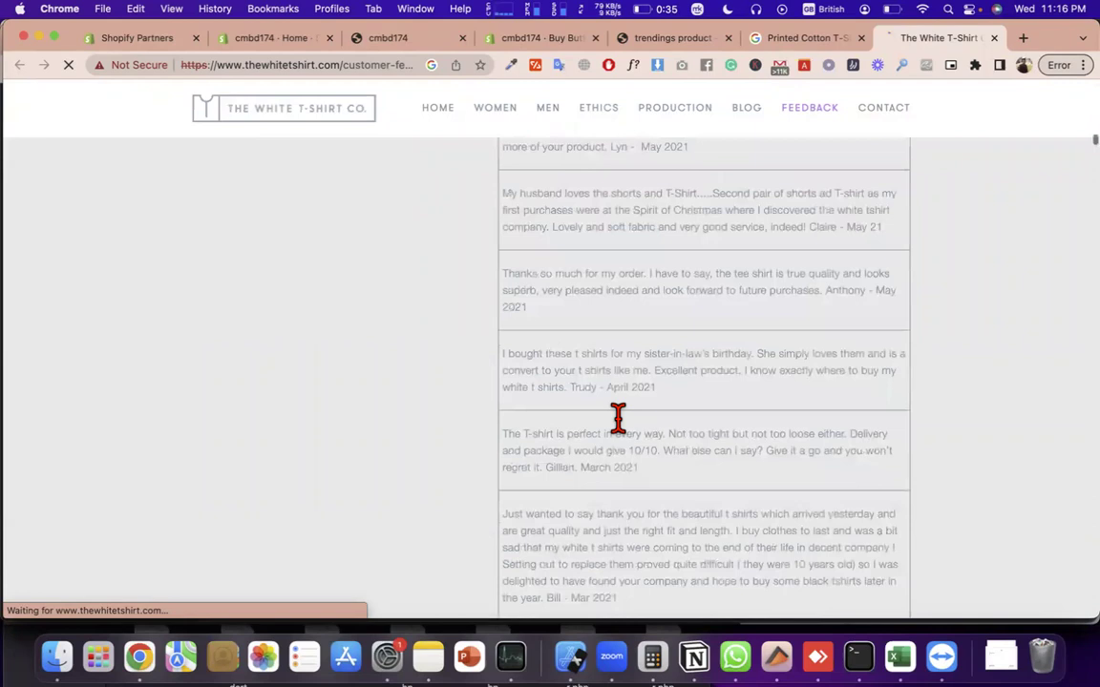
pyautogui.scroll(10, 618, 417)
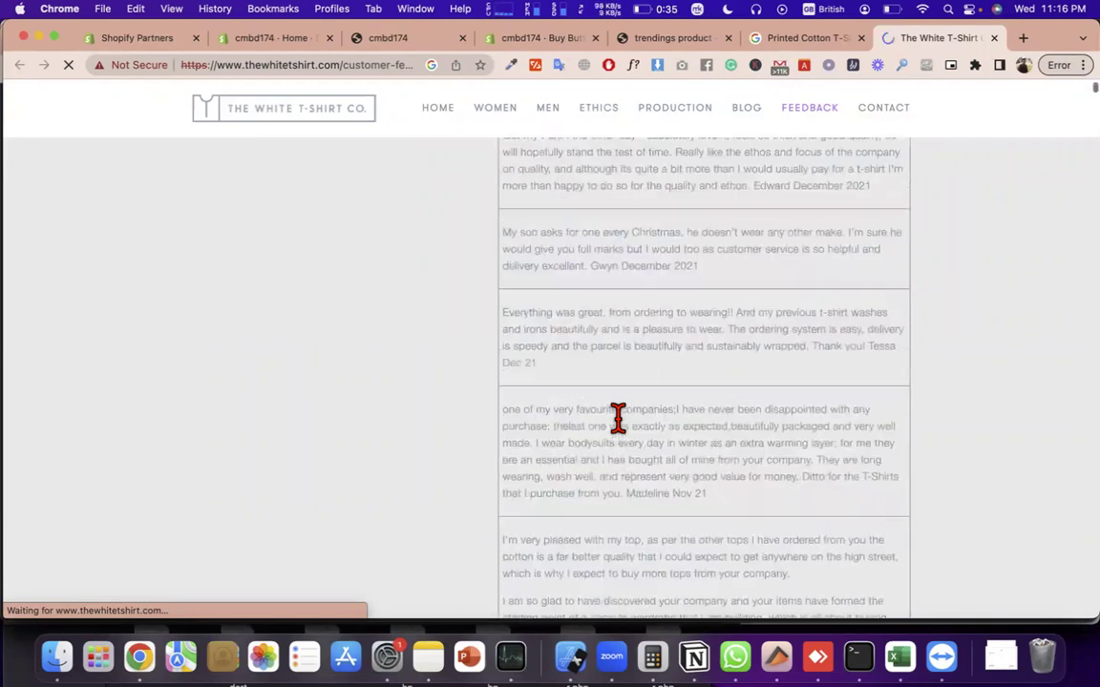
pyautogui.scroll(3, 619, 417)
pyautogui.tripleClick(618, 417)
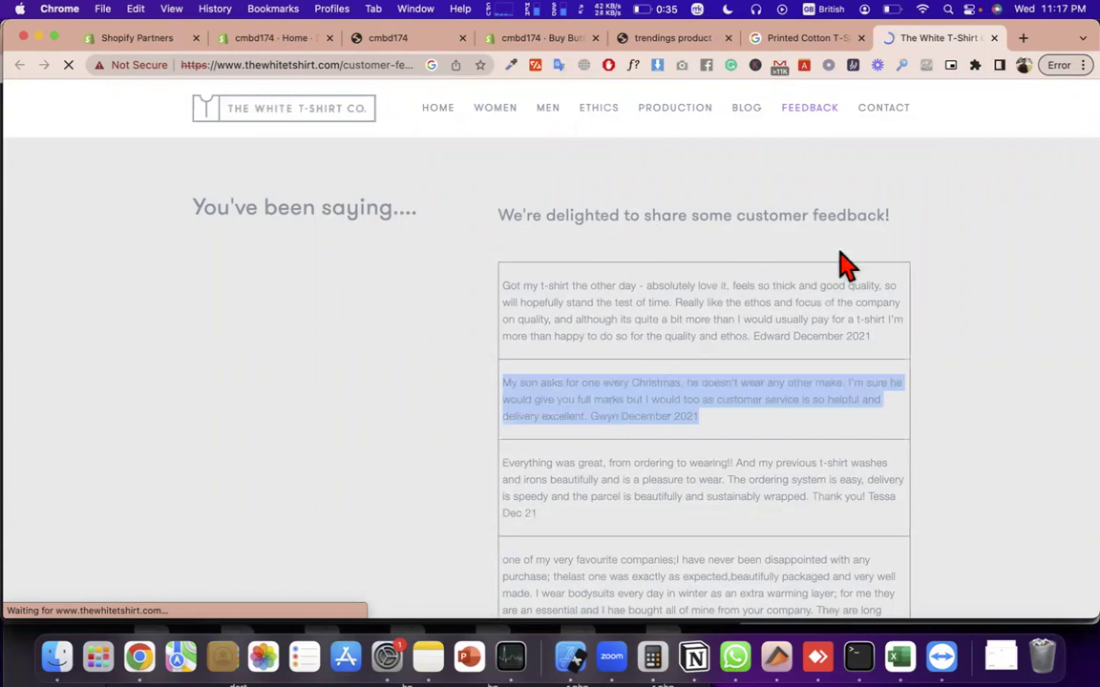
# Open a new Chrome tab and enter 'link' in its address bar.
pyautogui.click(1021, 40)
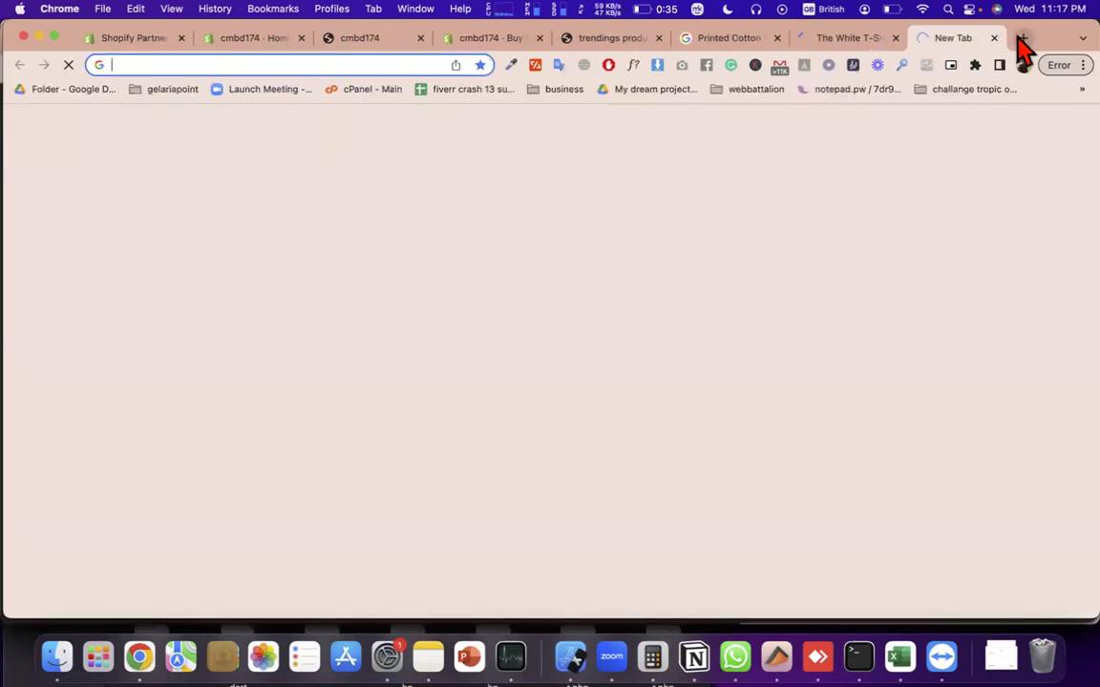
pyautogui.write('li')
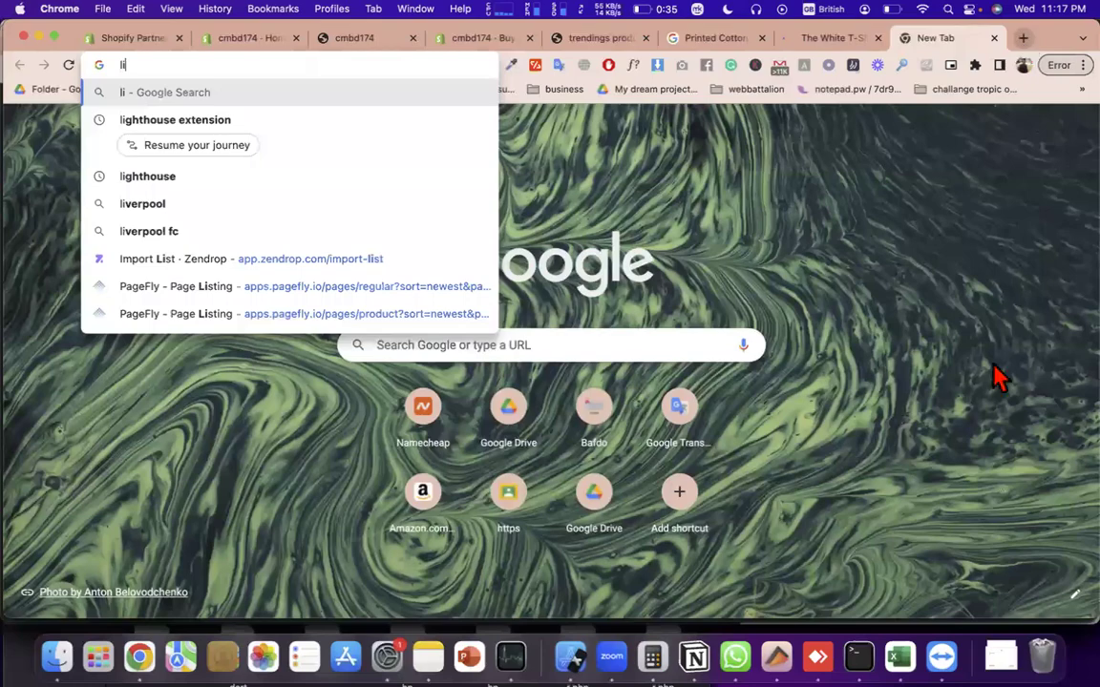
pyautogui.write('nk')
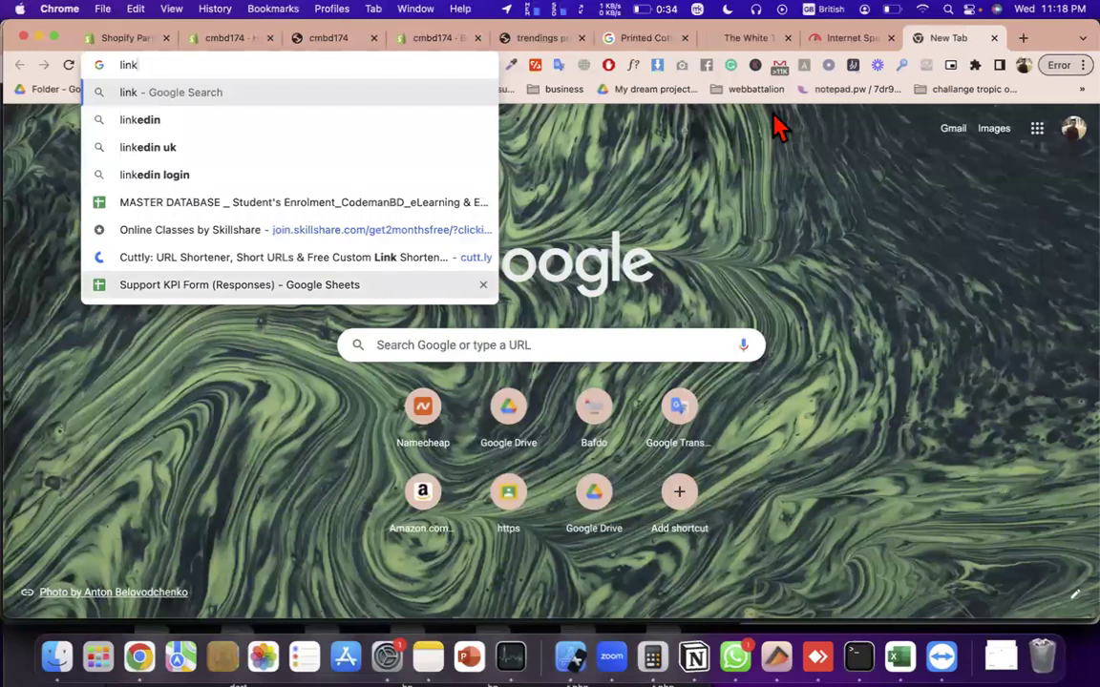
# Move through the speed-test and Google results tabs back to the WordPress trendings product page.
pyautogui.click(846, 40)
pyautogui.click(636, 41)
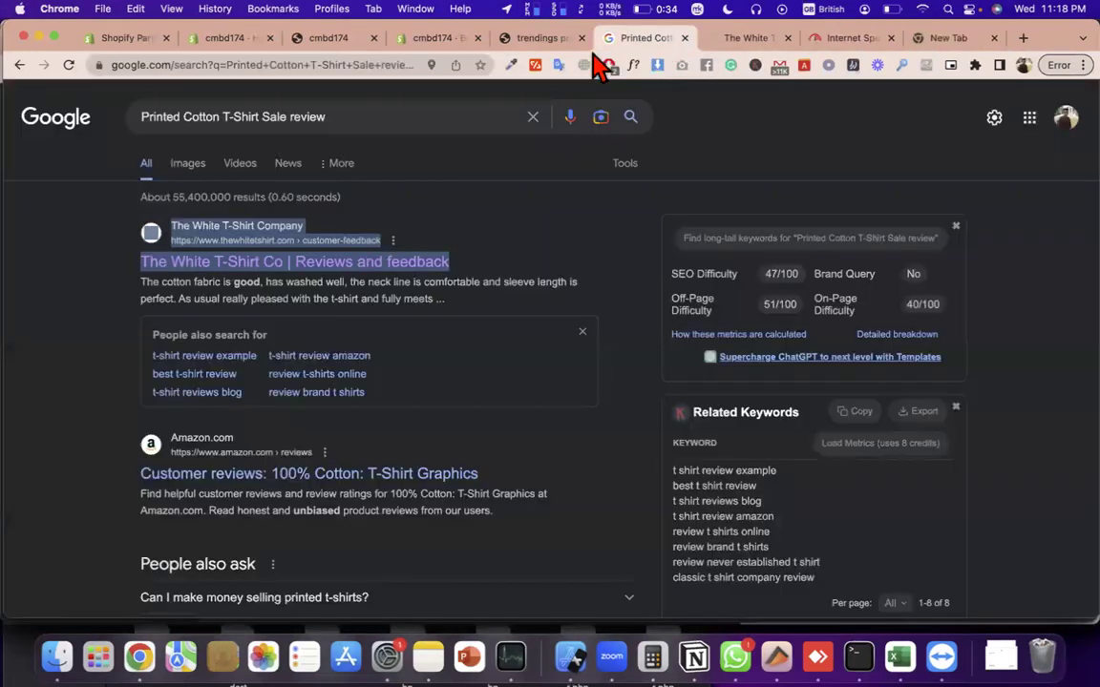
pyautogui.click(537, 39)
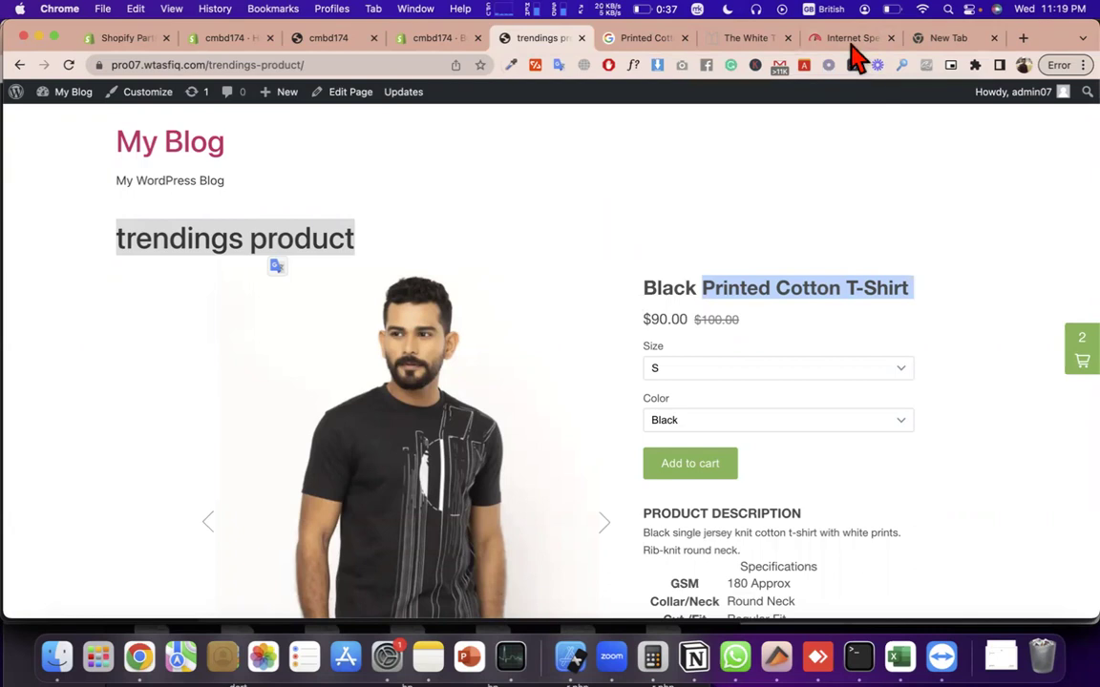
# View The White T-Shirt Co Contact Us form and its note that trading is paused.
pyautogui.click(731, 38)
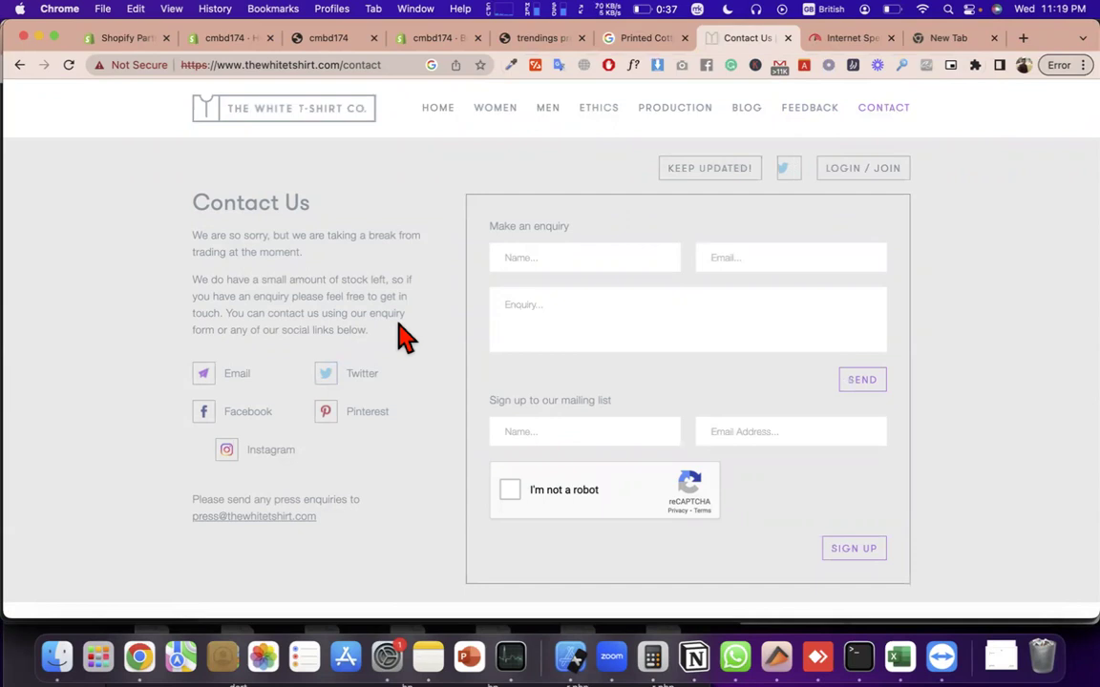
pyautogui.scroll(-2, 502, 399)
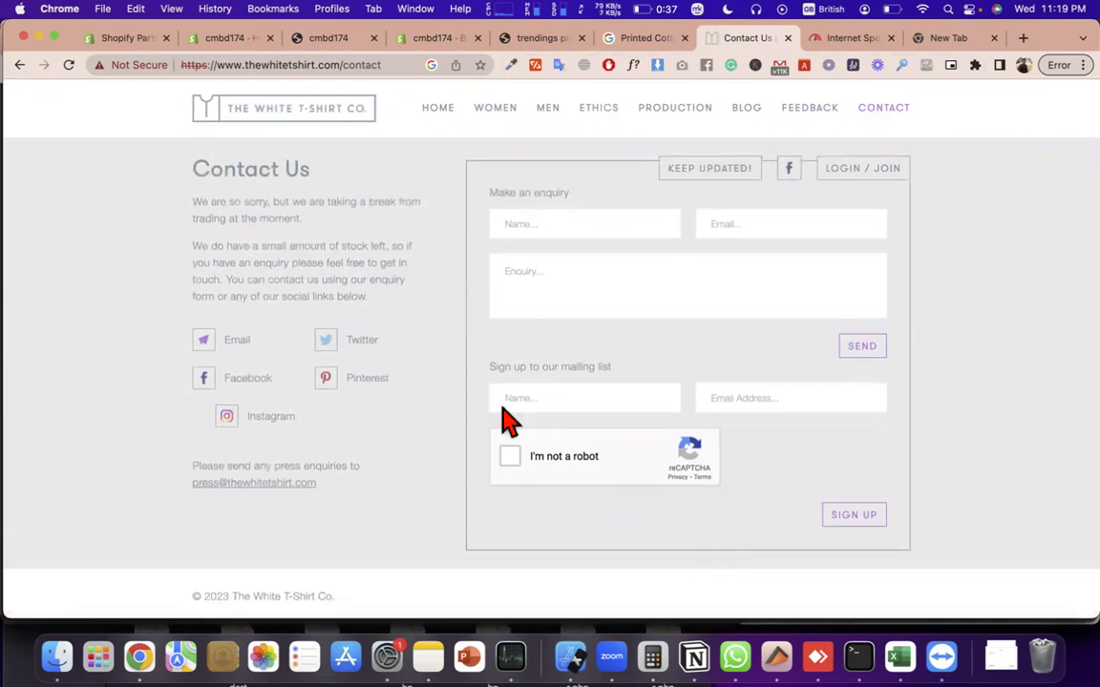
pyautogui.scroll(2, 588, 309)
pyautogui.click(587, 309)
pyautogui.scroll(2, 587, 311)
pyautogui.scroll(-1, 592, 325)
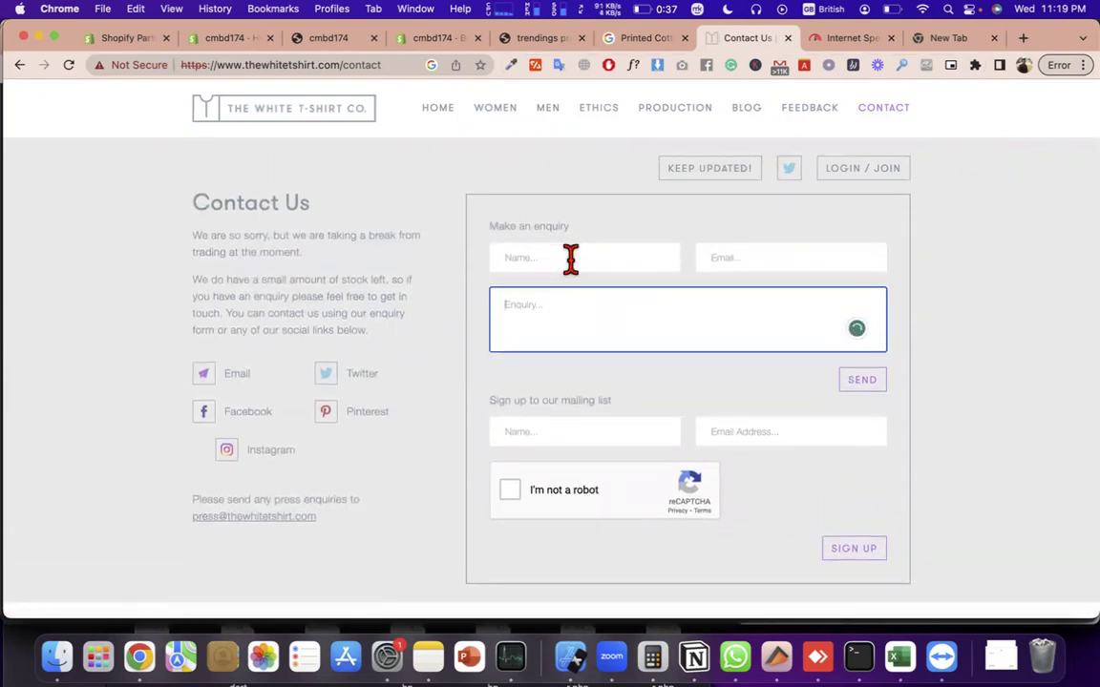
pyautogui.click(570, 258)
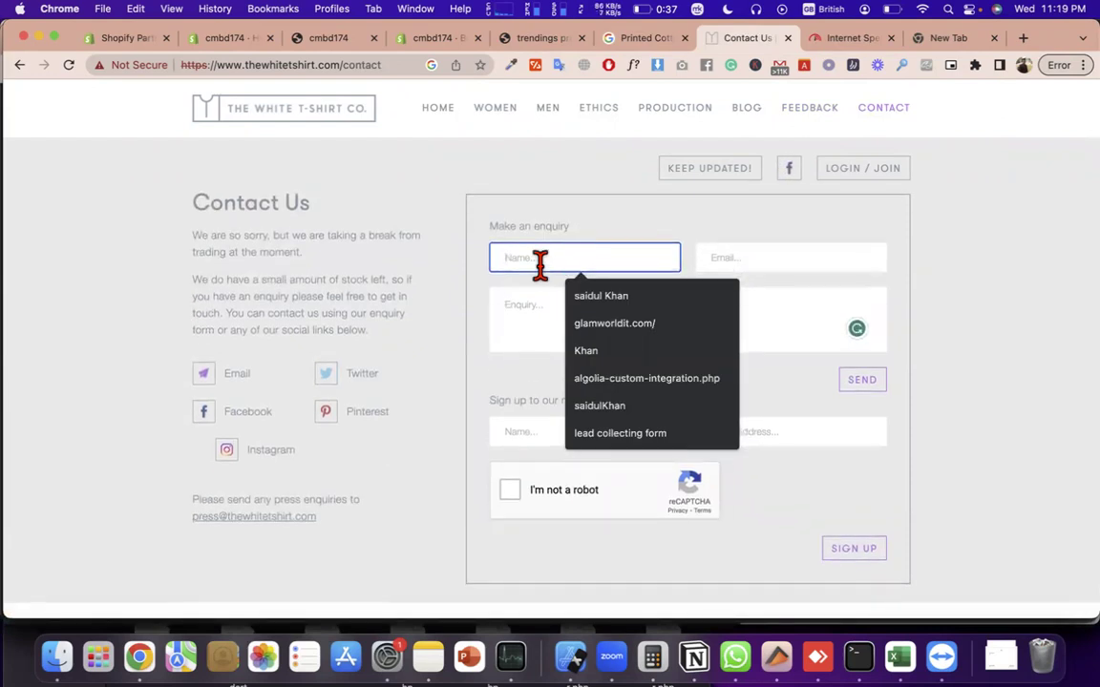
pyautogui.tripleClick(276, 238)
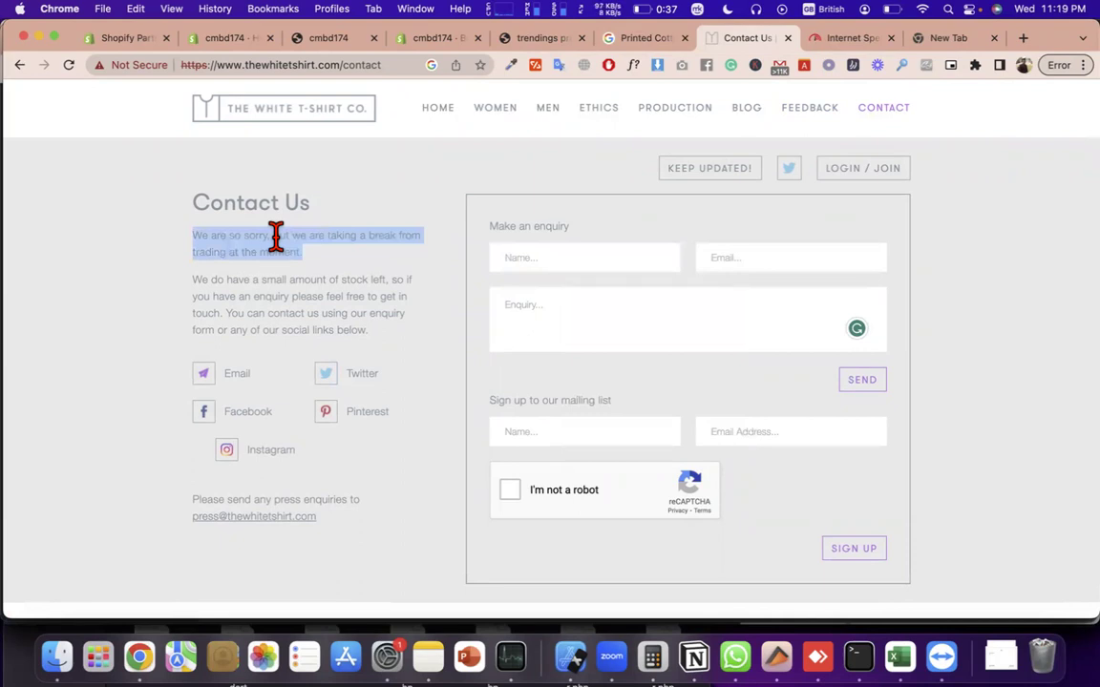
# Close the Printed Cotton results, Contact Us, speed test and blank new tabs.
pyautogui.click(685, 38)
pyautogui.click(684, 38)
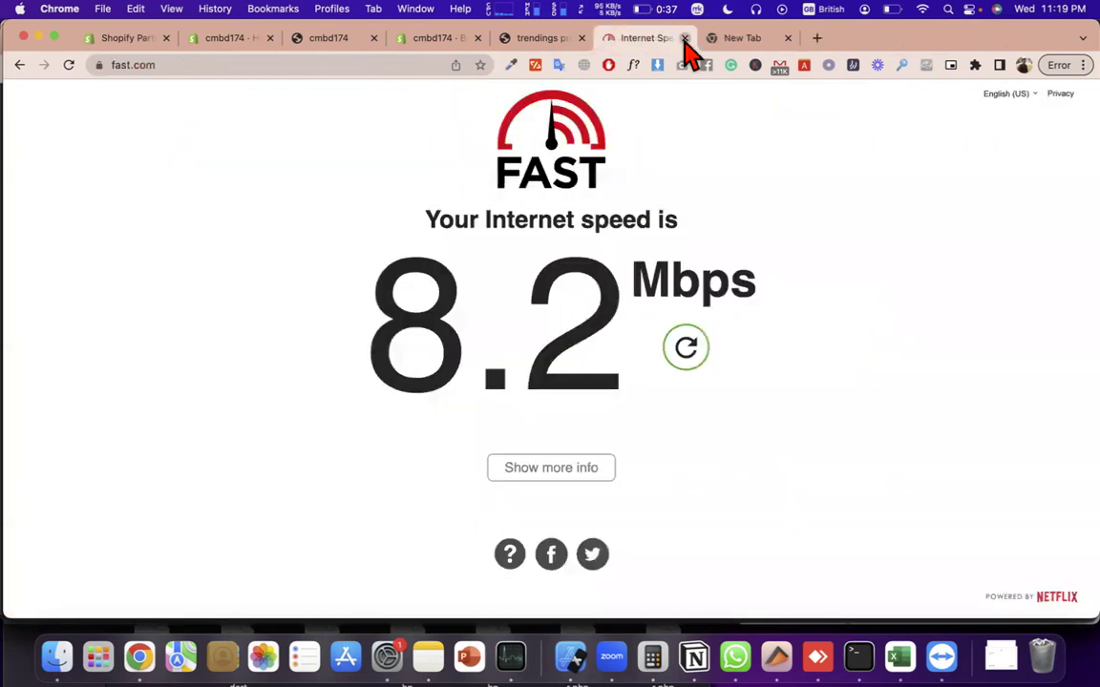
pyautogui.click(685, 38)
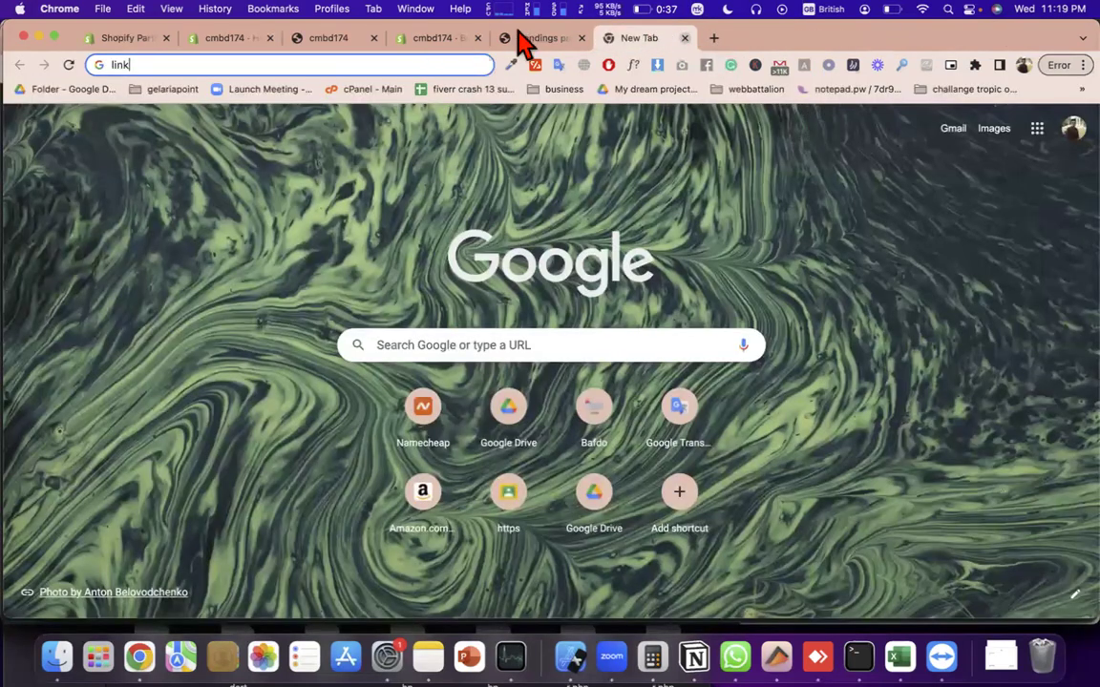
pyautogui.press('super+w')
# Open the App Store's Sales channels collection from Shopify admin, then copy the Buy Button code.
pyautogui.click(397, 38)
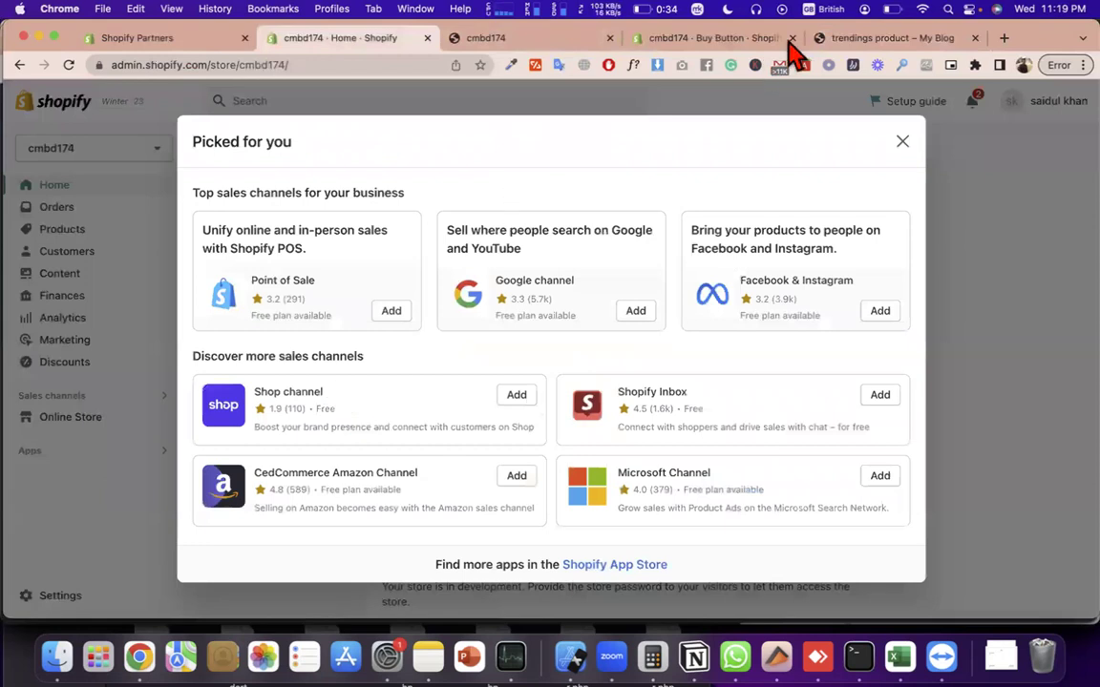
pyautogui.click(614, 568)
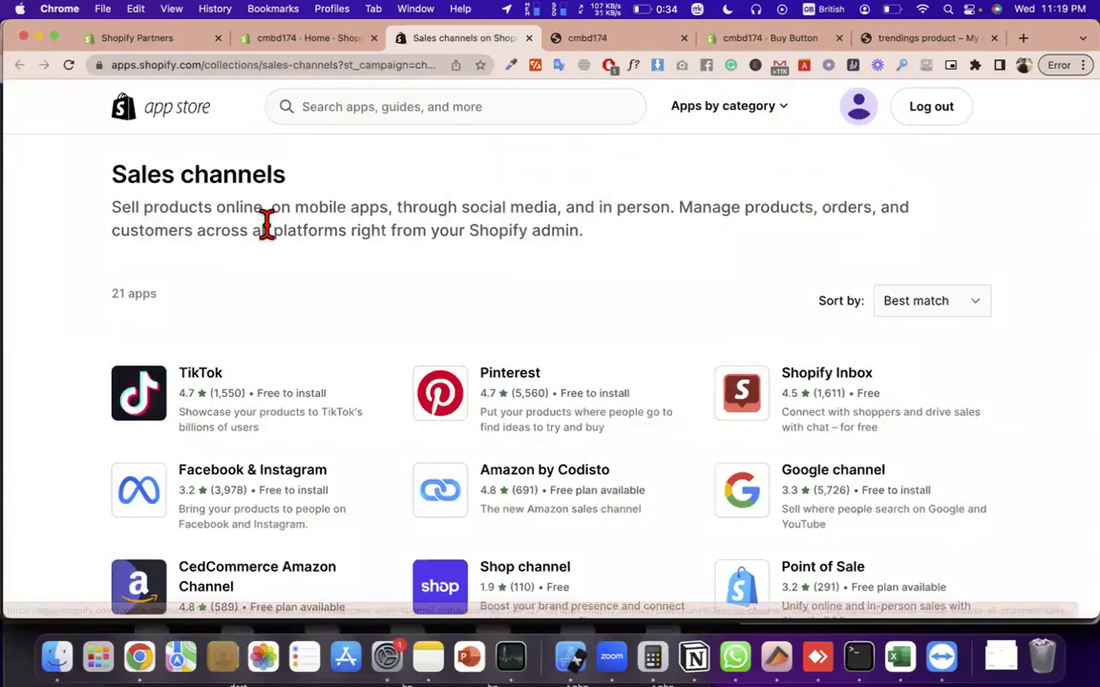
pyautogui.tripleClick(267, 225)
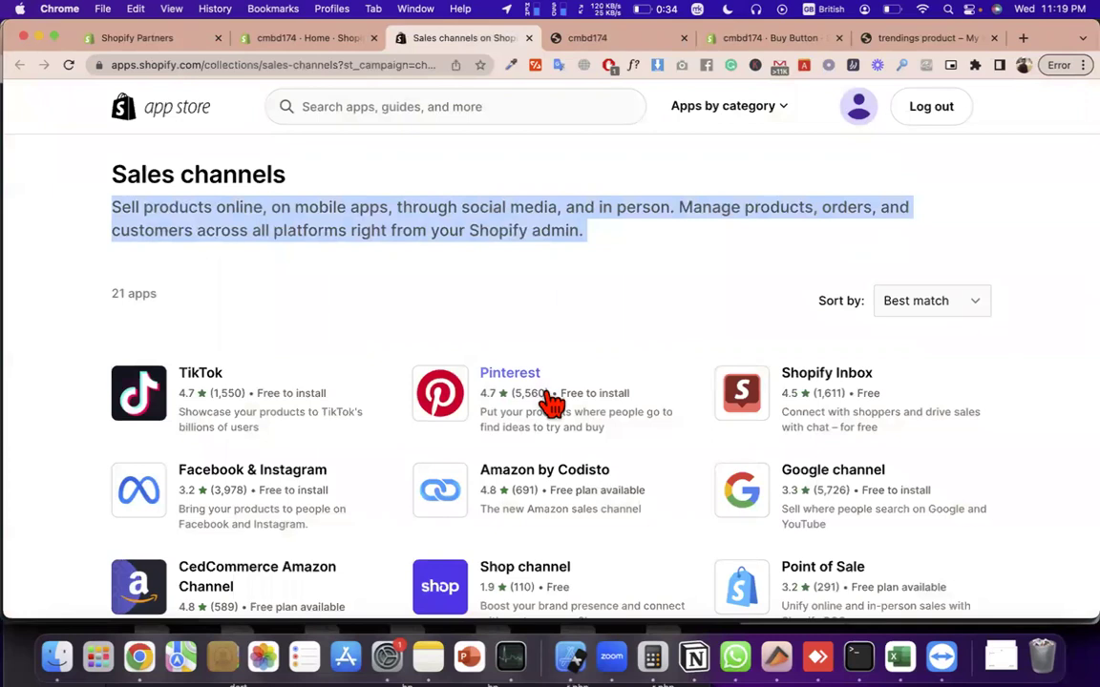
pyautogui.click(748, 47)
pyautogui.click(244, 382)
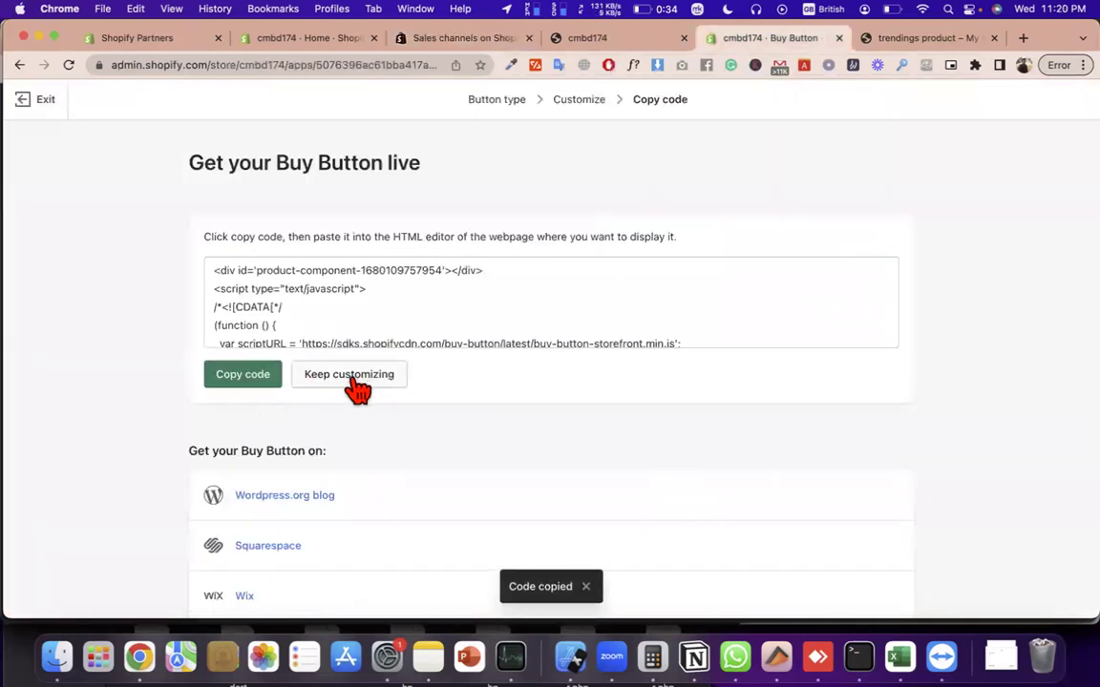
# Look over the Buy Button embed code, including its scriptURL line, then exit to the start page.
pyautogui.tripleClick(322, 341)
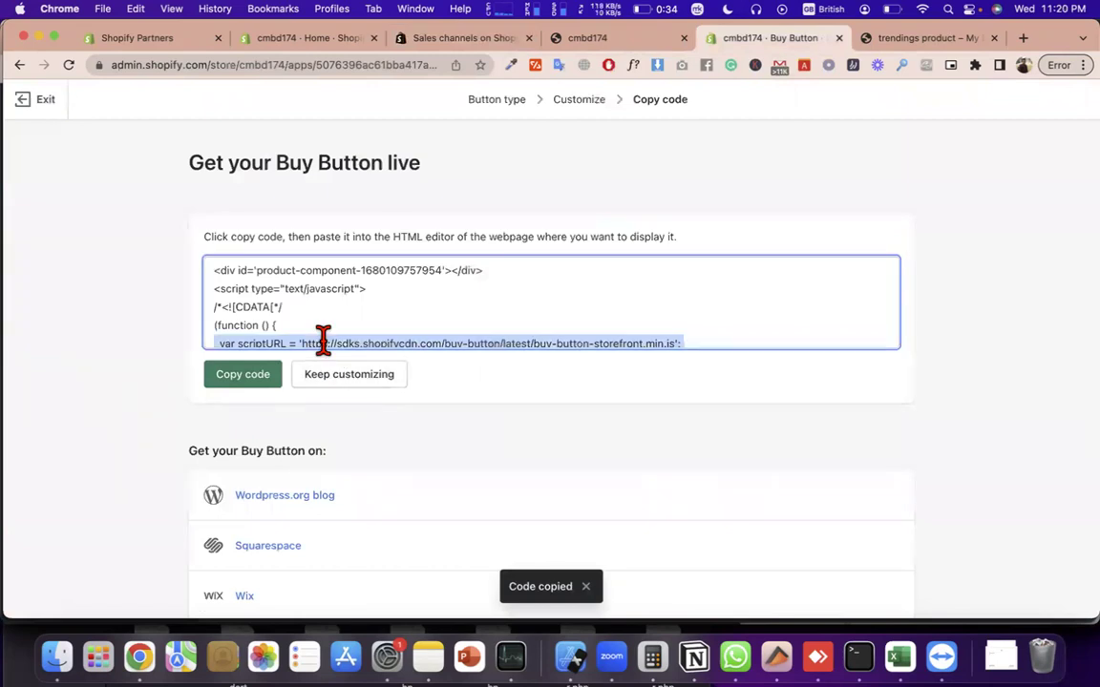
pyautogui.scroll(-2, 323, 339)
pyautogui.scroll(-2, 320, 324)
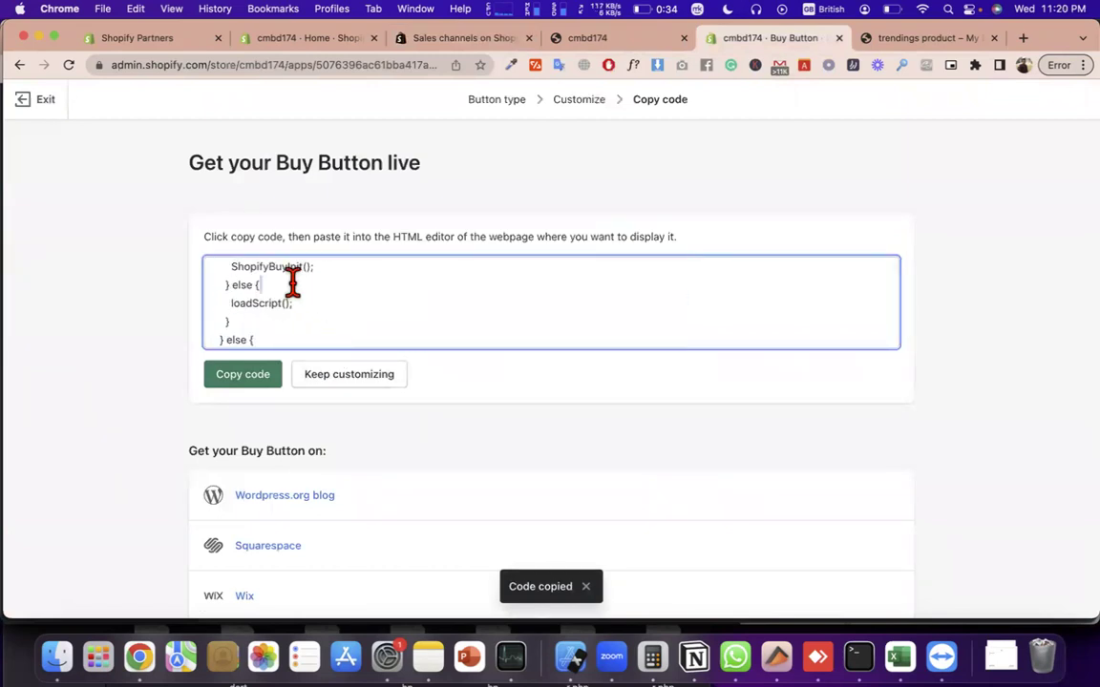
pyautogui.tripleClick(292, 283)
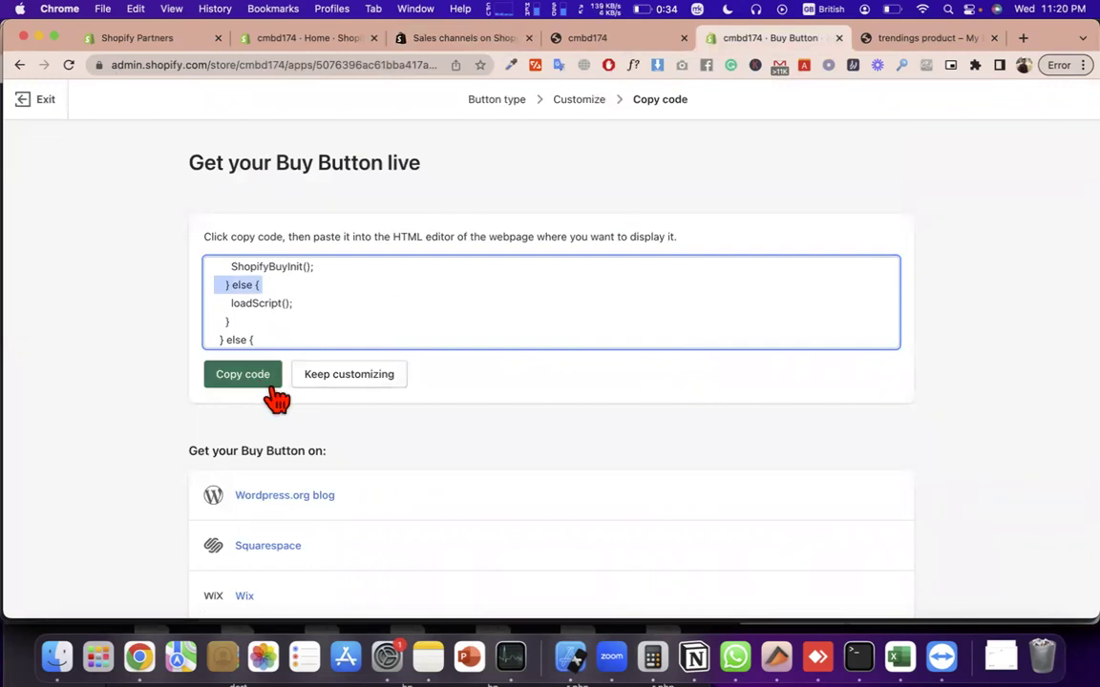
pyautogui.doubleClick(268, 452)
pyautogui.tripleClick(268, 452)
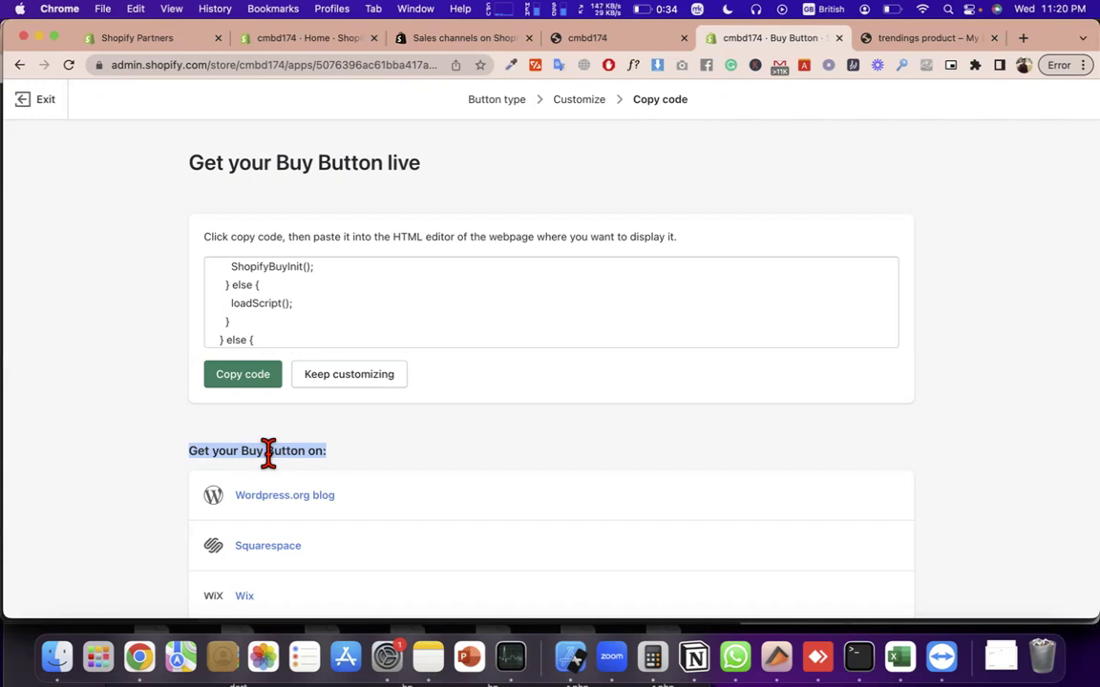
pyautogui.scroll(-2, 268, 455)
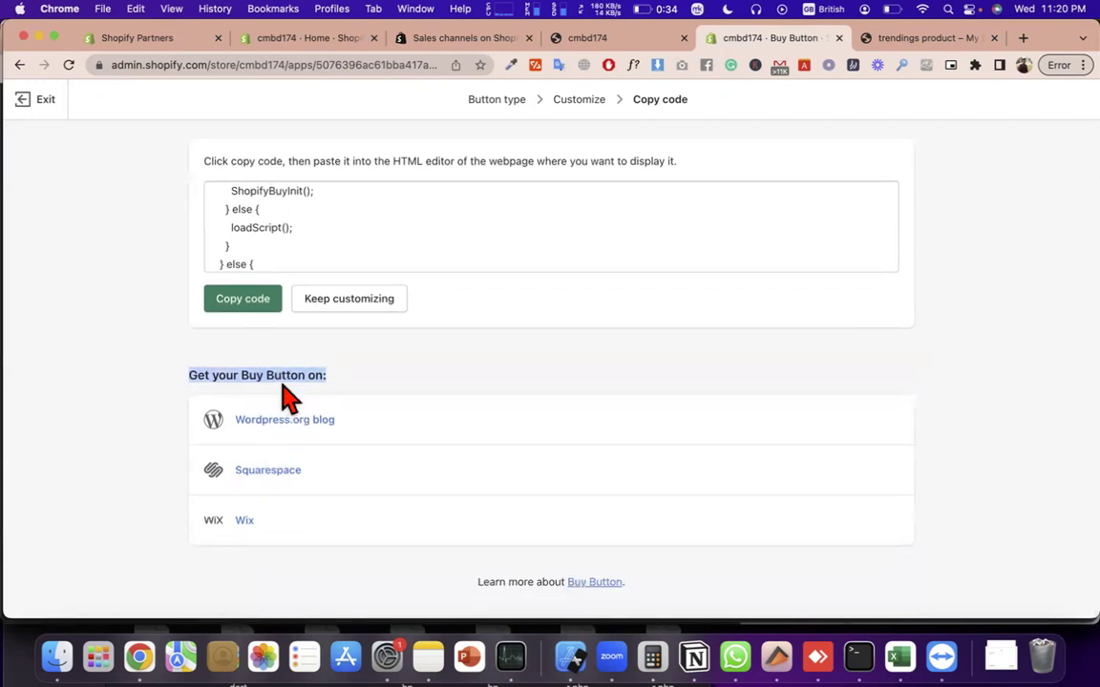
pyautogui.scroll(2, 286, 396)
pyautogui.click(40, 101)
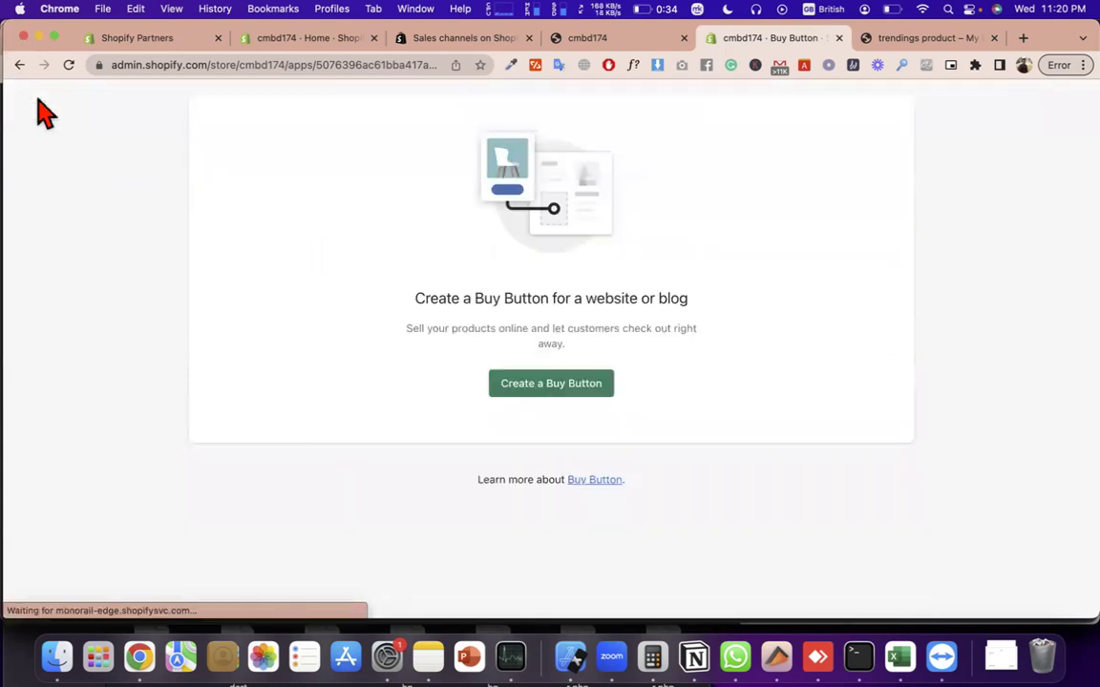
# Create a Product Buy Button for the Black Printed Cotton T-Shirt and copy its embed code.
pyautogui.click(613, 466)
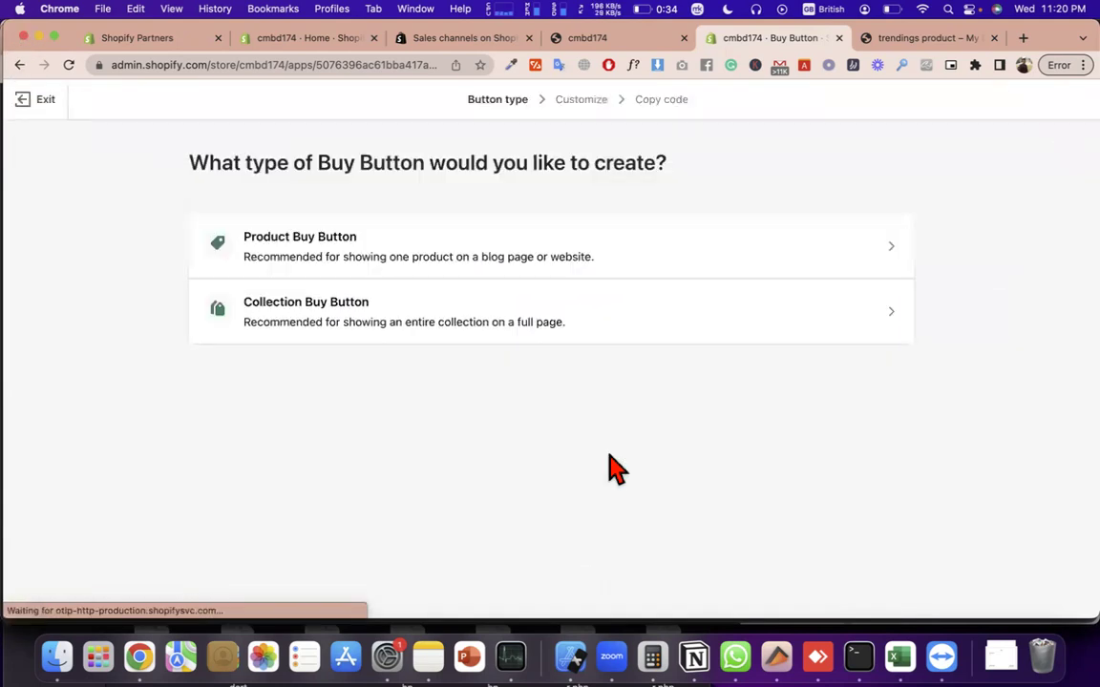
pyautogui.click(344, 276)
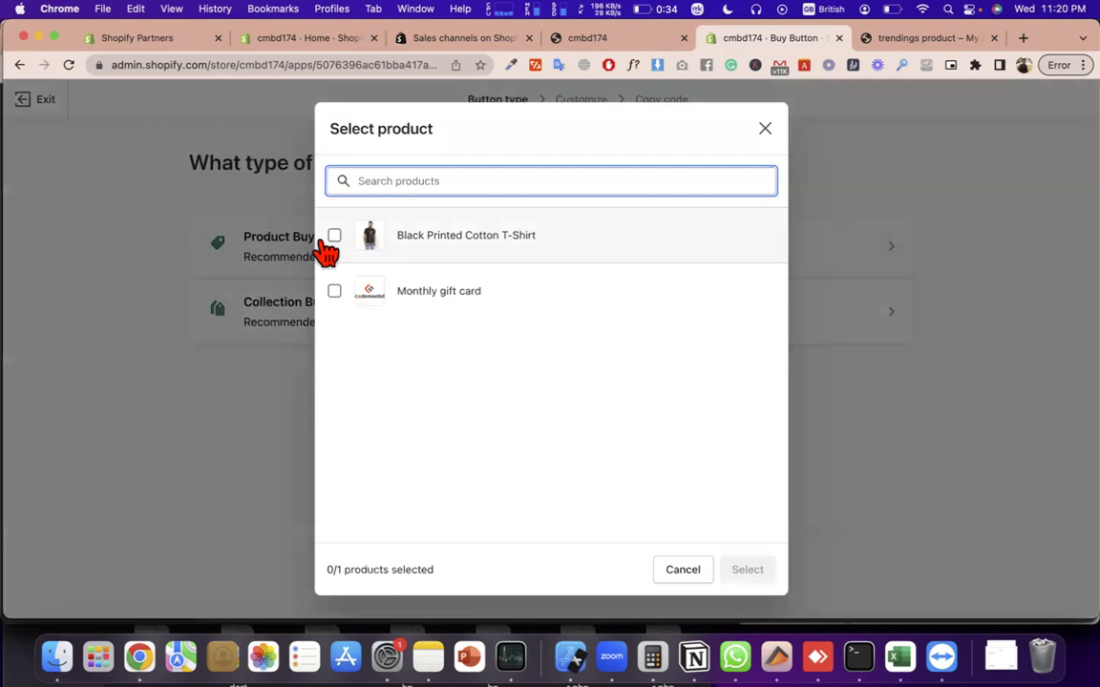
pyautogui.click(334, 235)
pyautogui.click(750, 582)
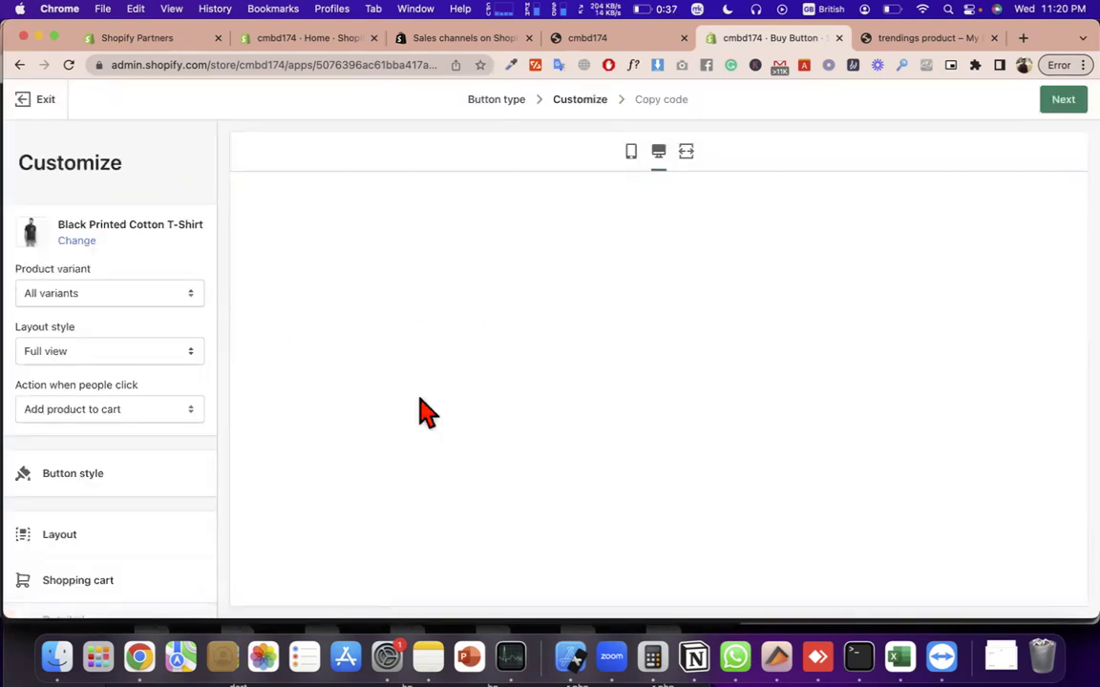
pyautogui.scroll(-3, 686, 472)
pyautogui.scroll(3, 680, 483)
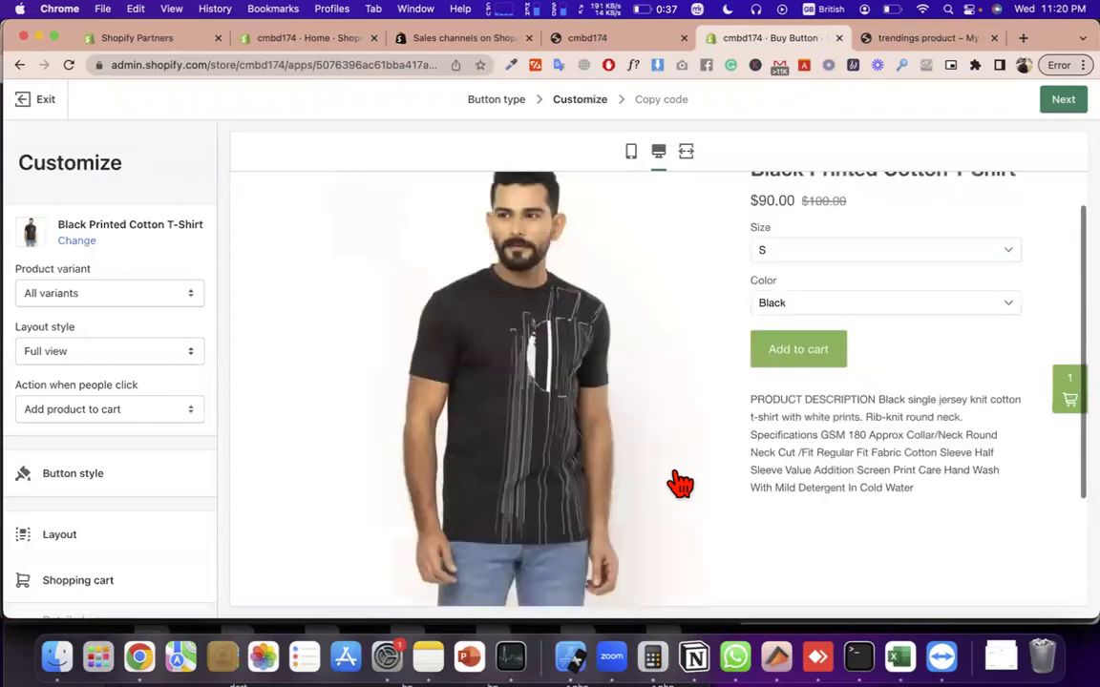
pyautogui.click(1064, 107)
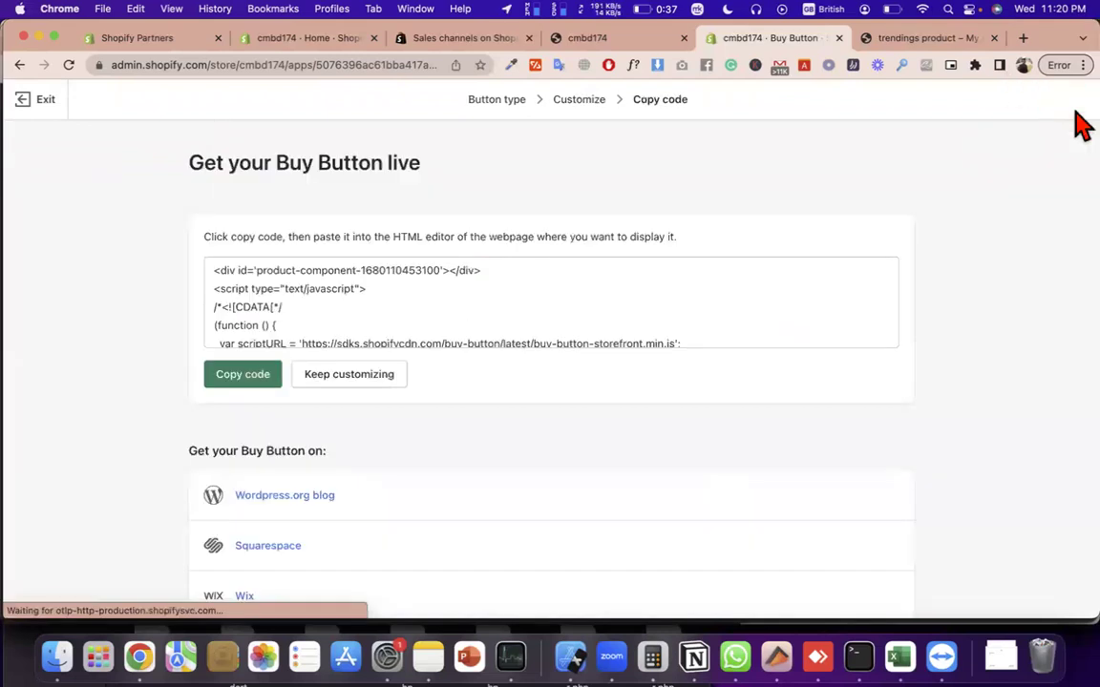
pyautogui.click(246, 380)
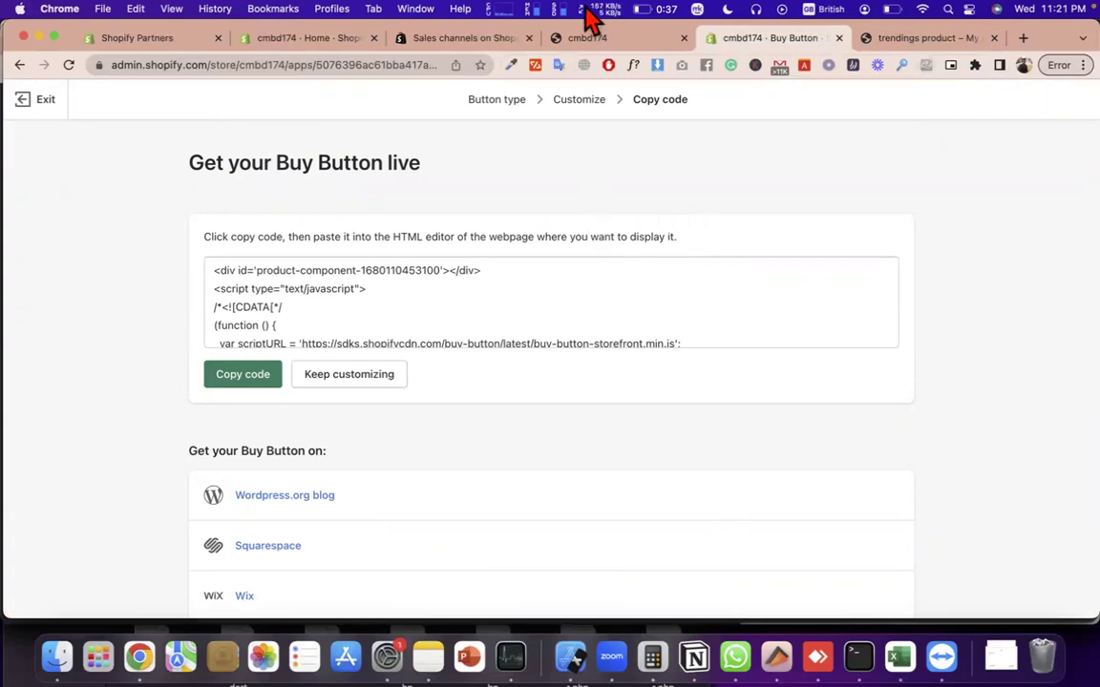
# Review the 'Get your Buy Button live' instructions, then go to the cmbd174 storefront tab.
pyautogui.click(326, 322)
pyautogui.tripleClick(315, 221)
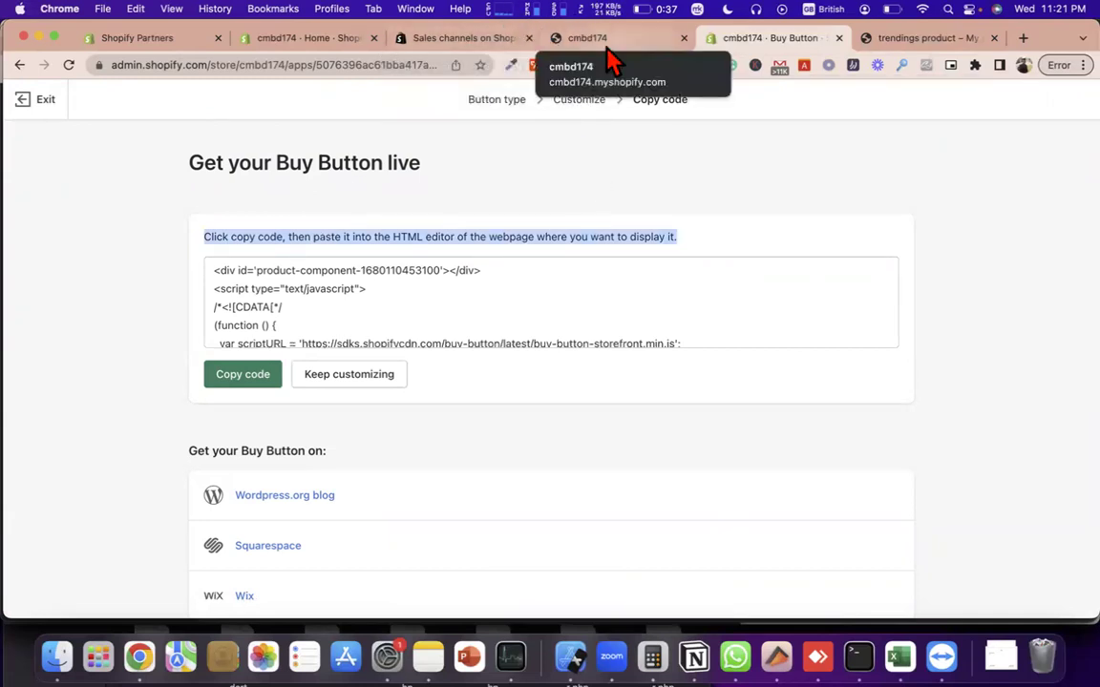
pyautogui.click(611, 63)
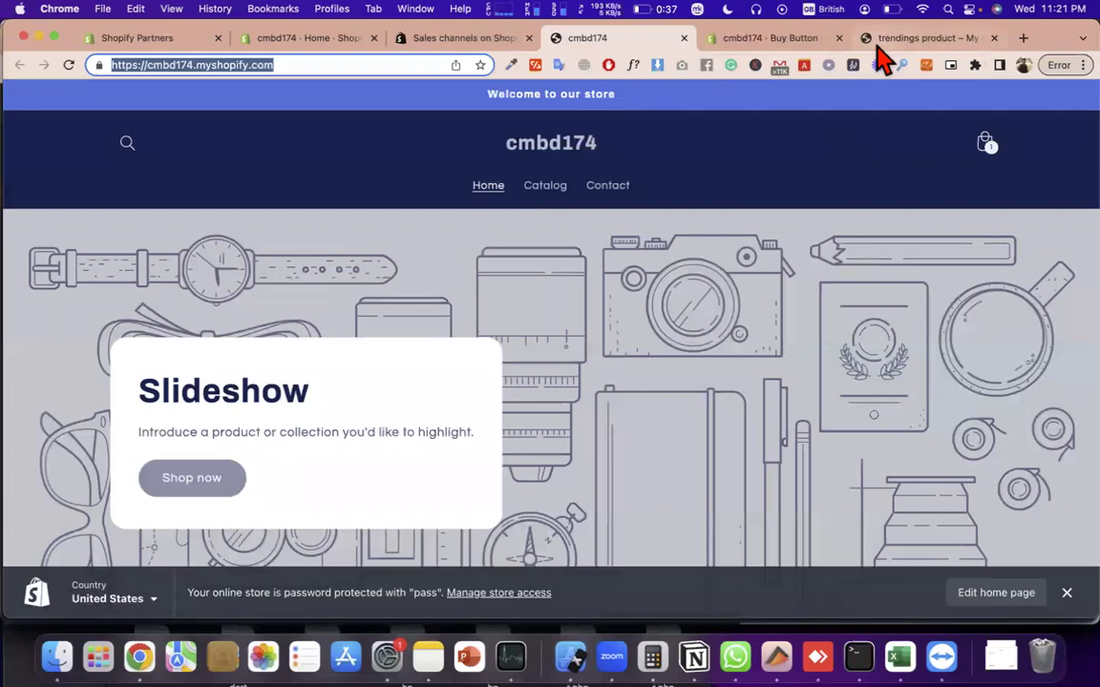
# Review the Black Printed Cotton T-Shirt on the WordPress trendings product page.
pyautogui.click(879, 43)
pyautogui.scroll(-3, 662, 525)
pyautogui.scroll(3, 654, 516)
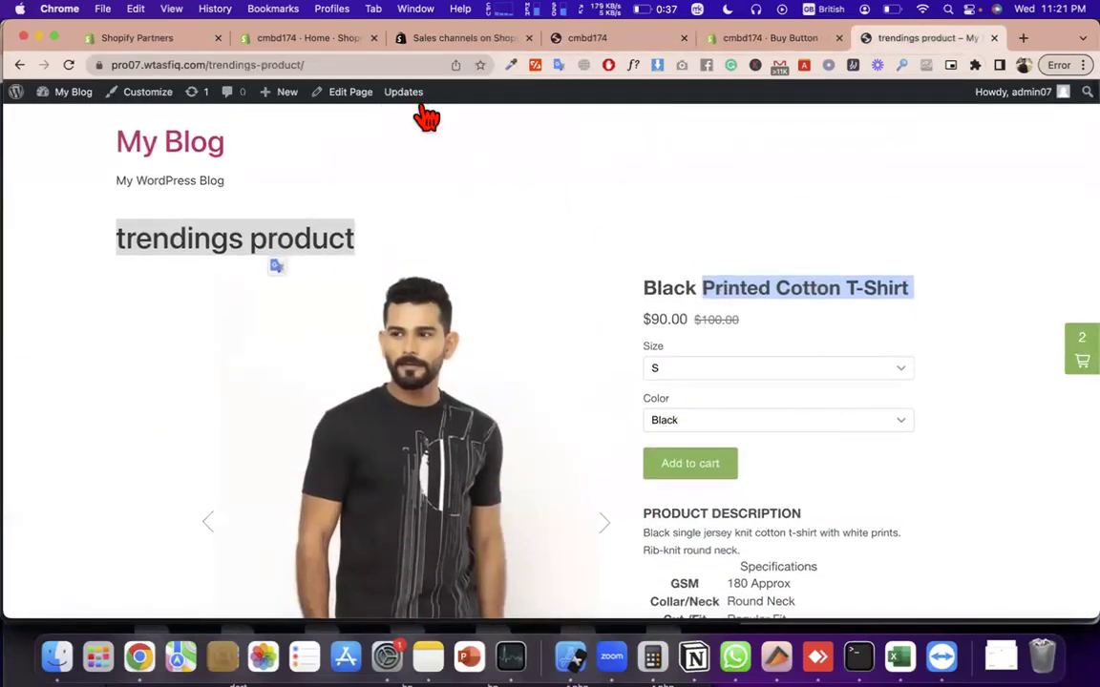
pyautogui.tripleClick(757, 282)
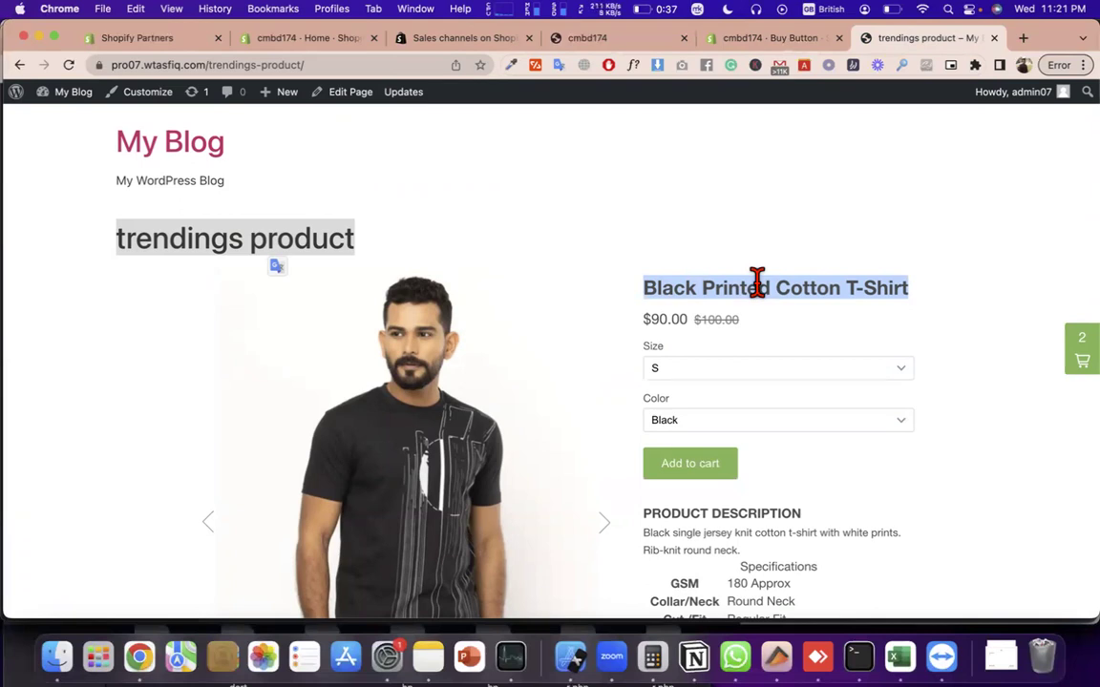
pyautogui.scroll(-5, 756, 287)
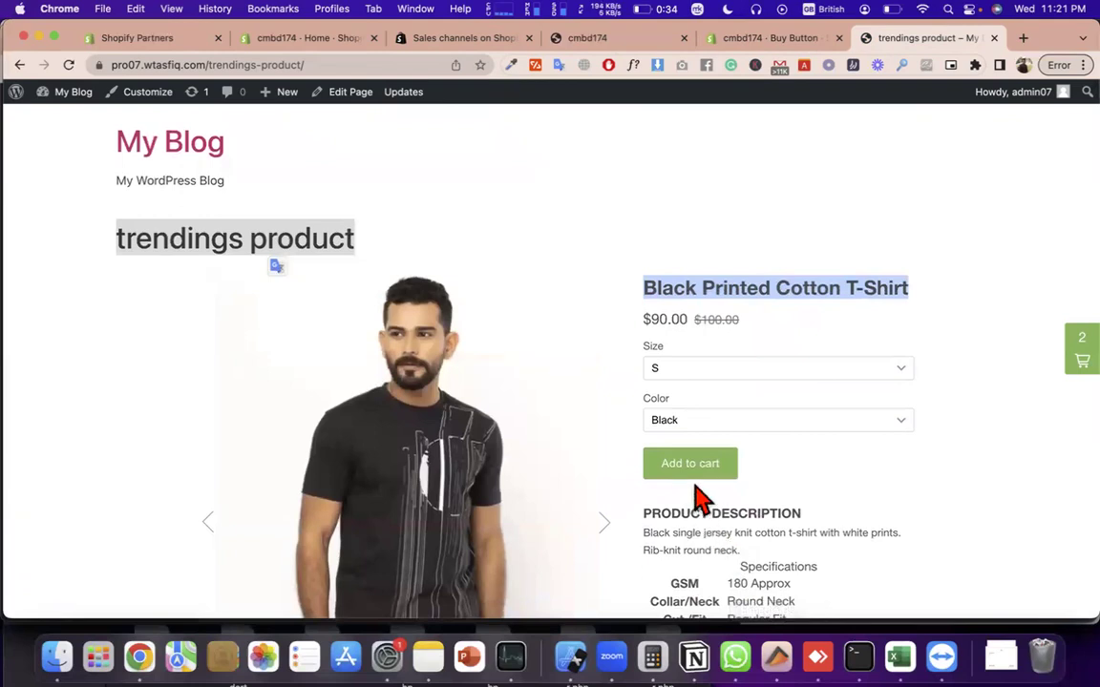
pyautogui.scroll(-5, 570, 413)
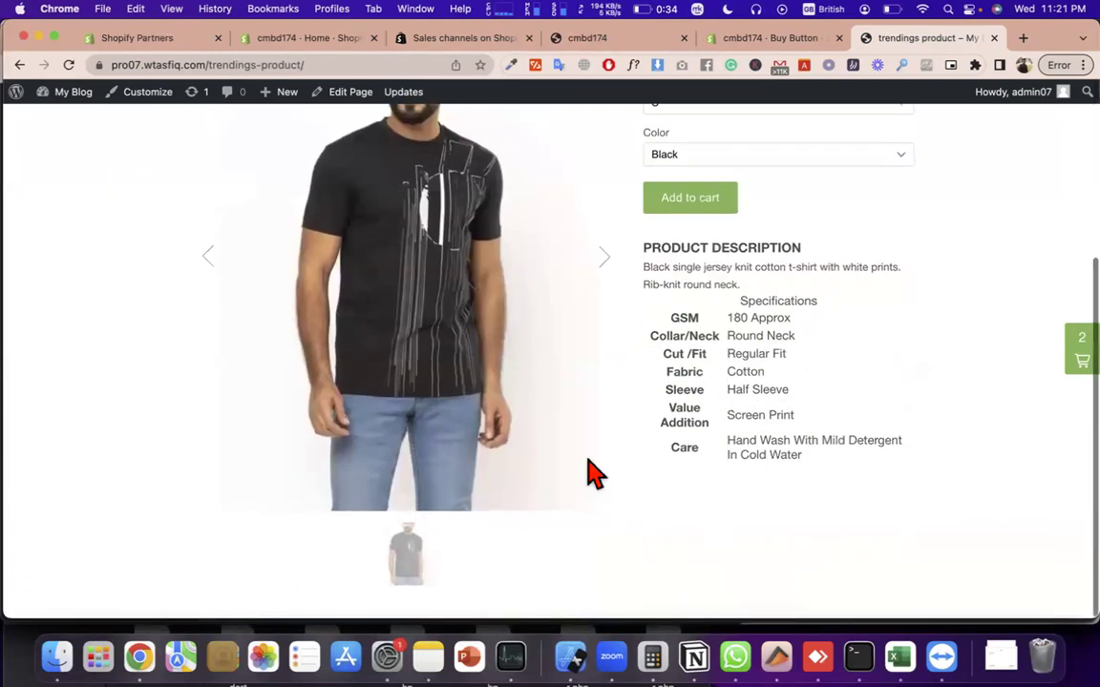
pyautogui.scroll(5, 593, 466)
# Add the T-shirt to the cart, start checkout, then close the checkout popup and cart drawer.
pyautogui.click(687, 470)
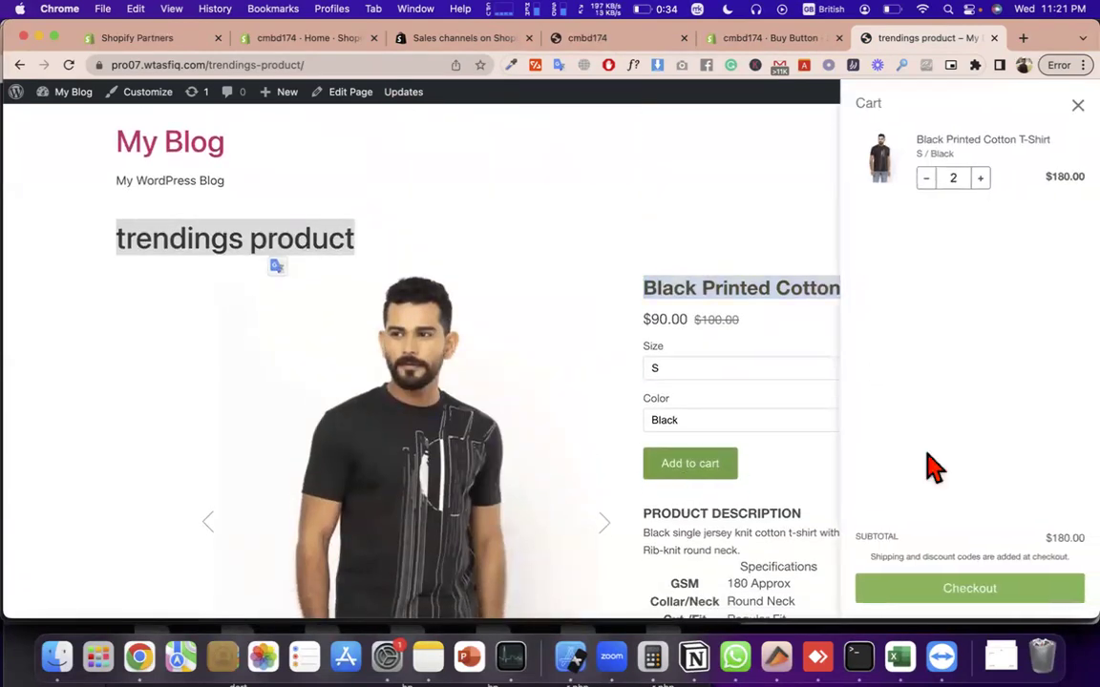
pyautogui.click(948, 604)
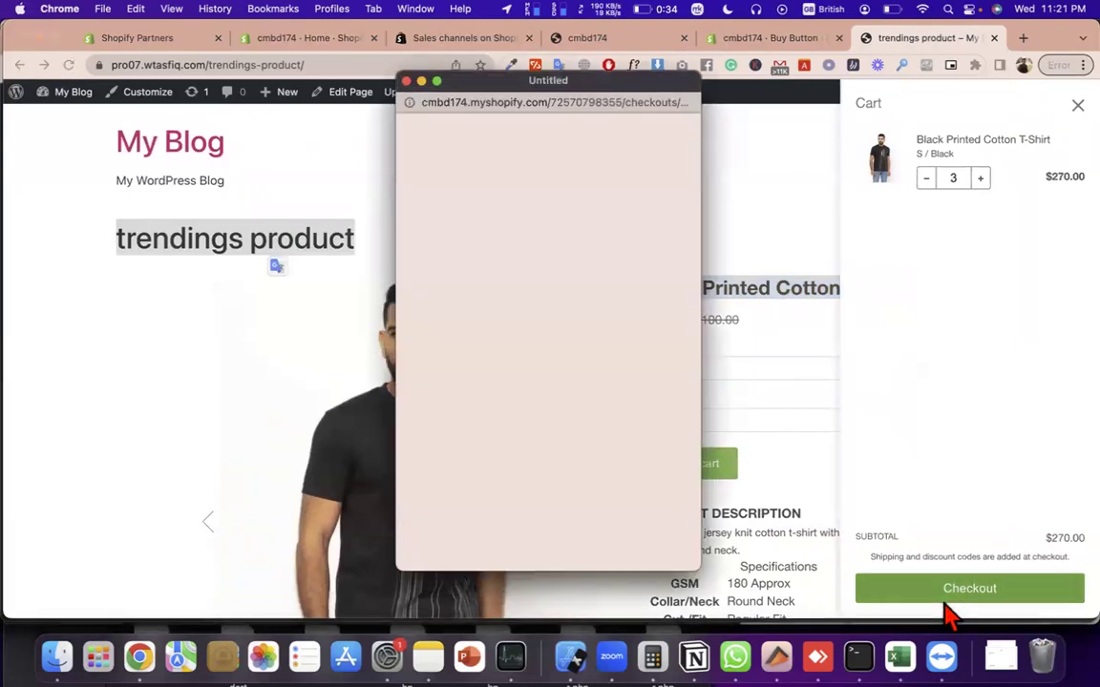
pyautogui.click(406, 81)
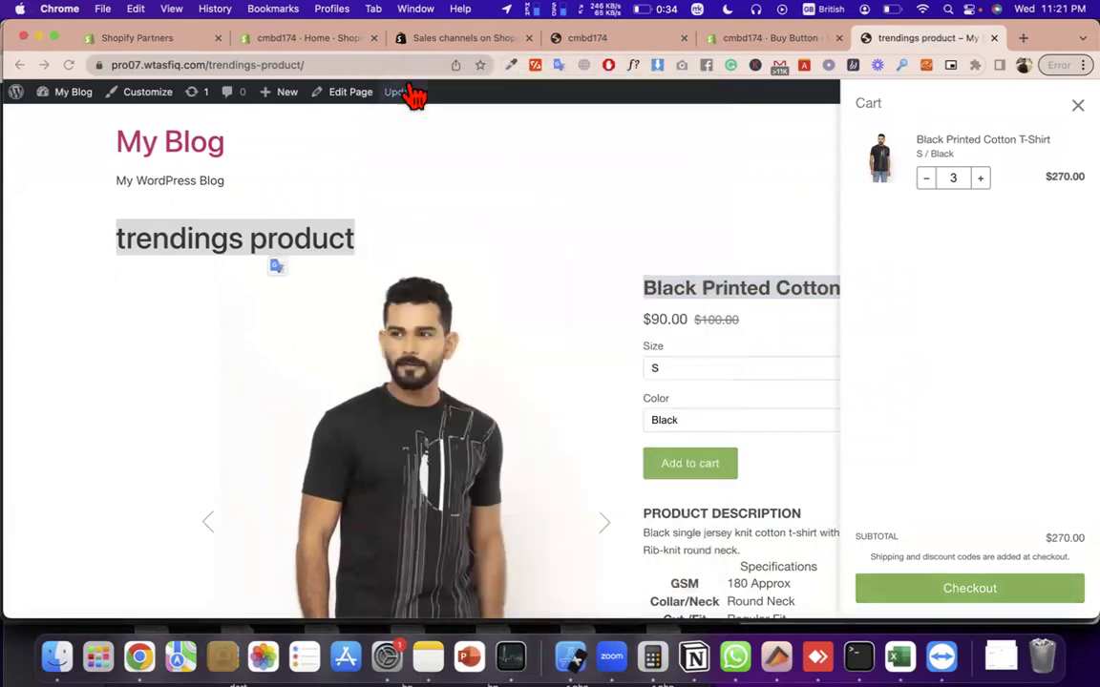
pyautogui.click(1077, 106)
pyautogui.moveTo(1031, 107)
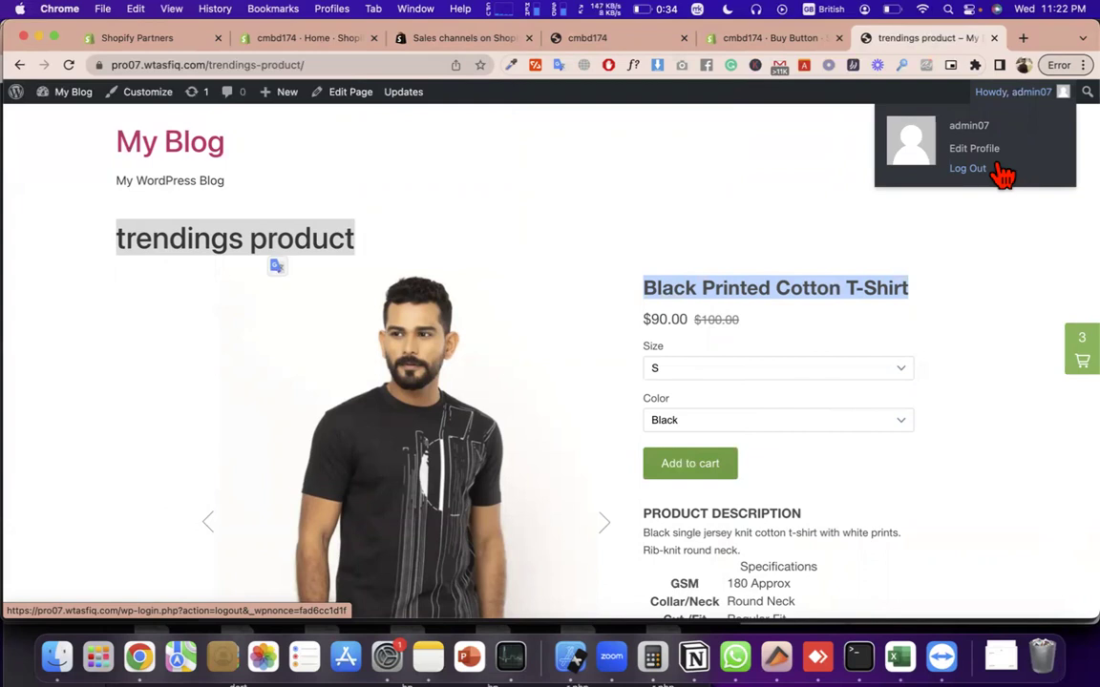
pyautogui.tripleClick(795, 291)
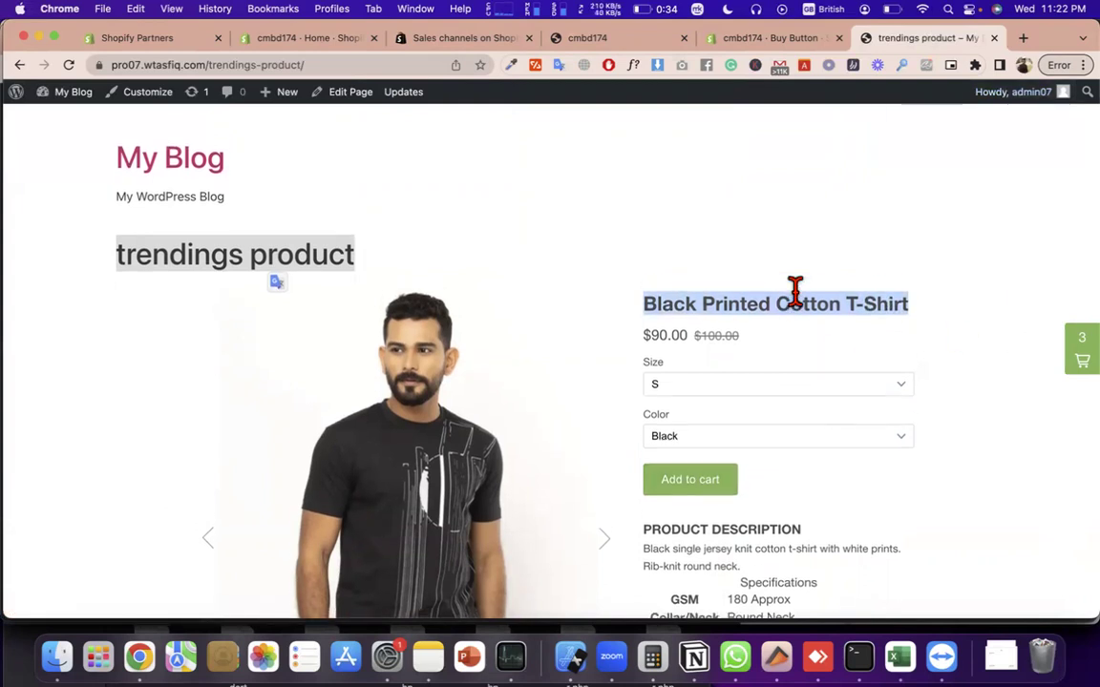
# Launch the Shopify App Store from the admin's Picked for you suggestions and view Sales channels.
pyautogui.click(778, 39)
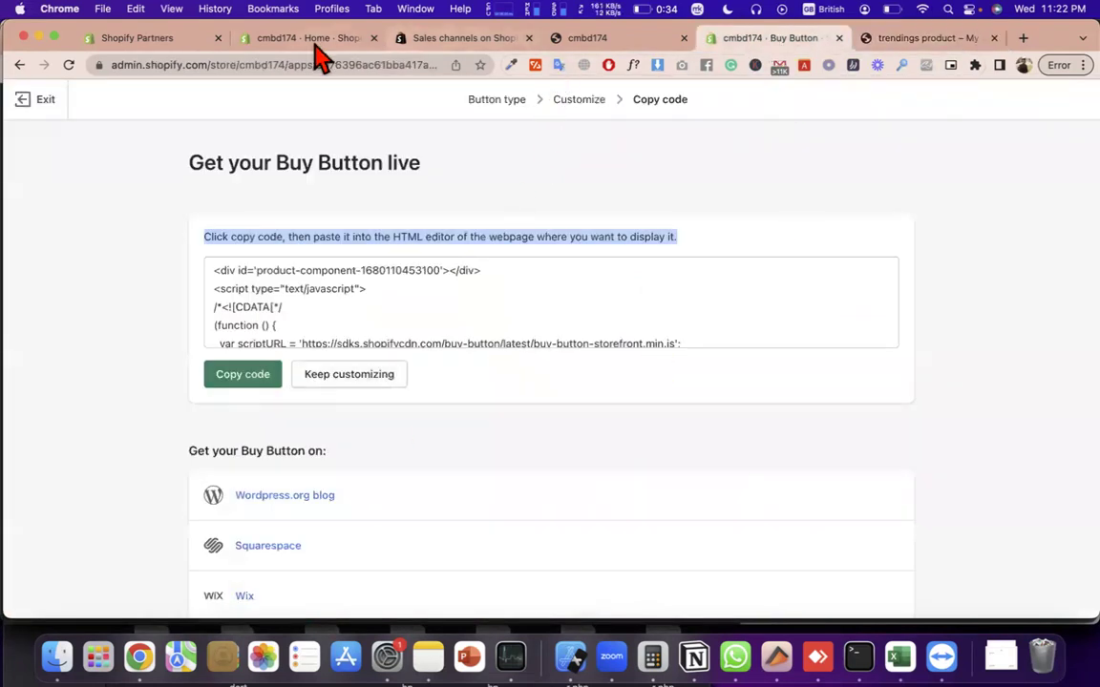
pyautogui.click(314, 42)
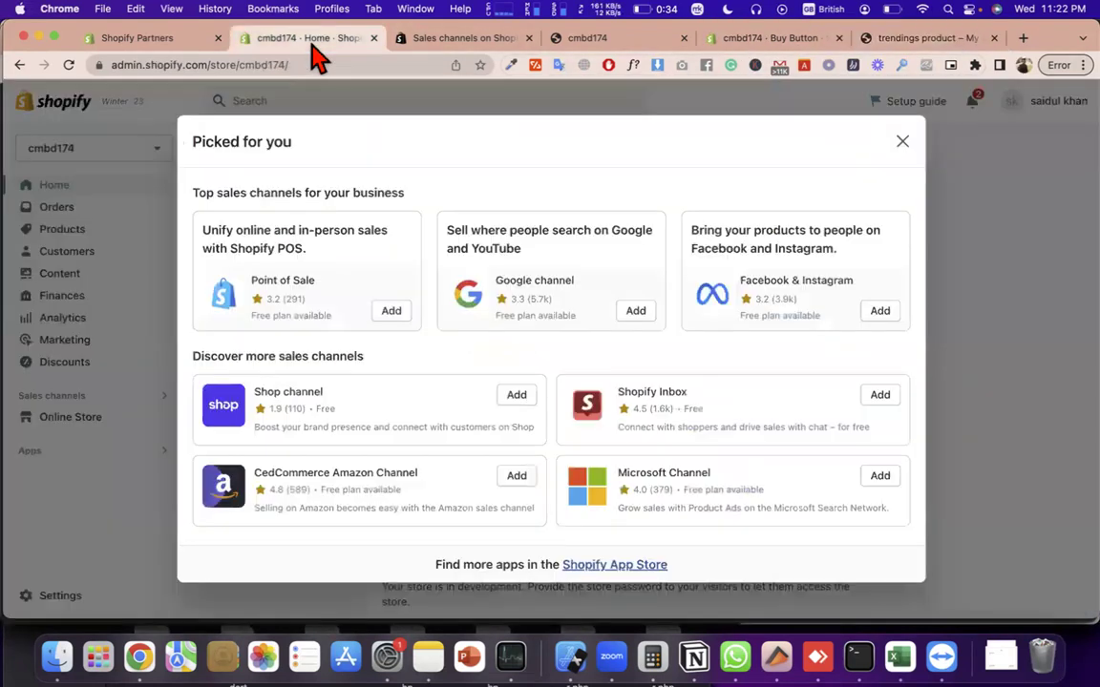
pyautogui.click(623, 565)
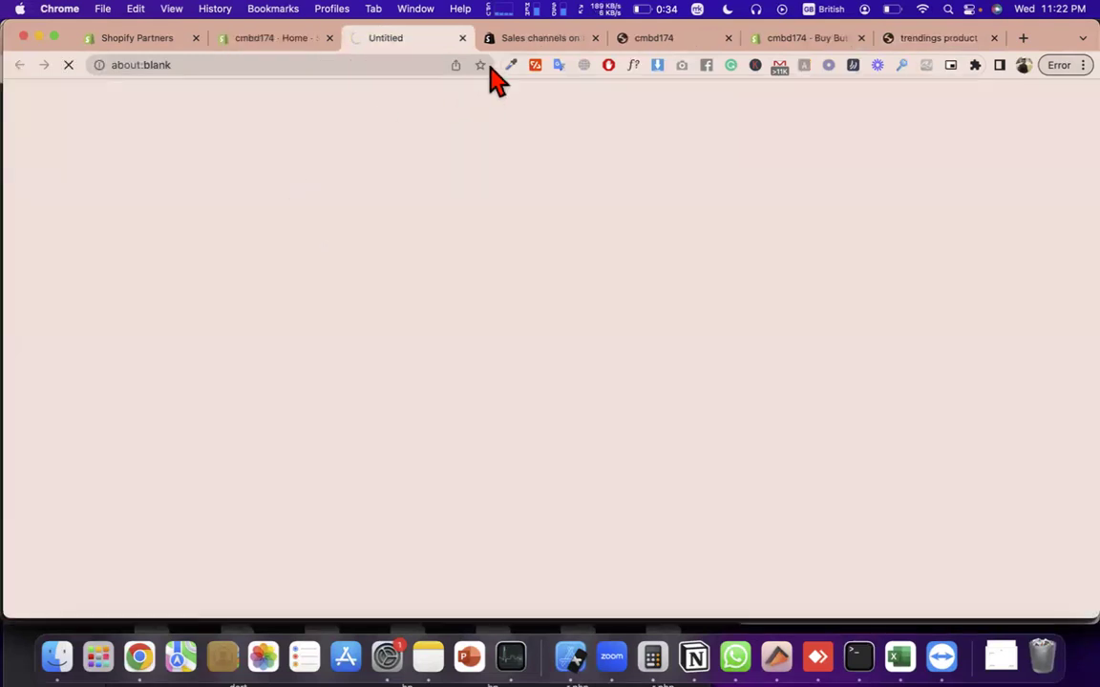
pyautogui.click(508, 38)
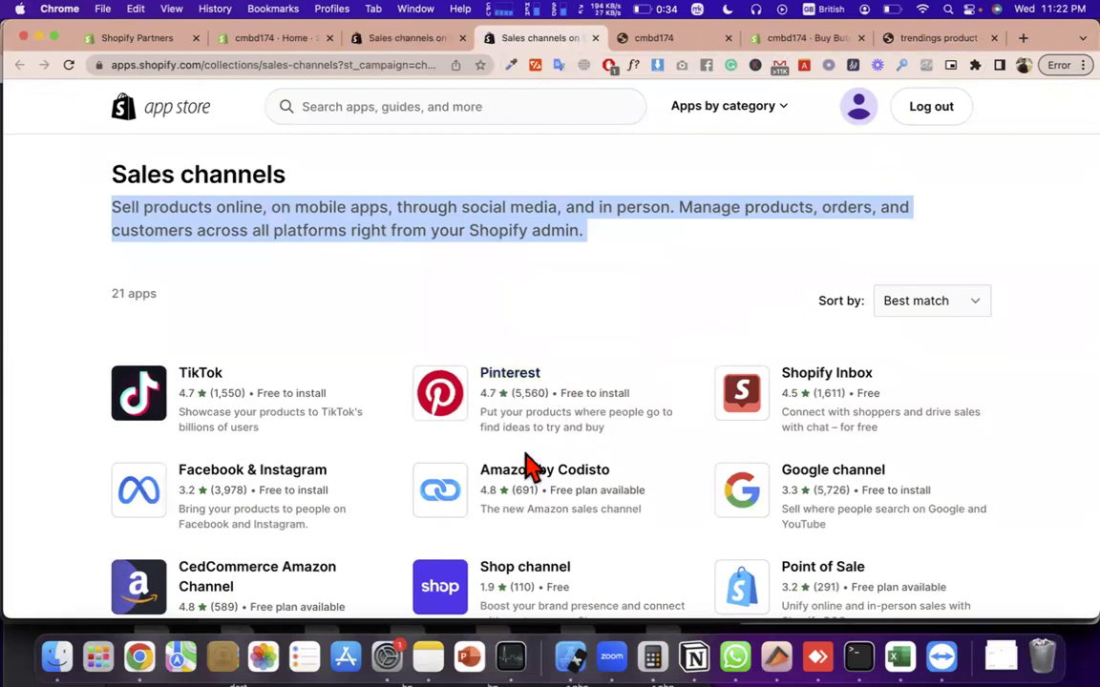
# Look at Facebook & Instagram, then choose Google channel and start adding it to the store.
pyautogui.click(279, 475)
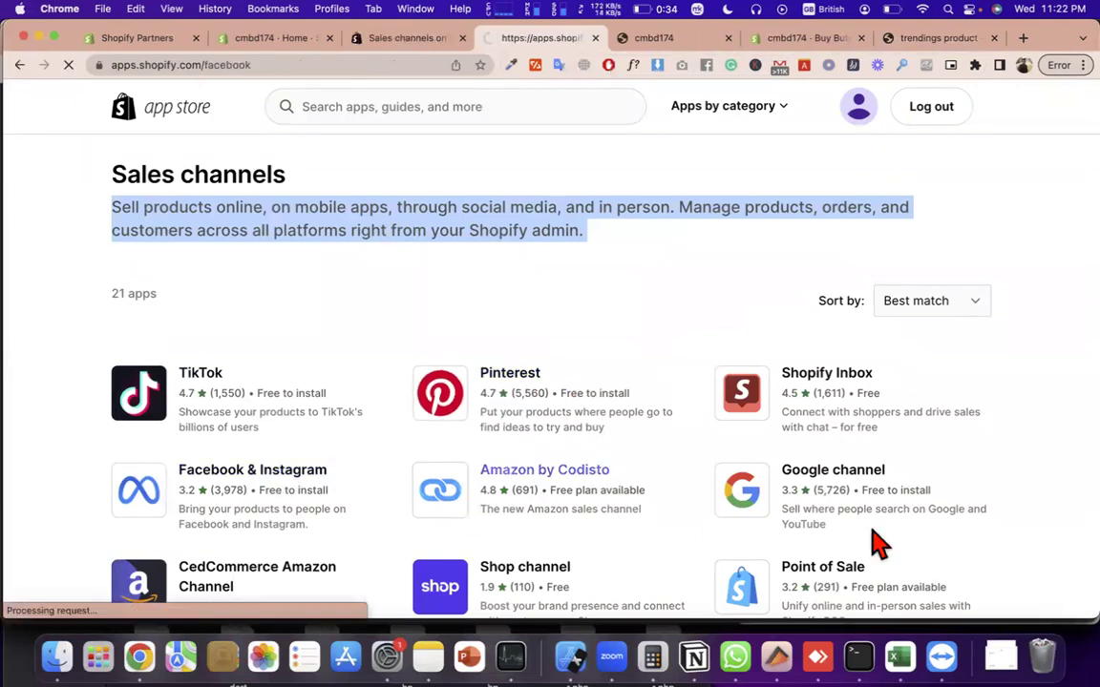
pyautogui.click(21, 64)
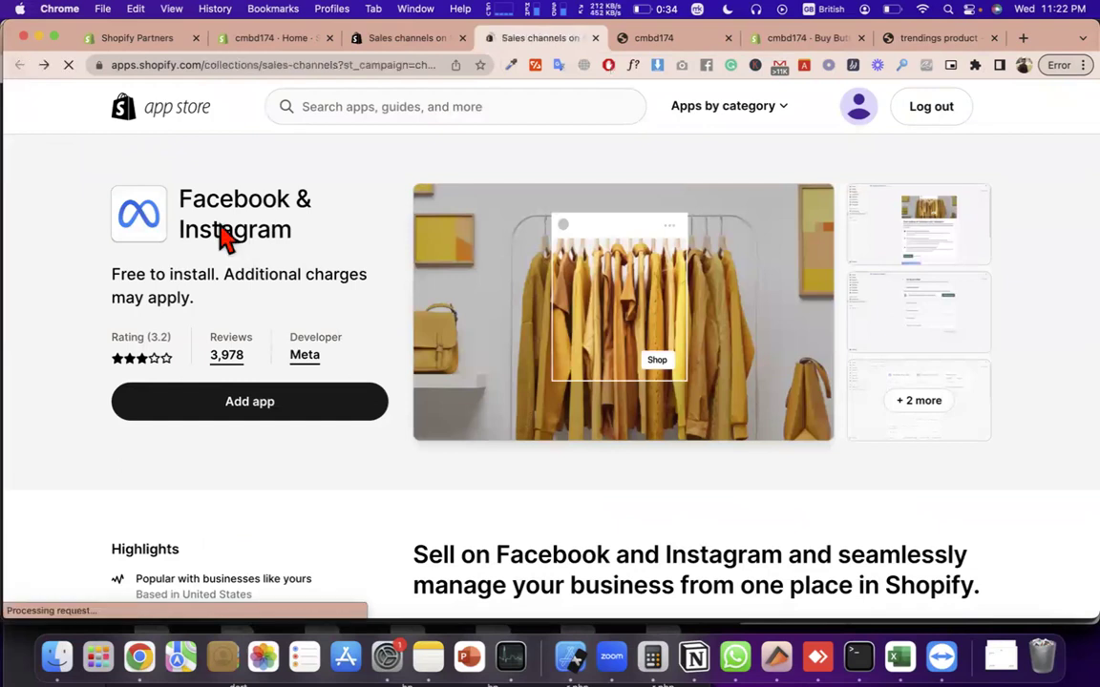
pyautogui.click(712, 489)
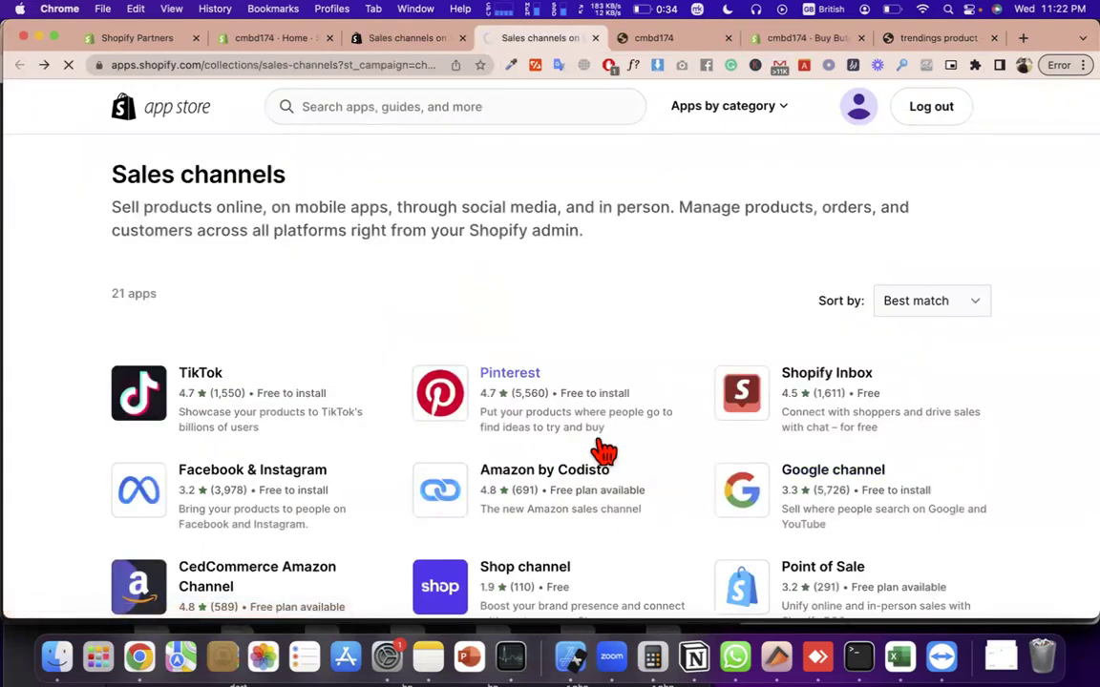
pyautogui.click(271, 405)
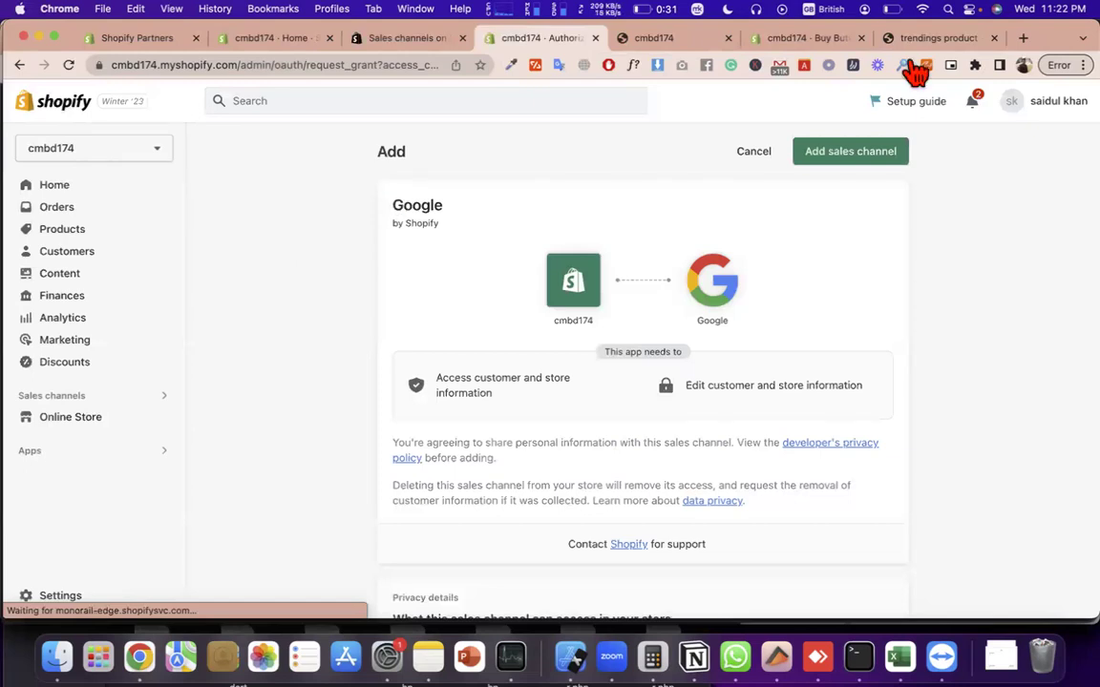
# Approve adding the Google sales channel, then return to the App Store Sales channels list.
pyautogui.click(879, 158)
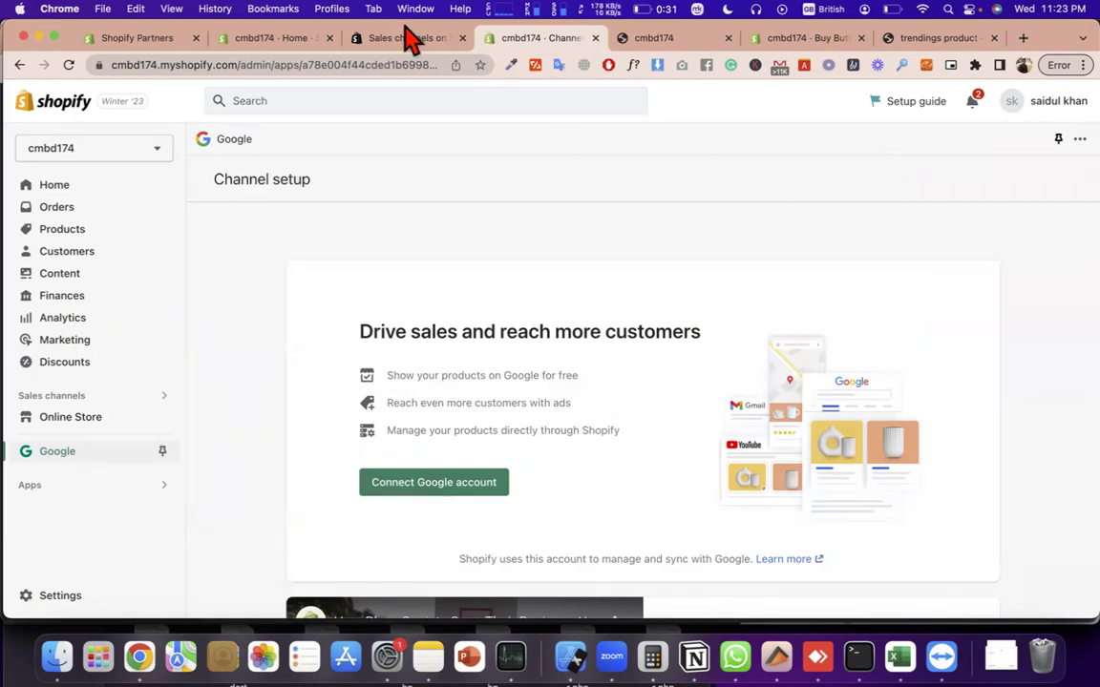
pyautogui.click(375, 38)
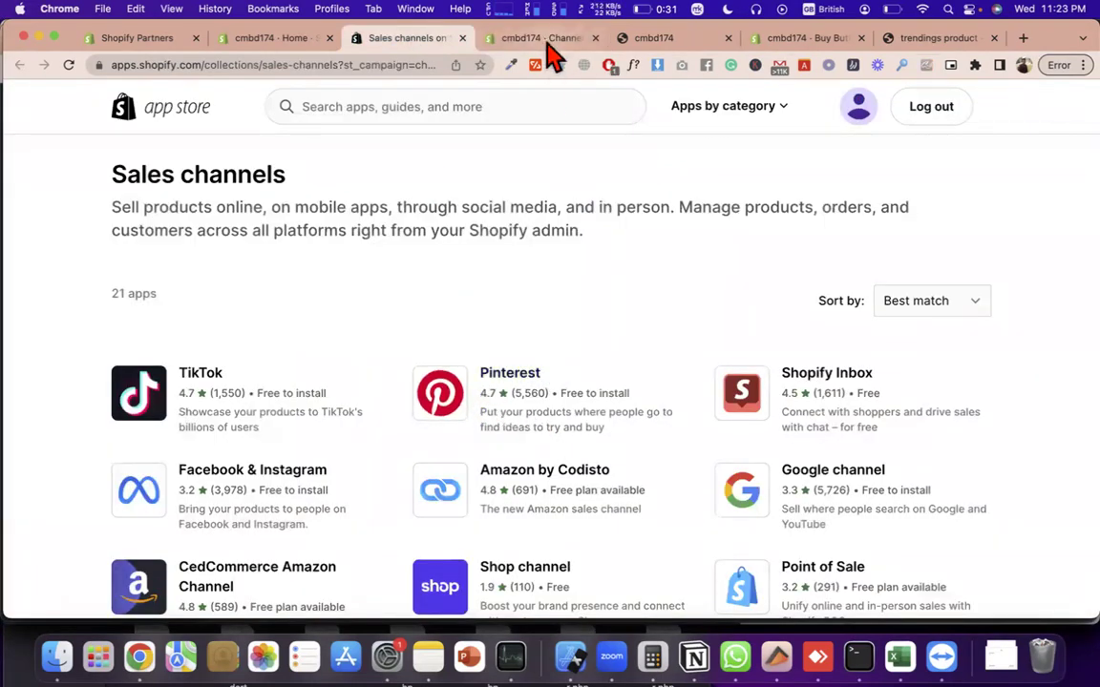
# Load notepad.pw in a new browser tab.
pyautogui.click(542, 38)
pyautogui.click(1022, 38)
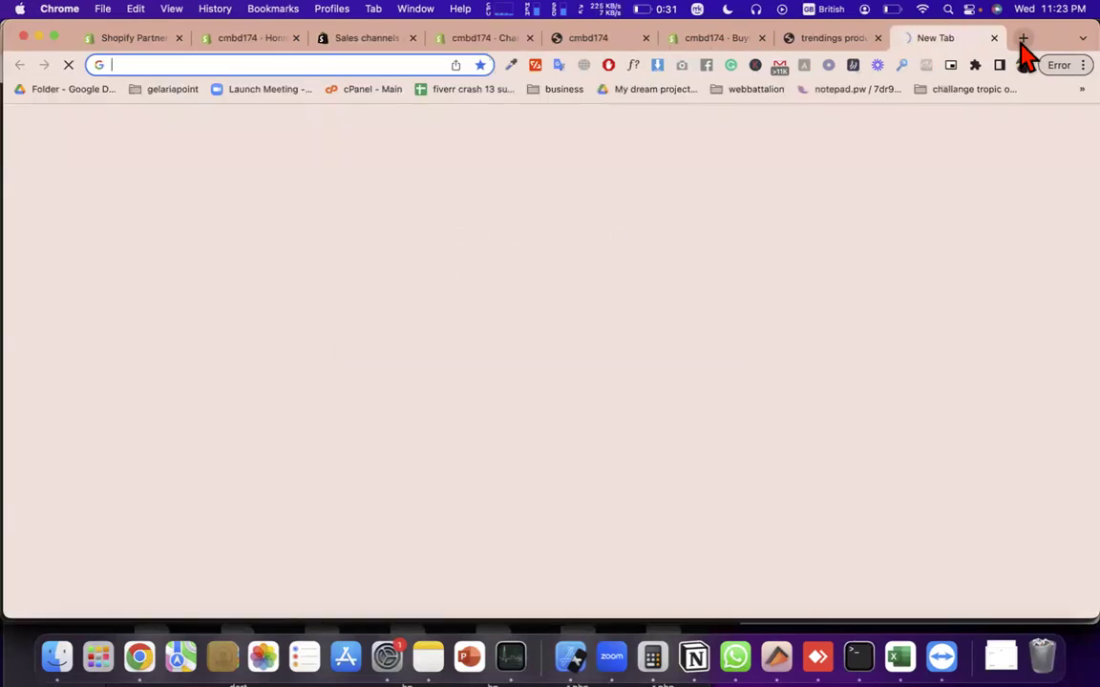
pyautogui.write('notepad.pw')
pyautogui.press('Return')
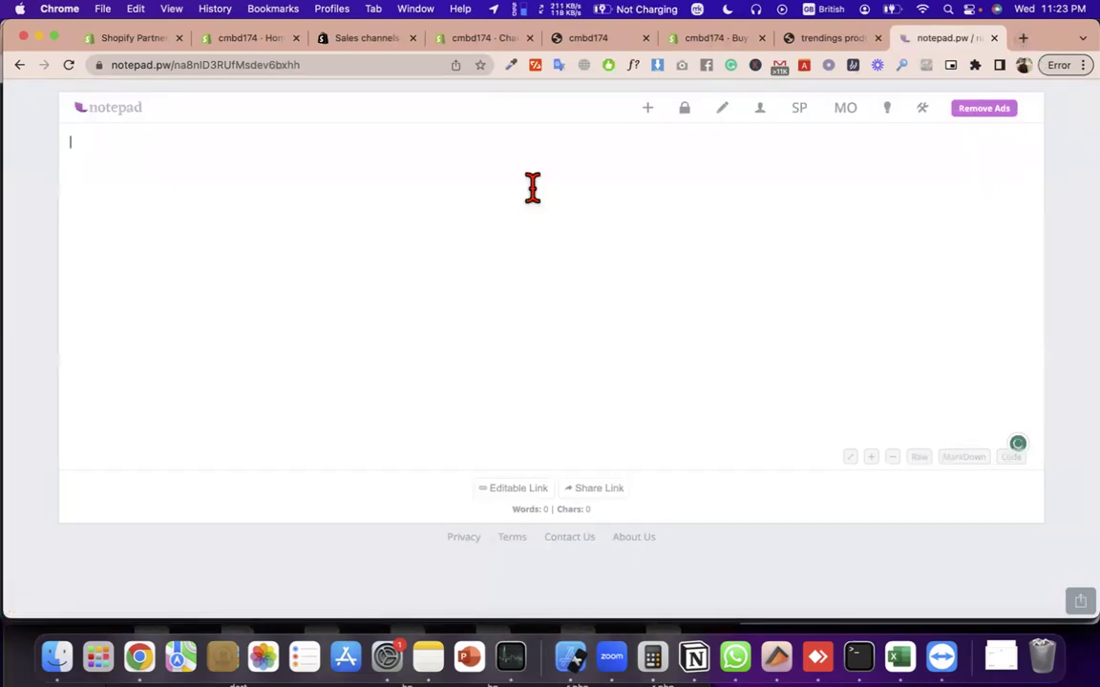
# Write 'contact information' and 'terms & condition page or privacy policy page' as two note lines.
pyautogui.click(72, 142)
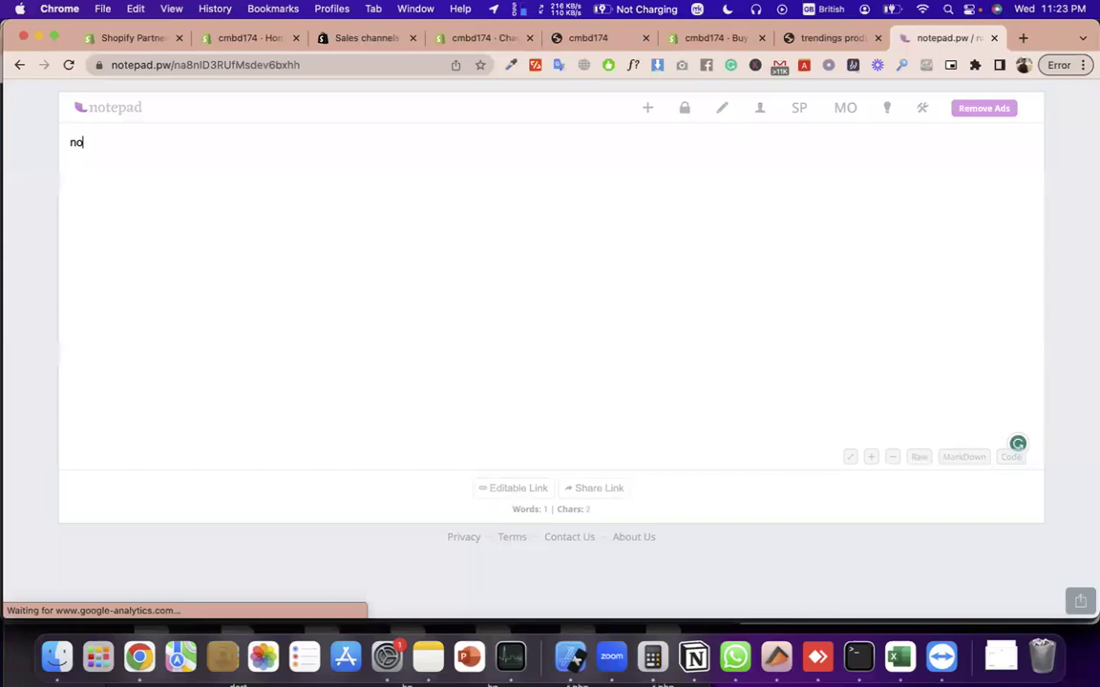
pyautogui.write('N')
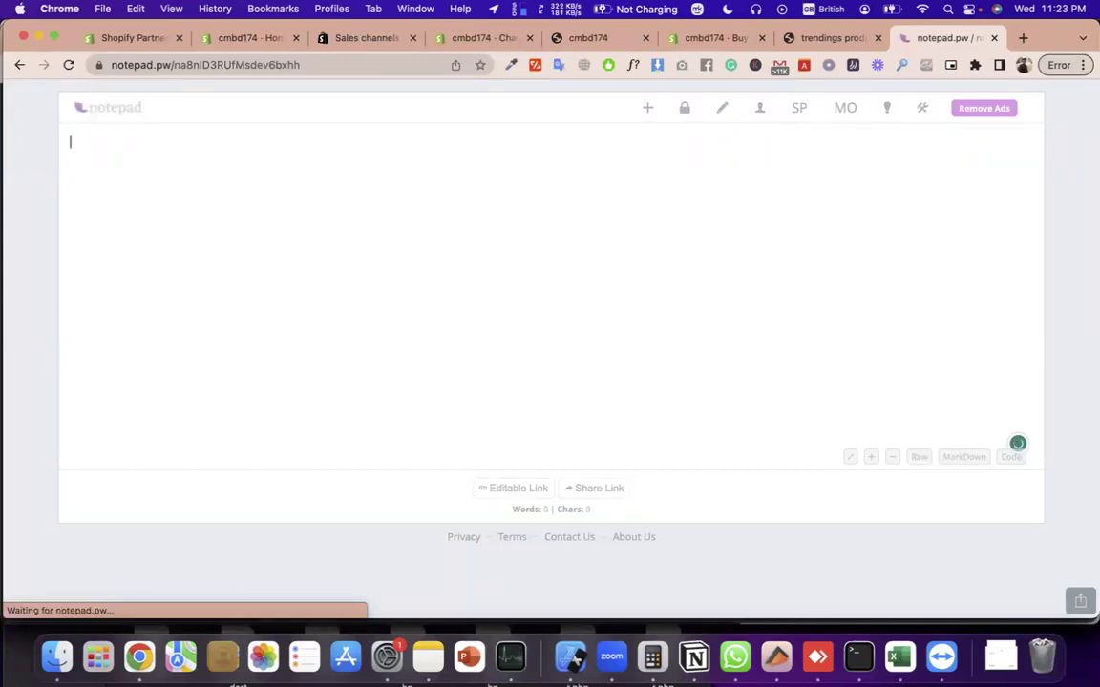
pyautogui.write('contact infomr')
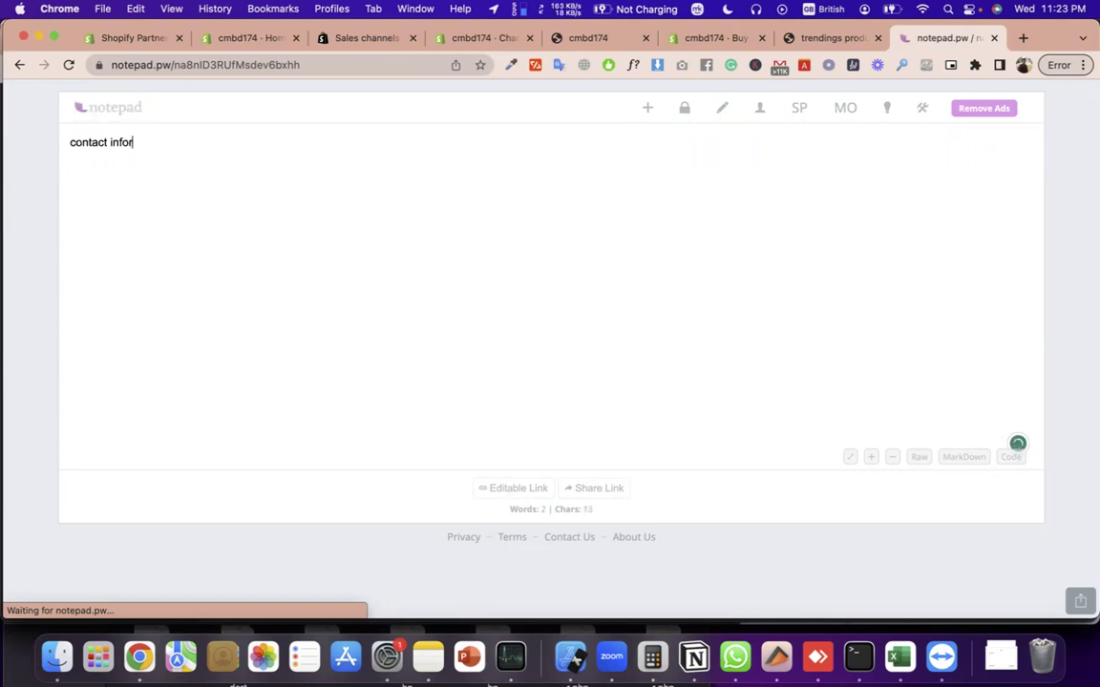
pyautogui.write('a')
pyautogui.write('atp')
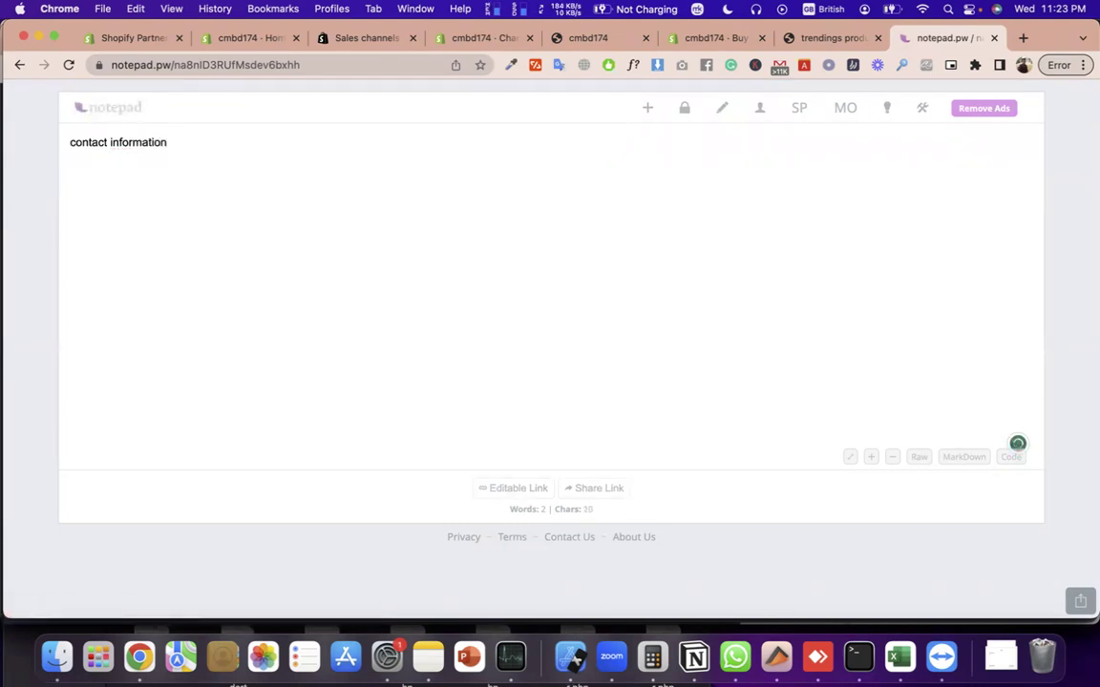
pyautogui.press('Return')
pyautogui.tripleClick(73, 145)
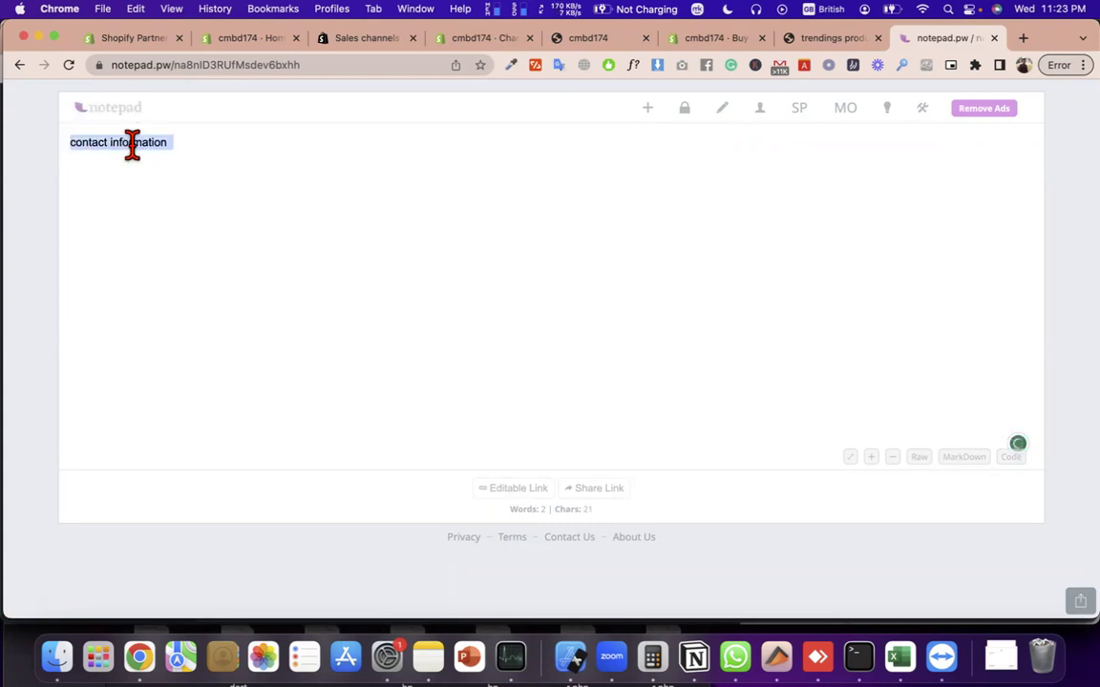
pyautogui.click(213, 148)
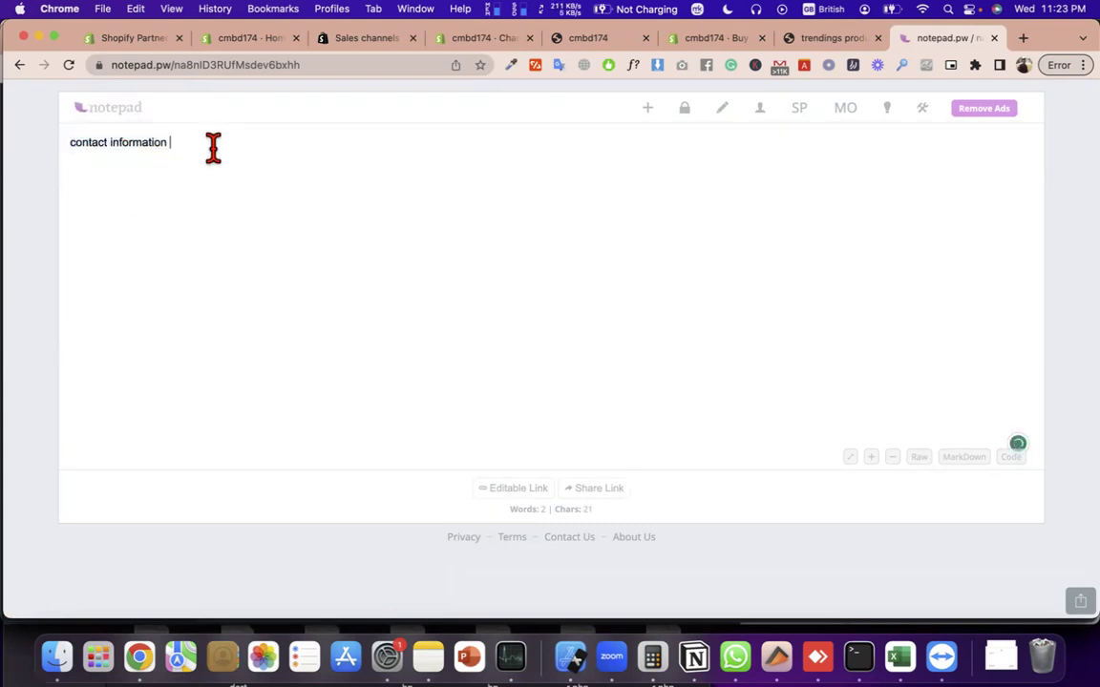
pyautogui.press('Return')
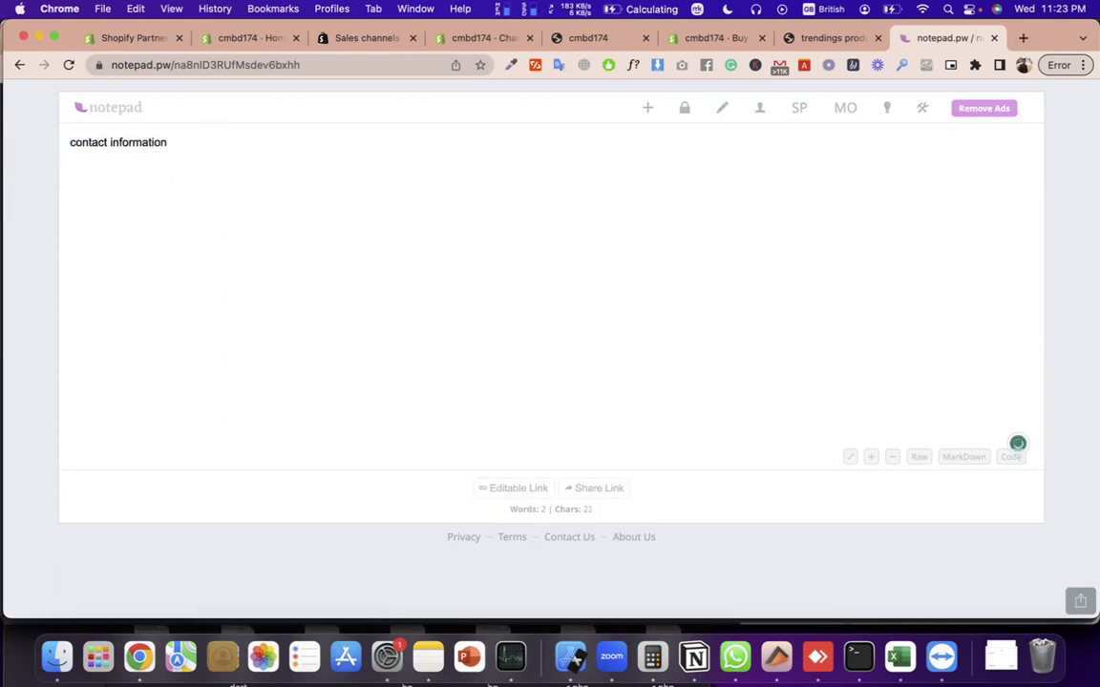
pyautogui.write('terms & con')
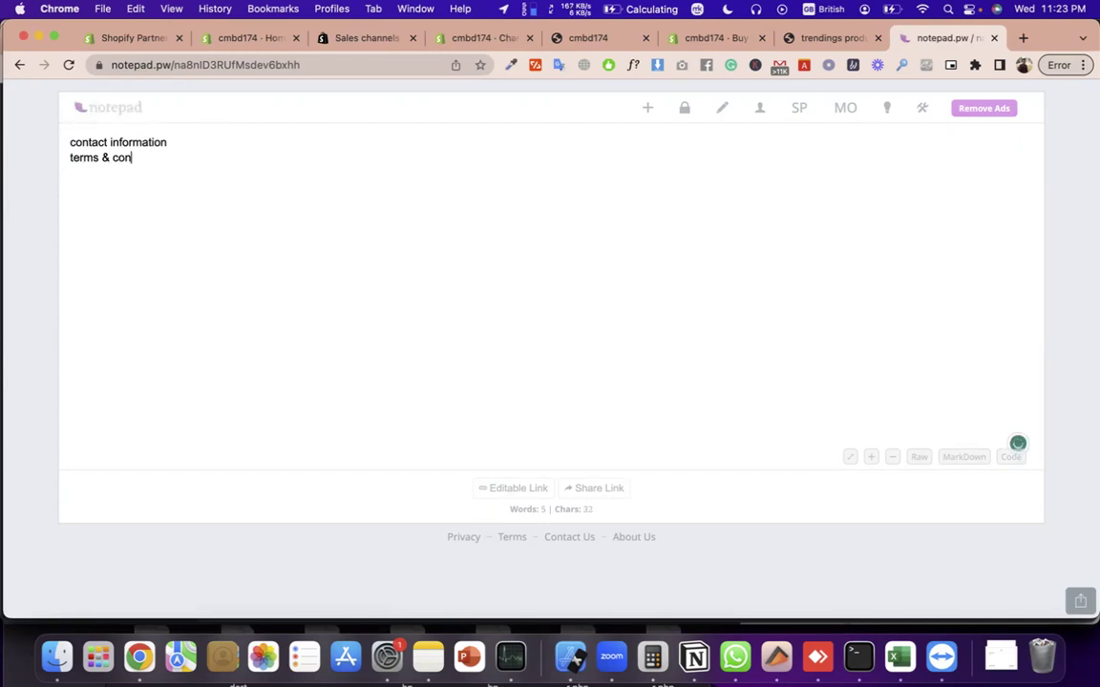
pyautogui.write('dition ')
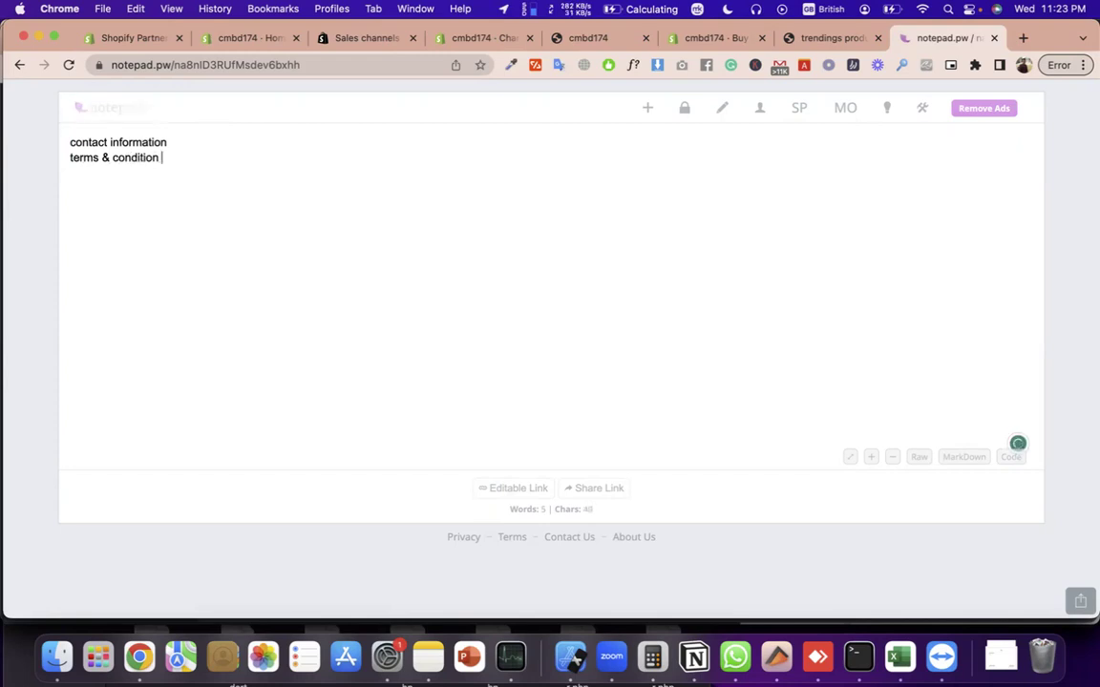
pyautogui.write('page or')
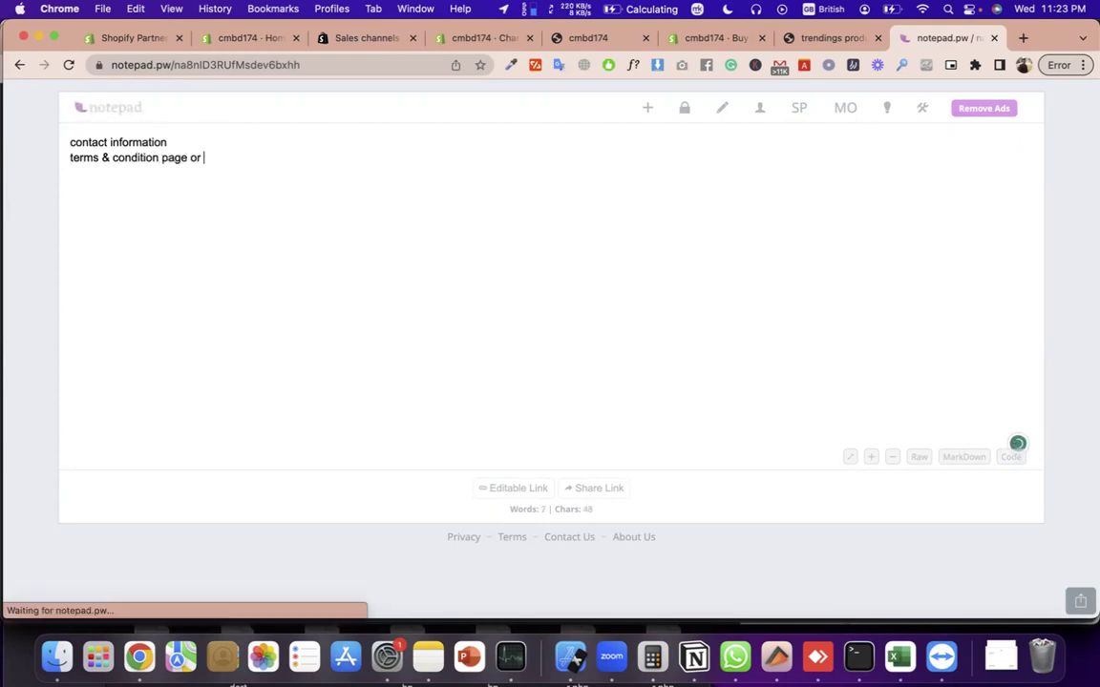
pyautogui.write('privacy plic')
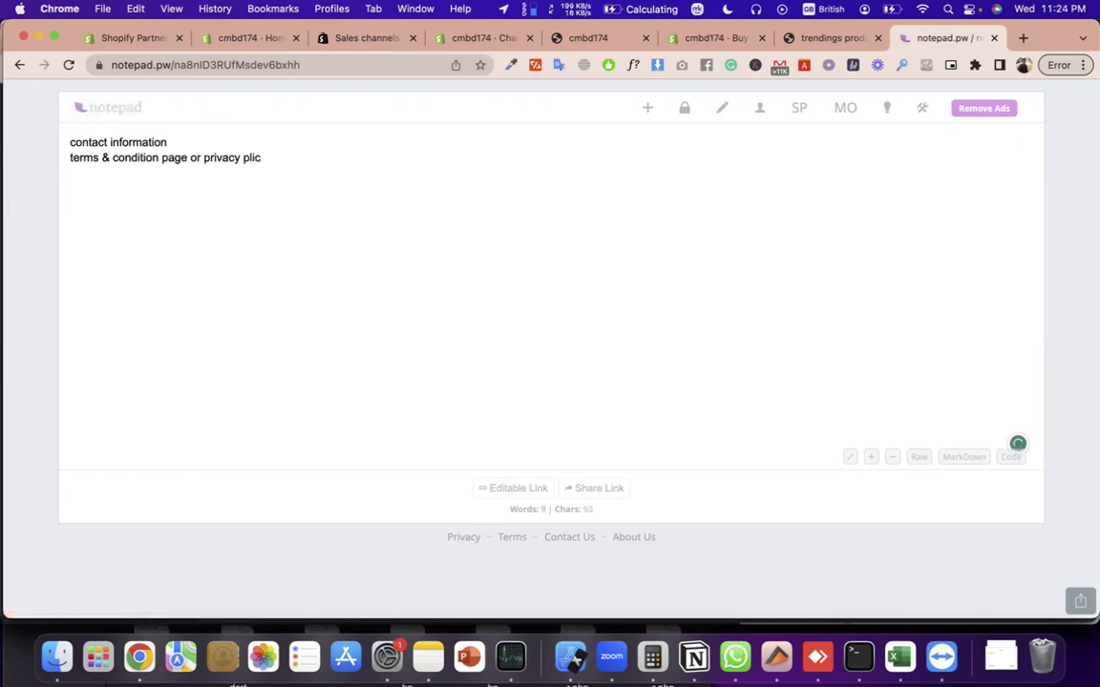
pyautogui.press('BackSpace')
pyautogui.press('BackSpace')
pyautogui.press('BackSpace')
pyautogui.write('olicy page')
pyautogui.press('Return')
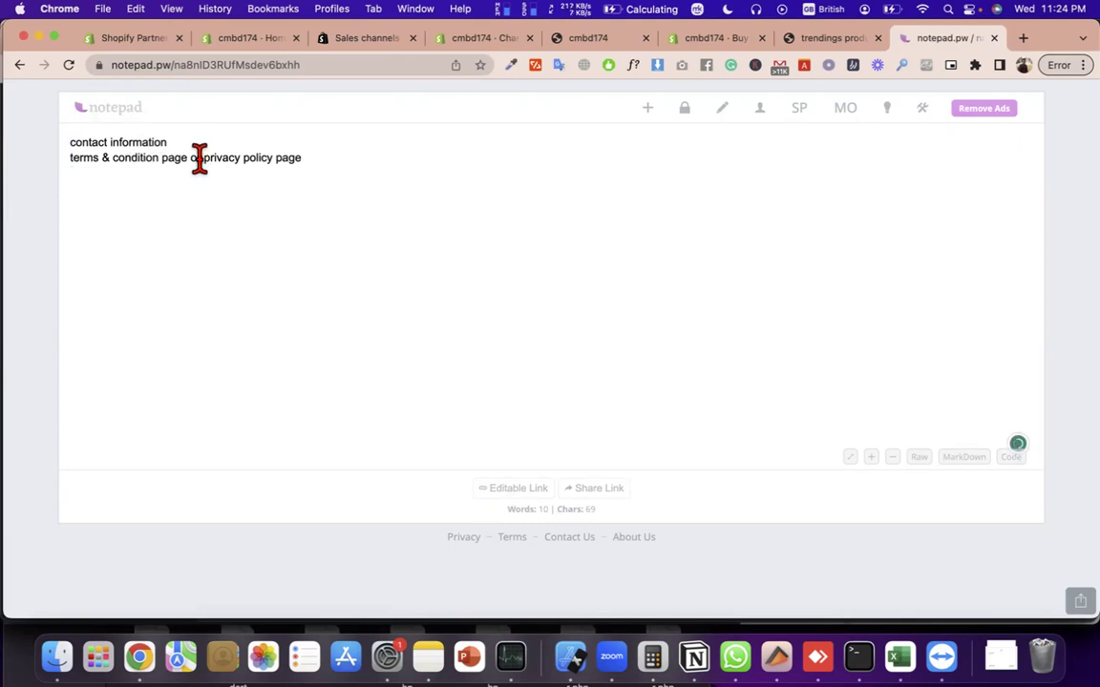
# Add a third line 'return or refund policy page', correcting typos along the way.
pyautogui.click(326, 157)
pyautogui.press('Return')
pyautogui.write('reture')
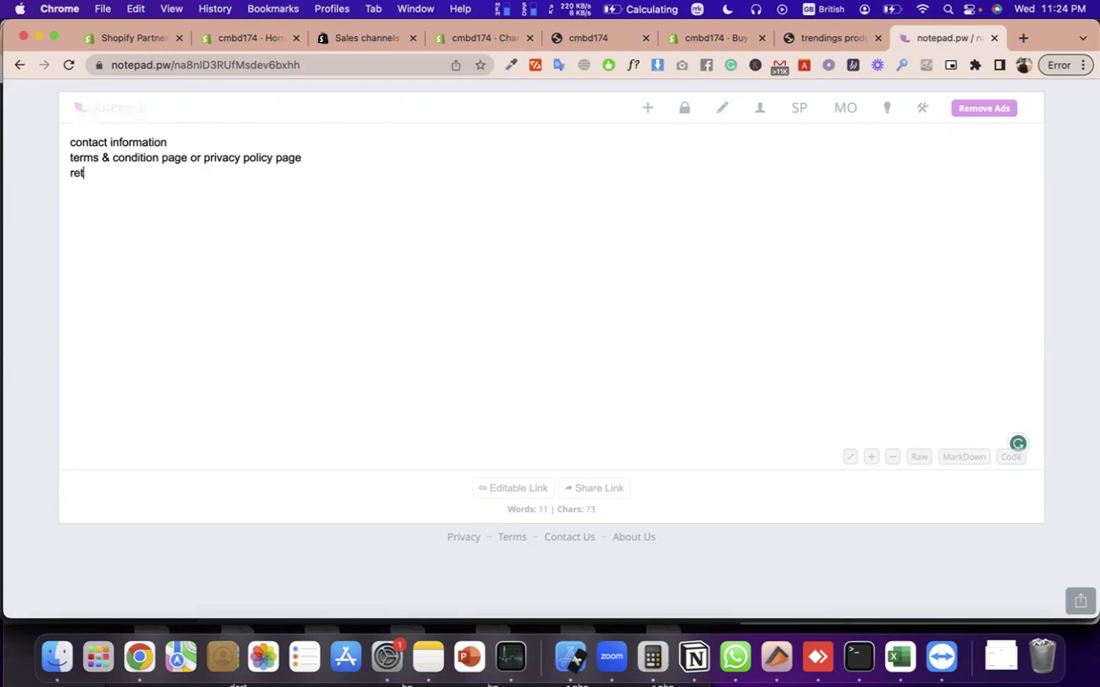
pyautogui.press('BackSpace')
pyautogui.write('n o')
pyautogui.write('r reufnd')
pyautogui.press('BackSpace')
pyautogui.press('BackSpace')
pyautogui.press('BackSpace')
pyautogui.press('BackSpace')
pyautogui.press('BackSpace')
pyautogui.write('fu')
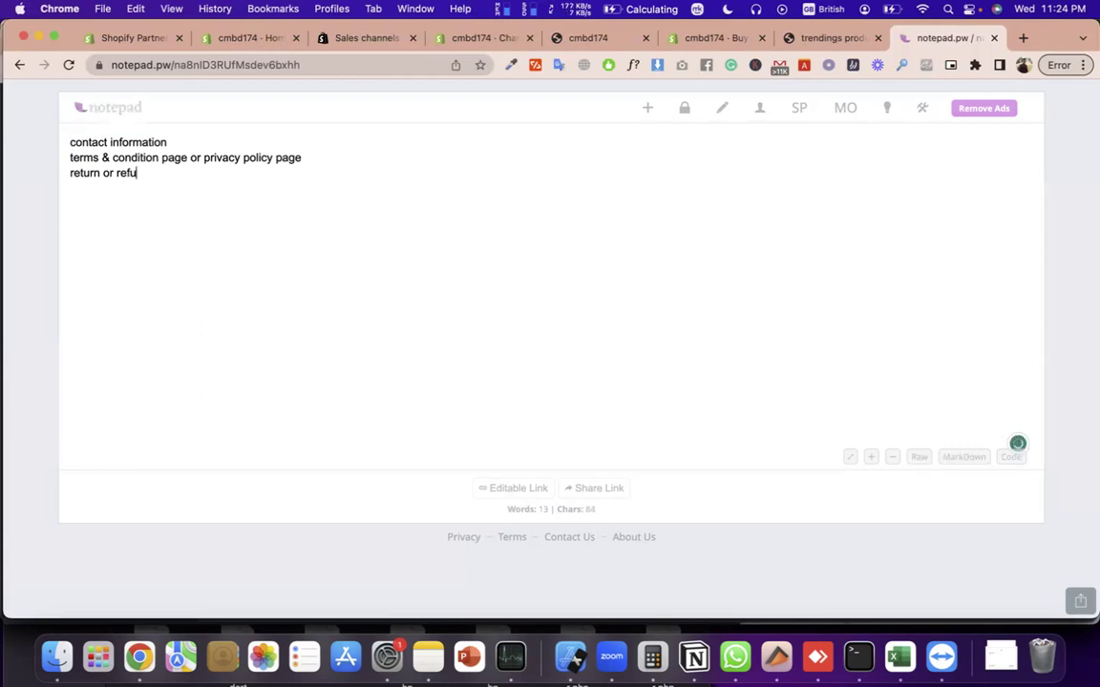
pyautogui.write('nd policy page')
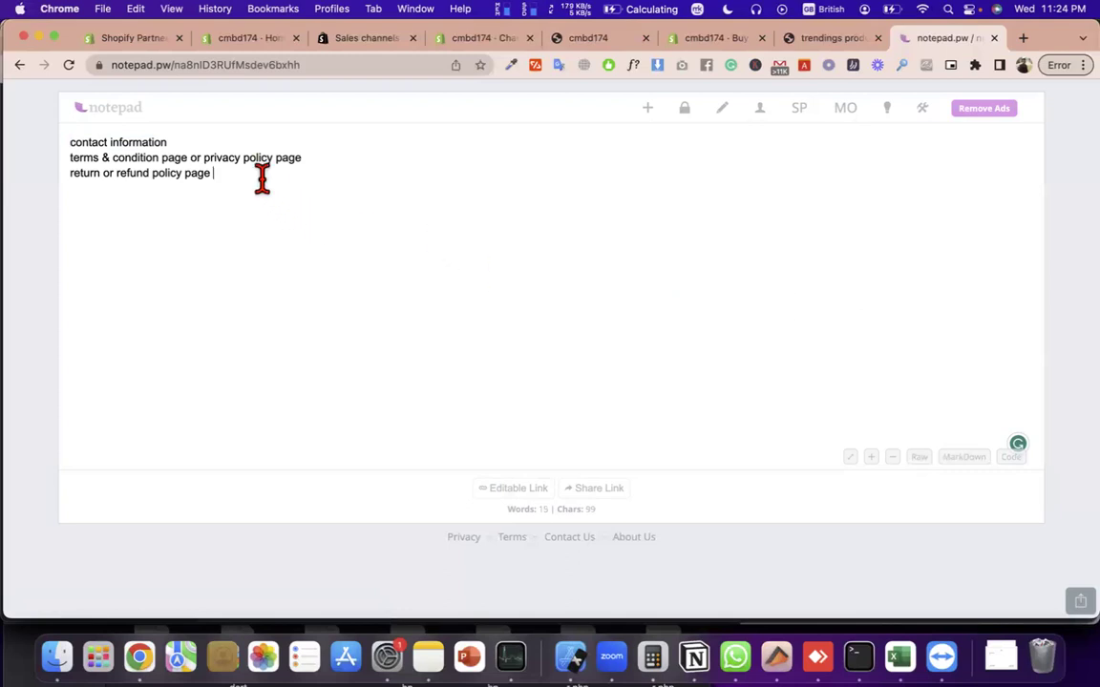
# Highlight the list and each of its lines to review them.
pyautogui.moveTo(263, 178); pyautogui.dragTo(68, 143)
pyautogui.tripleClick(68, 143)
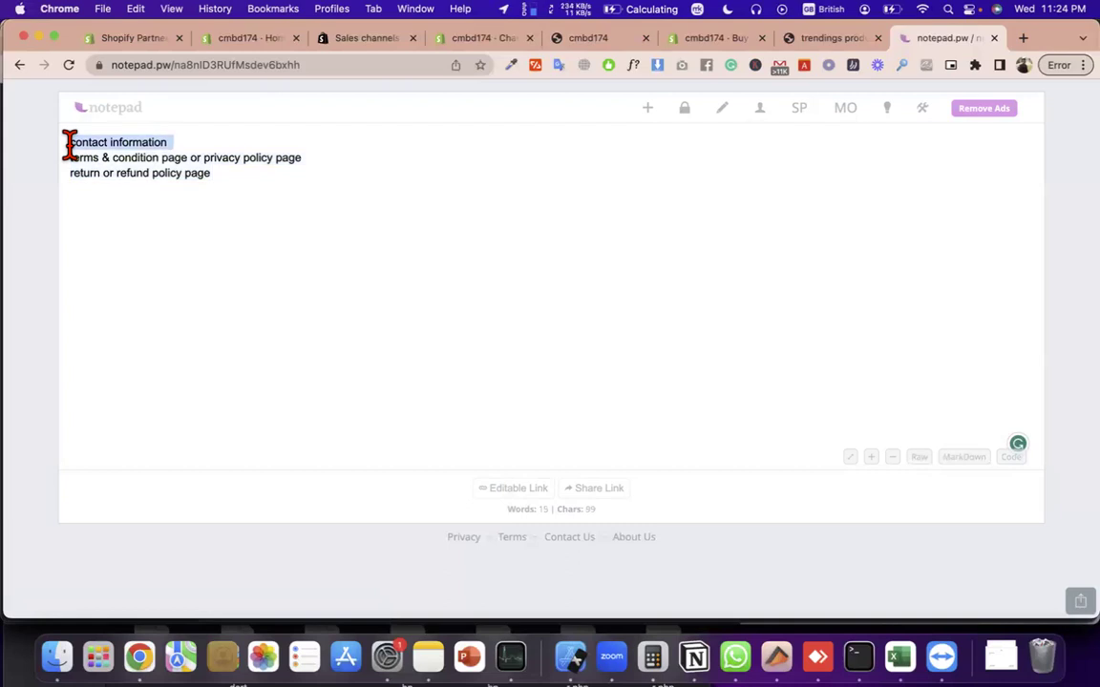
pyautogui.tripleClick(181, 170)
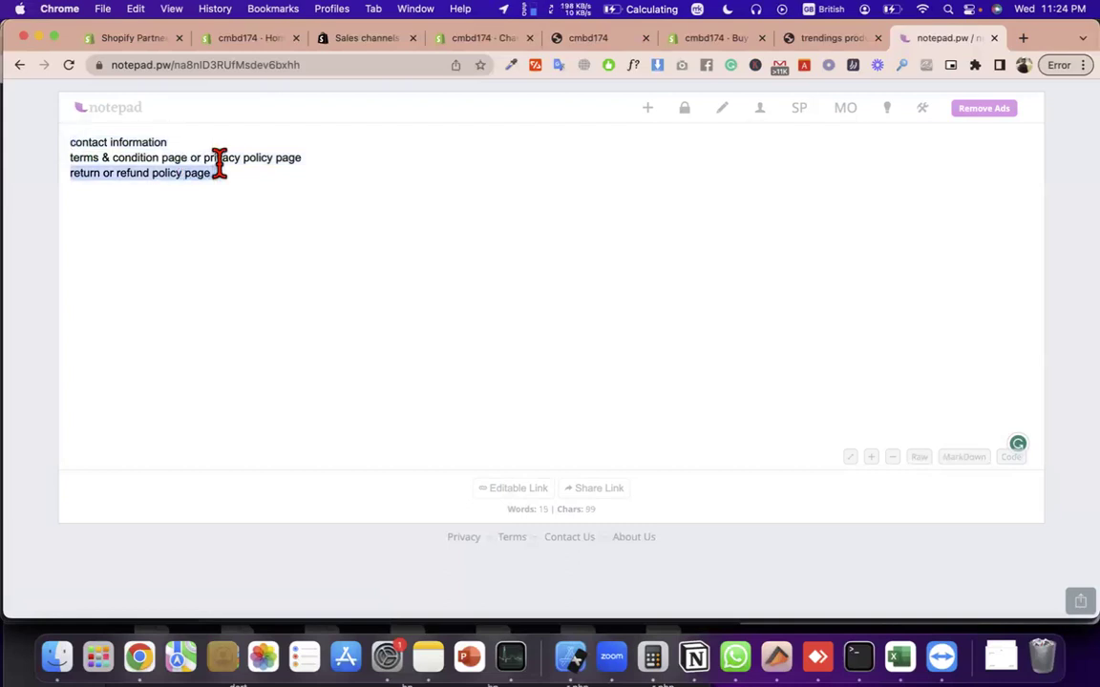
pyautogui.doubleClick(219, 159)
pyautogui.tripleClick(220, 159)
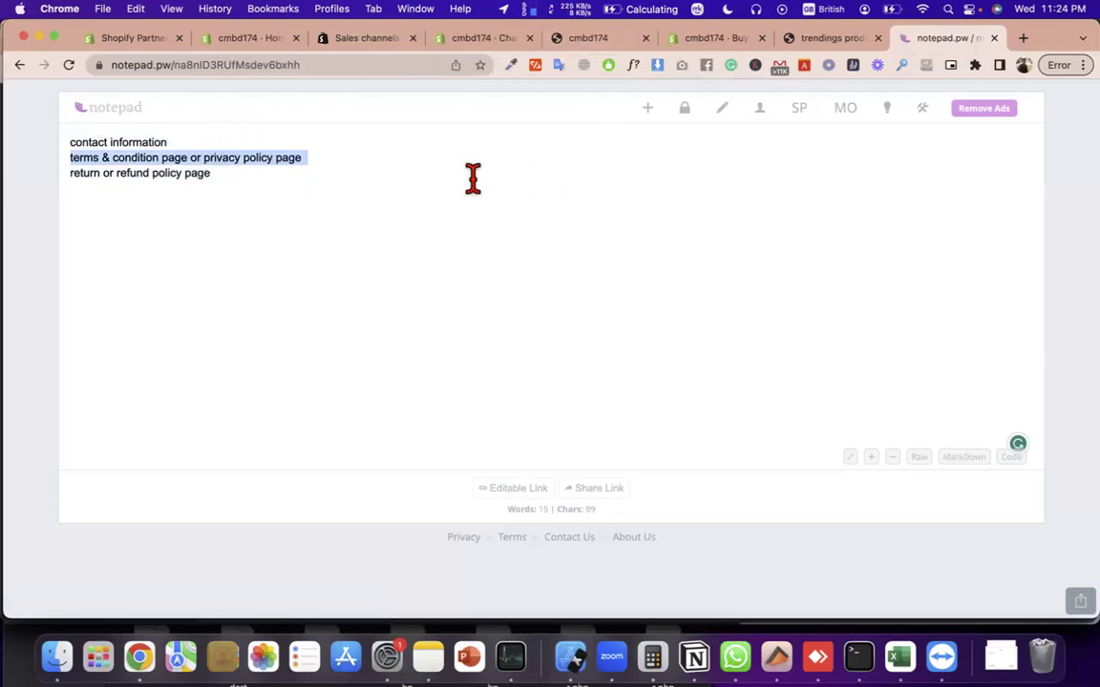
# Return to the App Store Sales channels collection and scroll down to Google channel.
pyautogui.click(378, 38)
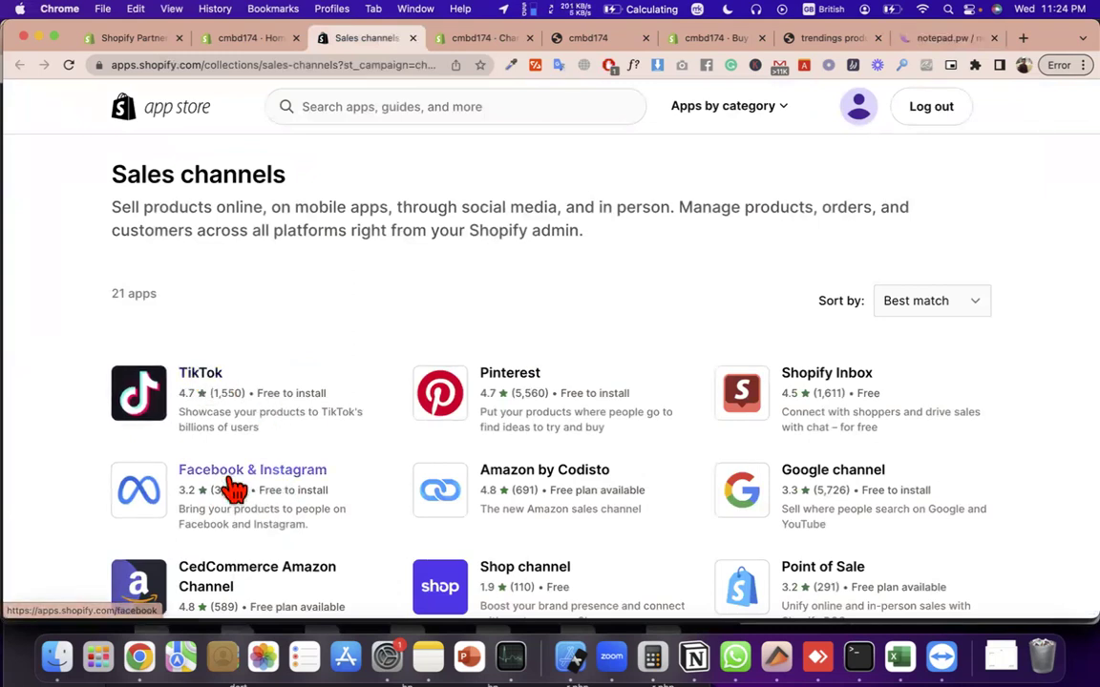
pyautogui.scroll(-1, 389, 490)
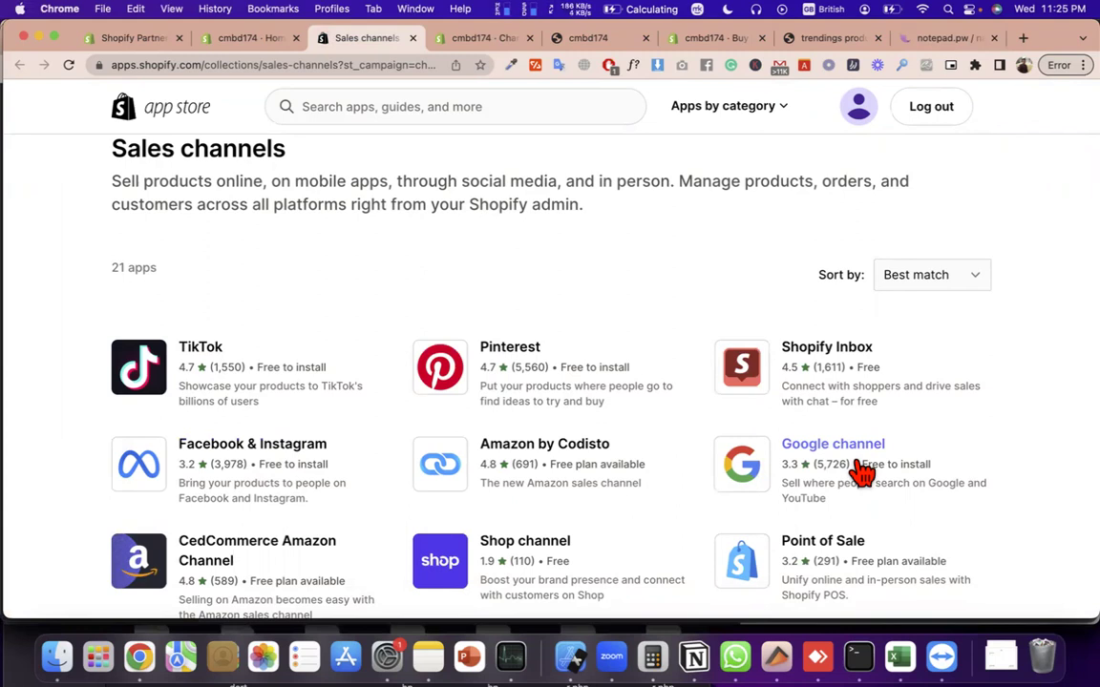
pyautogui.scroll(-1, 862, 471)
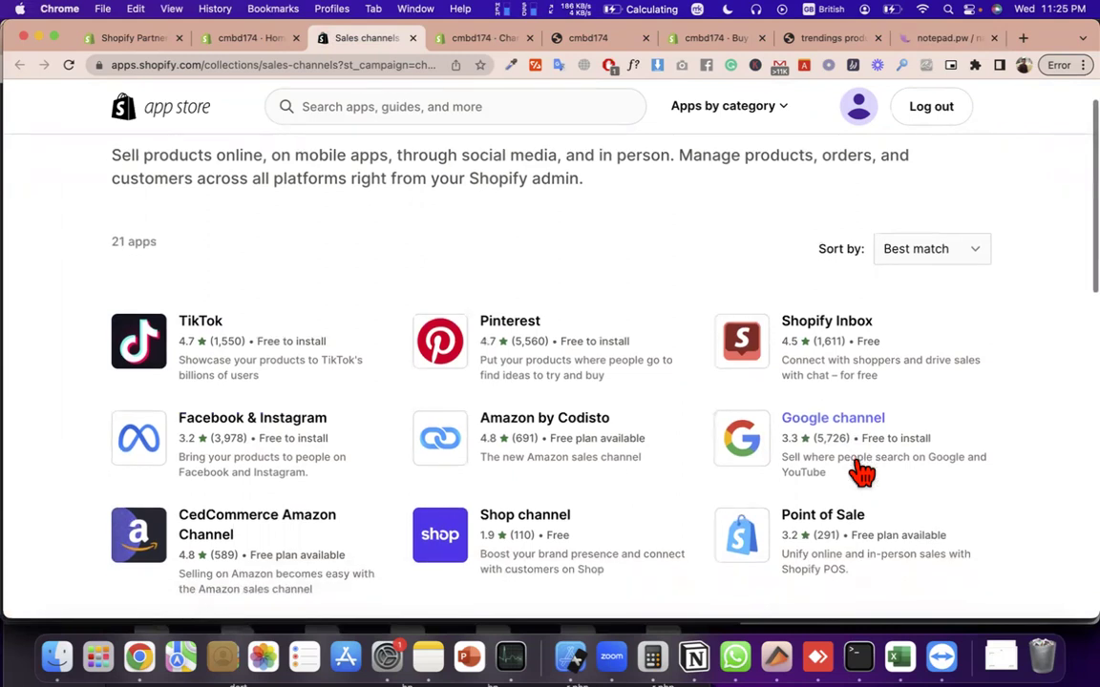
# Type 'valid payment gateway' on the empty fourth line of the note and highlight it.
pyautogui.click(945, 40)
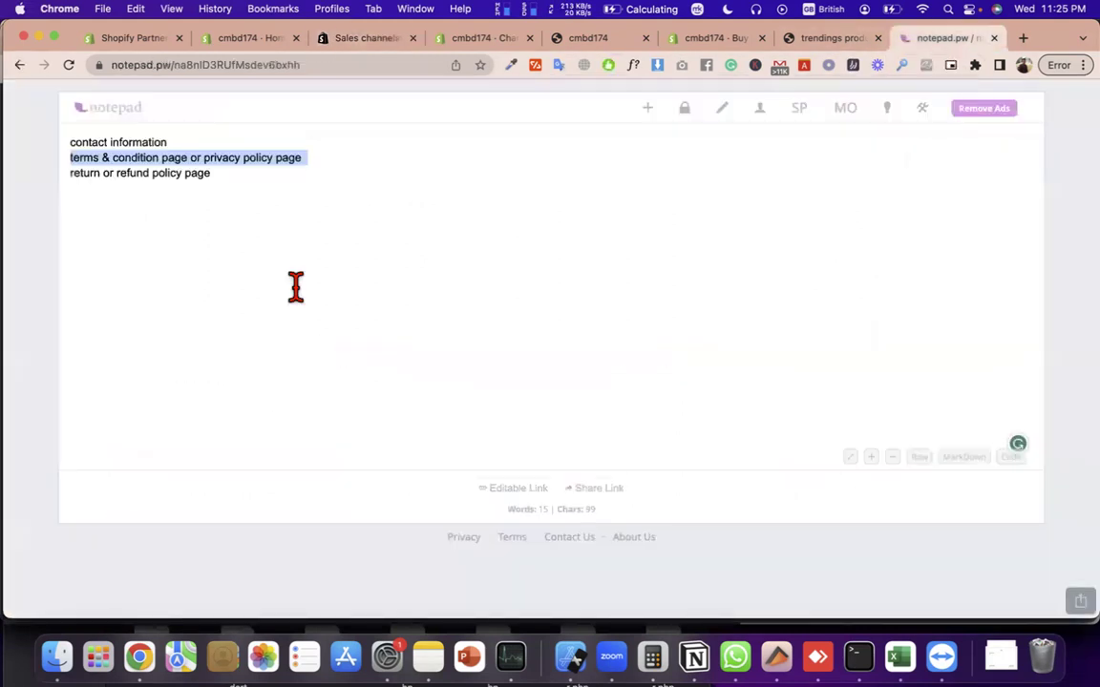
pyautogui.click(235, 194)
pyautogui.write('vlid')
pyautogui.press('BackSpace')
pyautogui.press('BackSpace')
pyautogui.press('BackSpace')
pyautogui.write('alid pay')
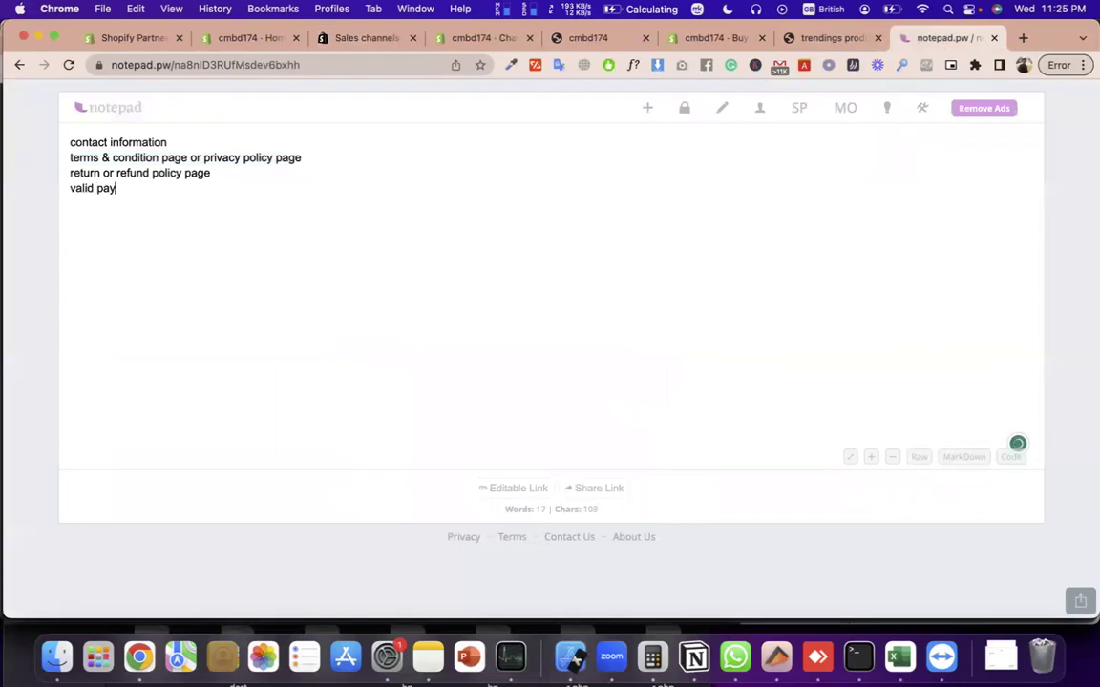
pyautogui.write('ment gateway')
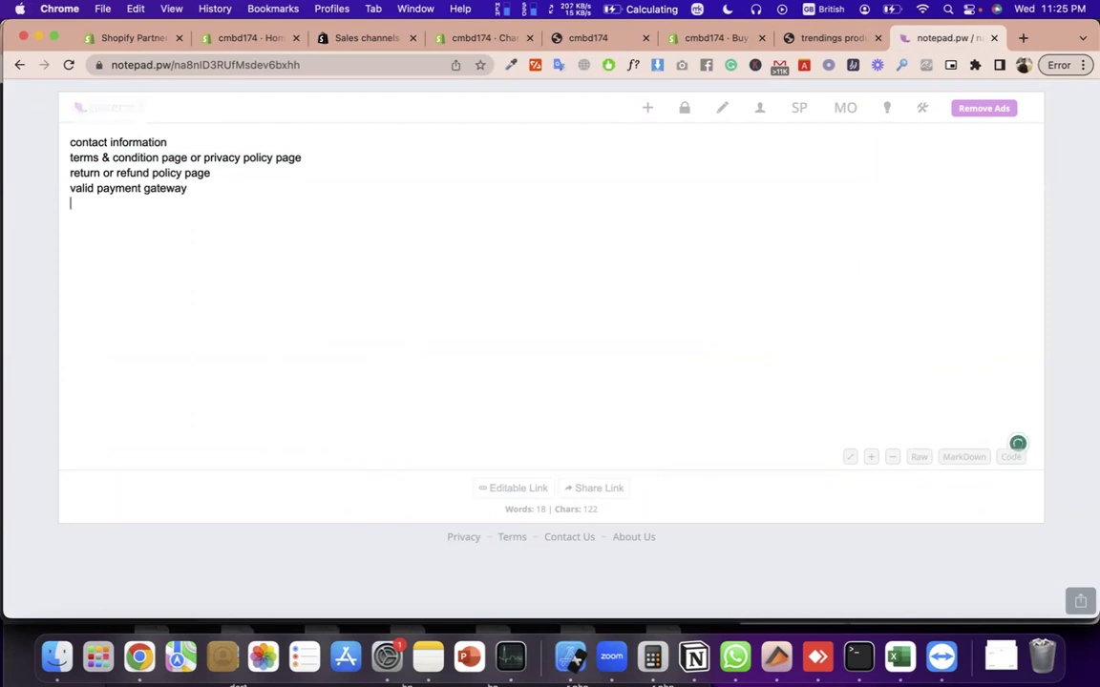
pyautogui.tripleClick(175, 184)
pyautogui.tripleClick(161, 188)
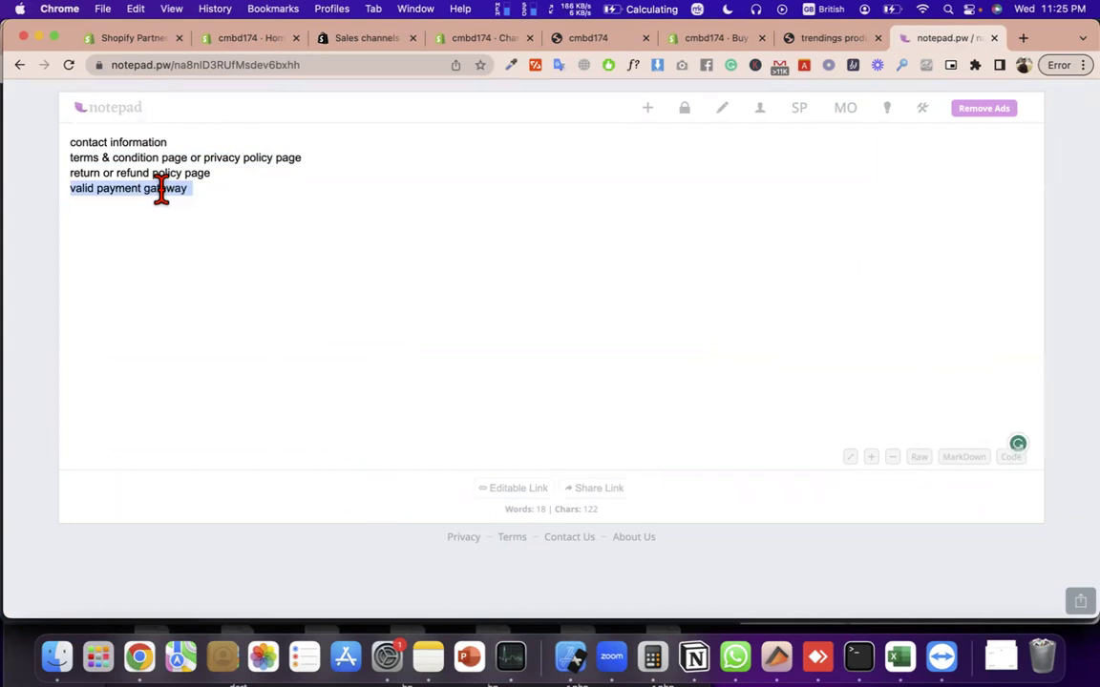
pyautogui.tripleClick(161, 188)
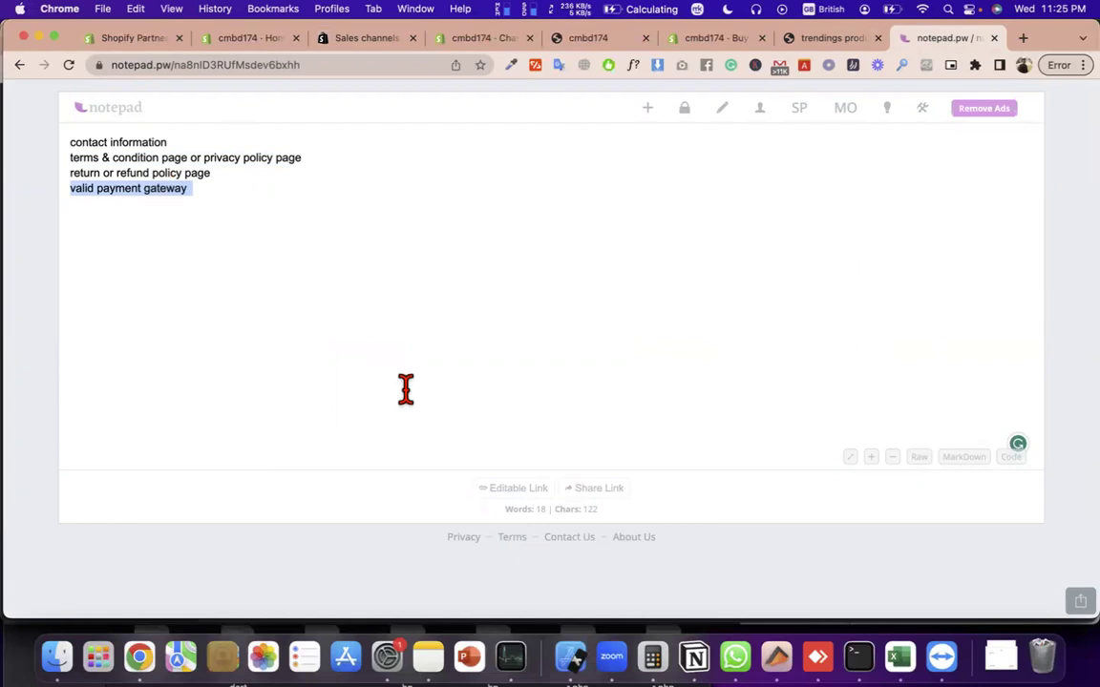
# Add the Black Printed Cotton T-Shirt to the cart on the trendings page and proceed to checkout.
pyautogui.click(447, 39)
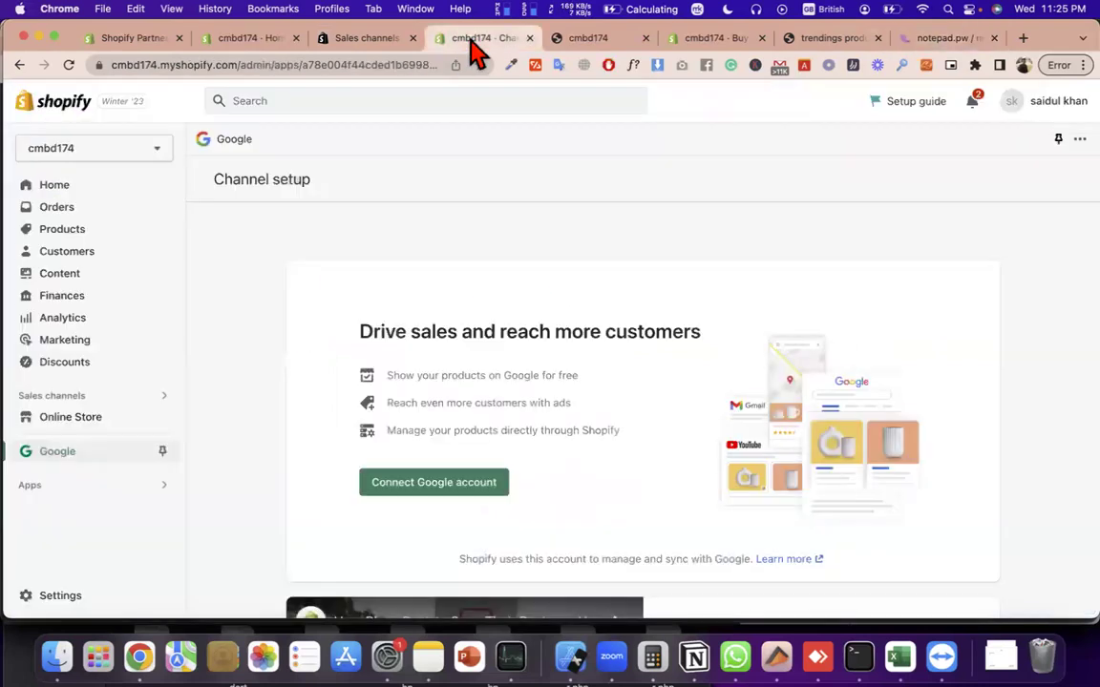
pyautogui.click(735, 38)
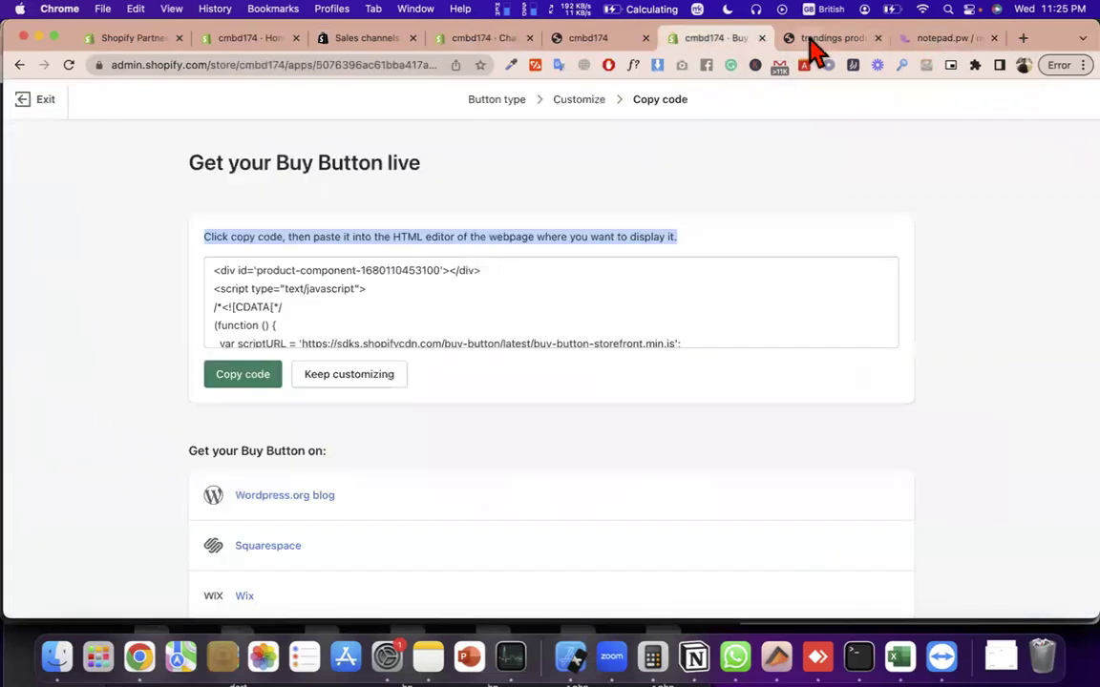
pyautogui.click(811, 39)
pyautogui.click(693, 485)
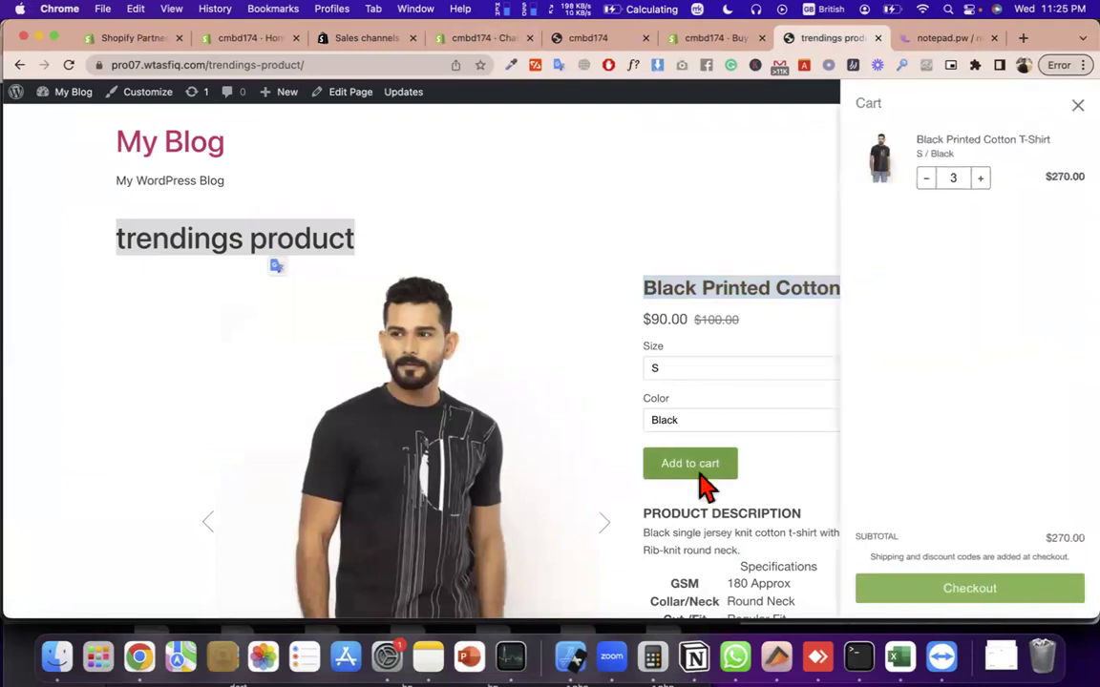
pyautogui.click(916, 590)
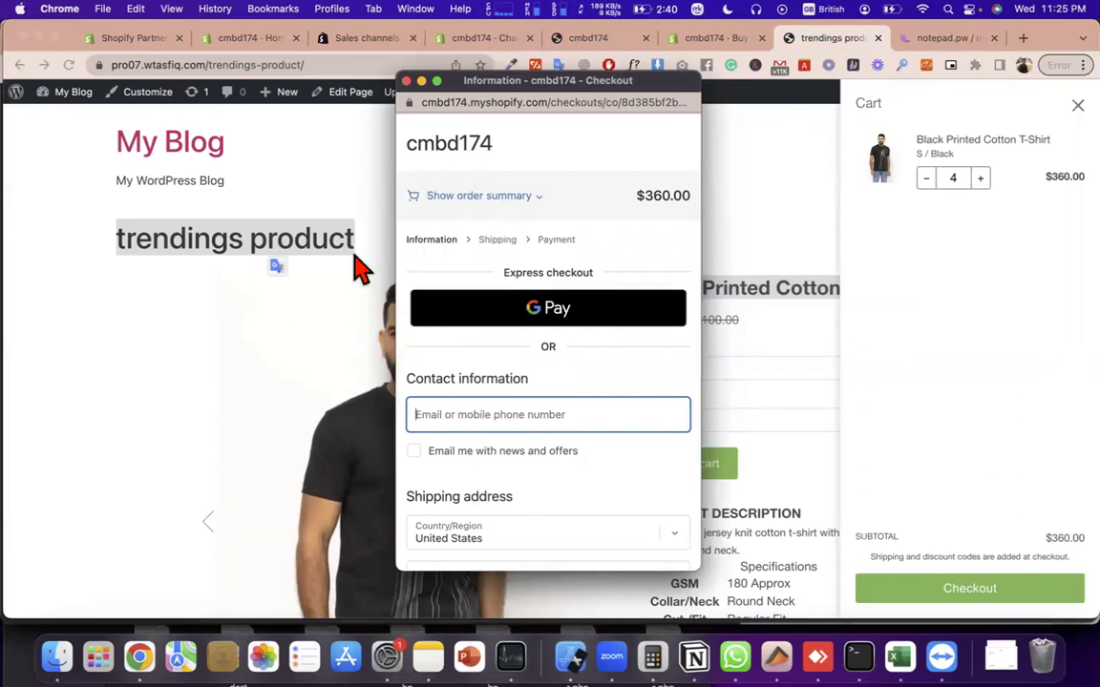
# Highlight the Express checkout heading, then return to the notepad.pw requirements note.
pyautogui.tripleClick(547, 272)
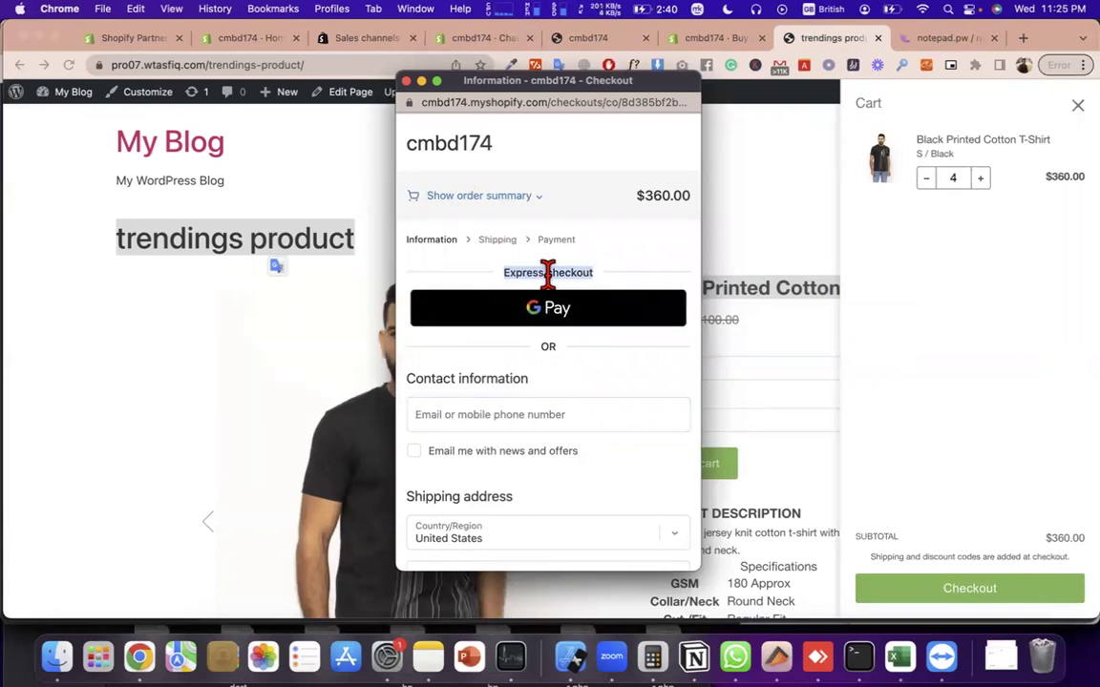
pyautogui.hotkey('ctrl', 'Up')
pyautogui.hotkey('ctrl', 'Up')
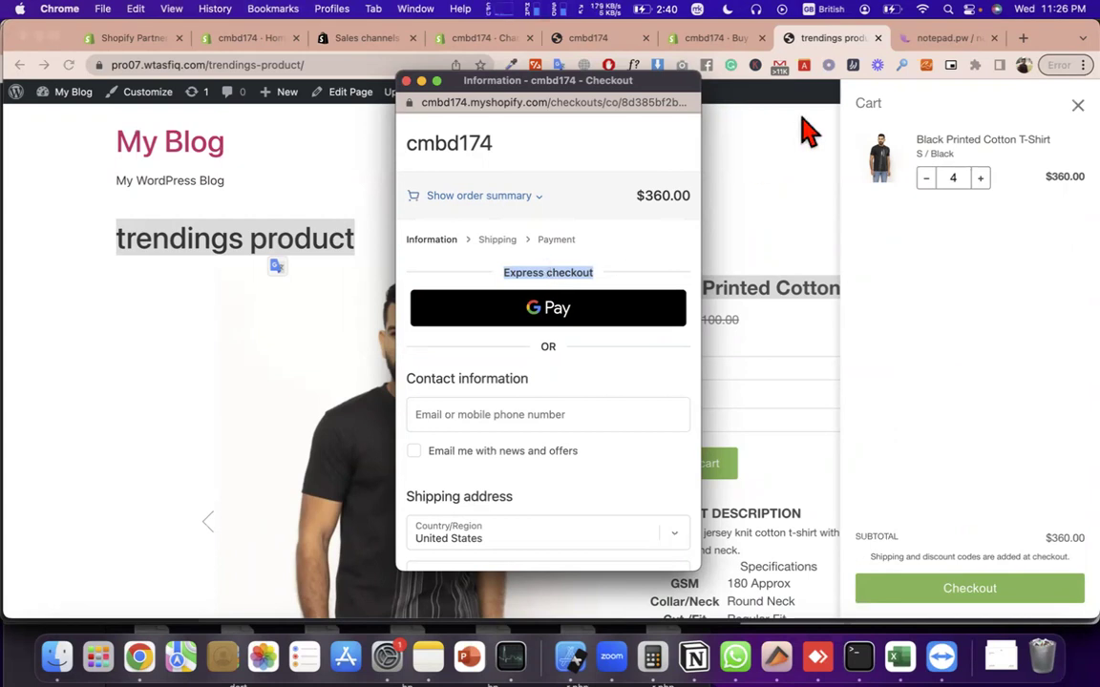
pyautogui.click(930, 40)
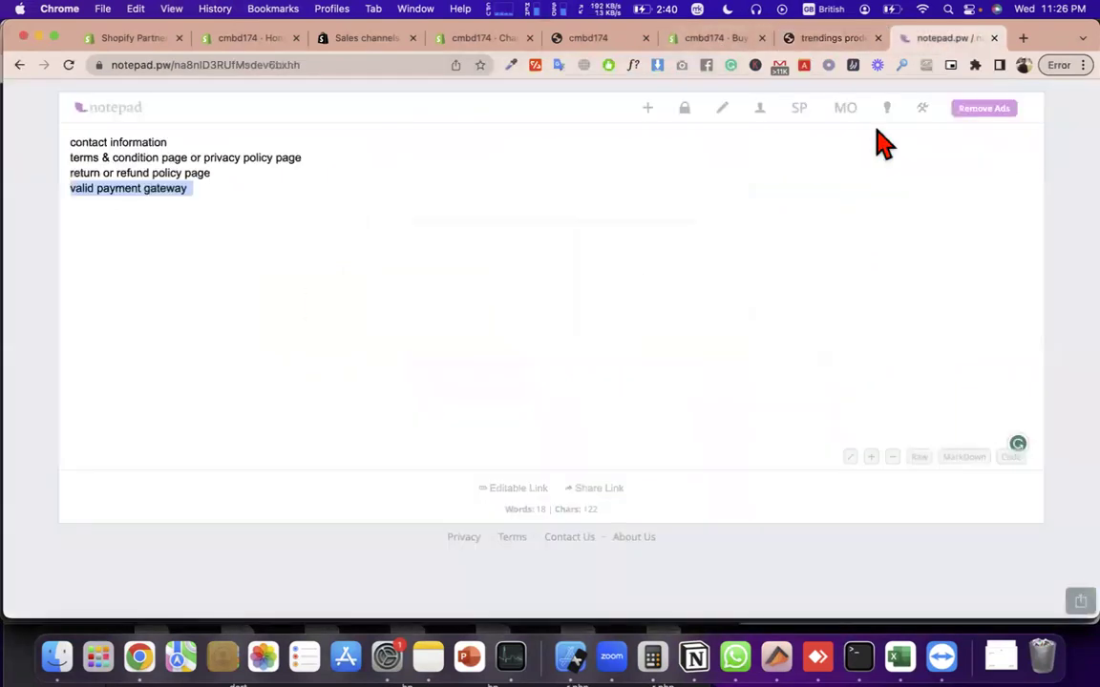
# Highlight each of the four requirement lines in turn, then insert blank lines above 'contact information'.
pyautogui.click(197, 188)
pyautogui.moveTo(196, 188); pyautogui.dragTo(59, 133)
pyautogui.click(106, 141)
pyautogui.tripleClick(106, 142)
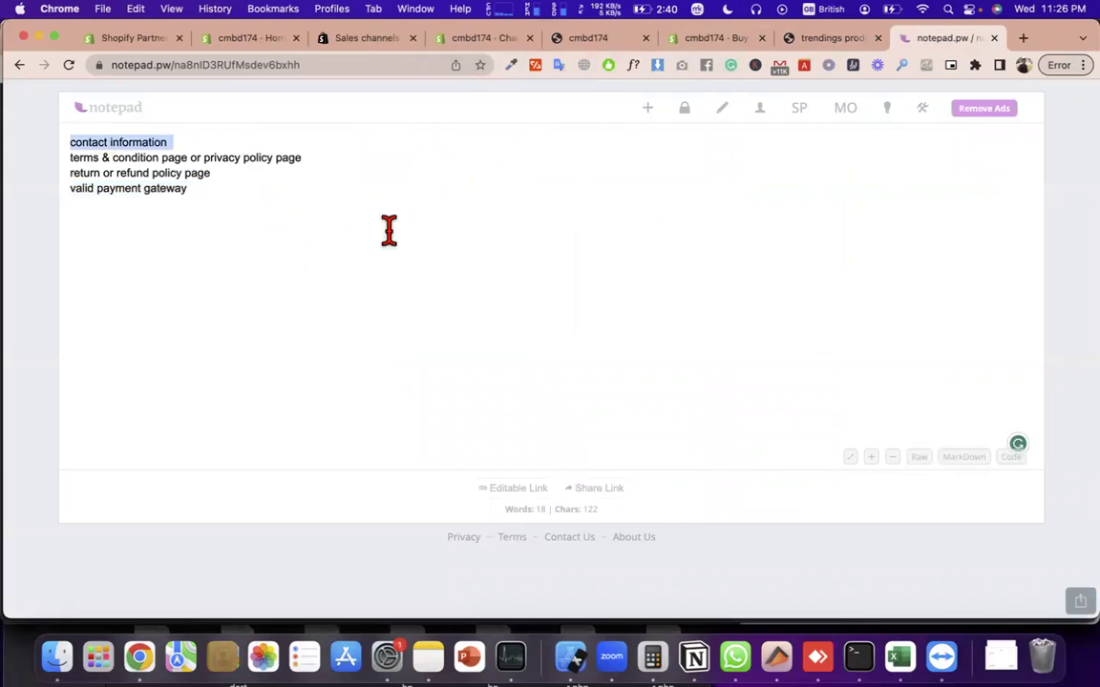
pyautogui.doubleClick(137, 158)
pyautogui.tripleClick(136, 158)
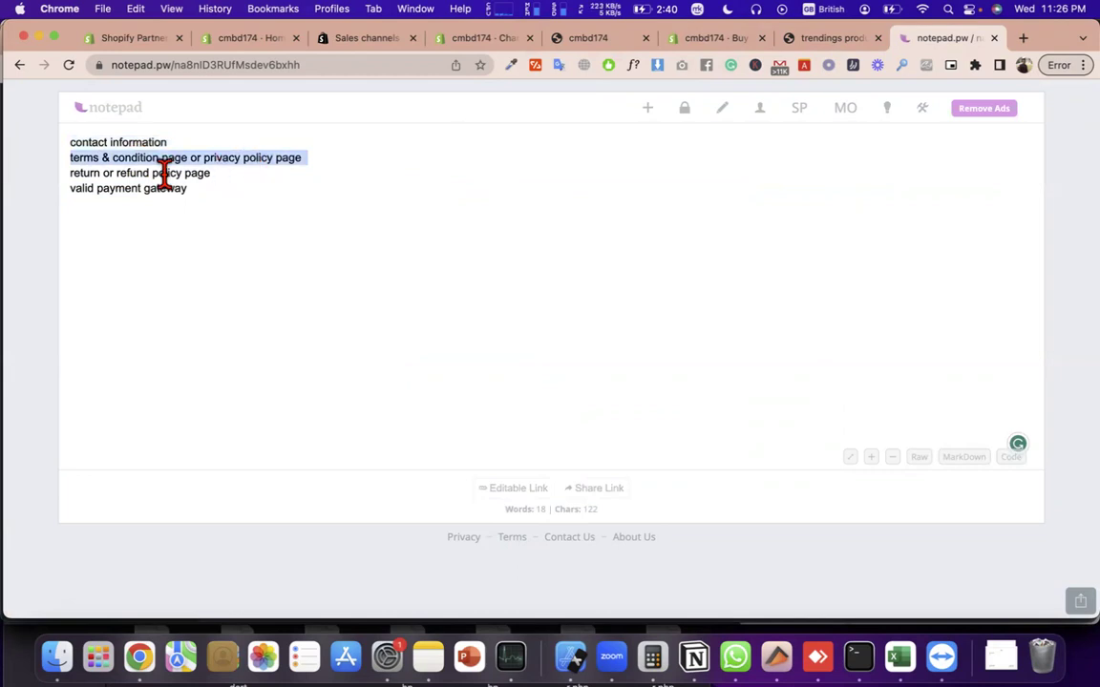
pyautogui.tripleClick(164, 173)
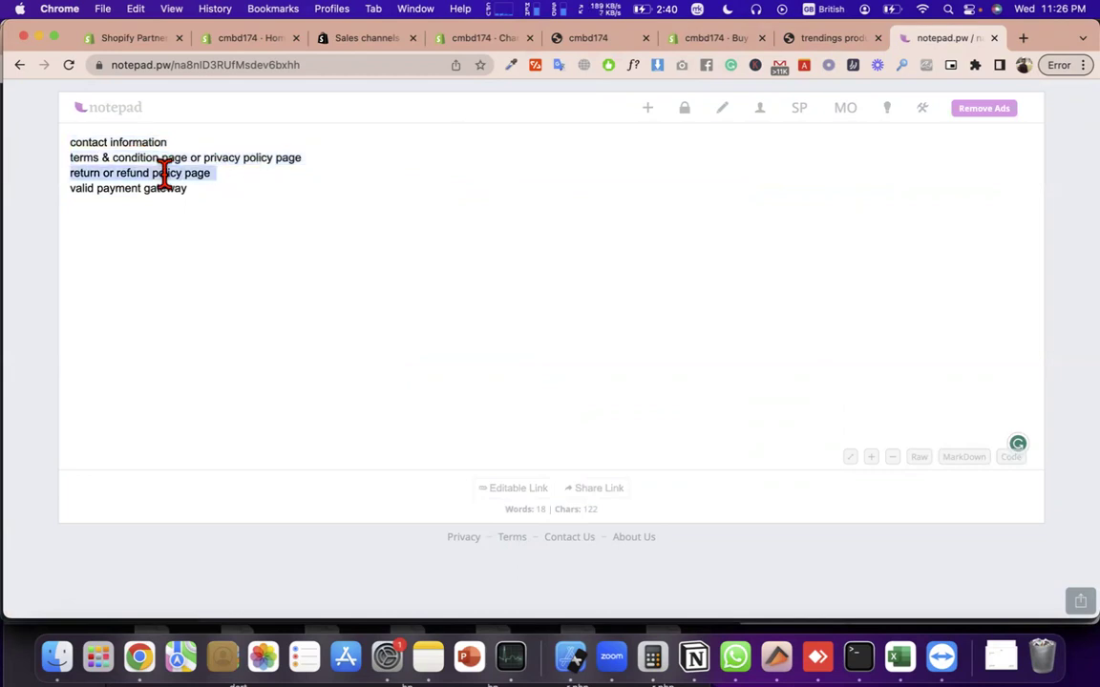
pyautogui.tripleClick(164, 173)
pyautogui.tripleClick(167, 188)
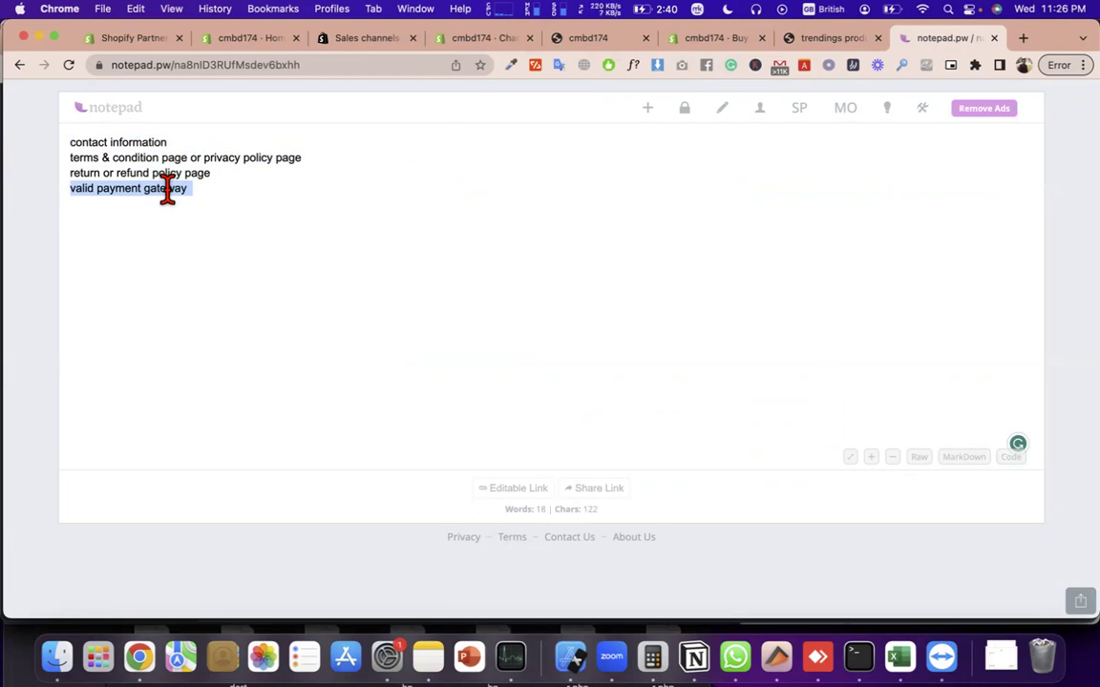
pyautogui.click(69, 143)
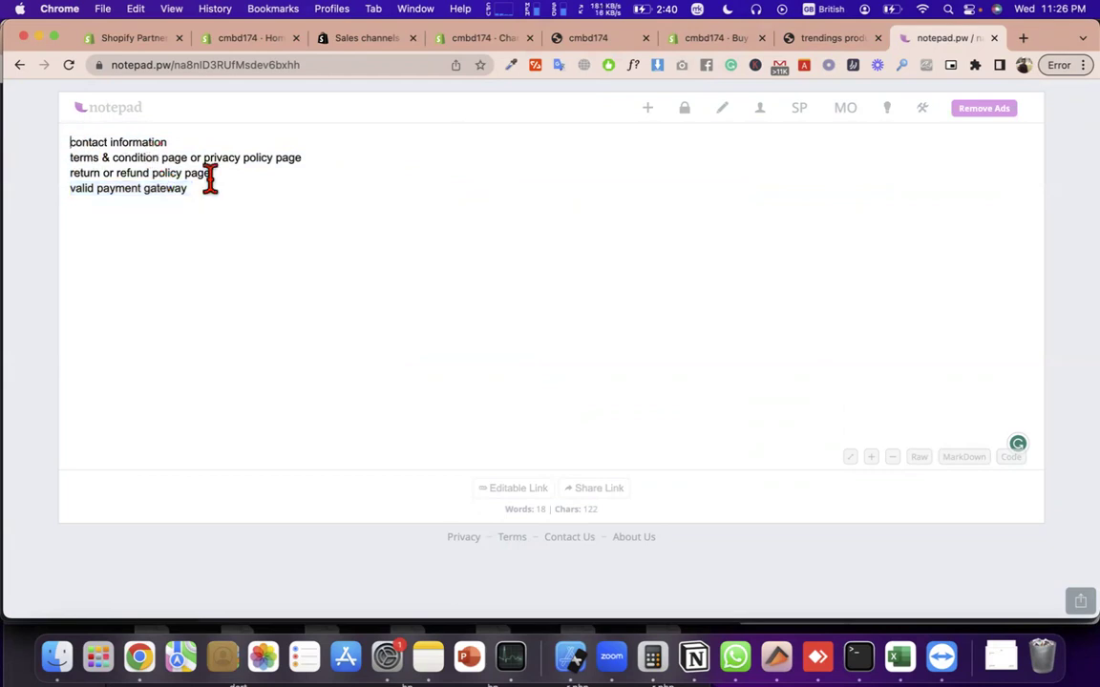
pyautogui.press('Return')
pyautogui.press('Return')
# Type the heading "must:" above the requirements list, correcting the mistyped words.
pyautogui.click(115, 146)
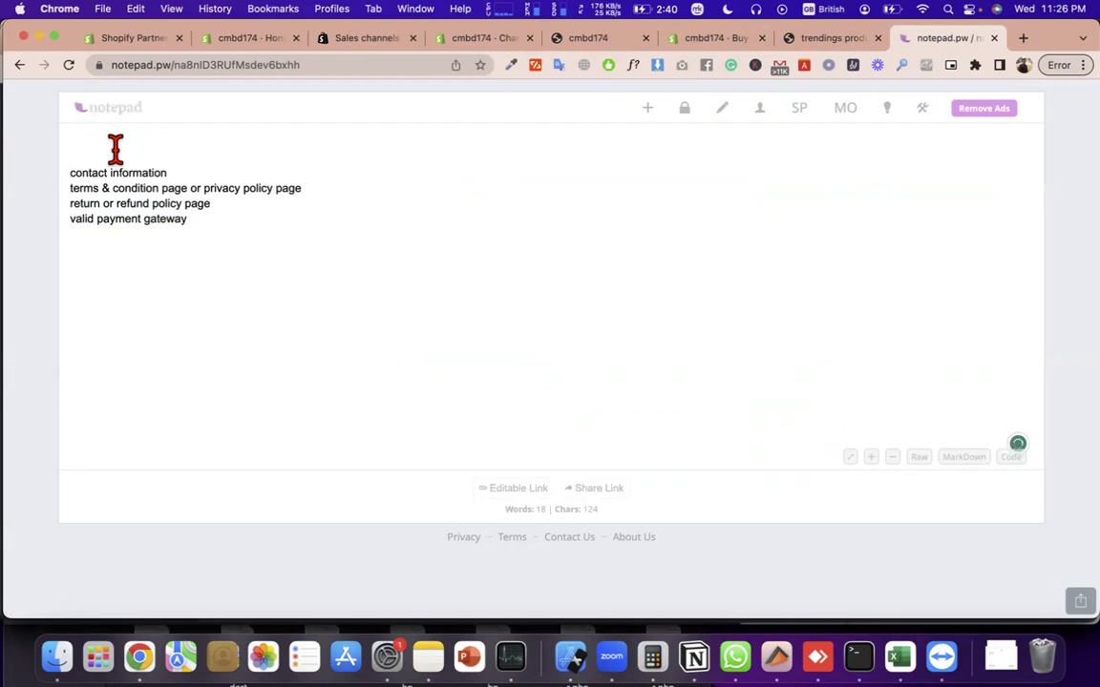
pyautogui.press('Down')
pyautogui.write('Good')
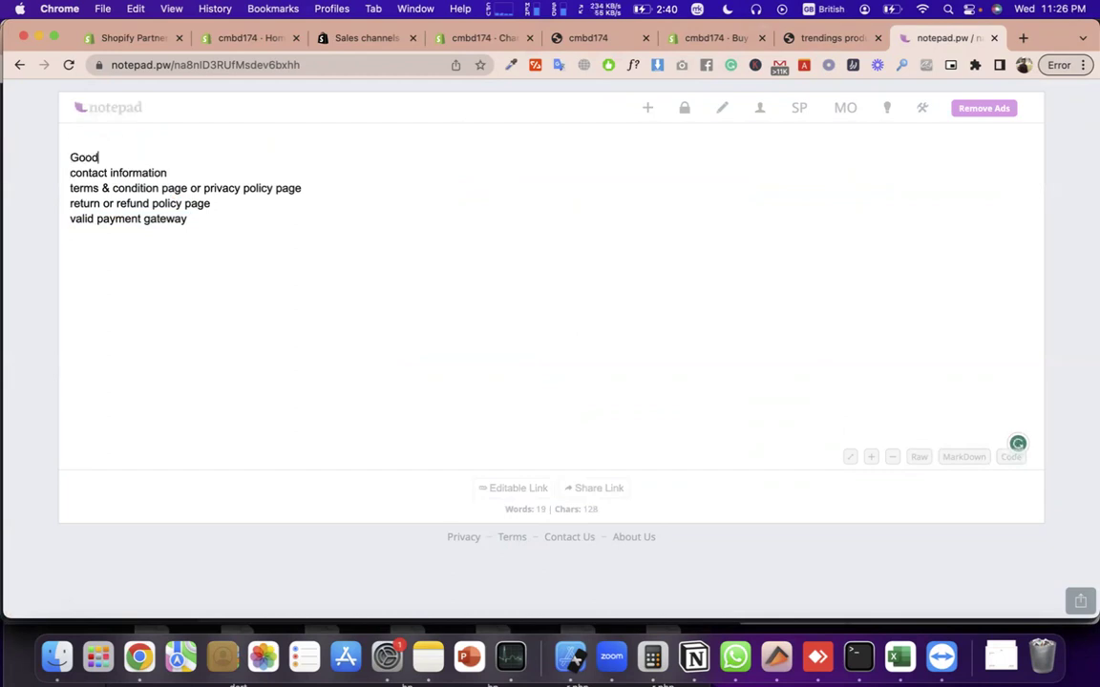
pyautogui.press('BackSpace')
pyautogui.press('BackSpace')
pyautogui.press('BackSpace')
pyautogui.write('must hav')
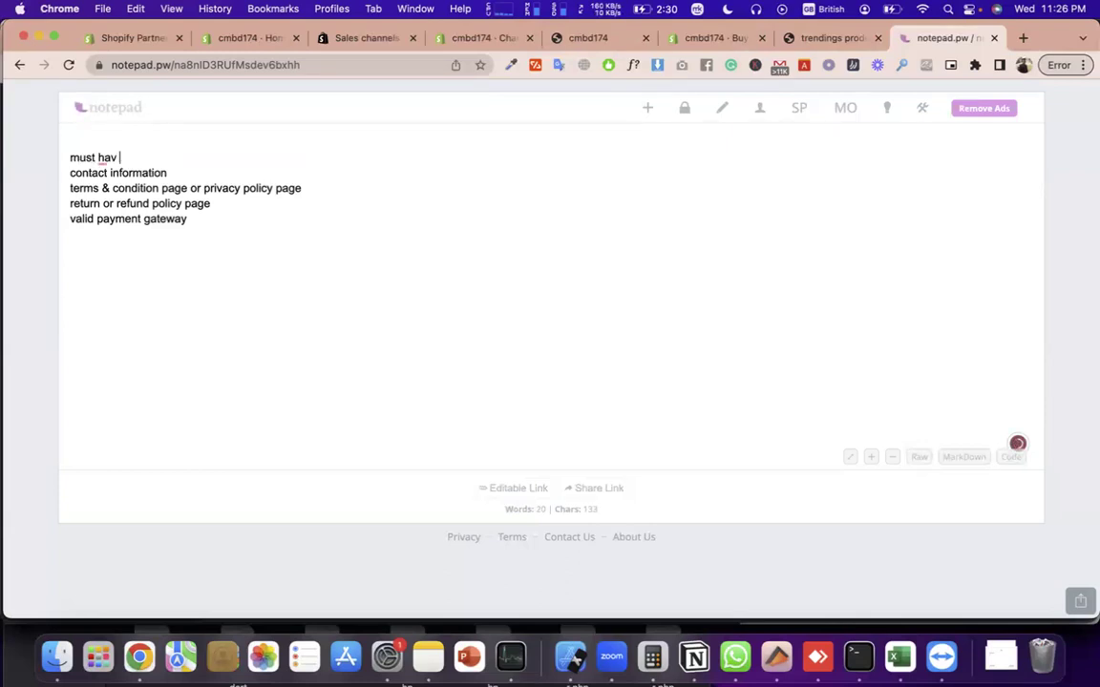
pyautogui.write('e to that')
pyautogui.press('BackSpace')
pyautogui.press('BackSpace')
pyautogui.press('BackSpace')
pyautogui.press('BackSpace')
pyautogui.write('have a')
pyautogui.press('BackSpace')
pyautogui.press('BackSpace')
pyautogui.press('BackSpace')
pyautogui.press('BackSpace')
pyautogui.press('BackSpace')
pyautogui.press('BackSpace')
pyautogui.press('BackSpace')
pyautogui.press('BackSpace')
pyautogui.press('BackSpace')
pyautogui.press('BackSpace')
pyautogui.press('BackSpace')
pyautogui.press('BackSpace')
pyautogui.press('BackSpace')
pyautogui.press('BackSpace')
pyautogui.press('BackSpace')
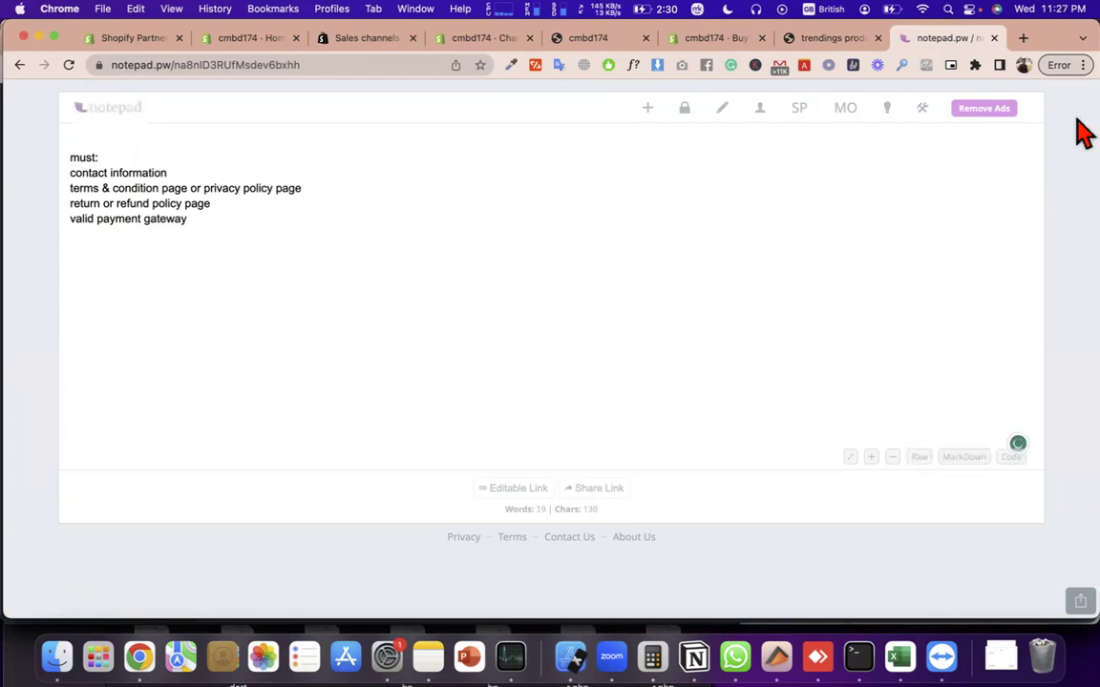
# Review the contact information and terms and conditions requirements, leaving a blank new tab open.
pyautogui.click(1023, 38)
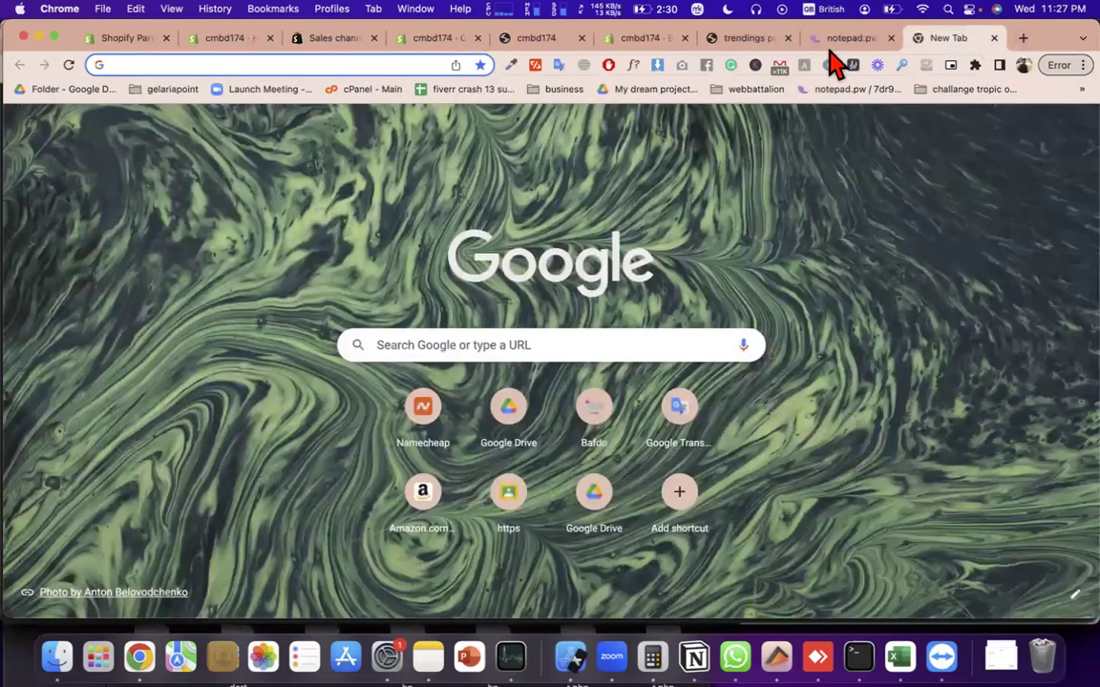
pyautogui.hotkey('ctrl', 'shift', 'Tab')
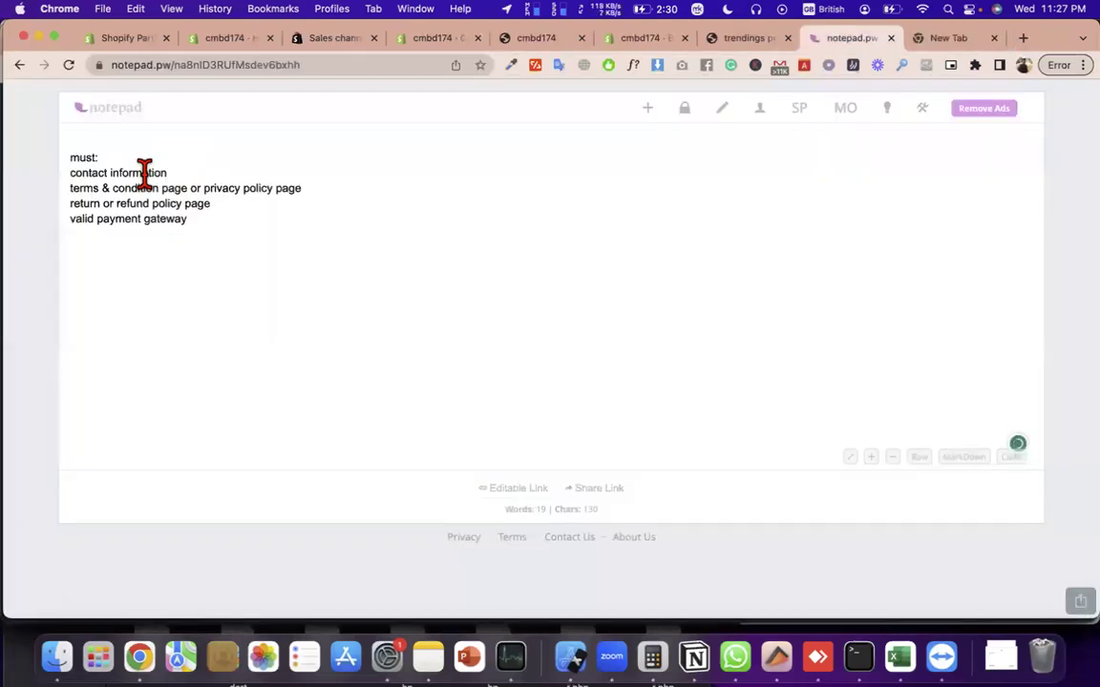
pyautogui.tripleClick(143, 172)
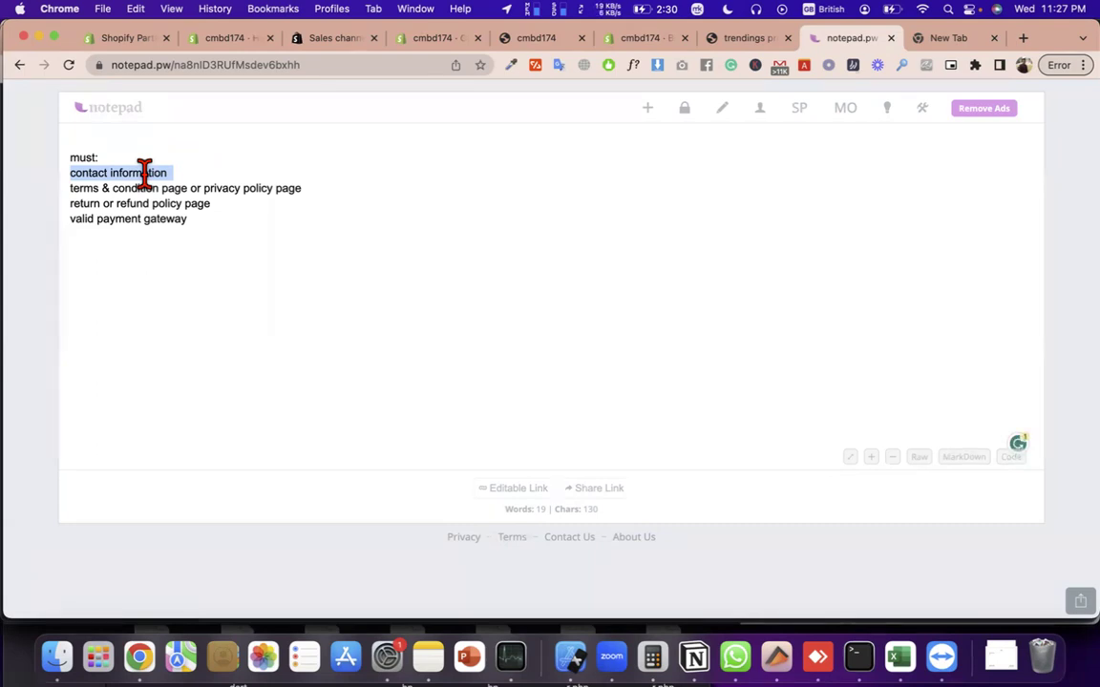
pyautogui.doubleClick(85, 188)
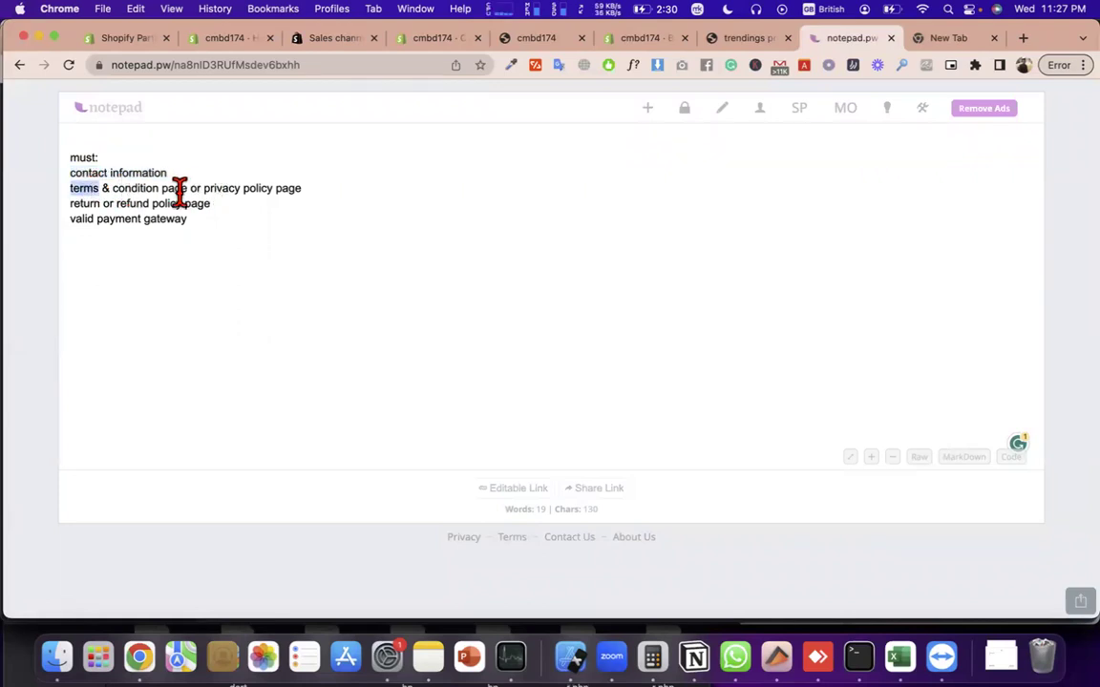
pyautogui.doubleClick(139, 190)
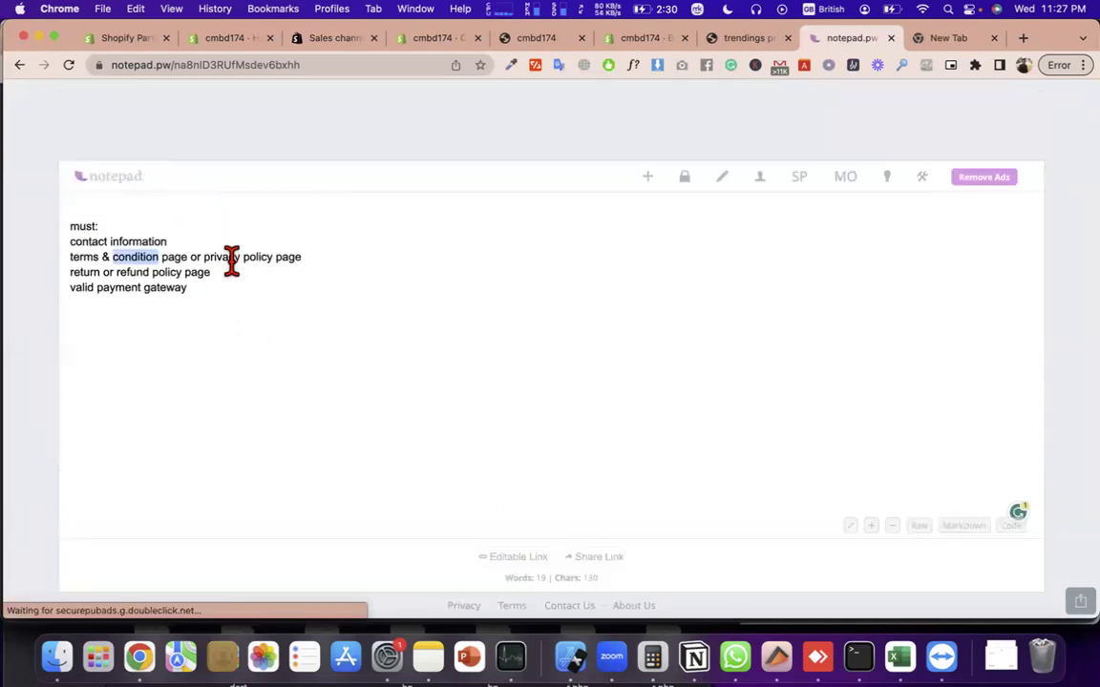
pyautogui.click(1022, 39)
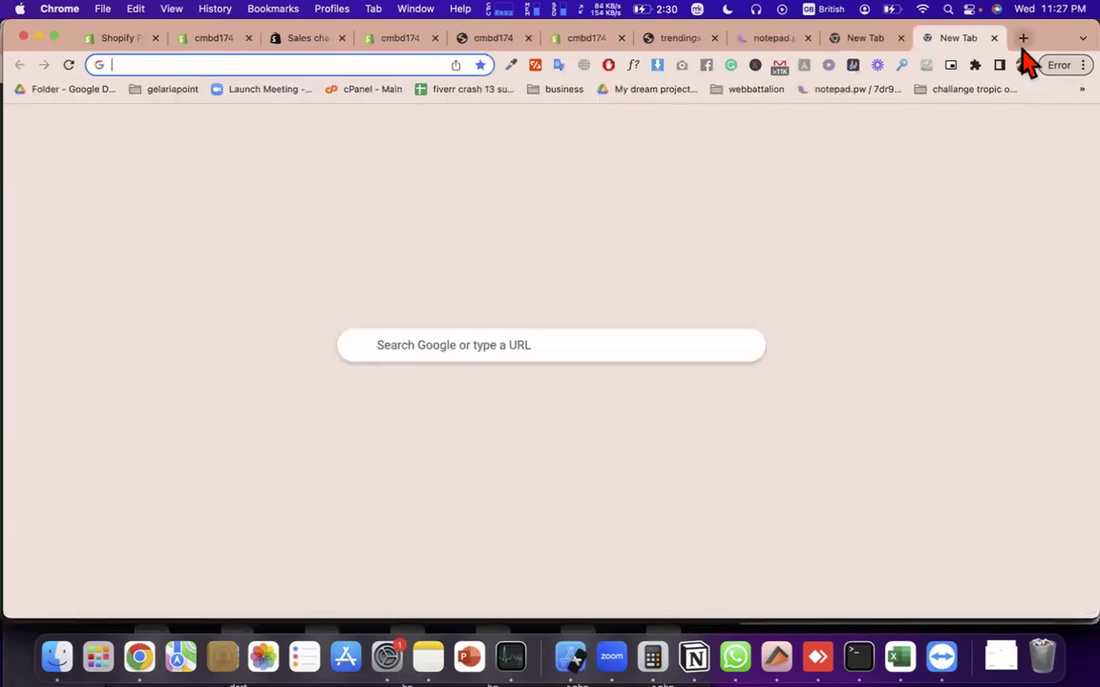
# Search "privacy policy generator" and open the 100% Free Privacy Policy Generator result.
pyautogui.write('t')
pyautogui.press('BackSpace')
pyautogui.press('BackSpace')
pyautogui.write('privacy poli')
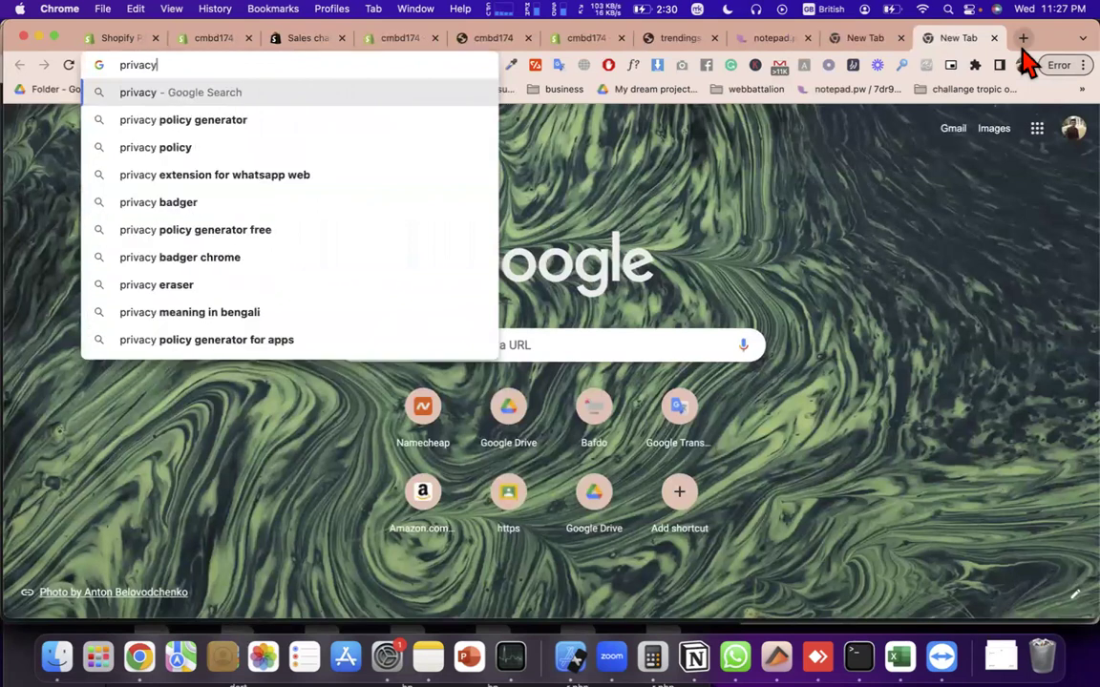
pyautogui.press('Down')
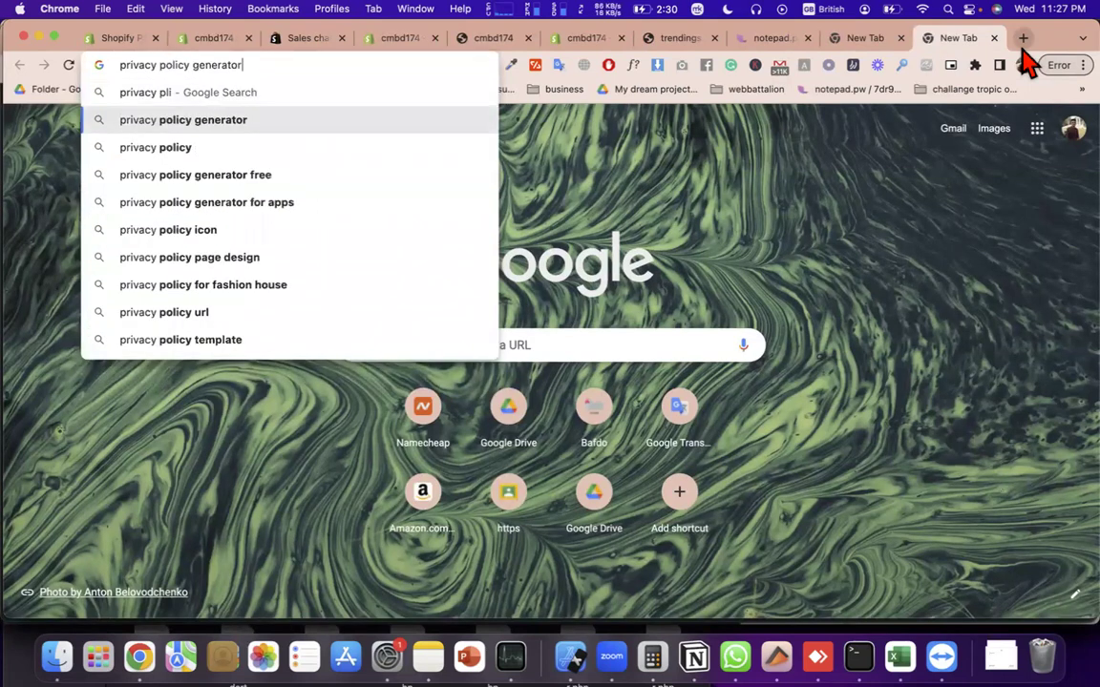
pyautogui.press('Return')
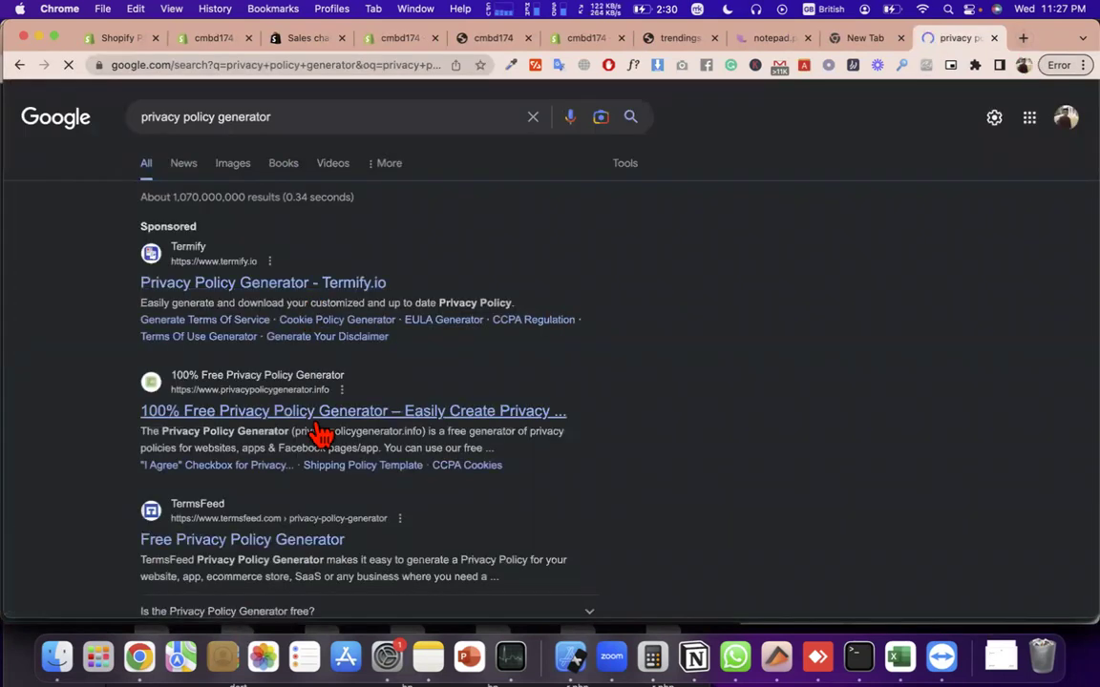
pyautogui.scroll(-3, 322, 434)
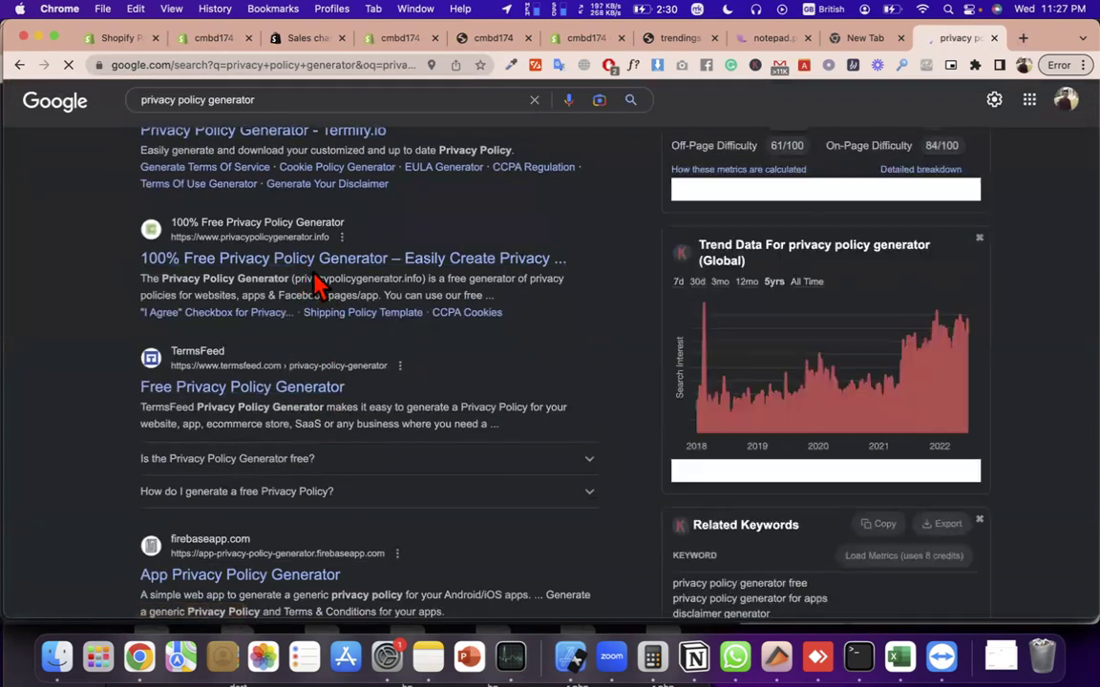
pyautogui.click(320, 265)
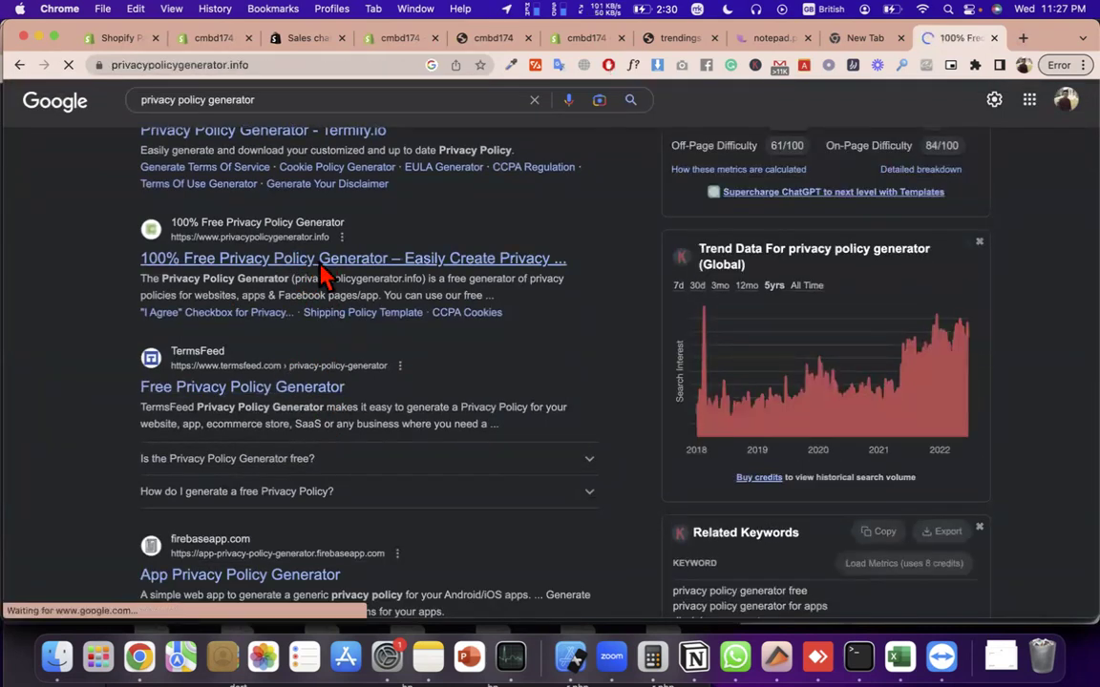
pyautogui.scroll(-5, 449, 374)
pyautogui.scroll(5, 831, 363)
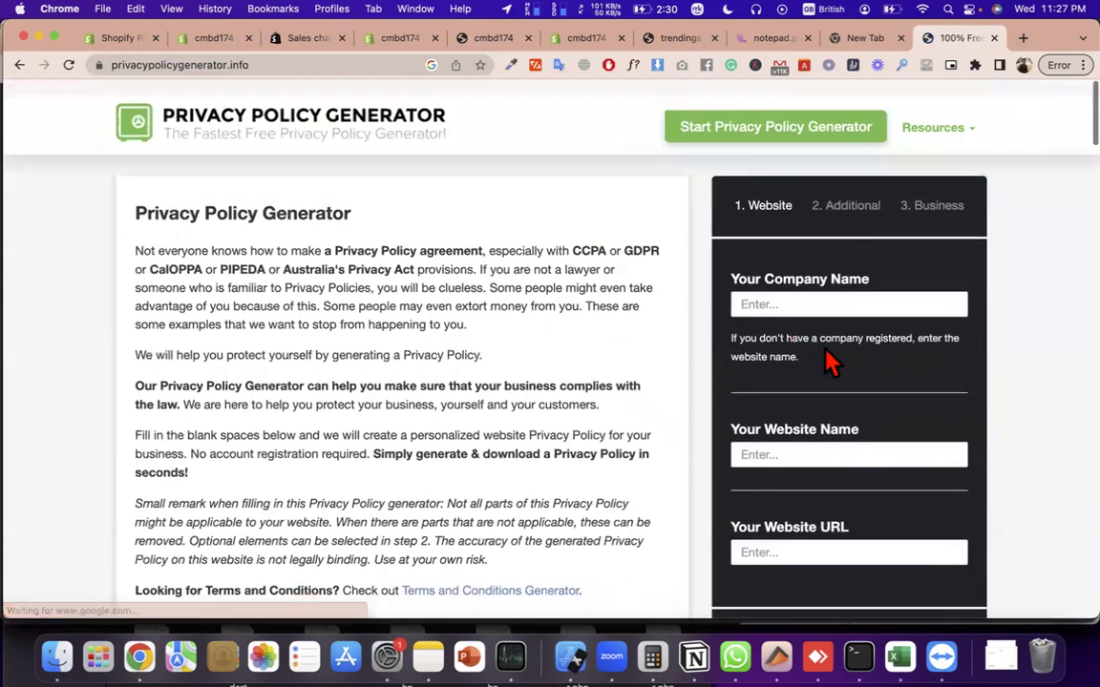
# Try the empty company name and website name fields and Next to see required-field warnings.
pyautogui.scroll(-1, 830, 363)
pyautogui.click(822, 288)
pyautogui.click(809, 437)
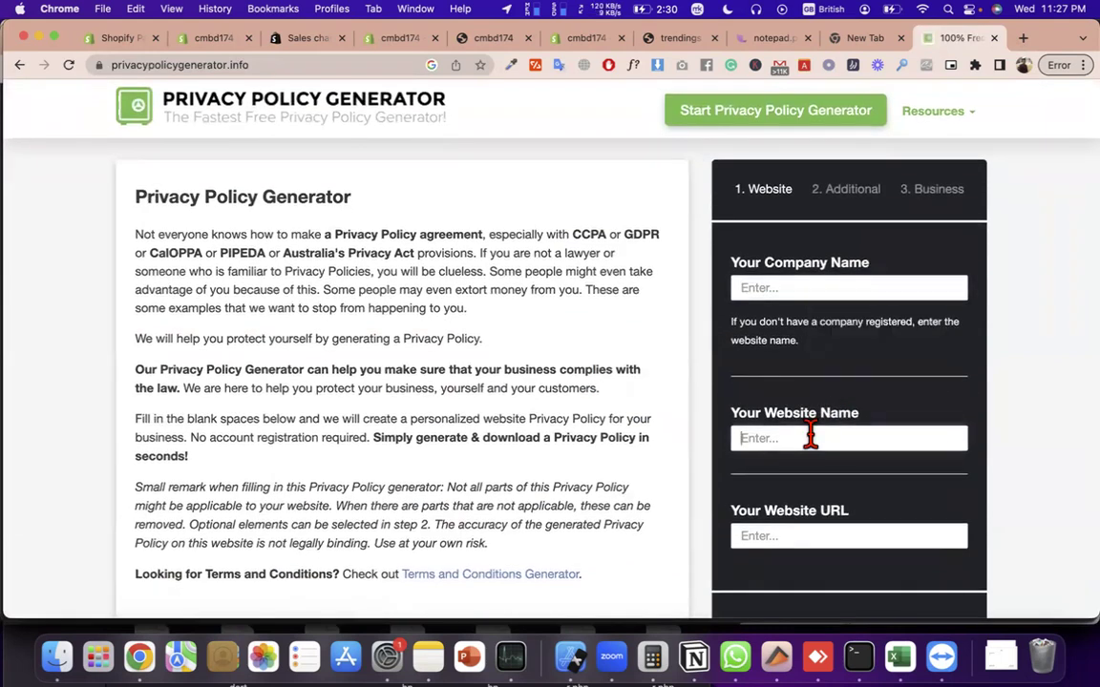
pyautogui.click(807, 286)
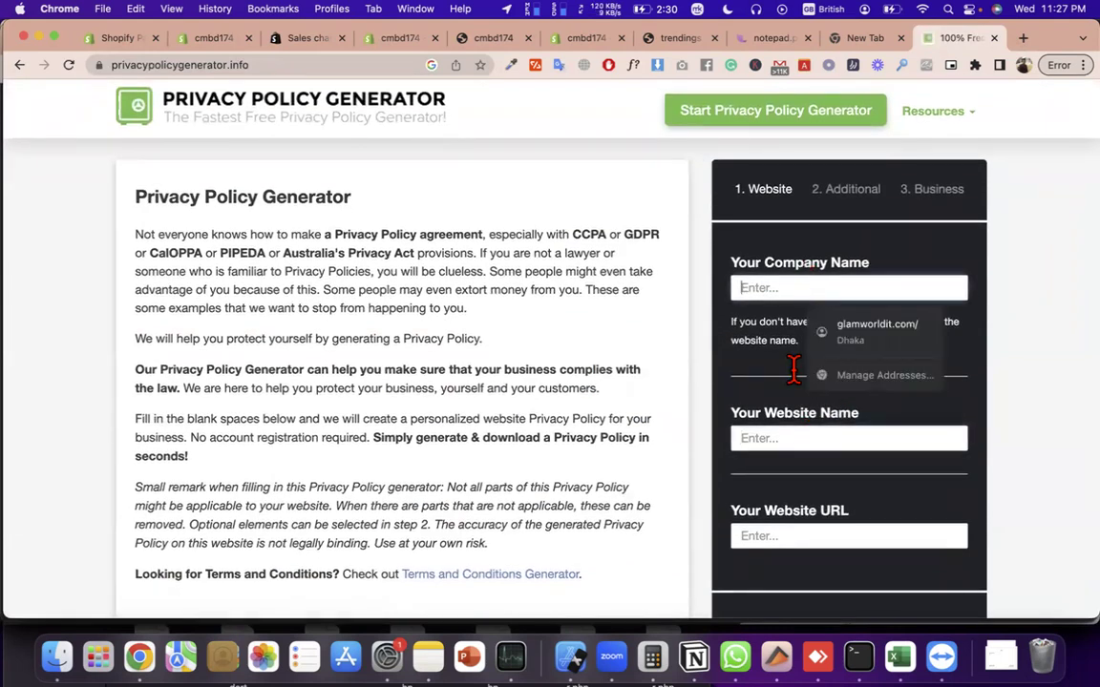
pyautogui.click(769, 438)
pyautogui.scroll(-5, 783, 523)
pyautogui.click(860, 417)
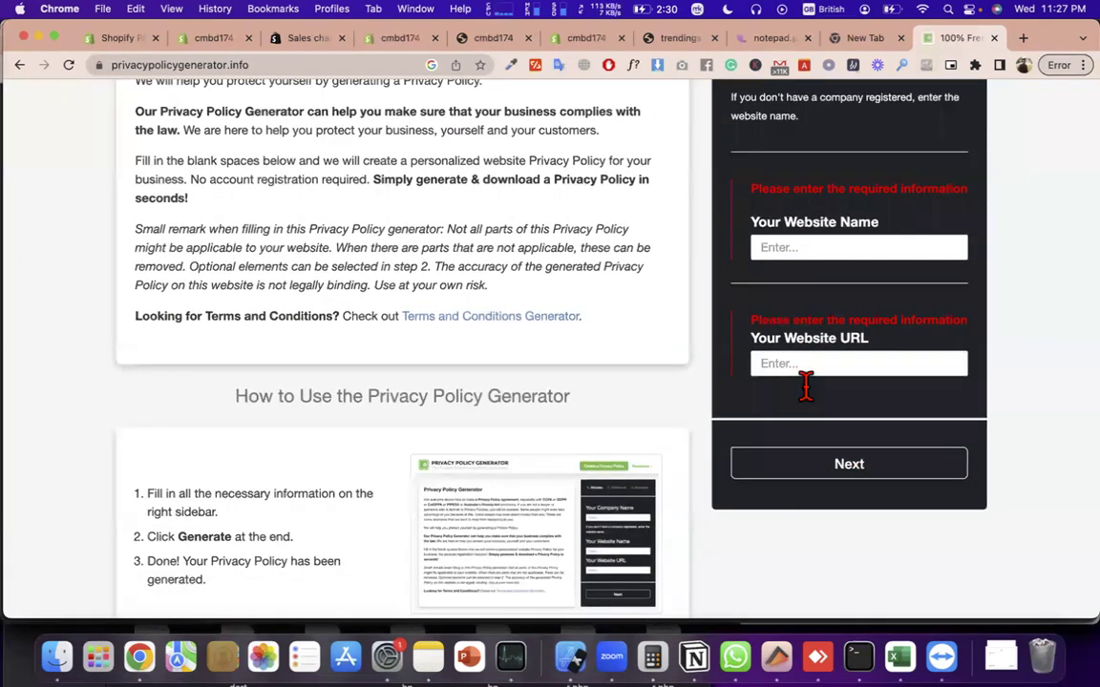
# Read through the FAQs and sample policy text, then close the spare empty tab.
pyautogui.scroll(-10, 505, 400)
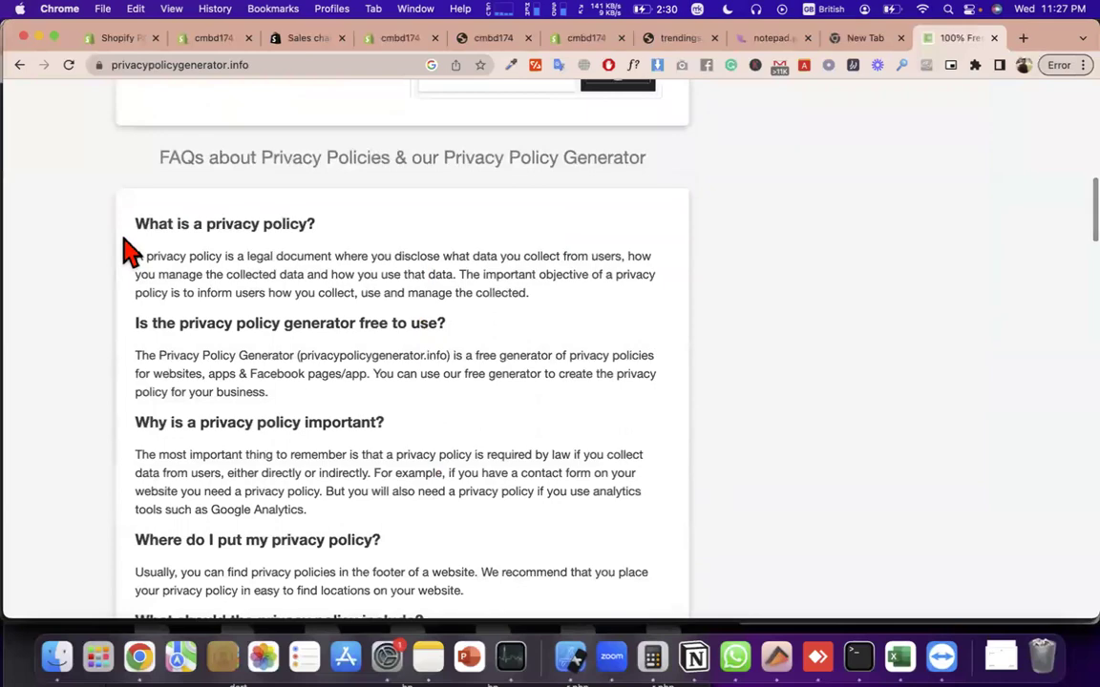
pyautogui.moveTo(135, 243); pyautogui.dragTo(404, 398)
pyautogui.click(405, 398)
pyautogui.scroll(-14, 409, 411)
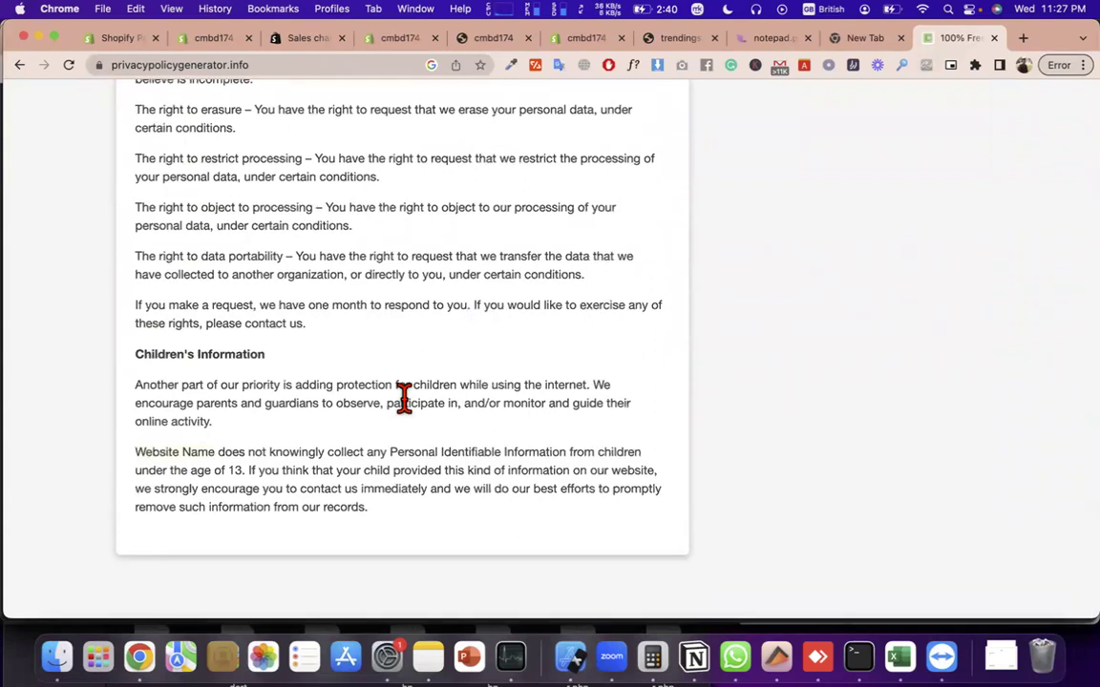
pyautogui.click(857, 40)
pyautogui.click(900, 38)
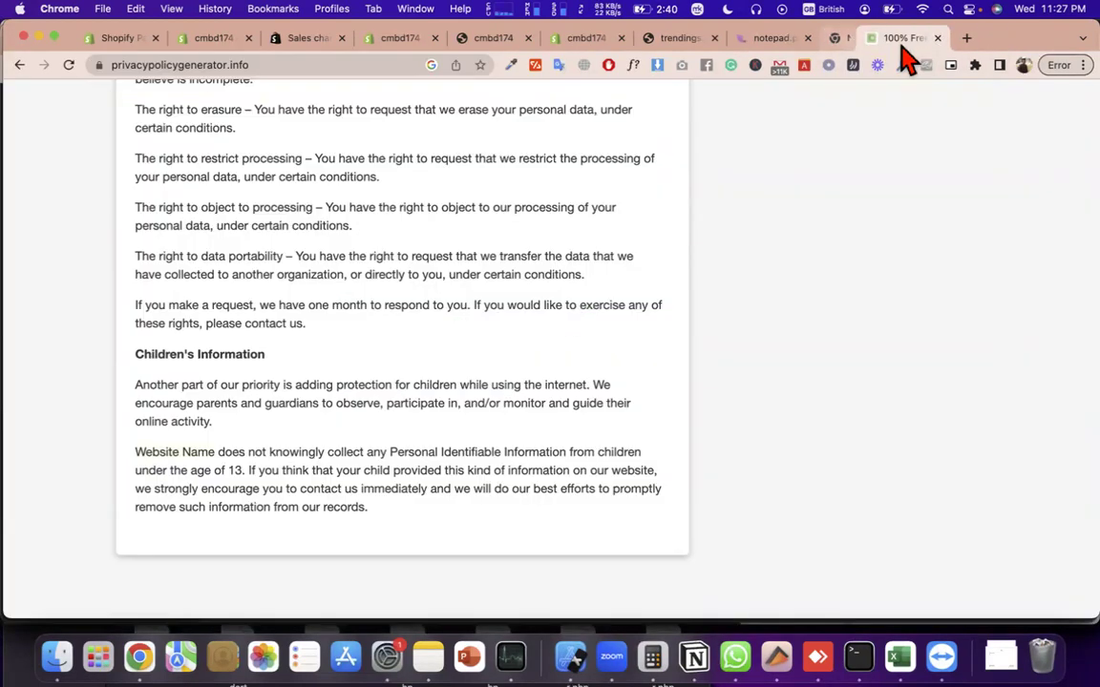
pyautogui.click(764, 42)
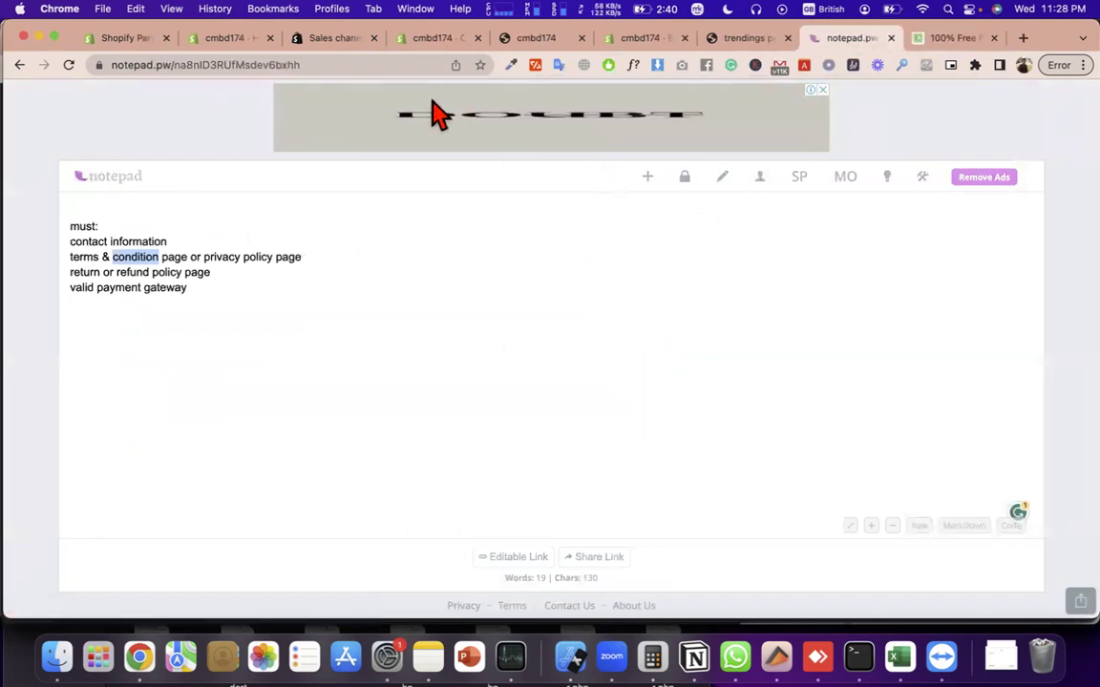
pyautogui.press('XF86AudioRaiseVolume')
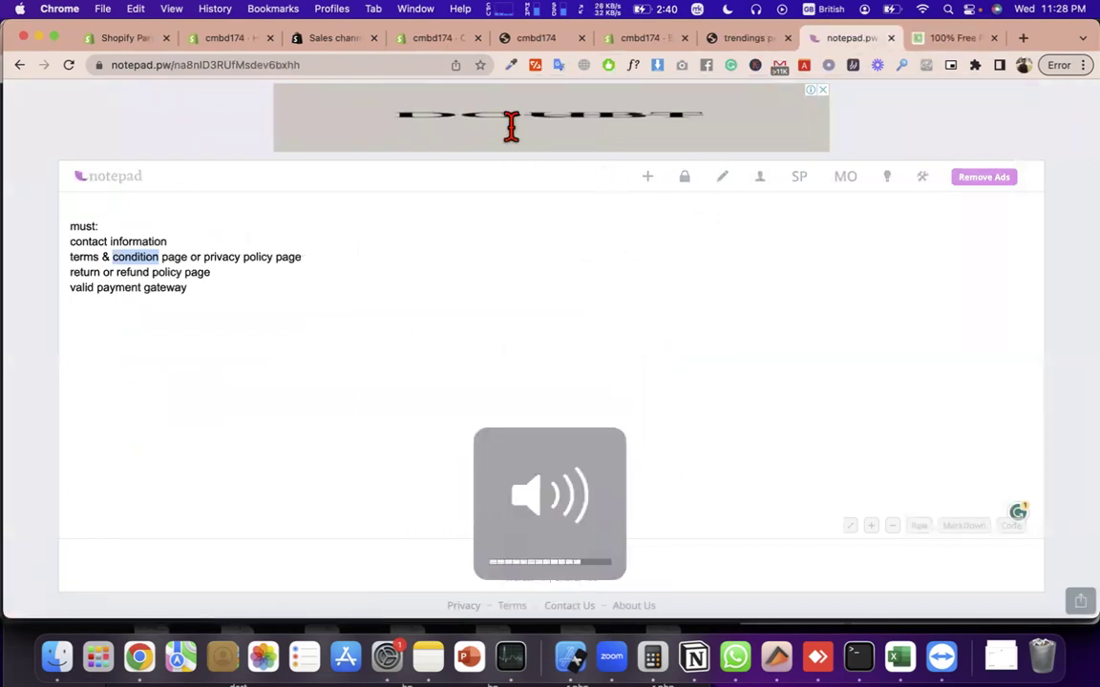
pyautogui.press('XF86AudioLowerVolume')
pyautogui.press('XF86AudioLowerVolume')
pyautogui.press('XF86AudioLowerVolume')
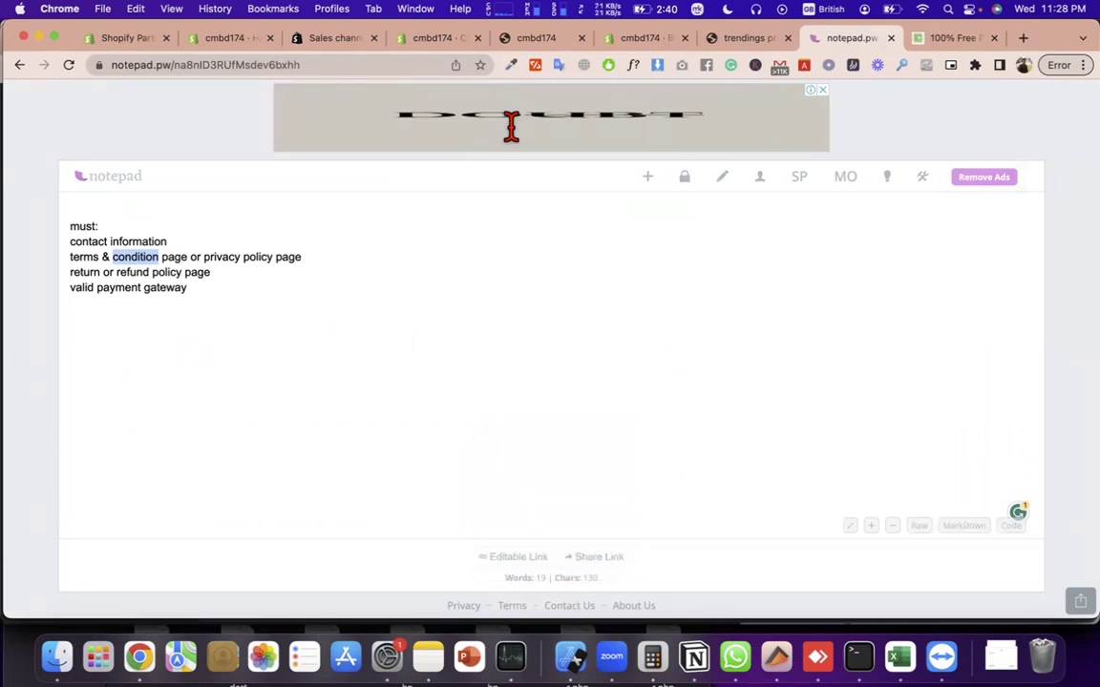
pyautogui.press('XF86AudioLowerVolume')
# Read the preview's Children's Information, right to object and data protection rights sections.
pyautogui.click(954, 40)
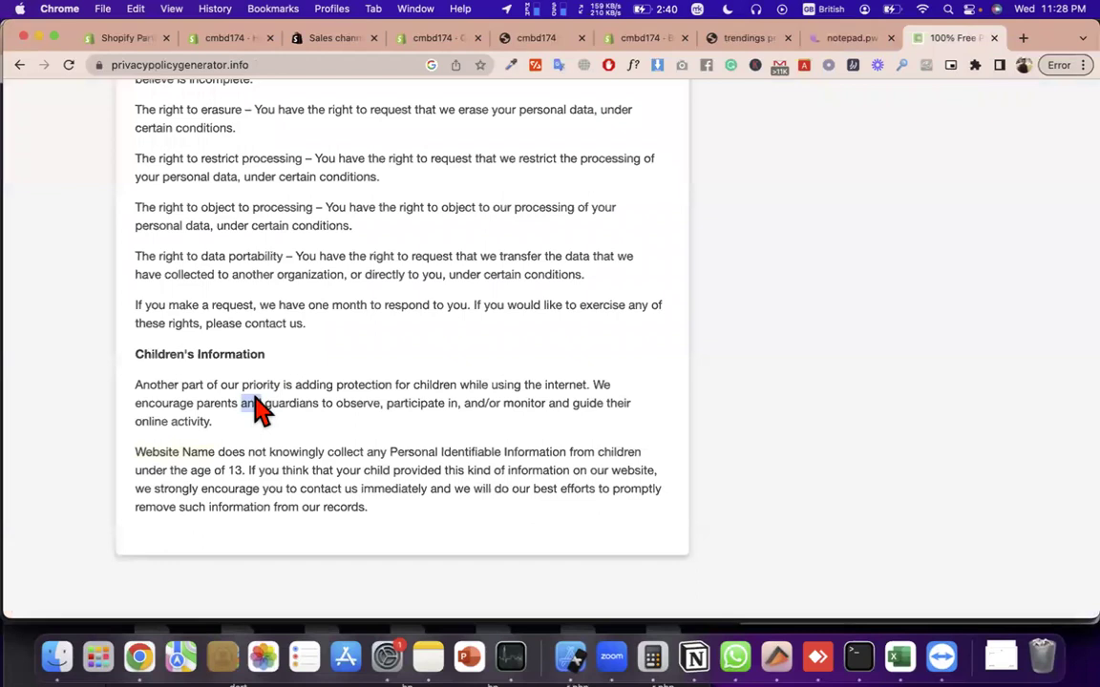
pyautogui.tripleClick(260, 408)
pyautogui.scroll(1, 260, 409)
pyautogui.tripleClick(229, 246)
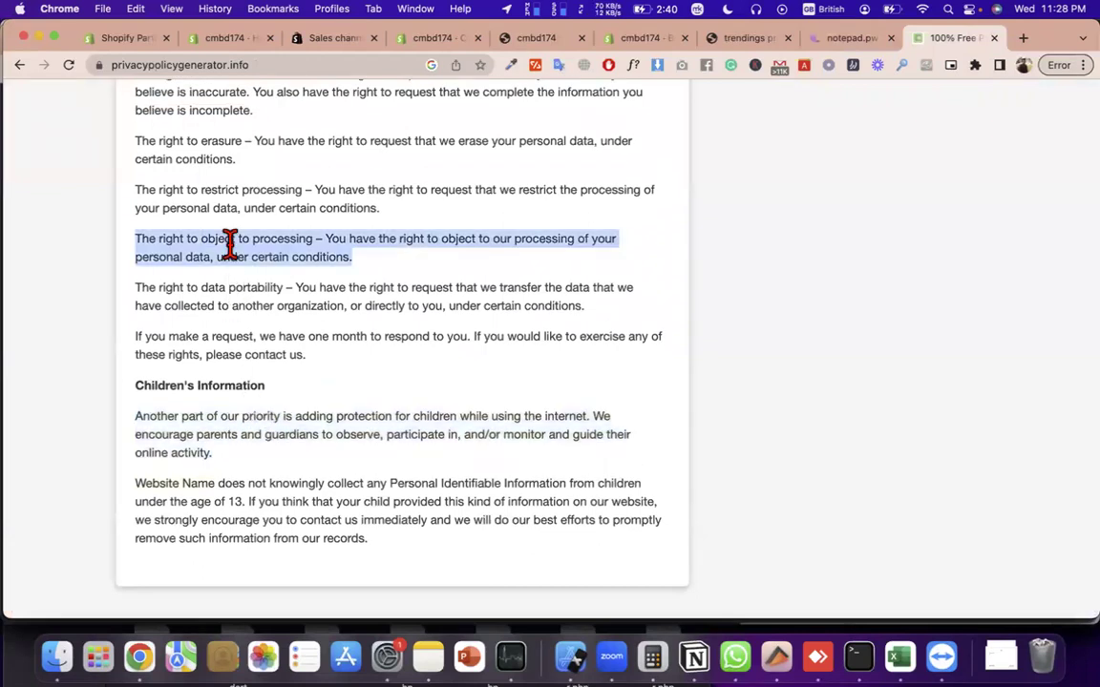
pyautogui.scroll(5, 229, 246)
pyautogui.click(196, 212)
pyautogui.tripleClick(196, 212)
pyautogui.scroll(2, 215, 222)
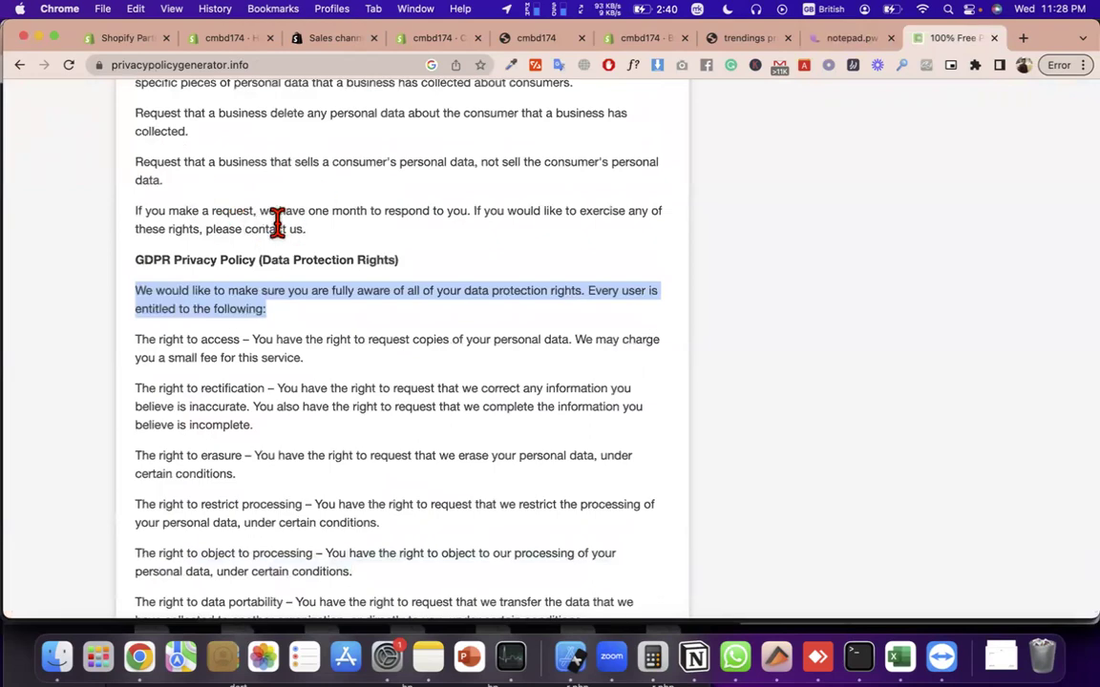
pyautogui.scroll(20, 276, 221)
pyautogui.scroll(10, 177, 292)
pyautogui.scroll(-3, 177, 299)
# Read the opening paragraph, Develop new products bullet, Log Files and Cookies and Web Beacons sections.
pyautogui.moveTo(137, 448); pyautogui.dragTo(344, 658)
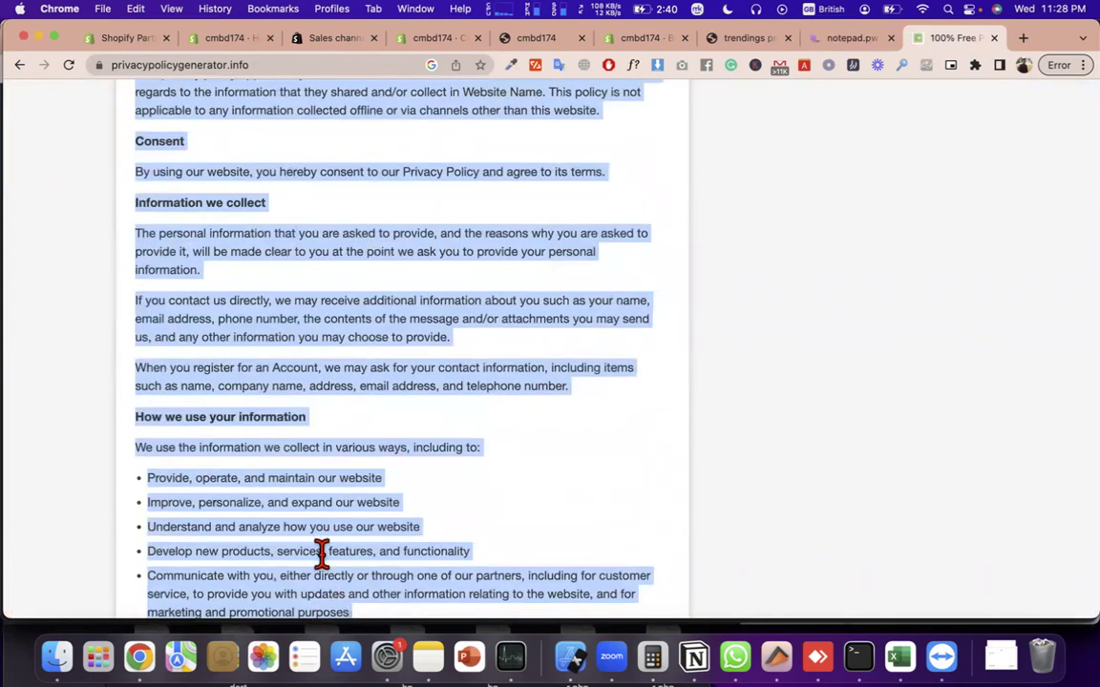
pyautogui.tripleClick(319, 554)
pyautogui.scroll(-1, 321, 551)
pyautogui.scroll(-5, 334, 544)
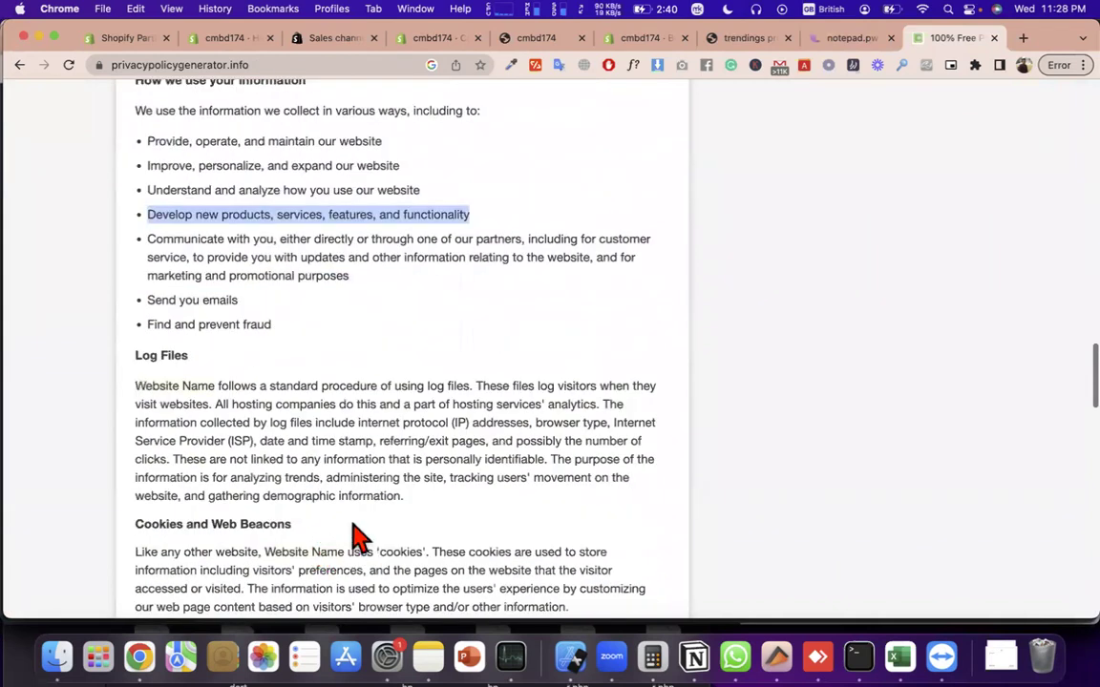
pyautogui.tripleClick(339, 447)
pyautogui.scroll(-1, 338, 444)
pyautogui.scroll(-4, 339, 445)
pyautogui.tripleClick(299, 393)
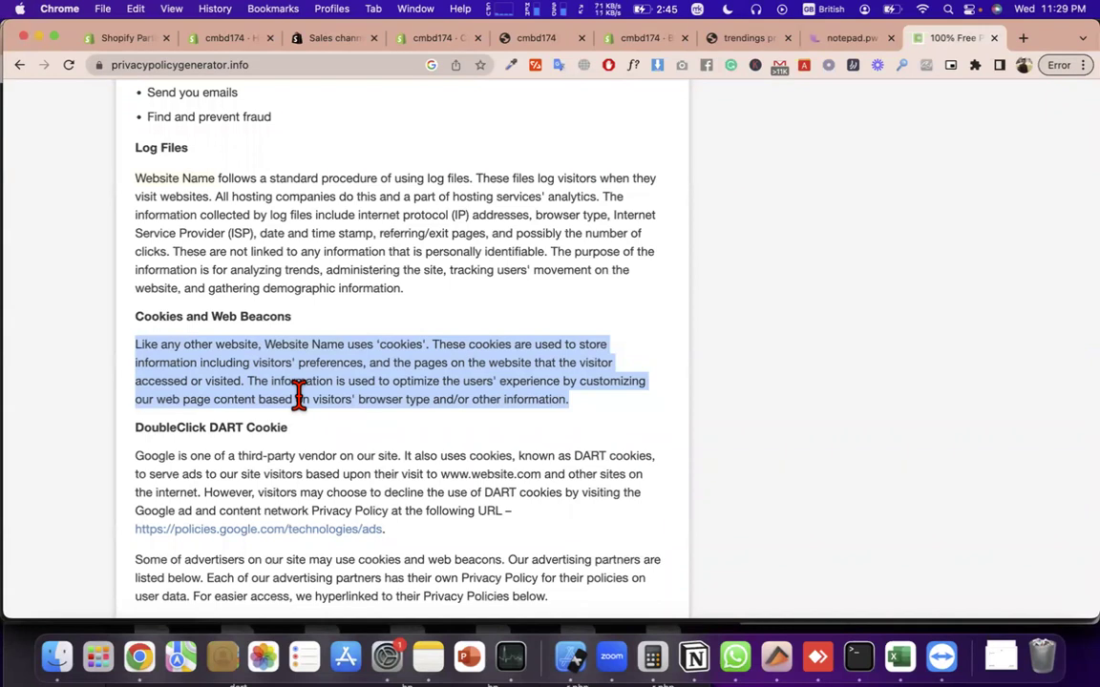
# Reread the Log Files and fraud-prevention text, then return to the notepad.pw requirements note.
pyautogui.tripleClick(284, 275)
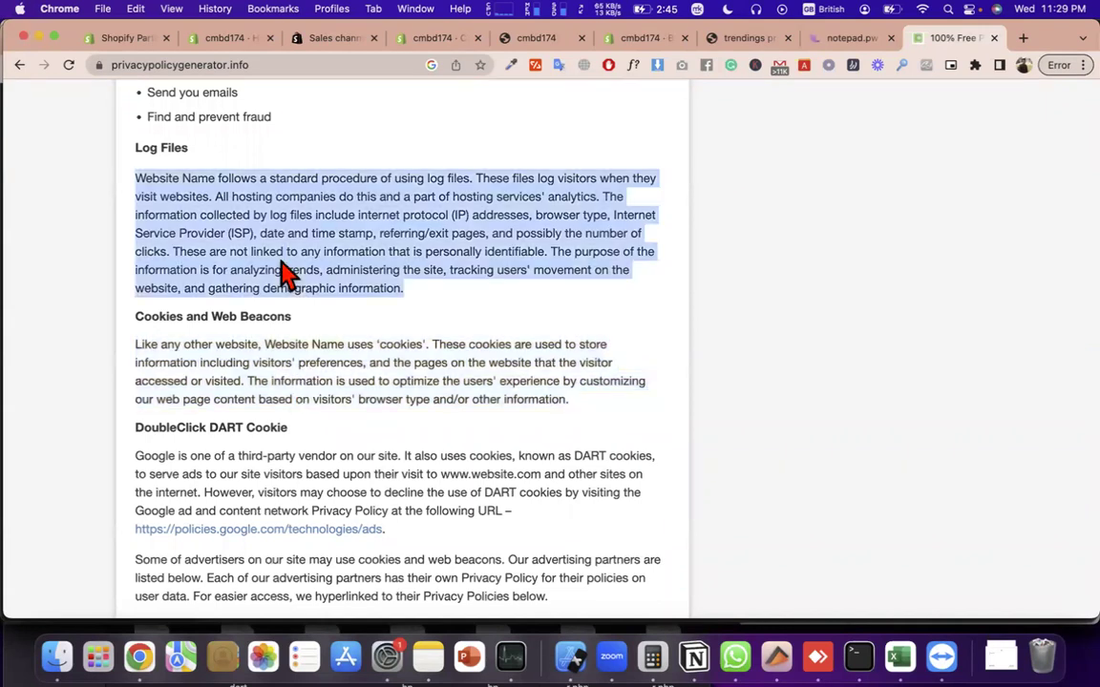
pyautogui.scroll(3, 285, 275)
pyautogui.doubleClick(234, 217)
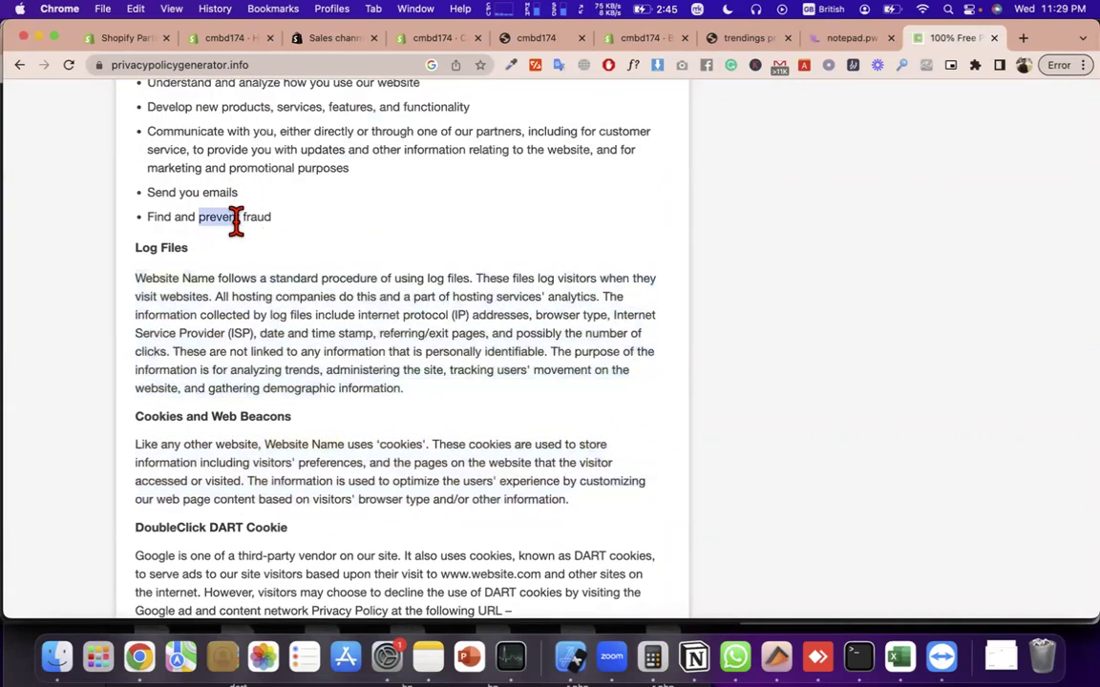
pyautogui.tripleClick(258, 356)
pyautogui.scroll(-10, 259, 356)
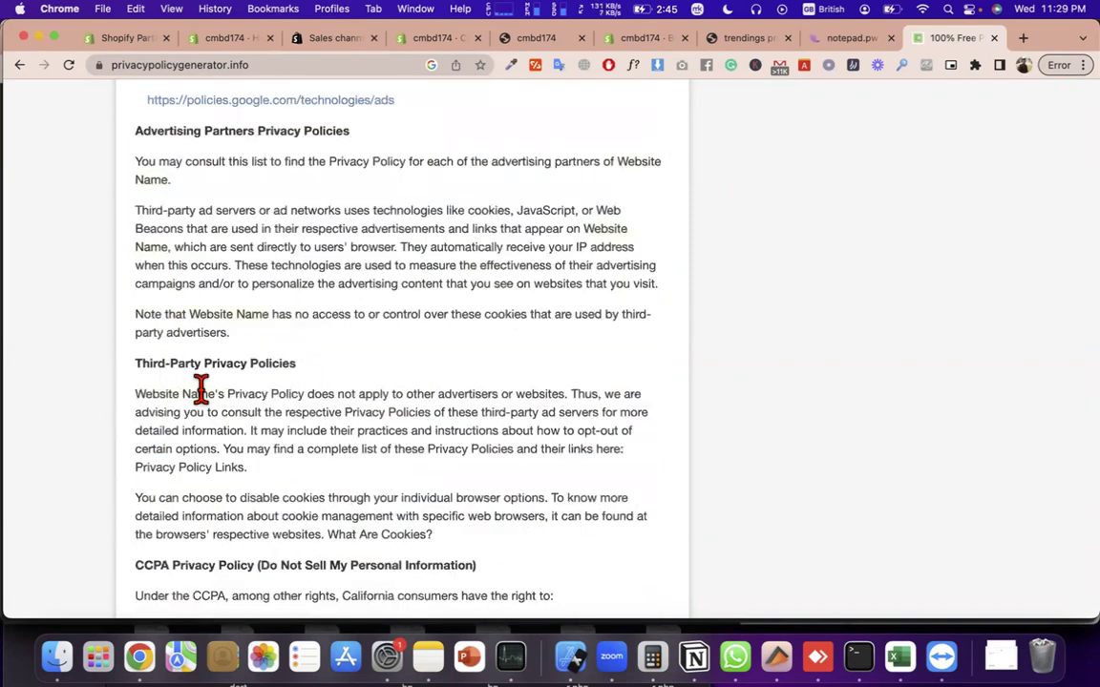
pyautogui.scroll(15, 201, 388)
pyautogui.scroll(2, 208, 377)
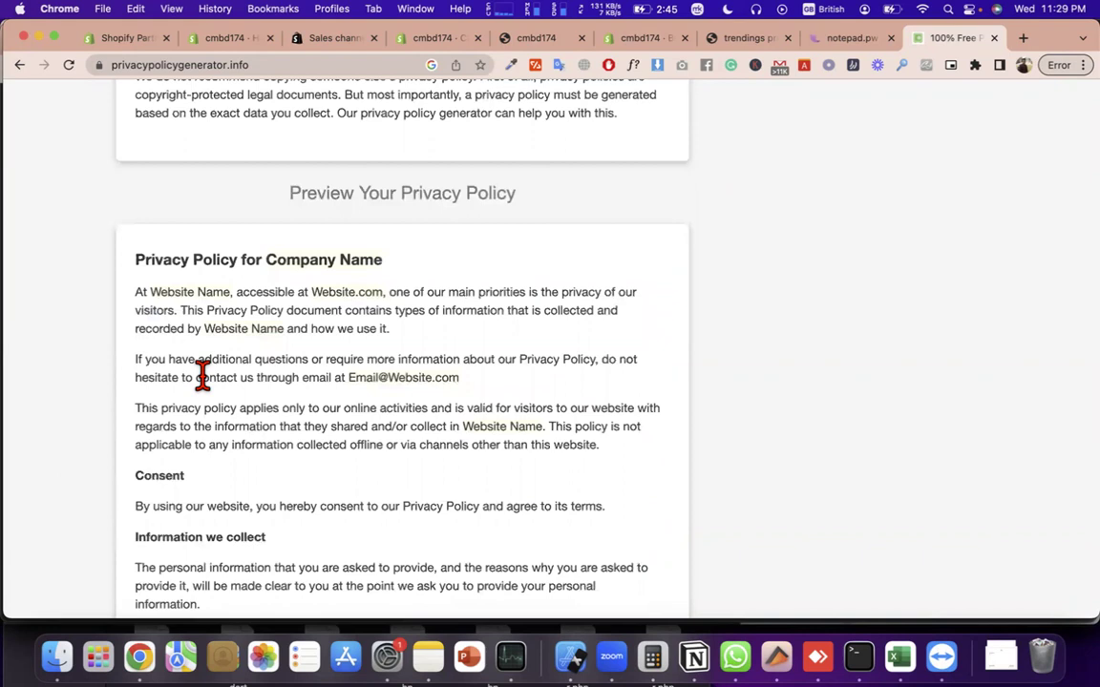
pyautogui.click(860, 41)
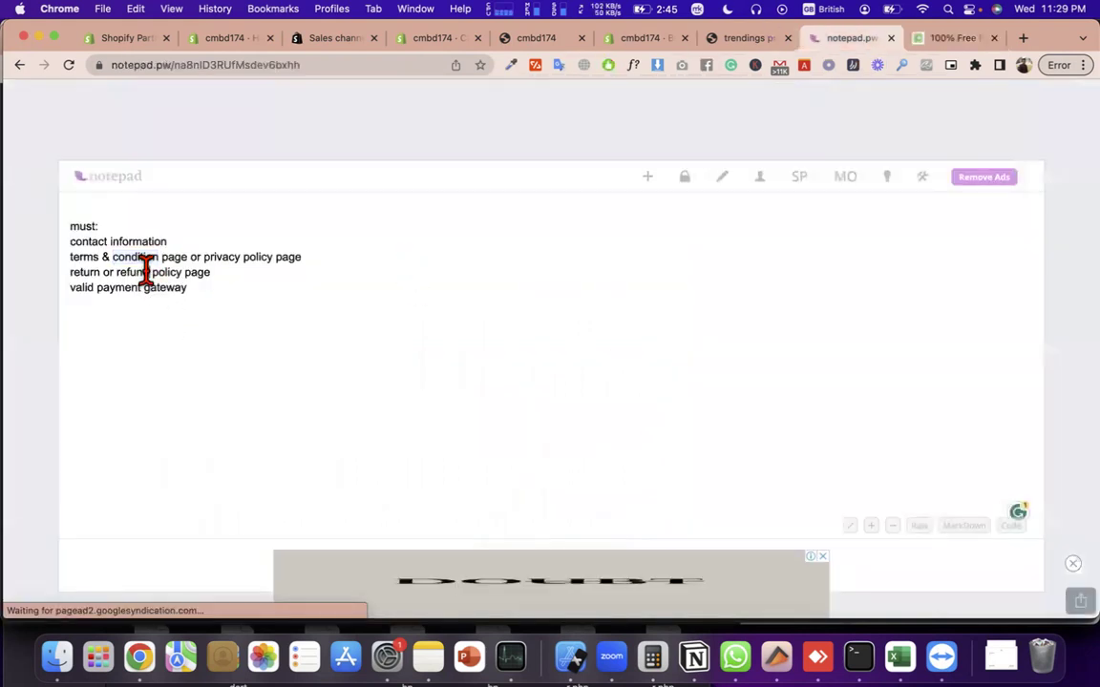
# Check the refund policy requirement, then start connecting a Google account from the Google channel setup.
pyautogui.tripleClick(143, 272)
pyautogui.tripleClick(181, 271)
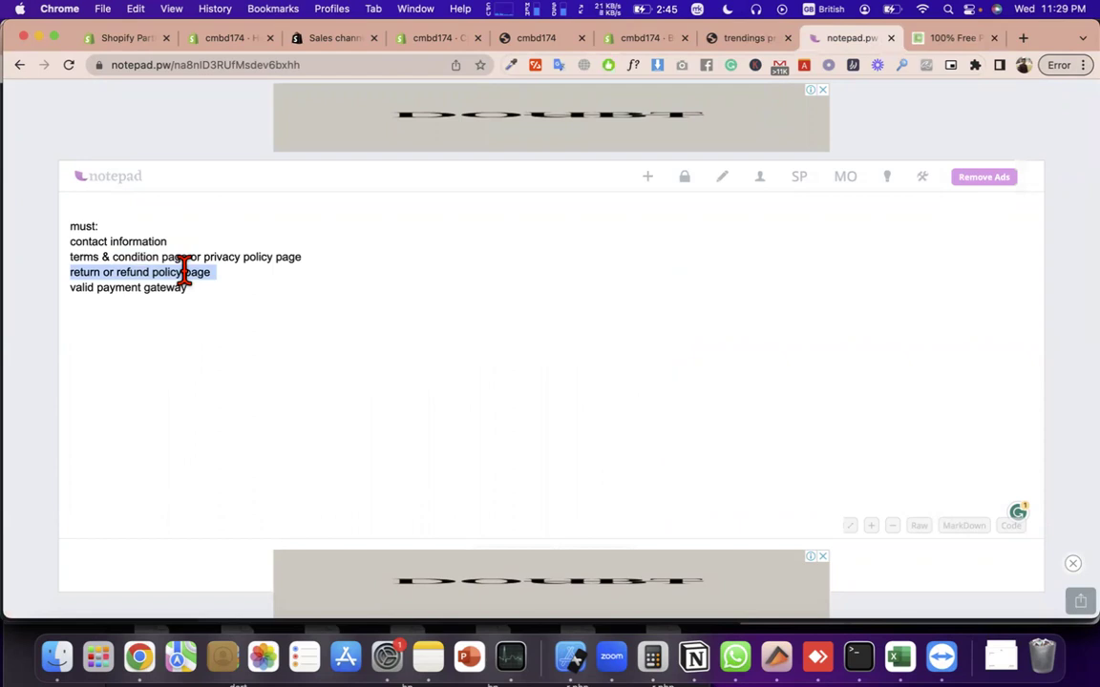
pyautogui.click(345, 40)
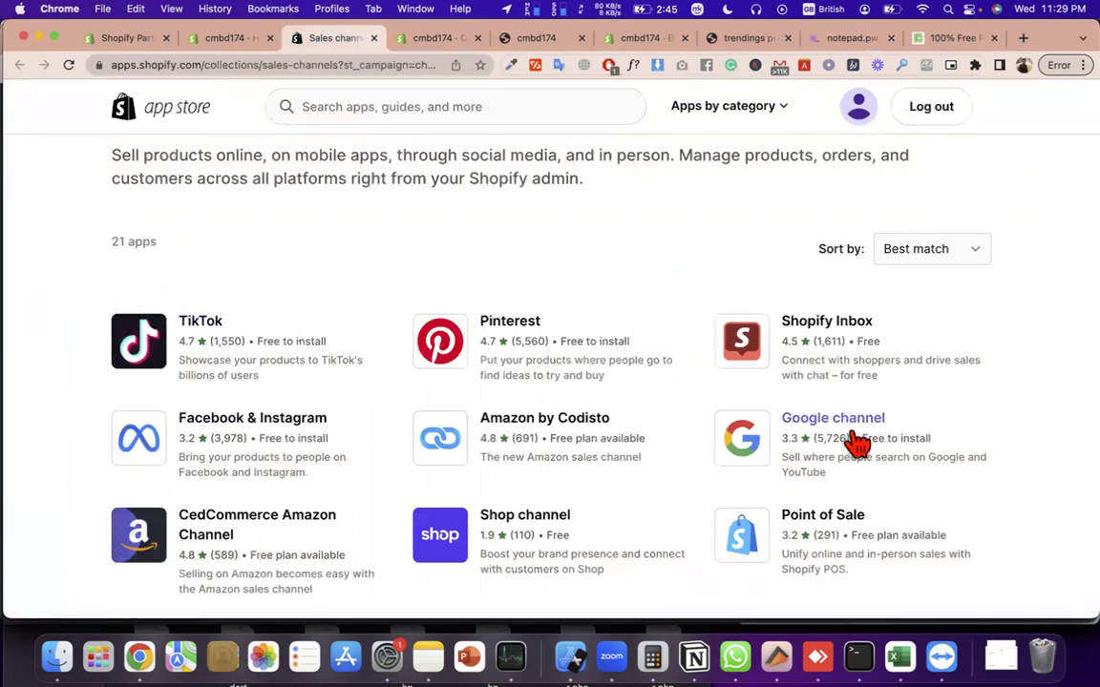
pyautogui.click(534, 41)
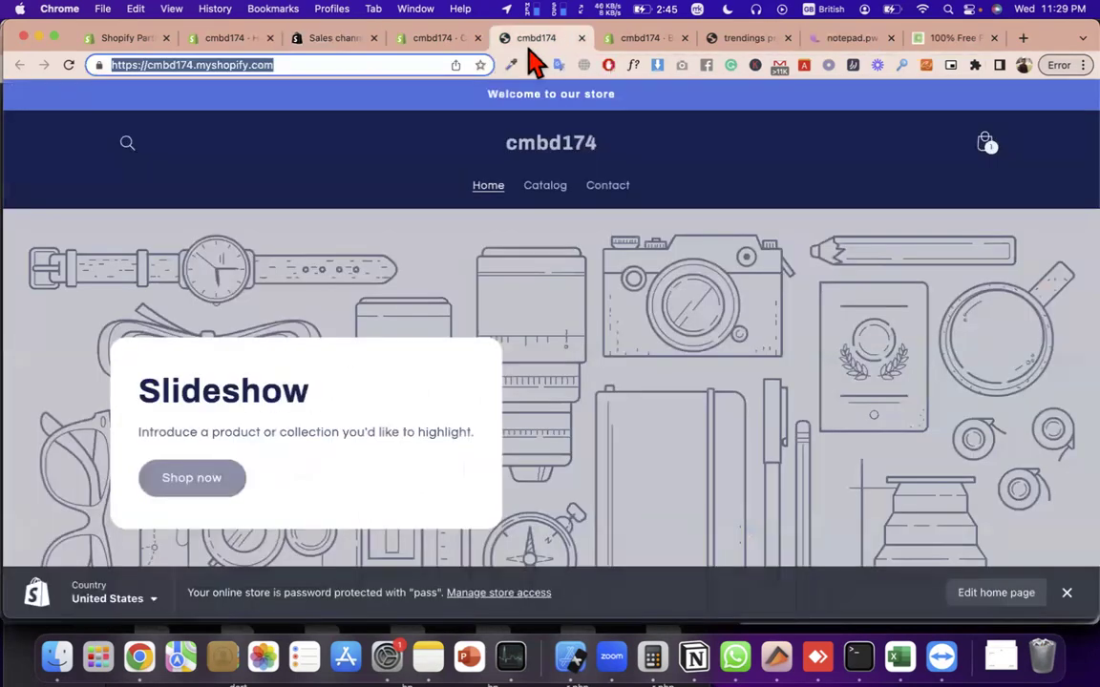
pyautogui.click(429, 40)
pyautogui.click(418, 497)
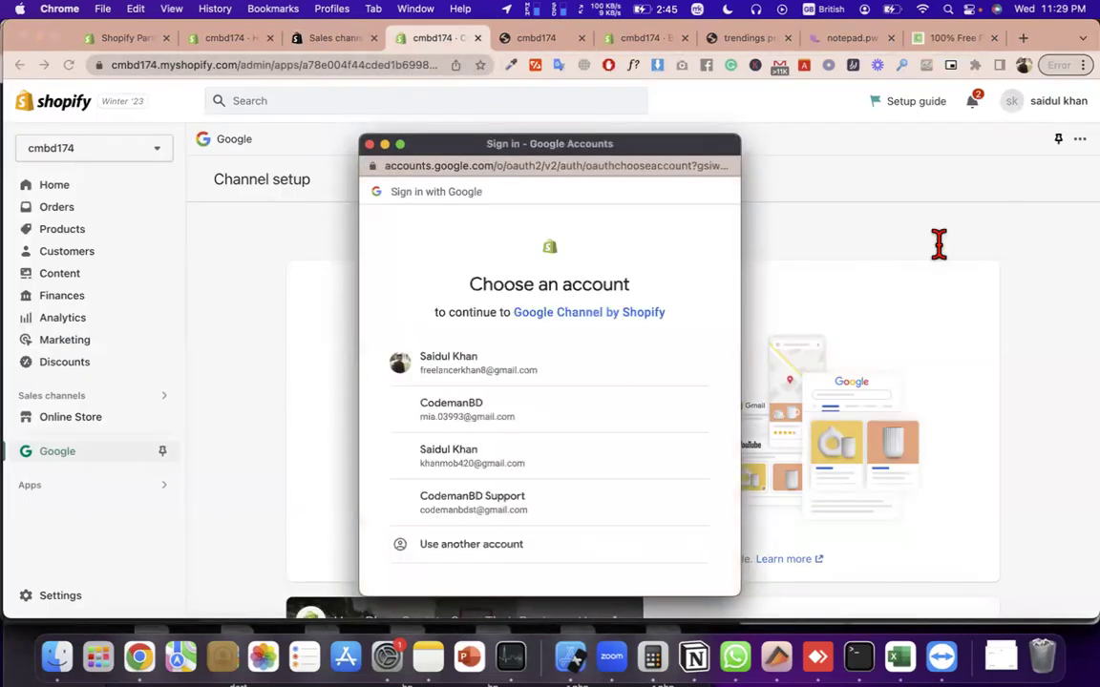
# Sign in with the first listed Google account and allow Google Channel by Shopify access.
pyautogui.click(488, 382)
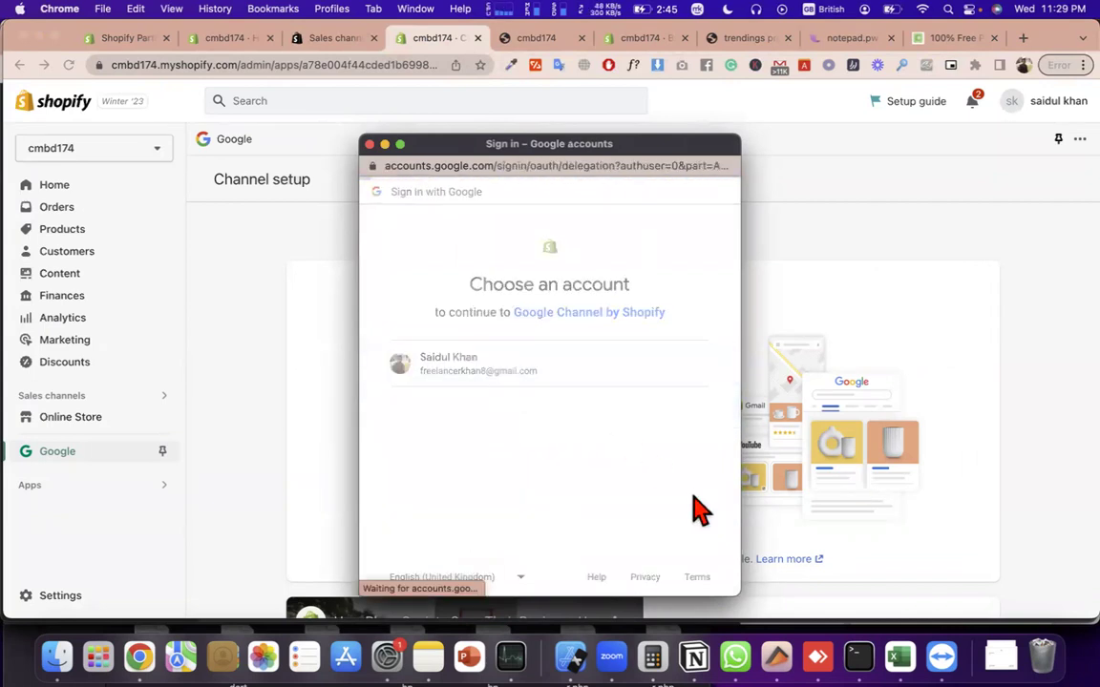
pyautogui.scroll(-5, 614, 449)
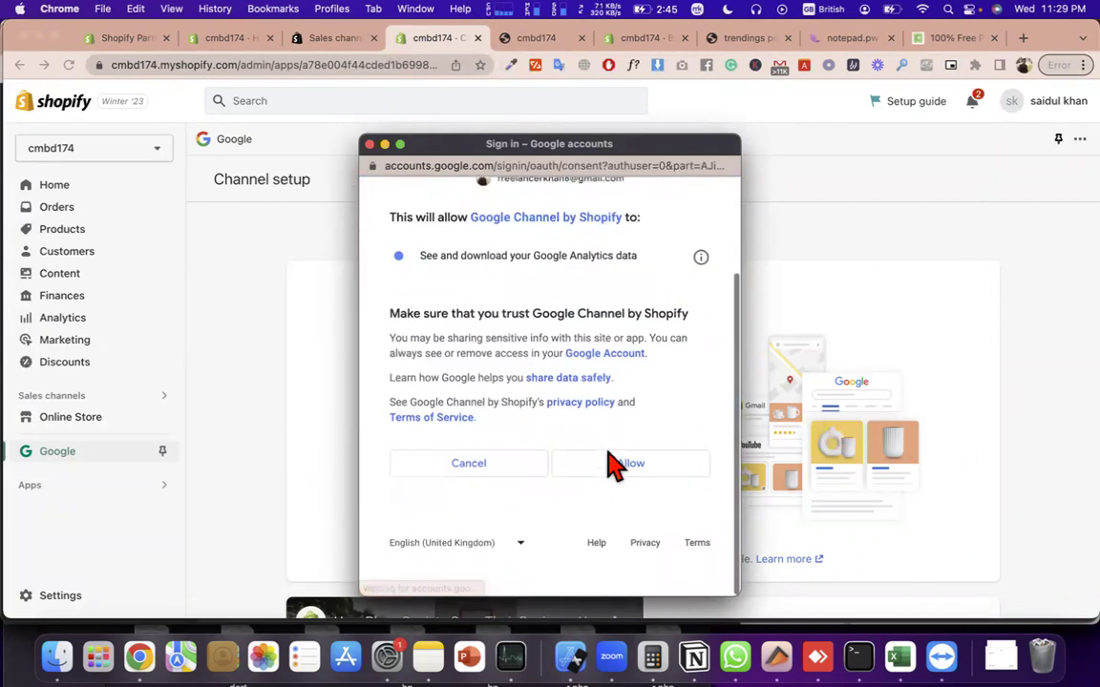
pyautogui.click(638, 497)
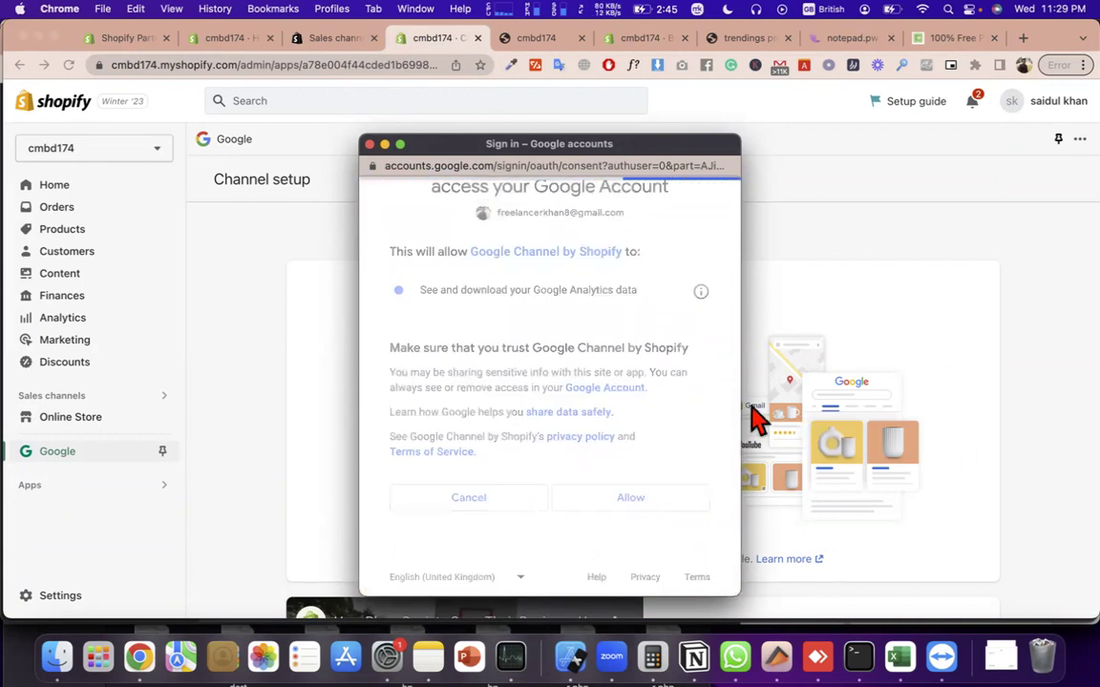
pyautogui.scroll(-1, 490, 438)
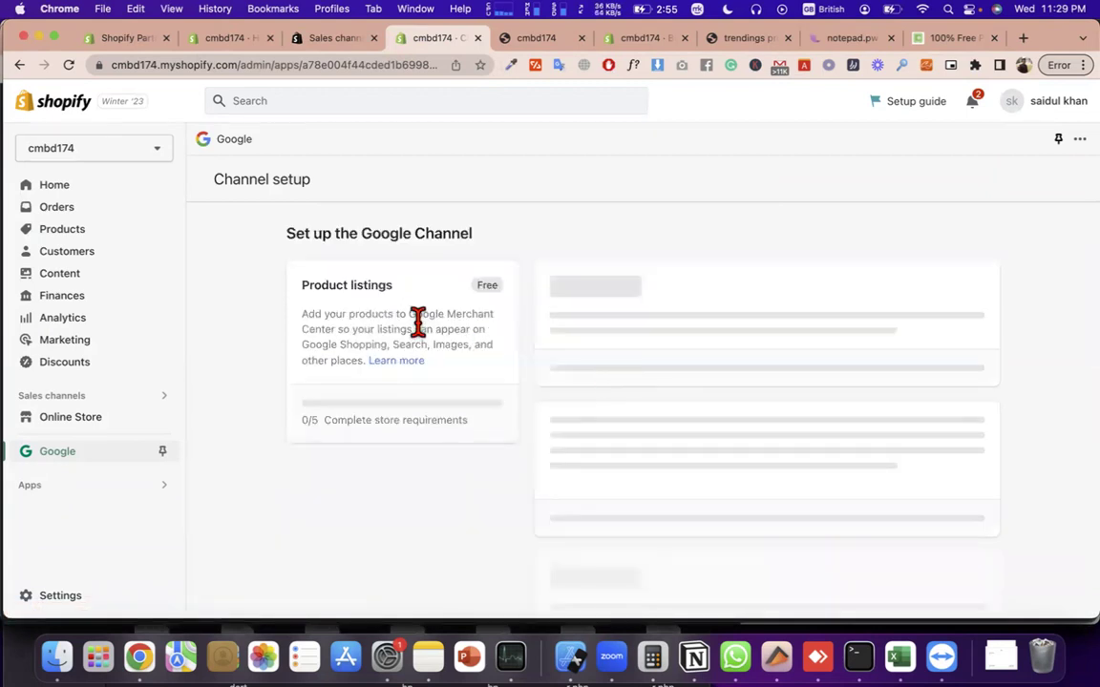
# Read the Product listings description, the connected account's e-mail and the Merchant Center sync note.
pyautogui.tripleClick(417, 323)
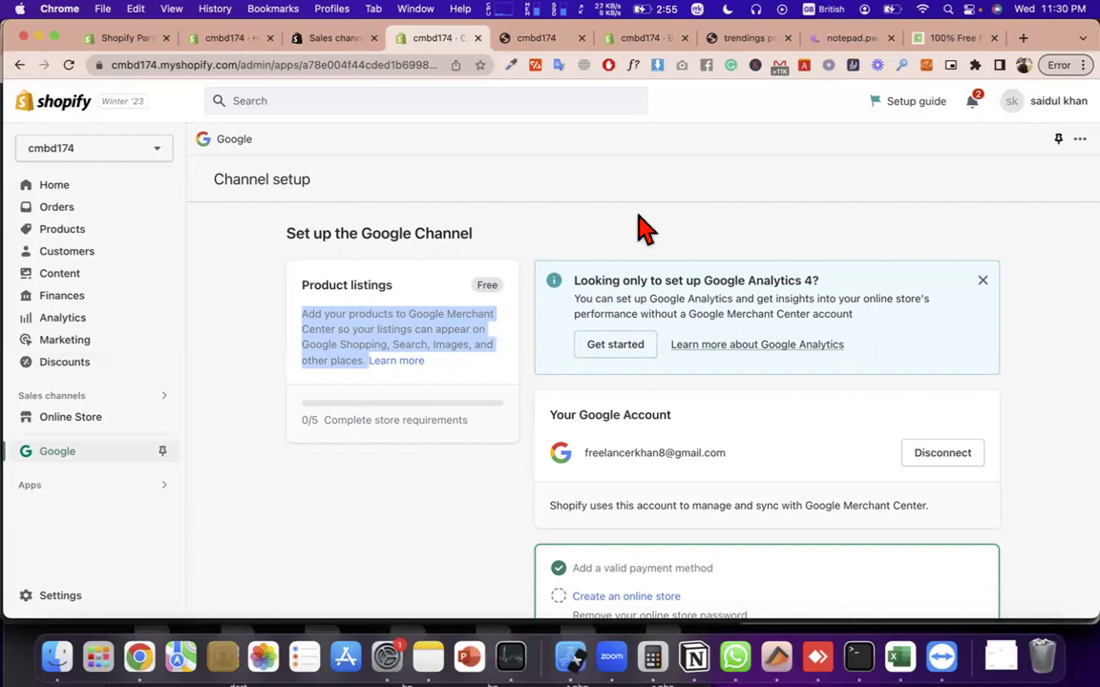
pyautogui.scroll(-3, 687, 393)
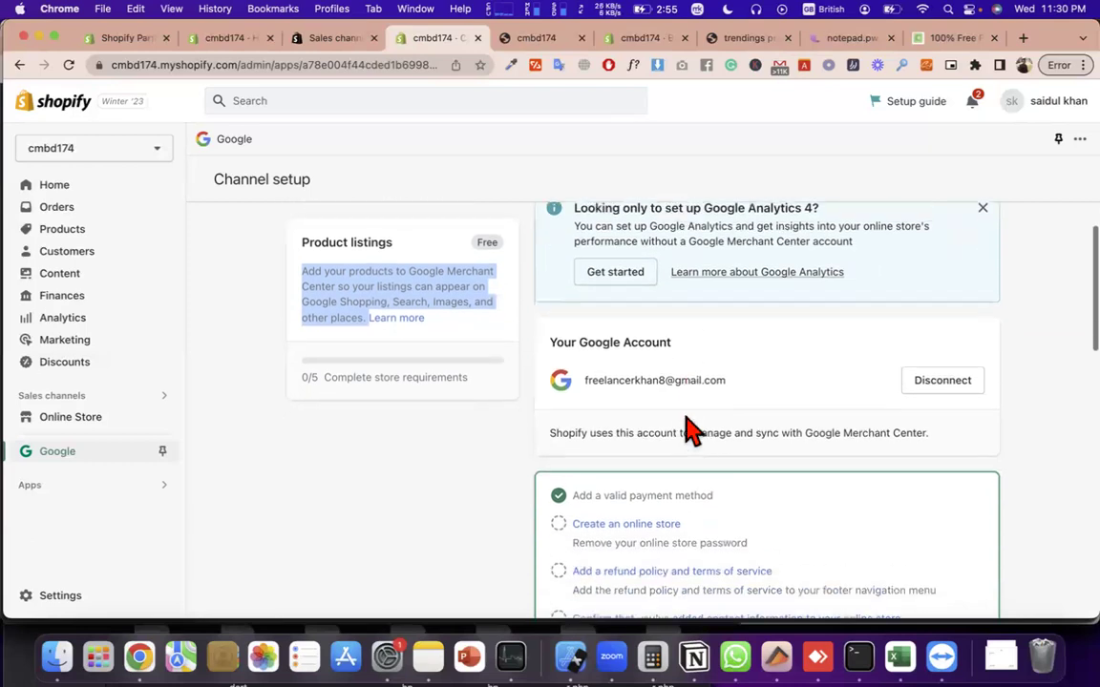
pyautogui.tripleClick(676, 416)
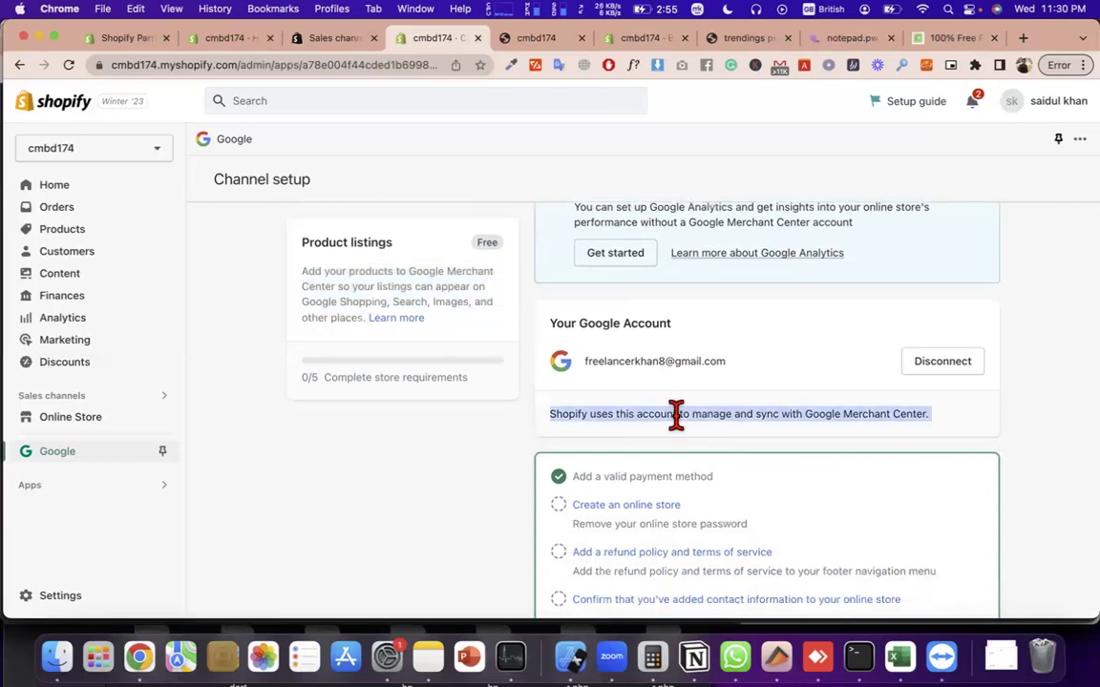
pyautogui.tripleClick(620, 360)
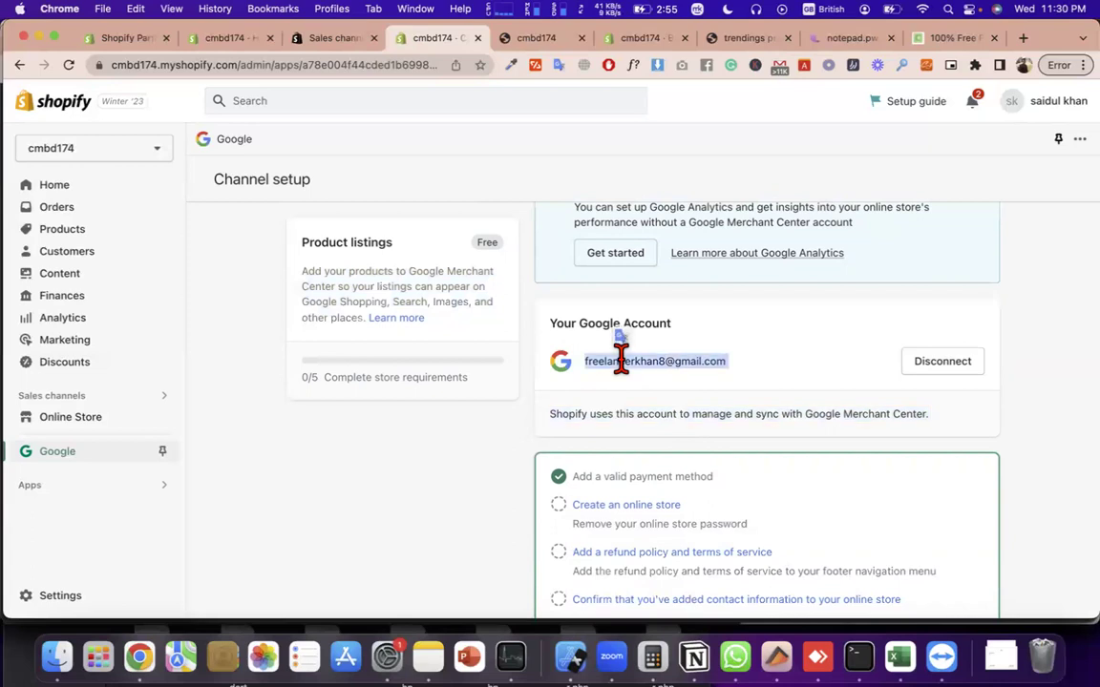
pyautogui.tripleClick(676, 412)
pyautogui.scroll(-1, 676, 412)
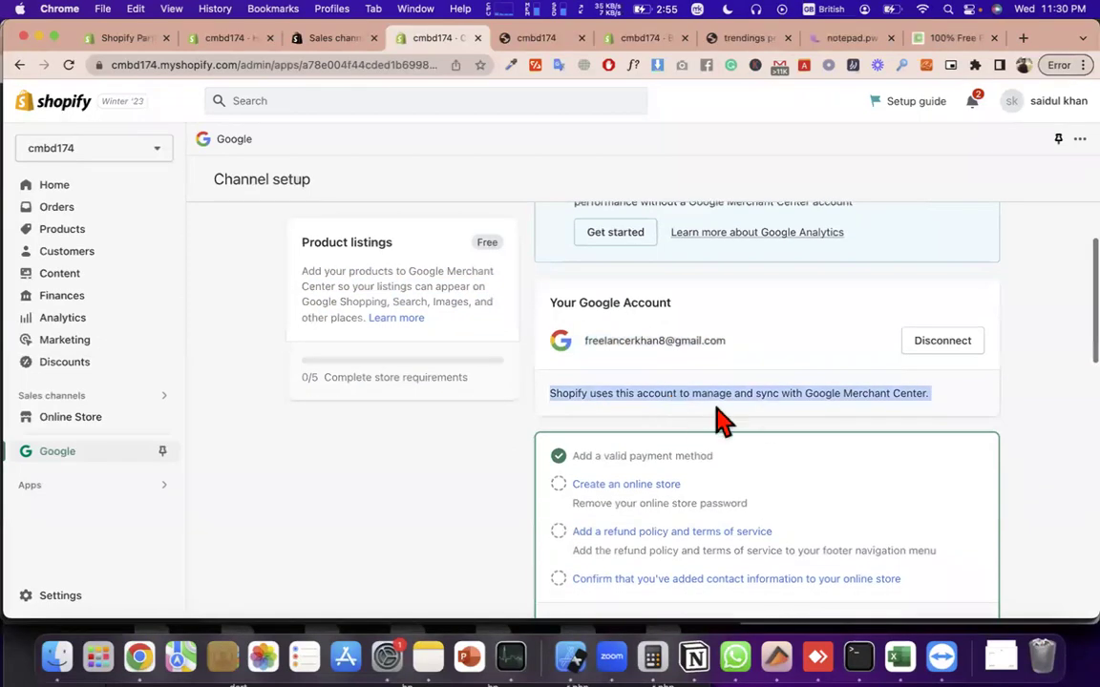
pyautogui.tripleClick(681, 340)
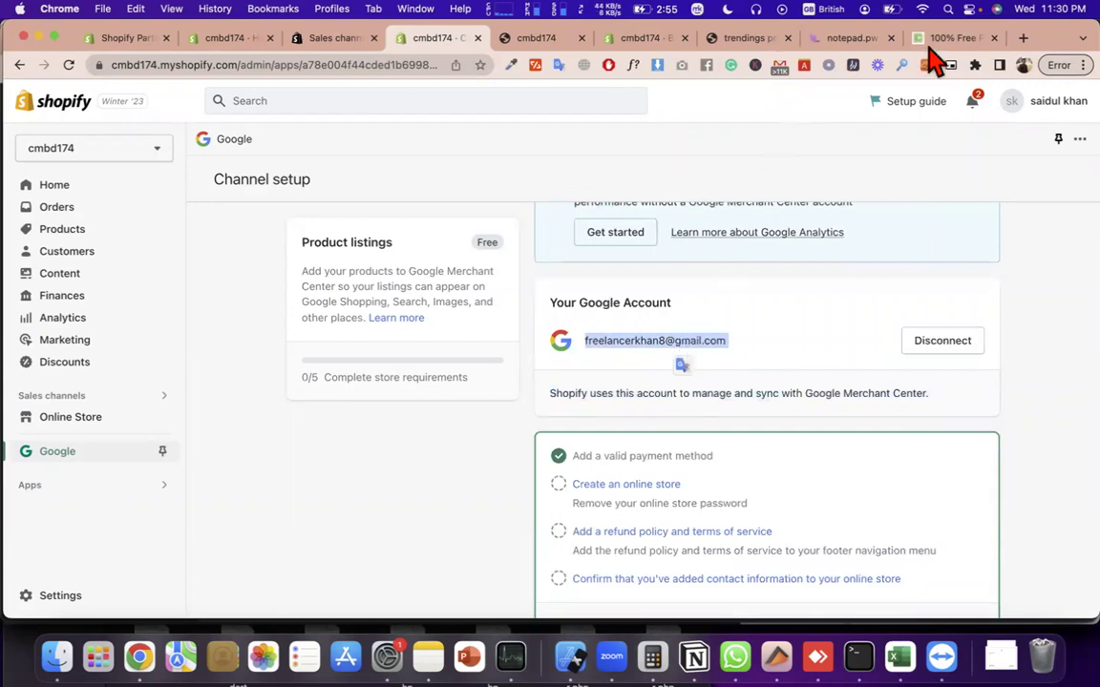
# In a new tab, search "merchant google", then refine it to "merchant google login".
pyautogui.click(1023, 38)
pyautogui.write('marchang')
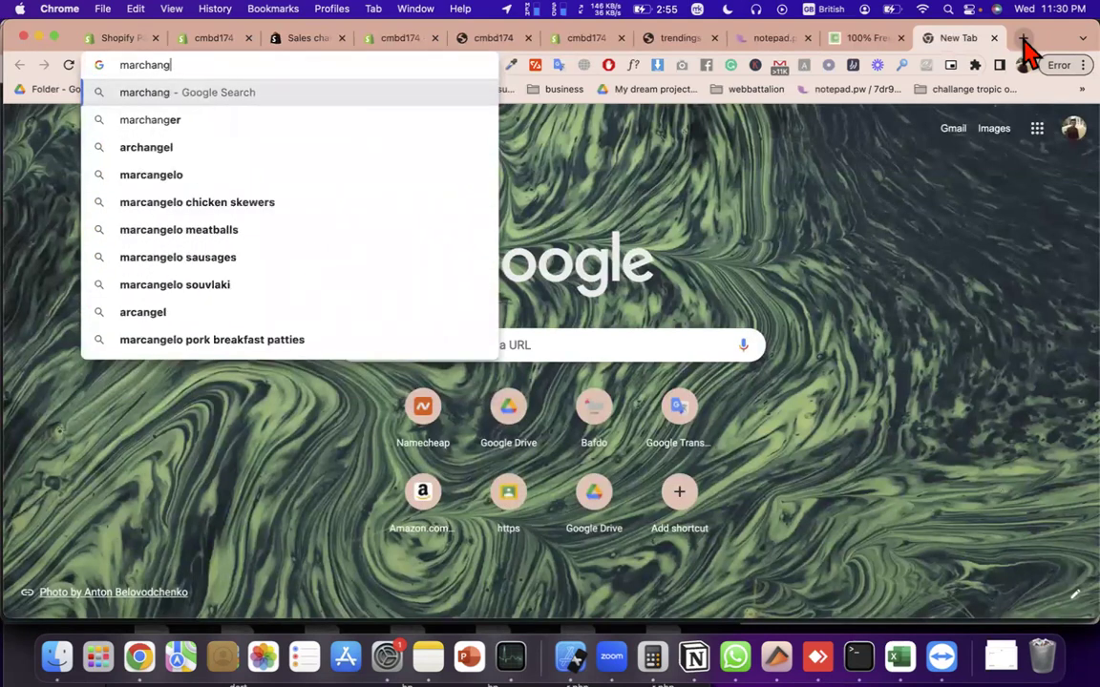
pyautogui.press('BackSpace')
pyautogui.write('t ')
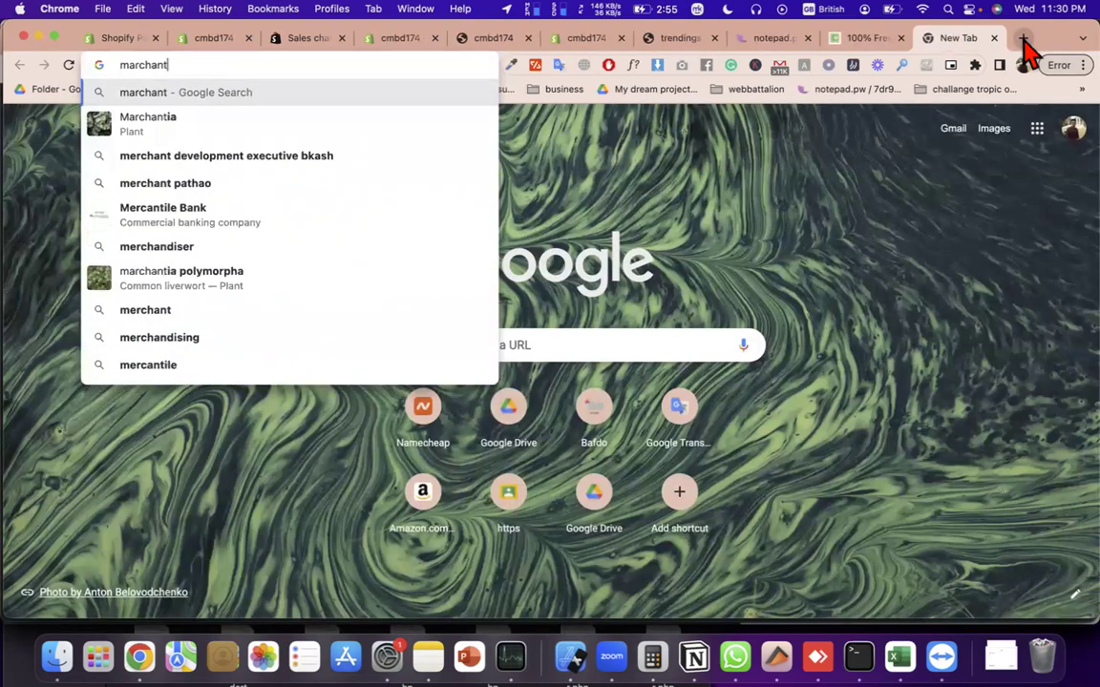
pyautogui.write('goo')
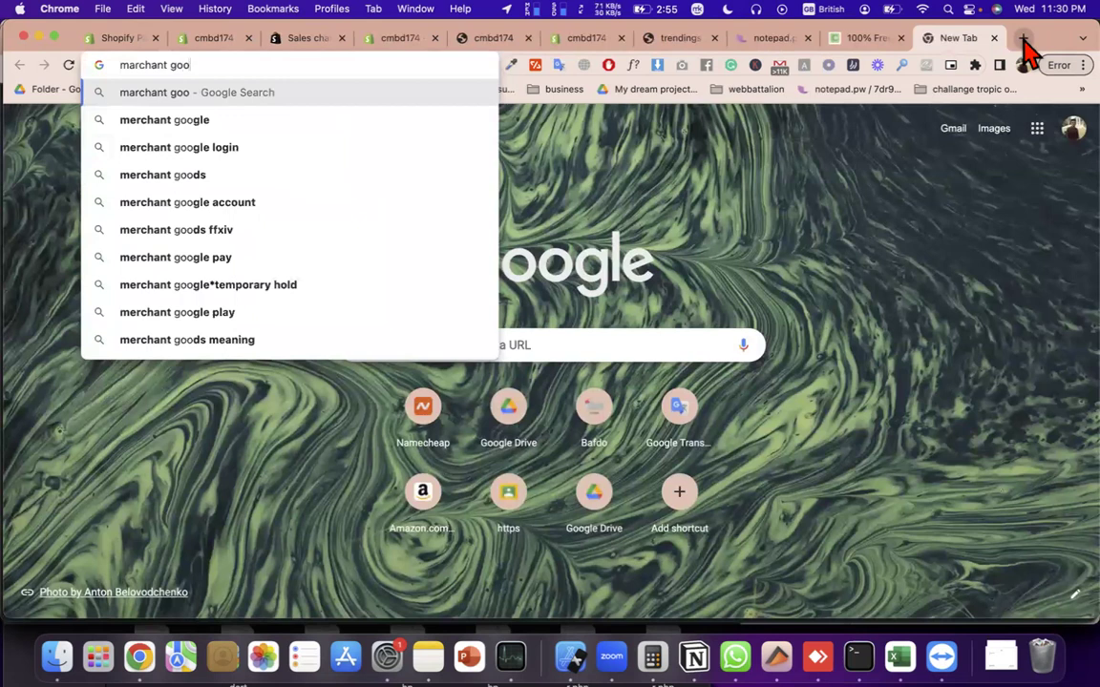
pyautogui.press('Down')
pyautogui.press('Return')
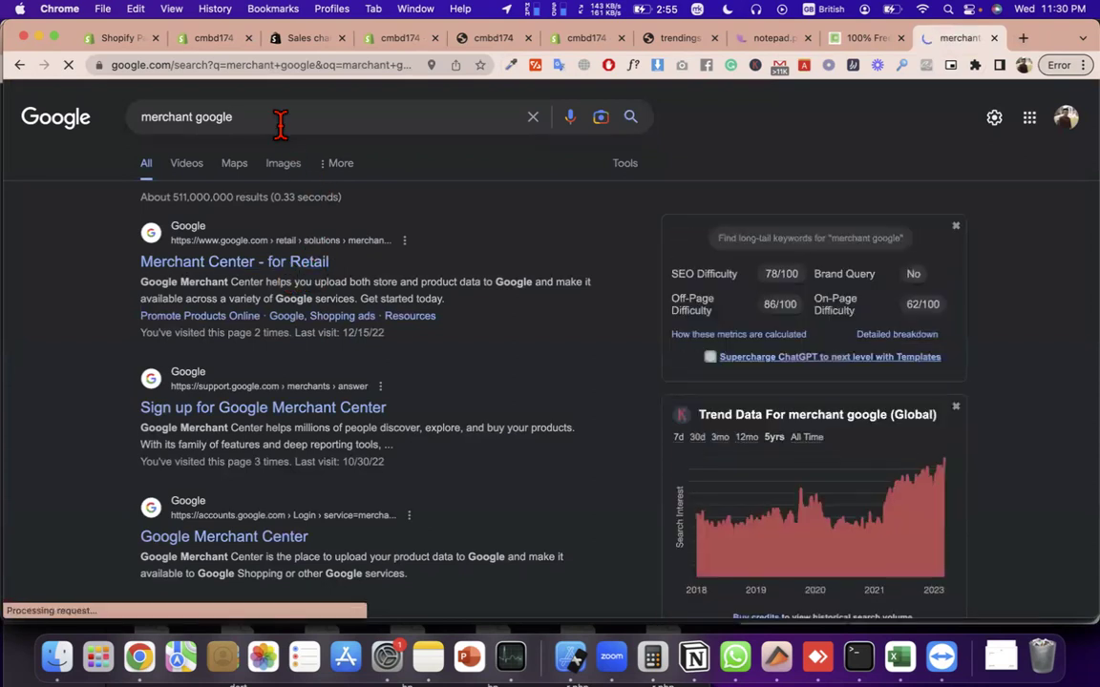
pyautogui.click(278, 116)
pyautogui.write('lo')
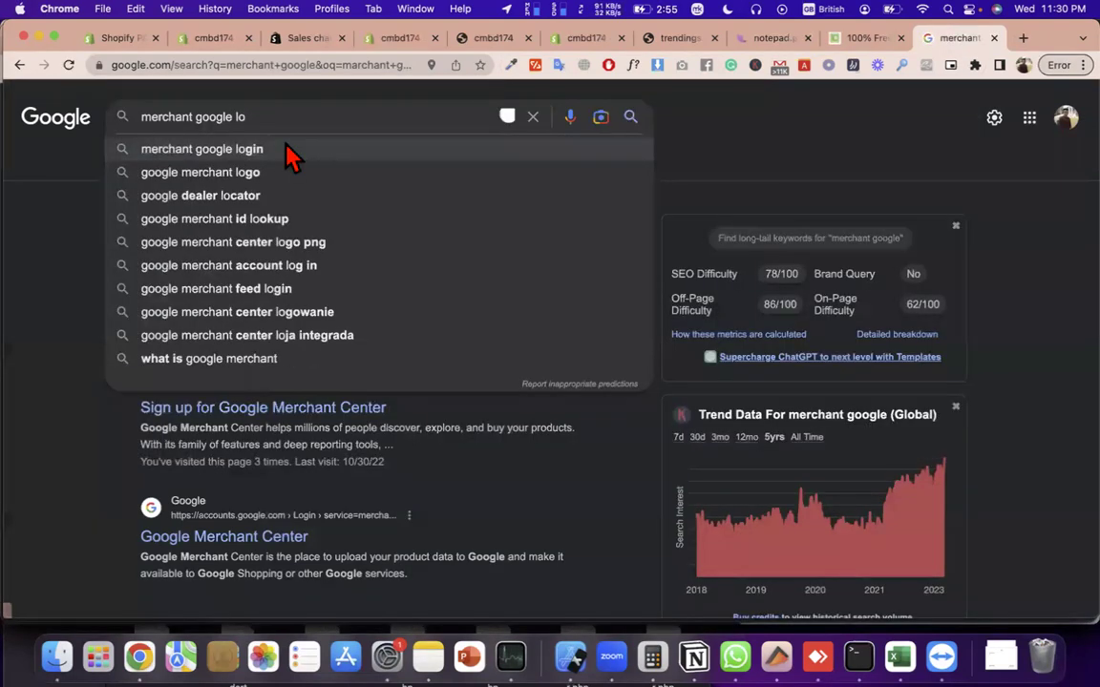
pyautogui.click(286, 151)
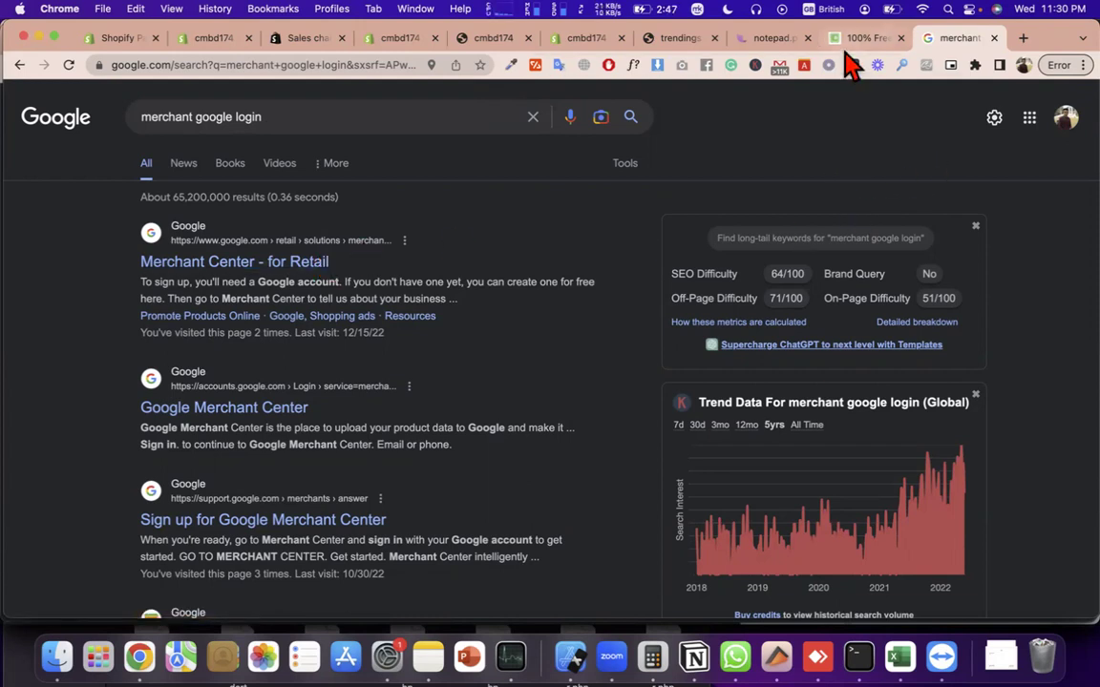
# Move the Google channel setup tab to the end and review the connected account and Merchant Center sync.
pyautogui.click(659, 39)
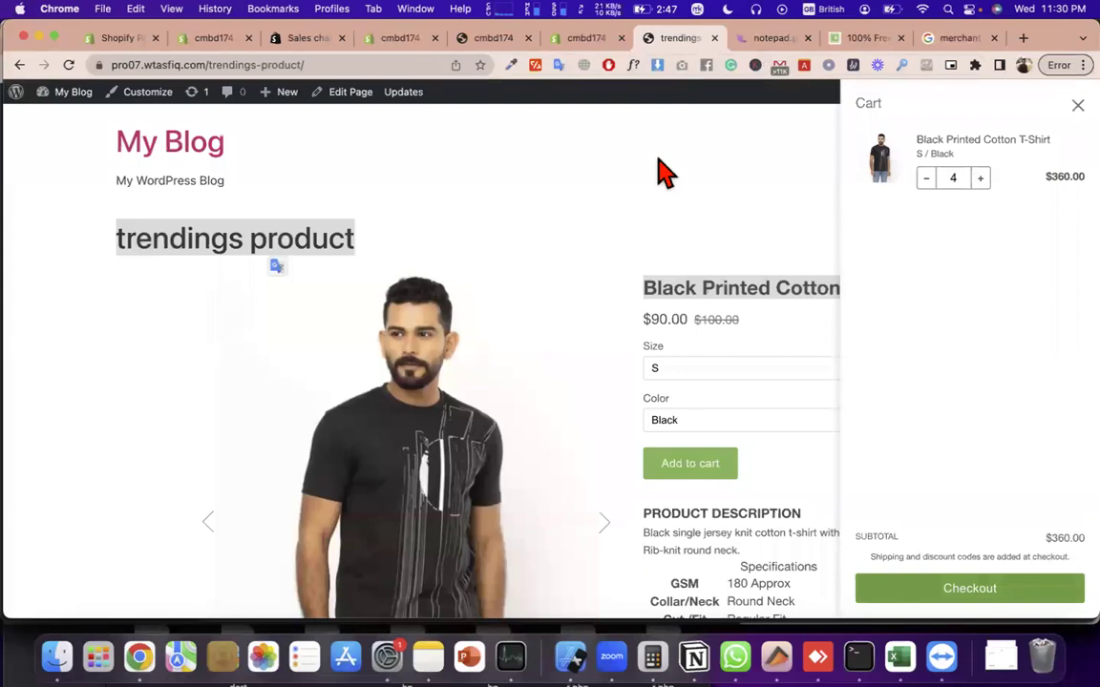
pyautogui.click(501, 43)
pyautogui.click(413, 42)
pyautogui.moveTo(416, 50); pyautogui.dragTo(957, 69)
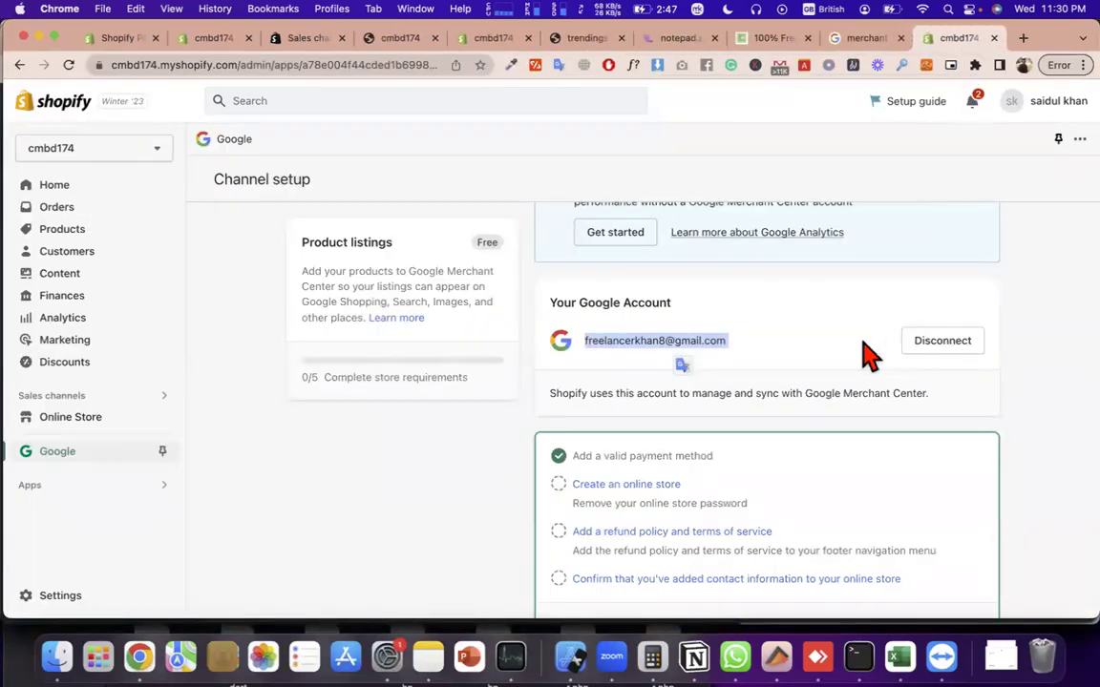
pyautogui.tripleClick(645, 306)
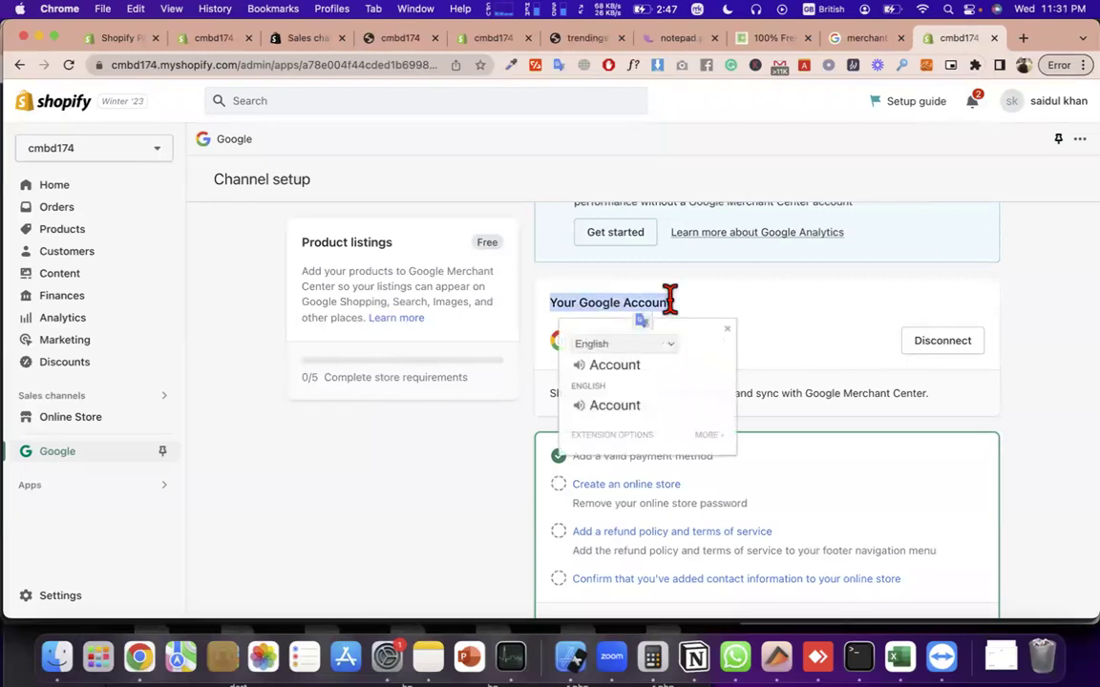
pyautogui.click(691, 346)
pyautogui.tripleClick(691, 346)
pyautogui.scroll(-1, 744, 349)
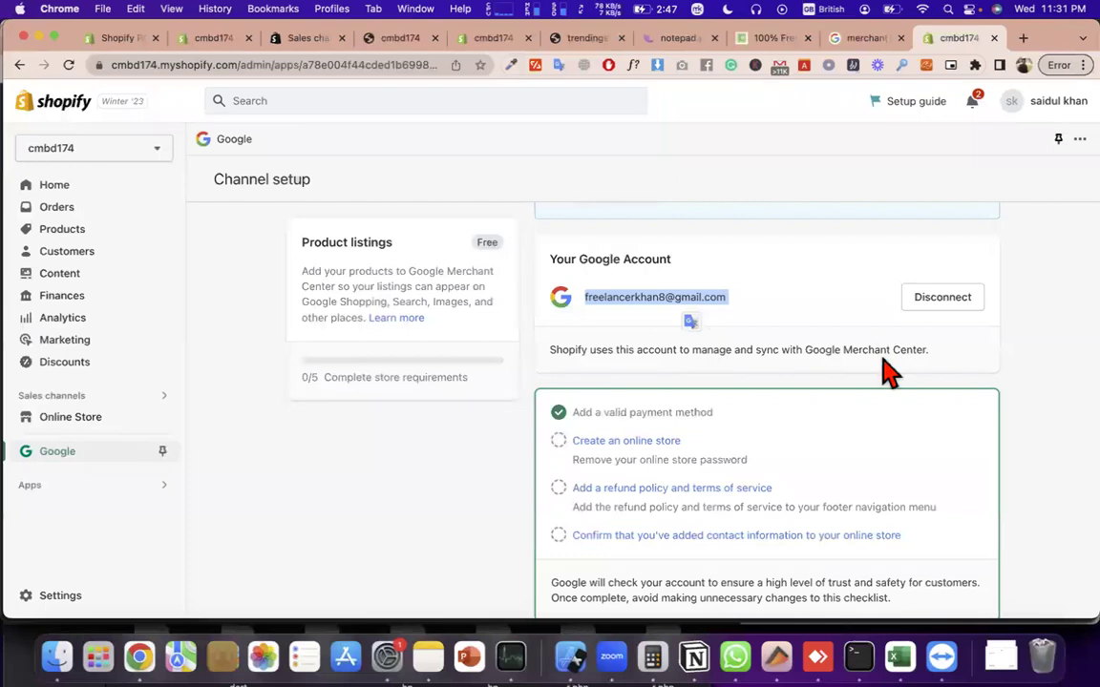
pyautogui.moveTo(805, 351); pyautogui.dragTo(928, 347)
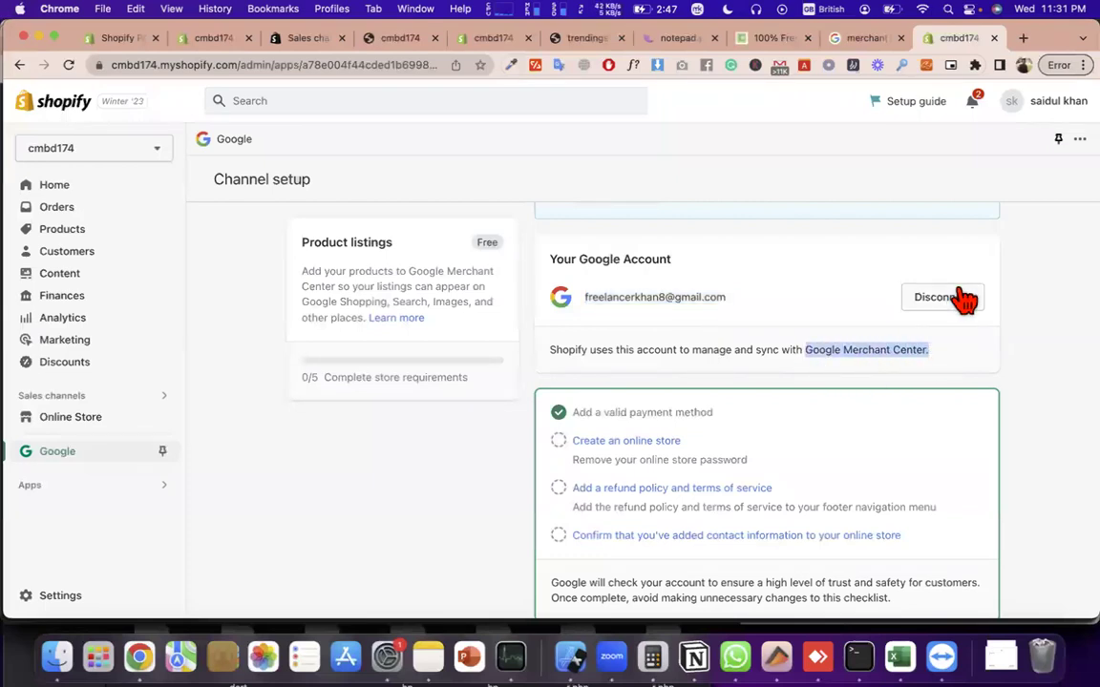
# Review the checklist items, from valid payment method and remove store password to the remaining requirements.
pyautogui.scroll(-2, 743, 329)
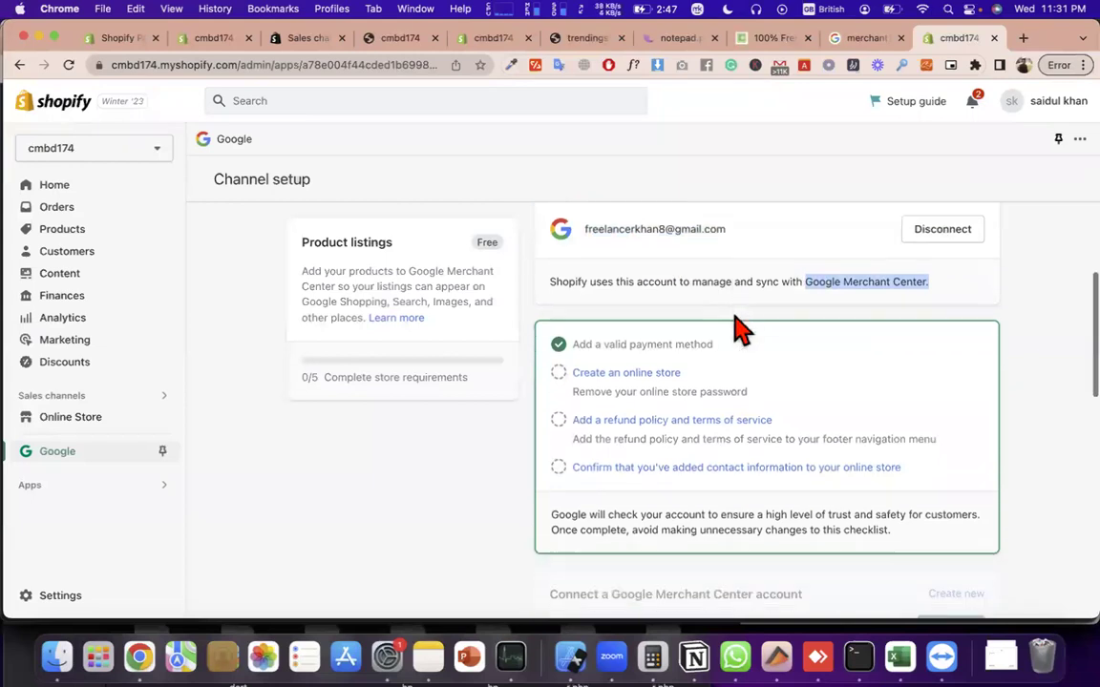
pyautogui.click(651, 340)
pyautogui.tripleClick(651, 340)
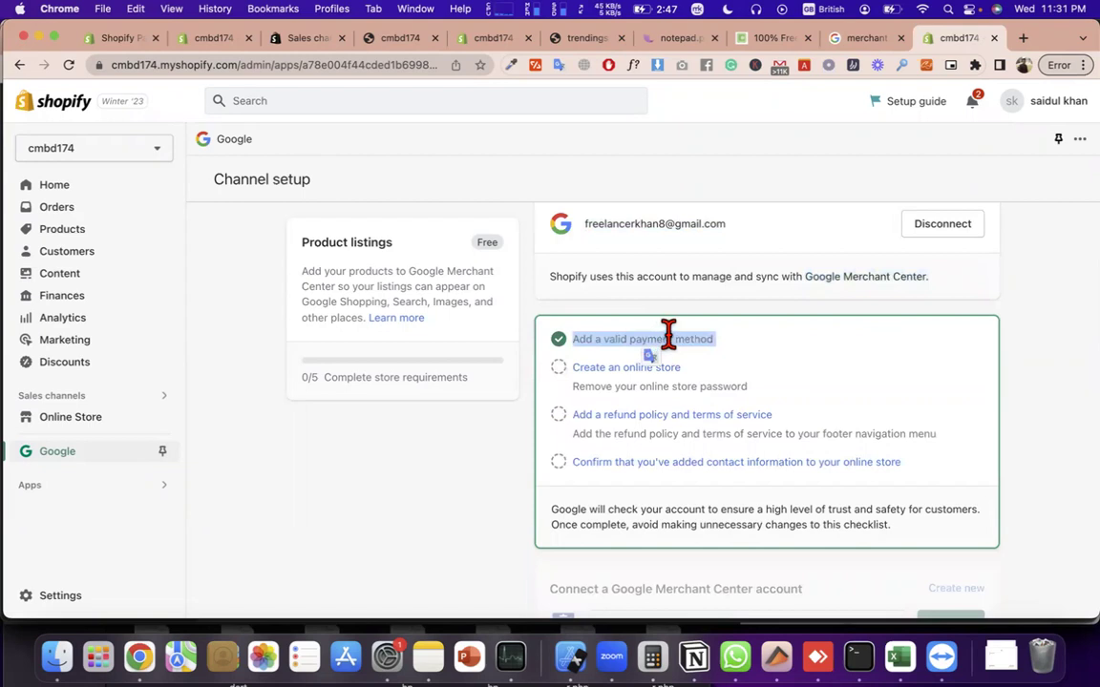
pyautogui.tripleClick(673, 387)
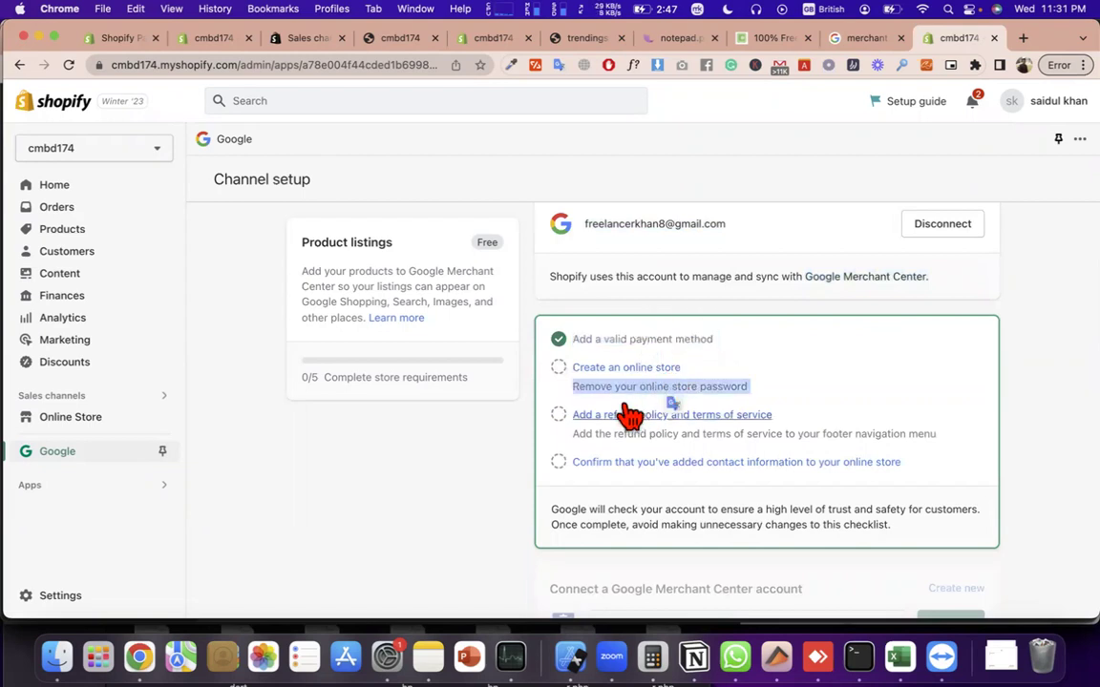
pyautogui.tripleClick(626, 385)
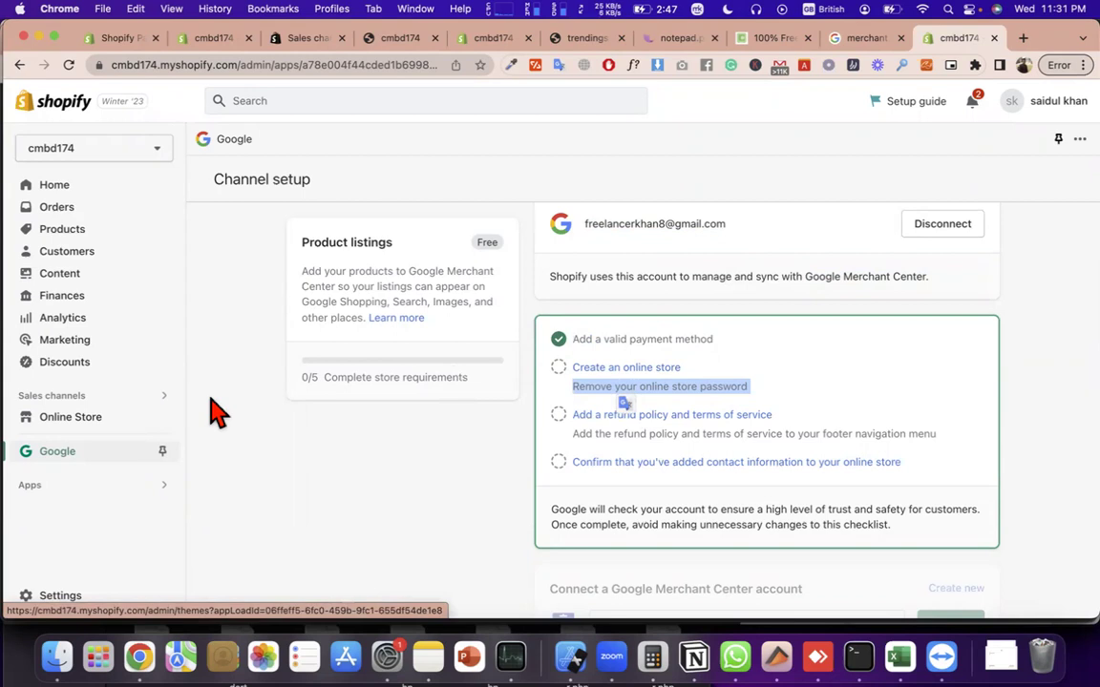
pyautogui.tripleClick(698, 383)
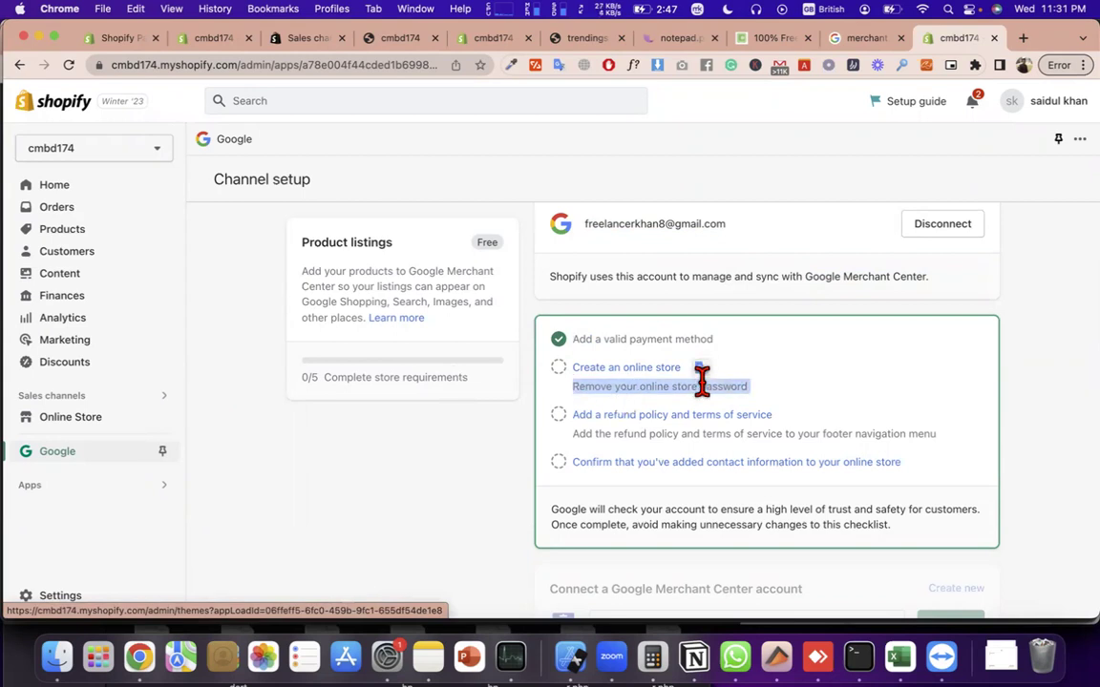
pyautogui.scroll(-1, 702, 380)
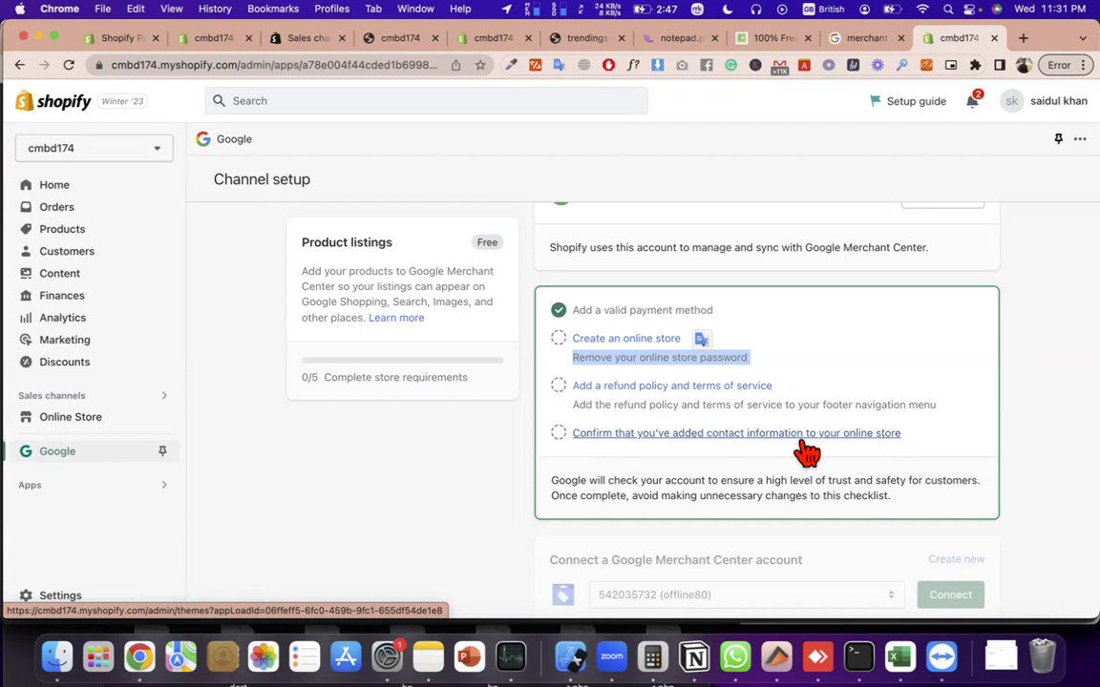
pyautogui.moveTo(928, 442); pyautogui.dragTo(611, 305)
pyautogui.click(676, 39)
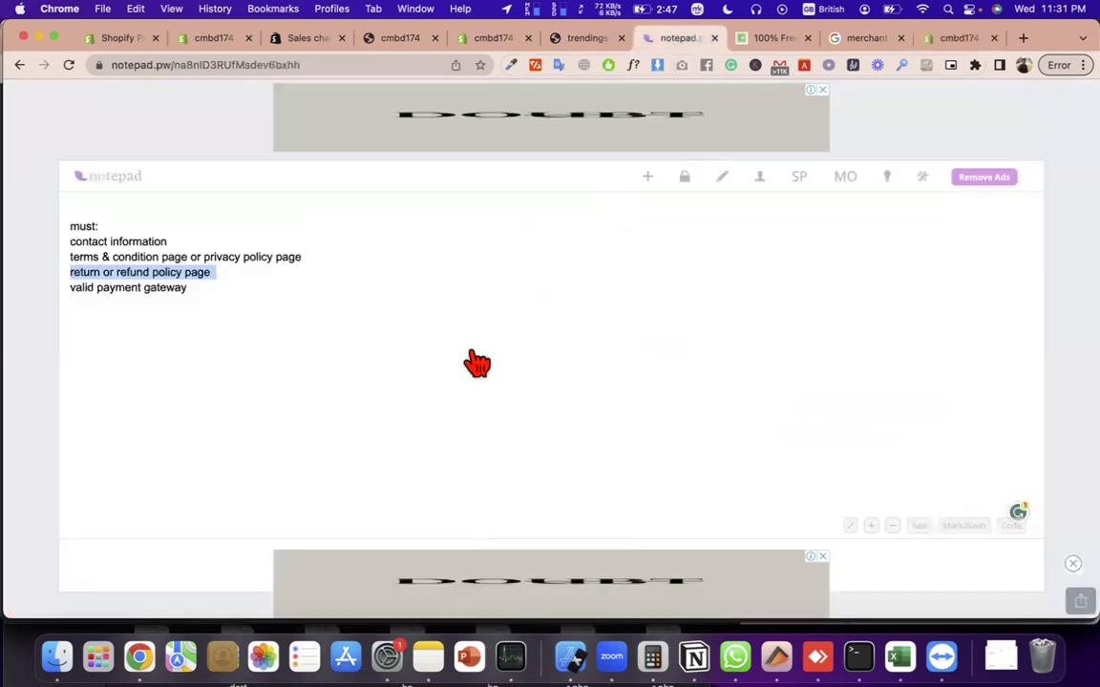
pyautogui.moveTo(233, 294); pyautogui.dragTo(270, 167)
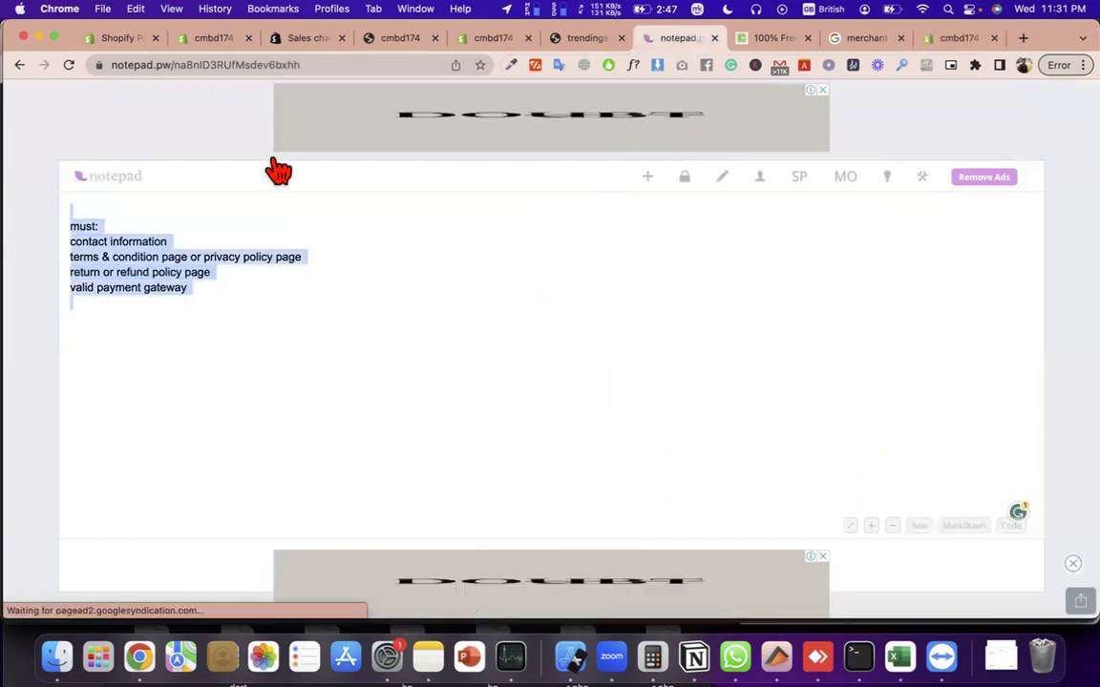
pyautogui.click(401, 40)
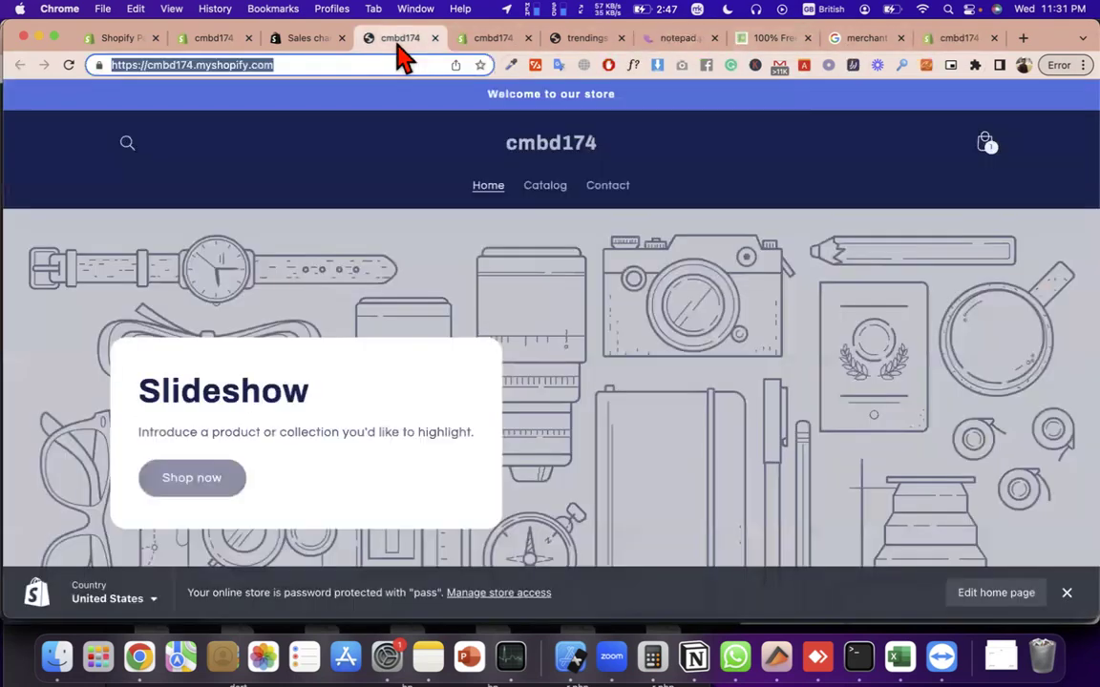
pyautogui.click(495, 38)
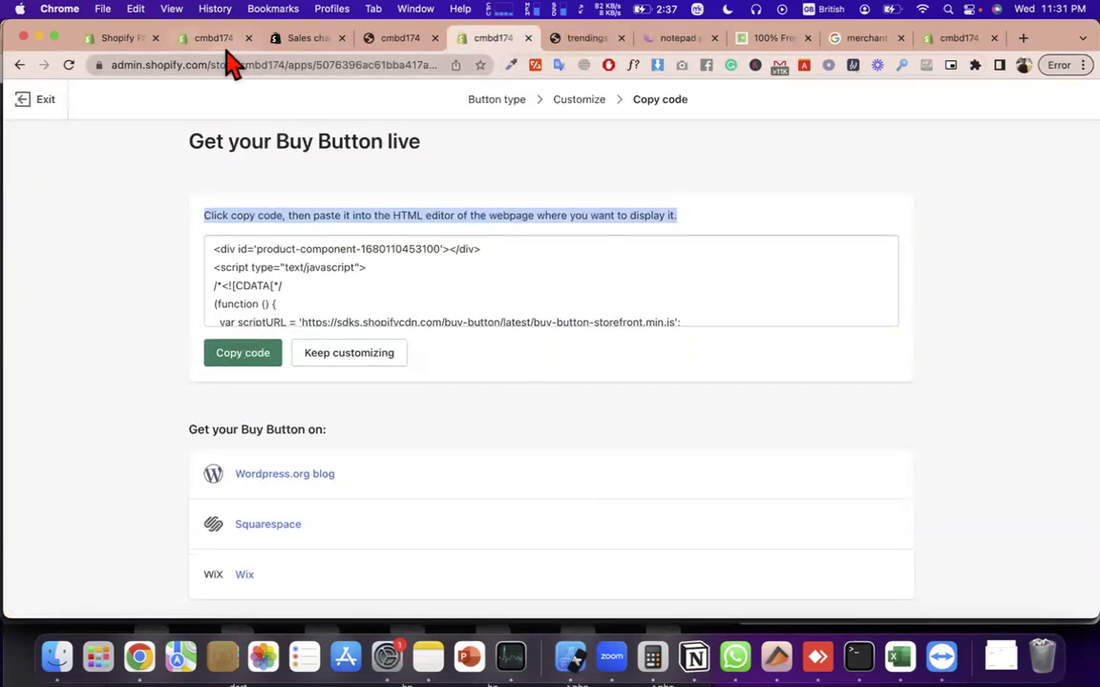
pyautogui.click(227, 45)
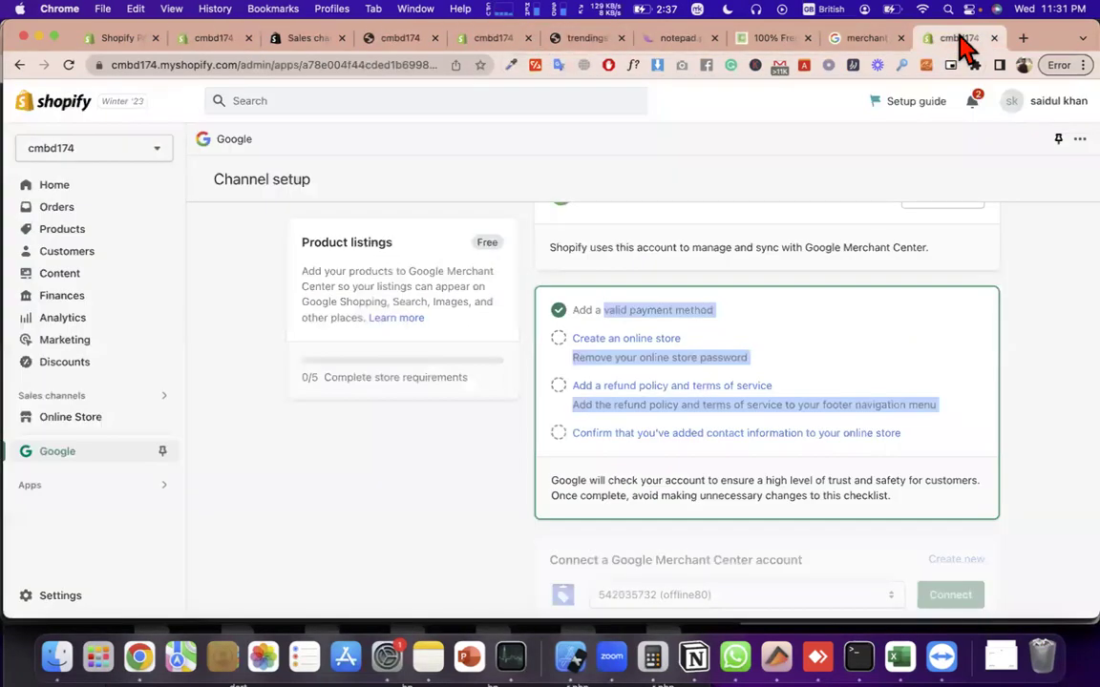
# Red-mark the checklist, Create new Merchant Center option and product feed settings, then revisit the search results.
pyautogui.click(961, 40)
pyautogui.scroll(-3, 663, 481)
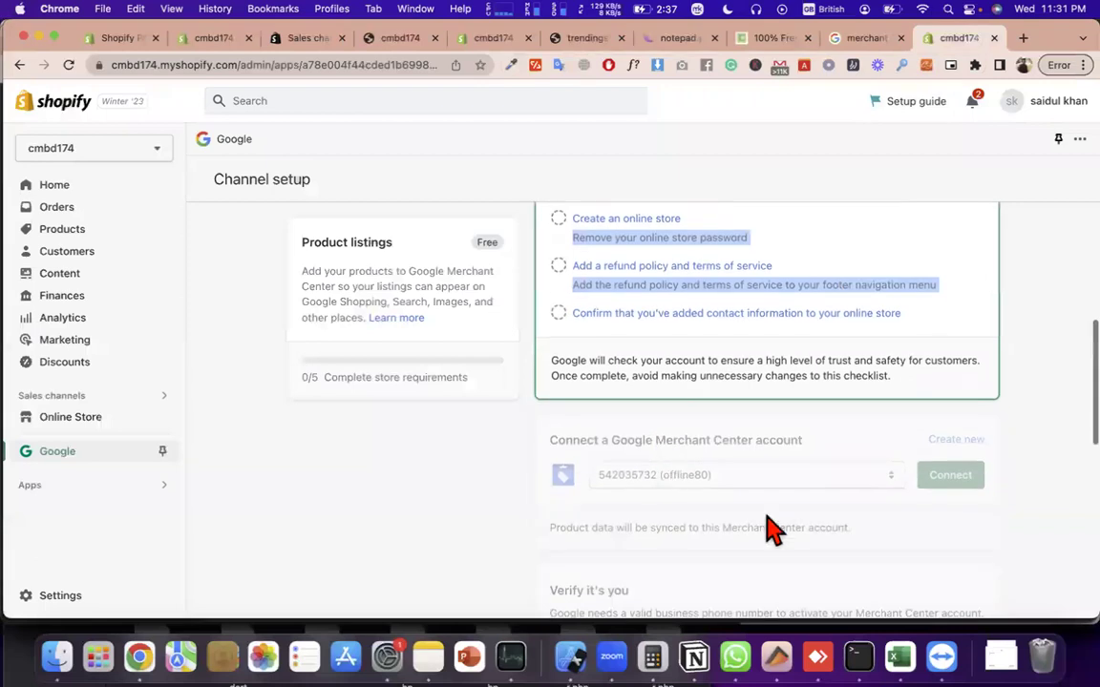
pyautogui.click(657, 490)
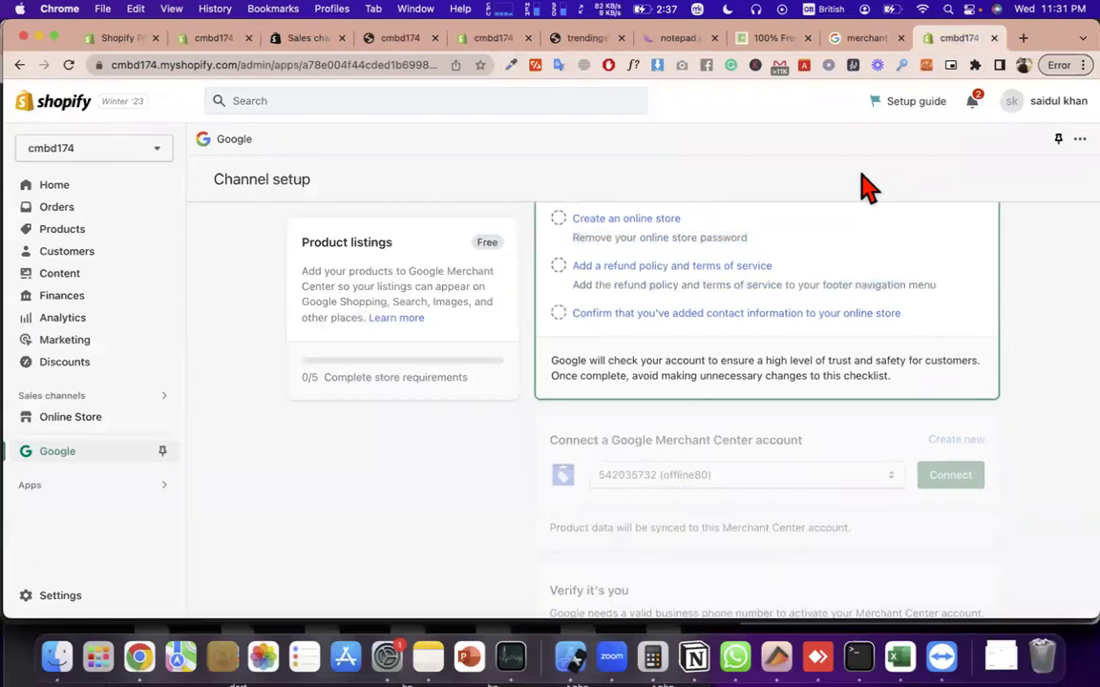
pyautogui.moveTo(563, 416)
pyautogui.mouseDown()
pyautogui.moveTo(865, 393)
pyautogui.moveTo(990, 454)
pyautogui.moveTo(673, 491)
pyautogui.mouseUp()
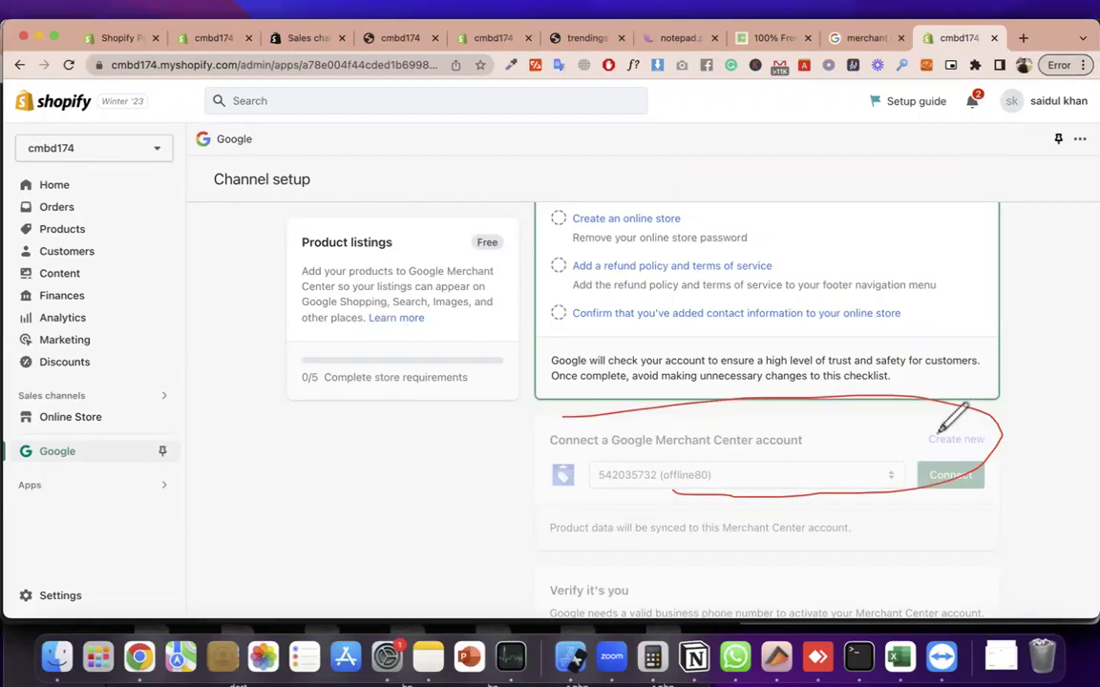
pyautogui.moveTo(930, 432)
pyautogui.mouseDown()
pyautogui.moveTo(993, 420)
pyautogui.moveTo(993, 437)
pyautogui.moveTo(946, 447)
pyautogui.moveTo(923, 435)
pyautogui.mouseUp()
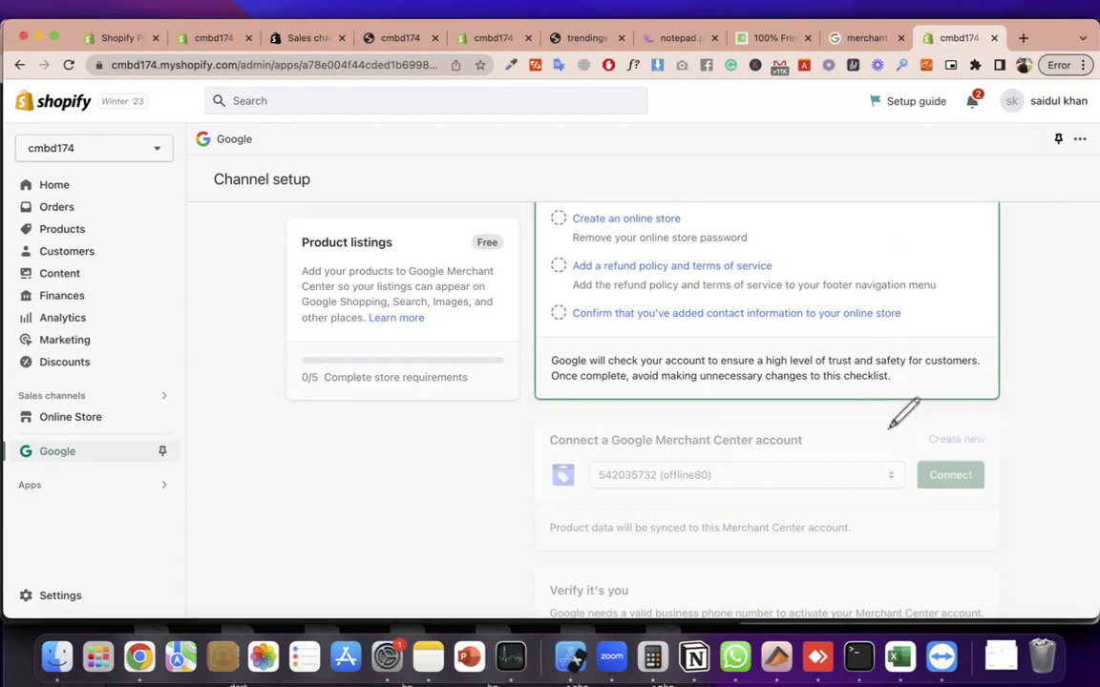
pyautogui.scroll(-5, 560, 346)
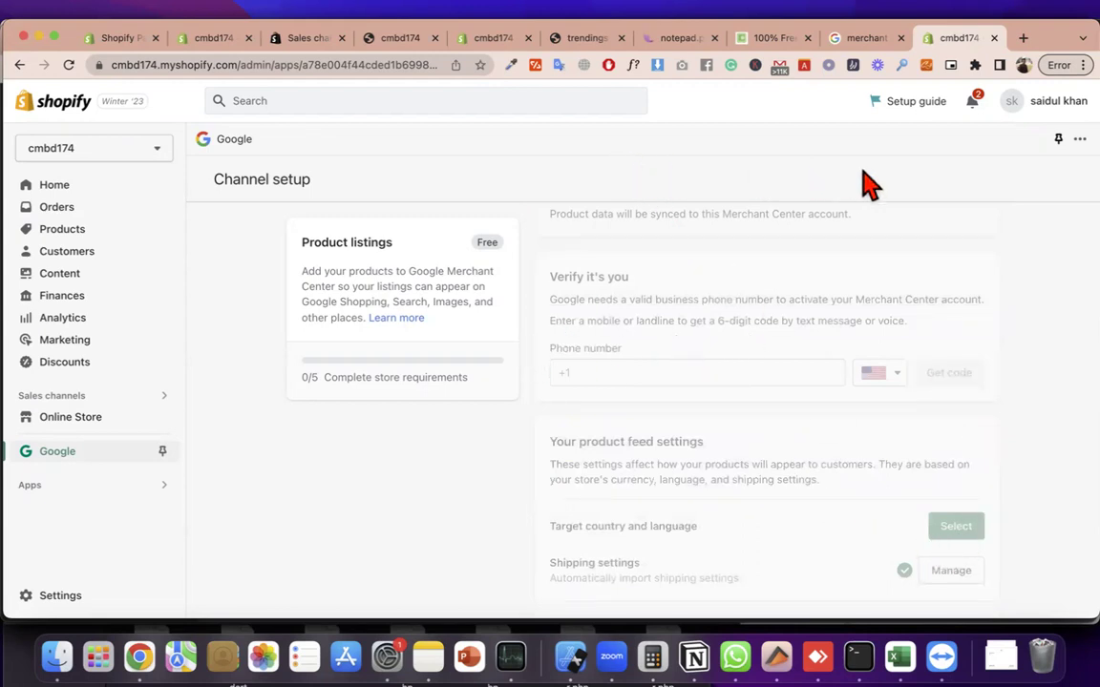
pyautogui.moveTo(549, 524)
pyautogui.mouseDown()
pyautogui.moveTo(997, 485)
pyautogui.moveTo(908, 569)
pyautogui.moveTo(748, 552)
pyautogui.moveTo(500, 556)
pyautogui.moveTo(496, 526)
pyautogui.mouseUp()
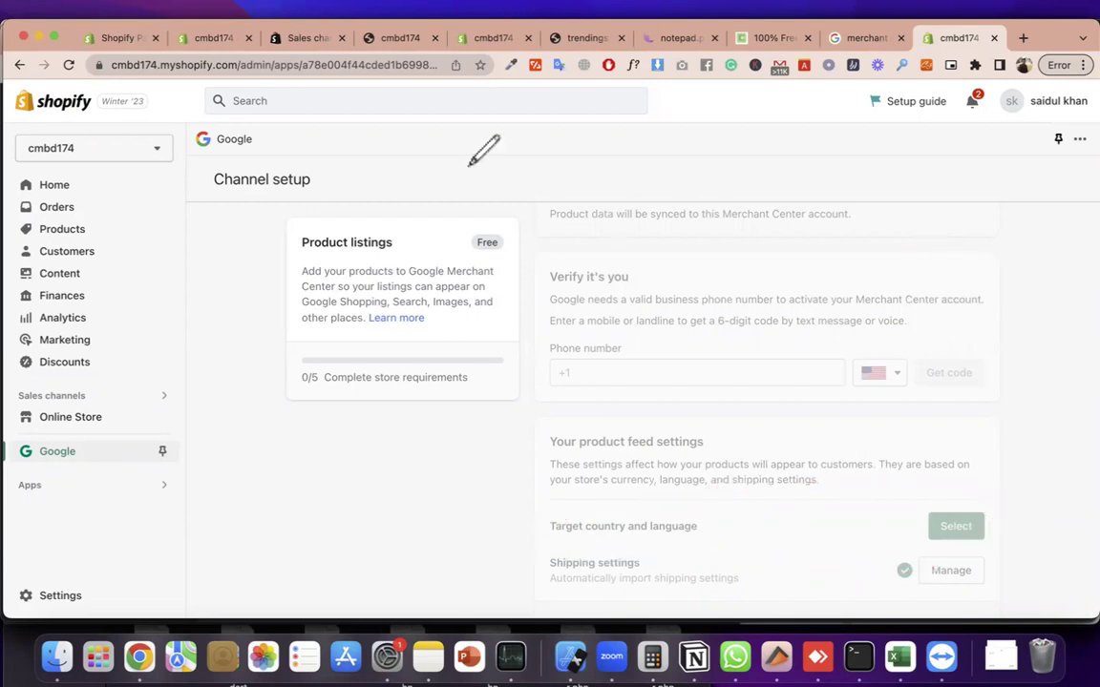
pyautogui.scroll(-5, 711, 426)
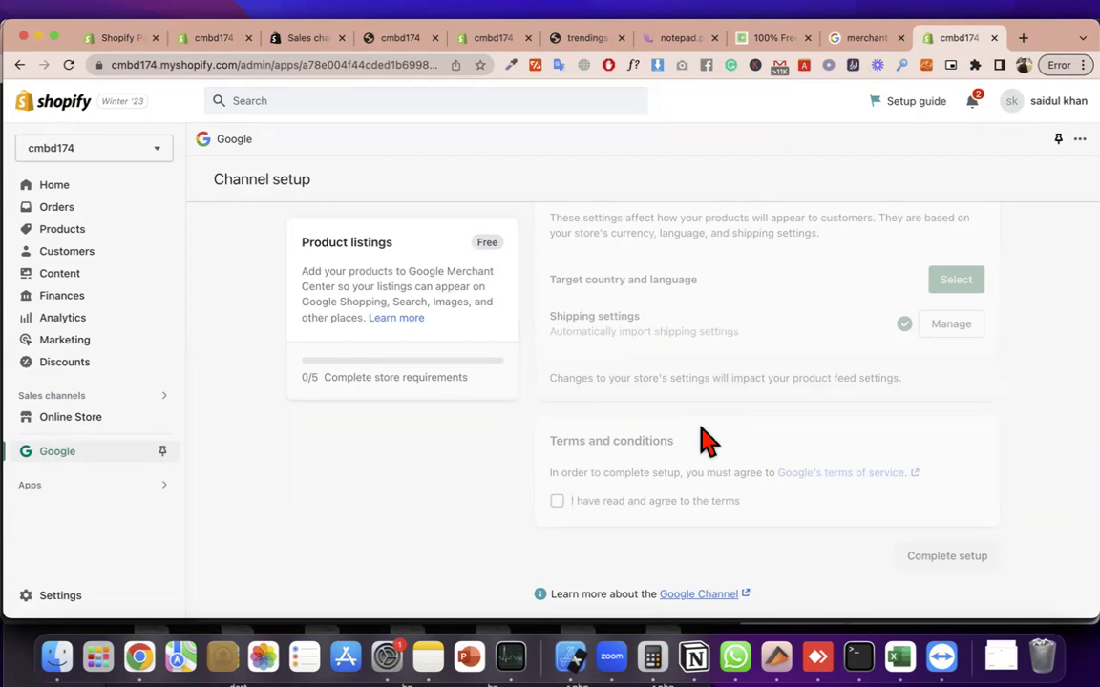
pyautogui.click(859, 40)
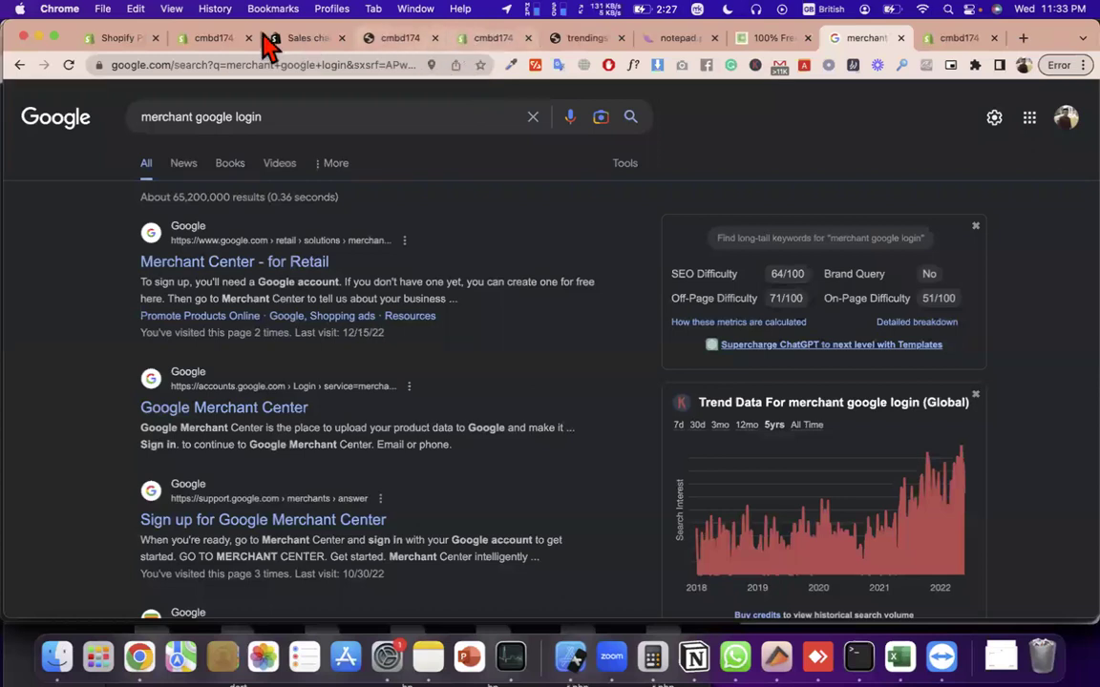
# Return to notepad.pw and select the 'must:' note: contact info, terms/privacy, refund policy, payment gateway.
pyautogui.click(214, 40)
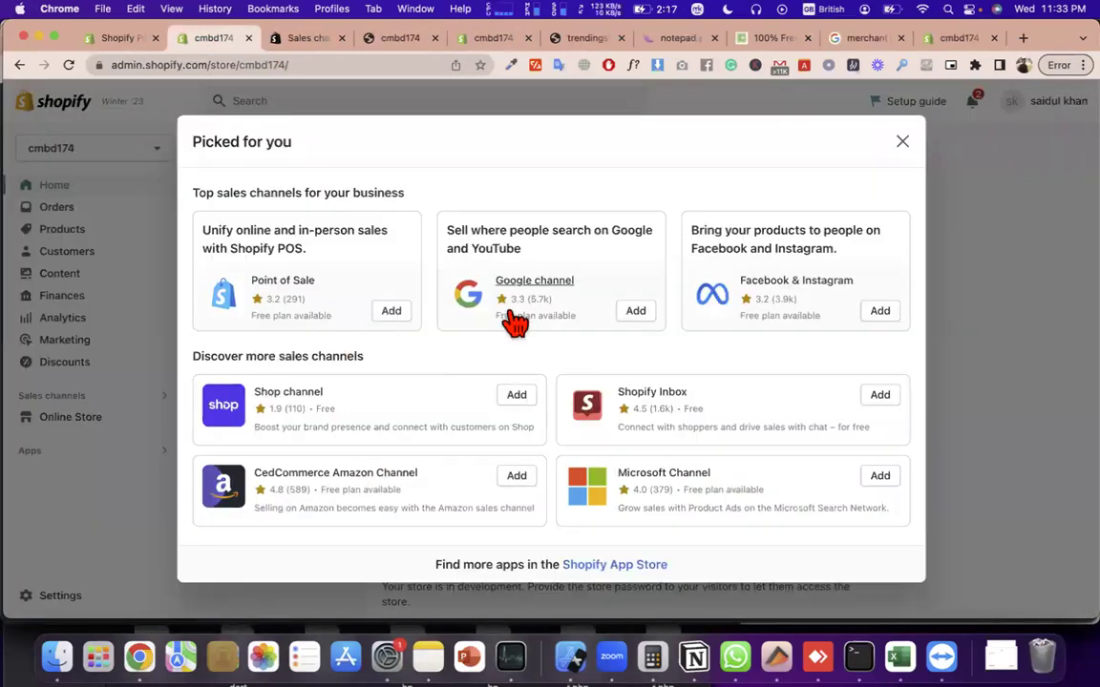
pyautogui.click(674, 46)
pyautogui.click(287, 299)
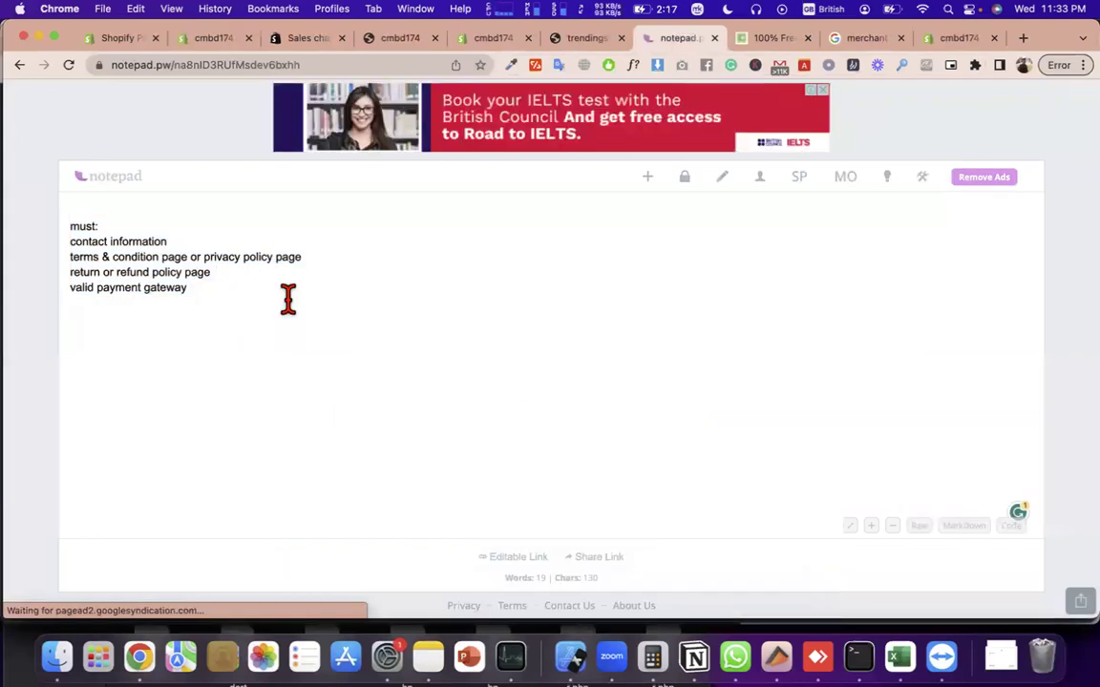
pyautogui.moveTo(265, 299); pyautogui.dragTo(54, 233)
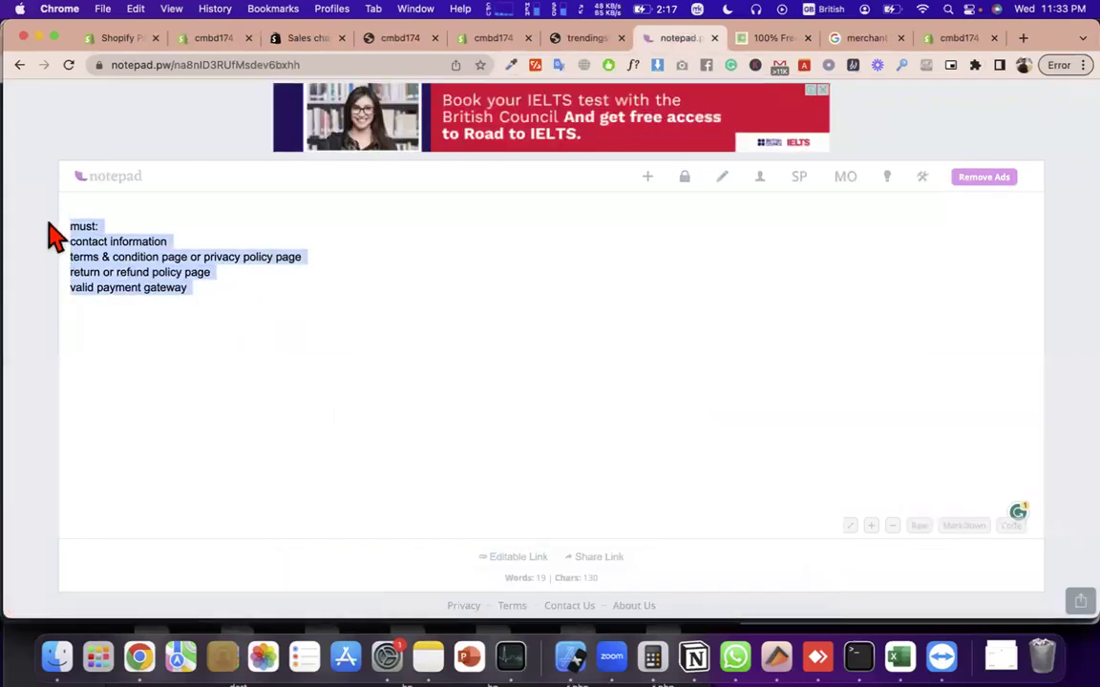